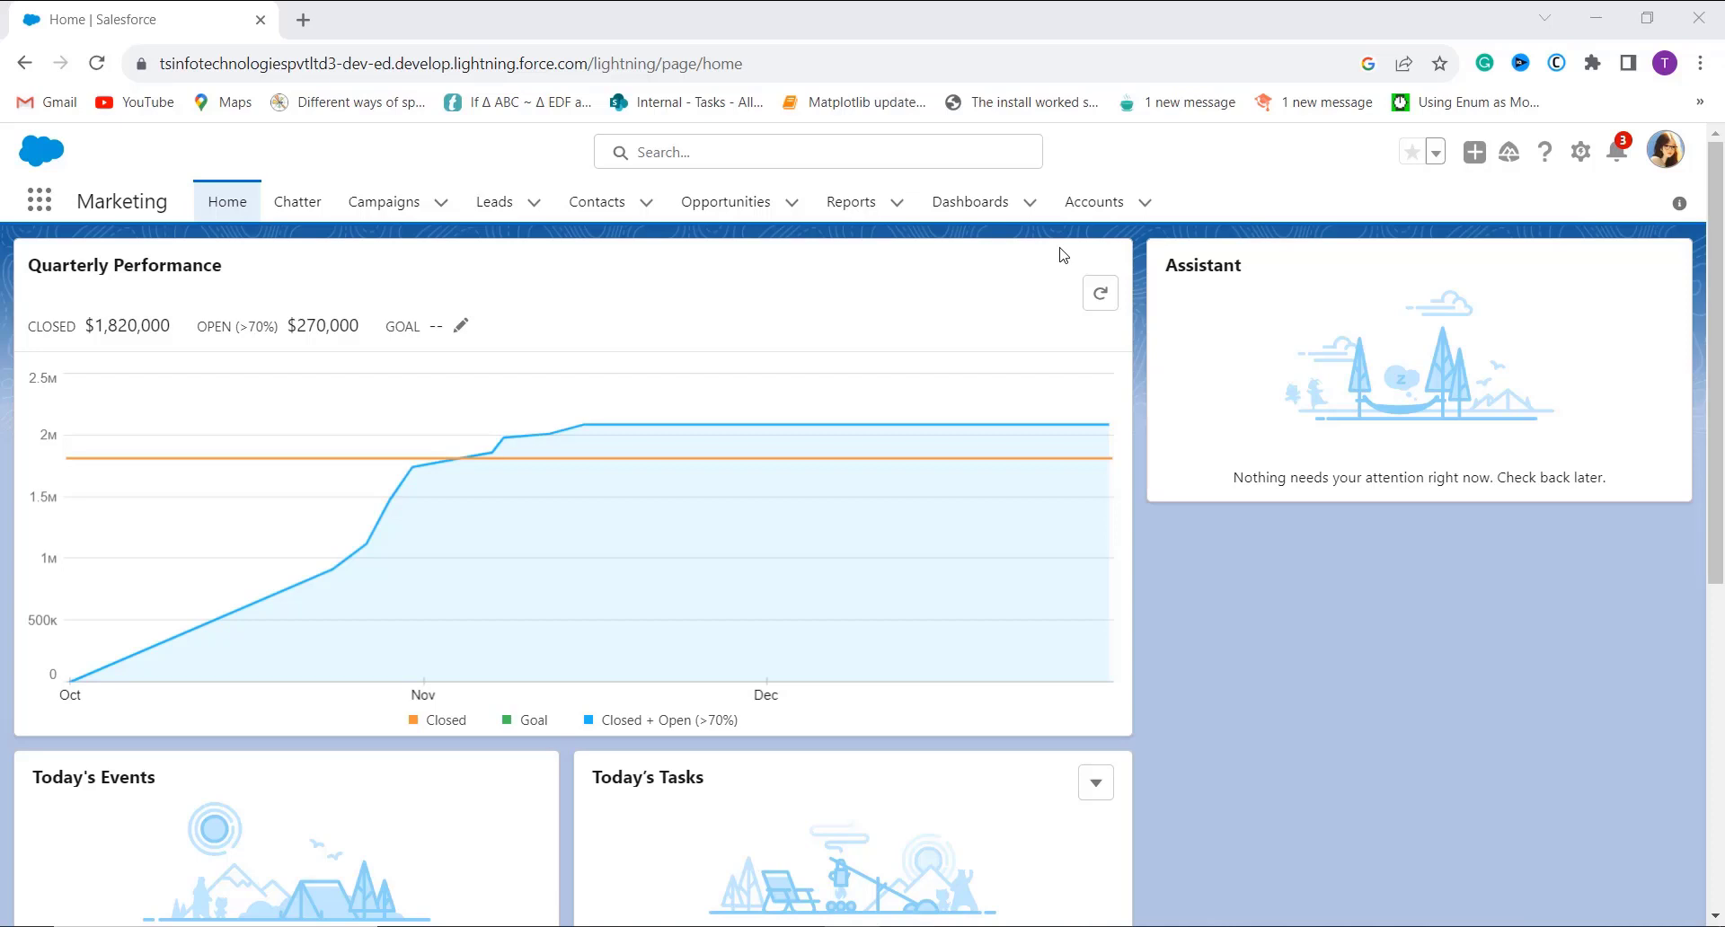
- Open Setup from the gear menu in a new tab and go to Object Manager
click(1578, 155)
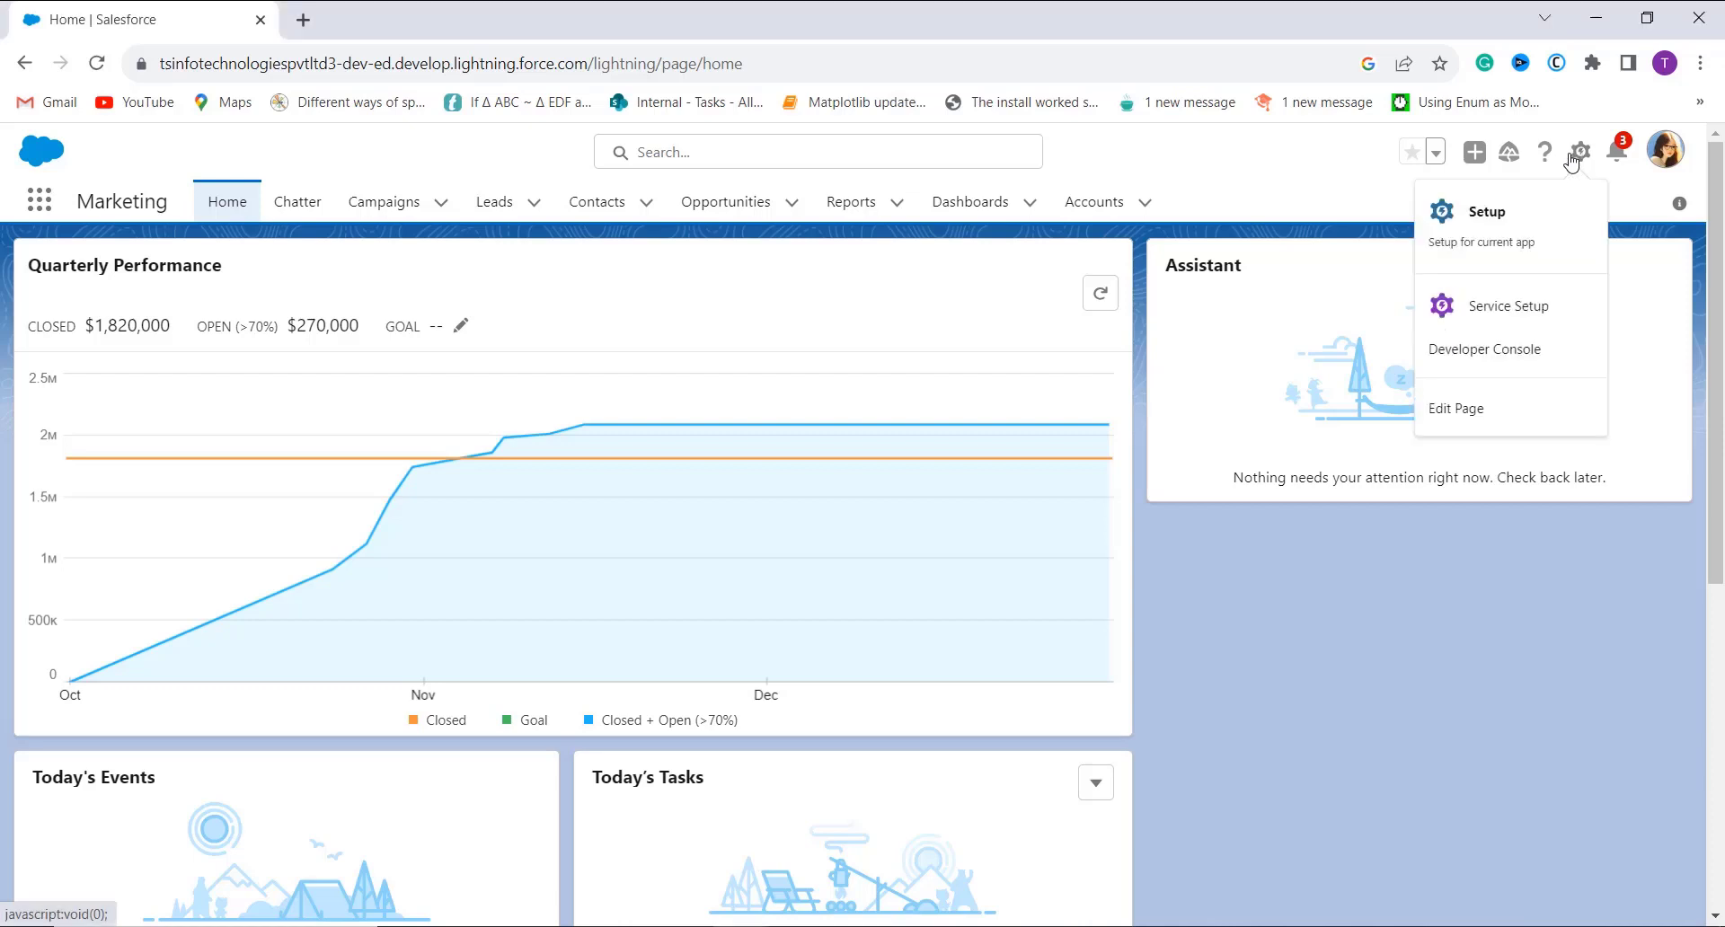
click(1531, 226)
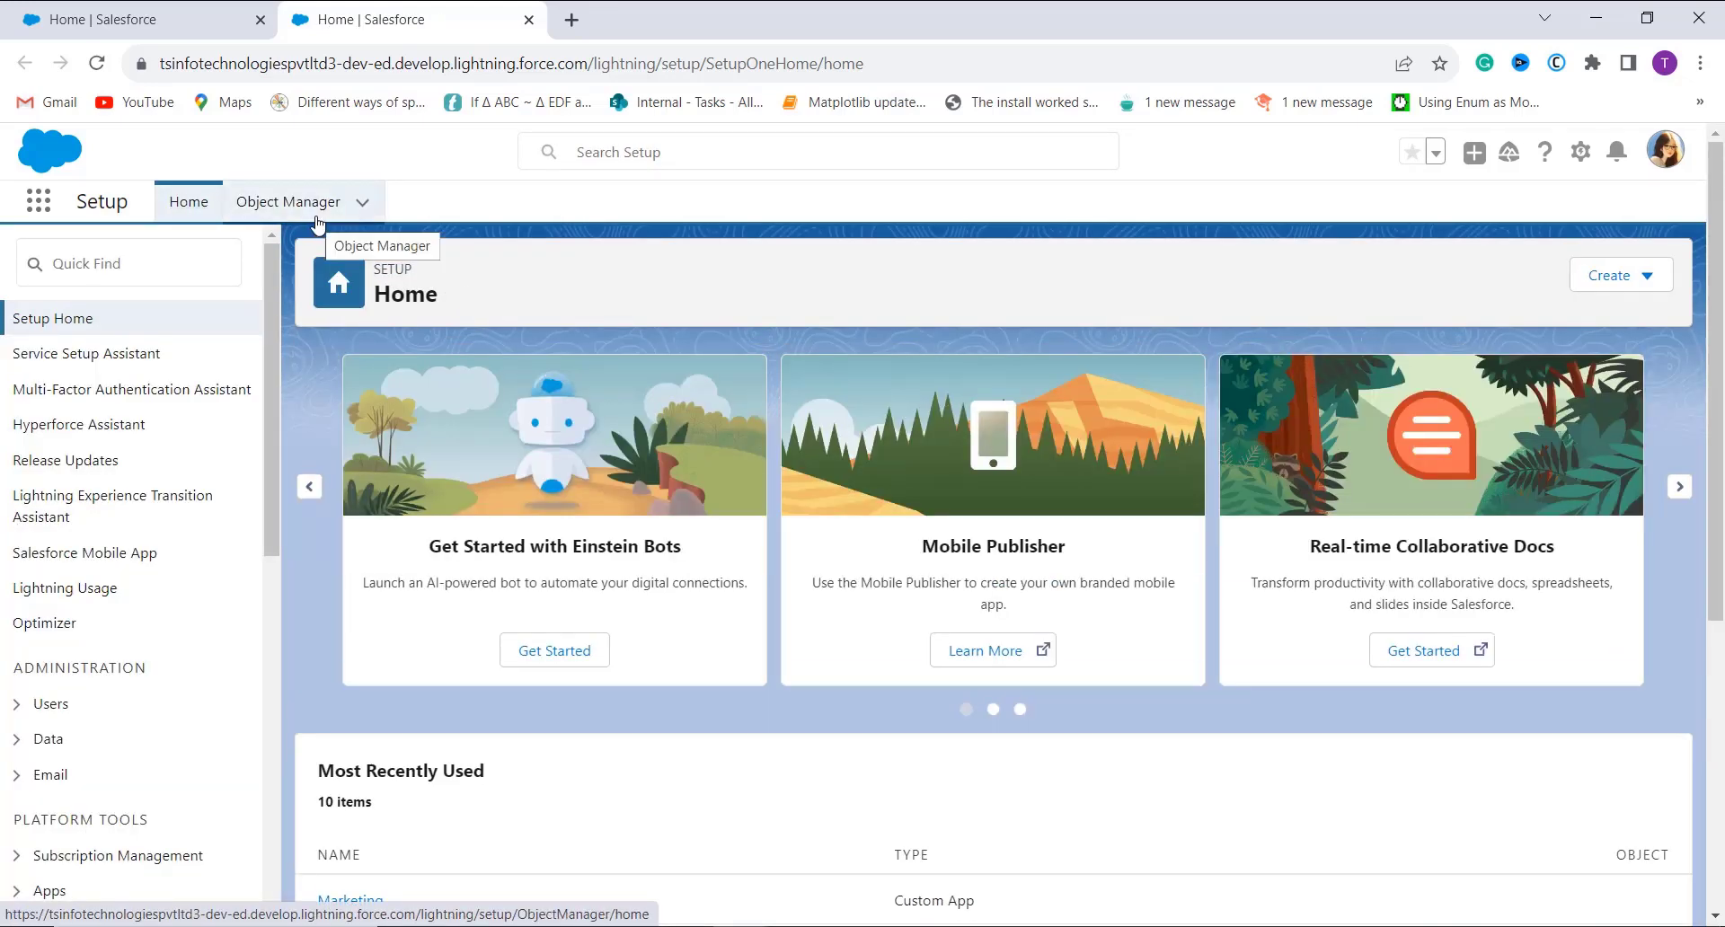
click(314, 212)
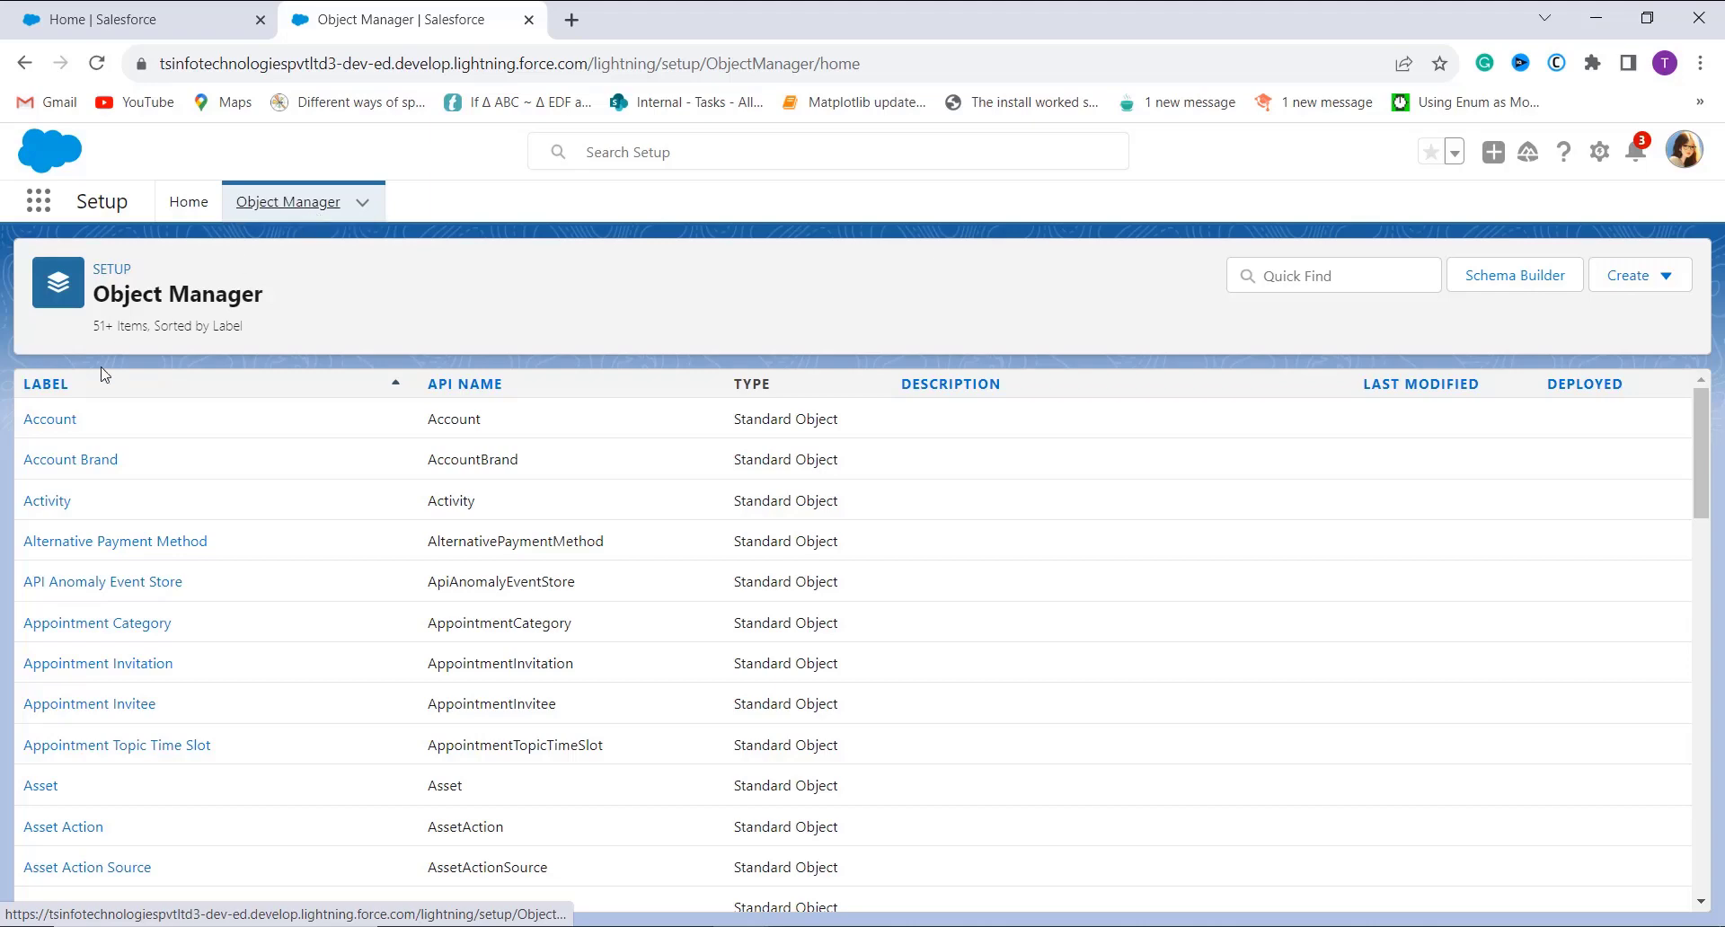
- Open the Account object's Fields & Relationships and start a new custom field
click(1399, 270)
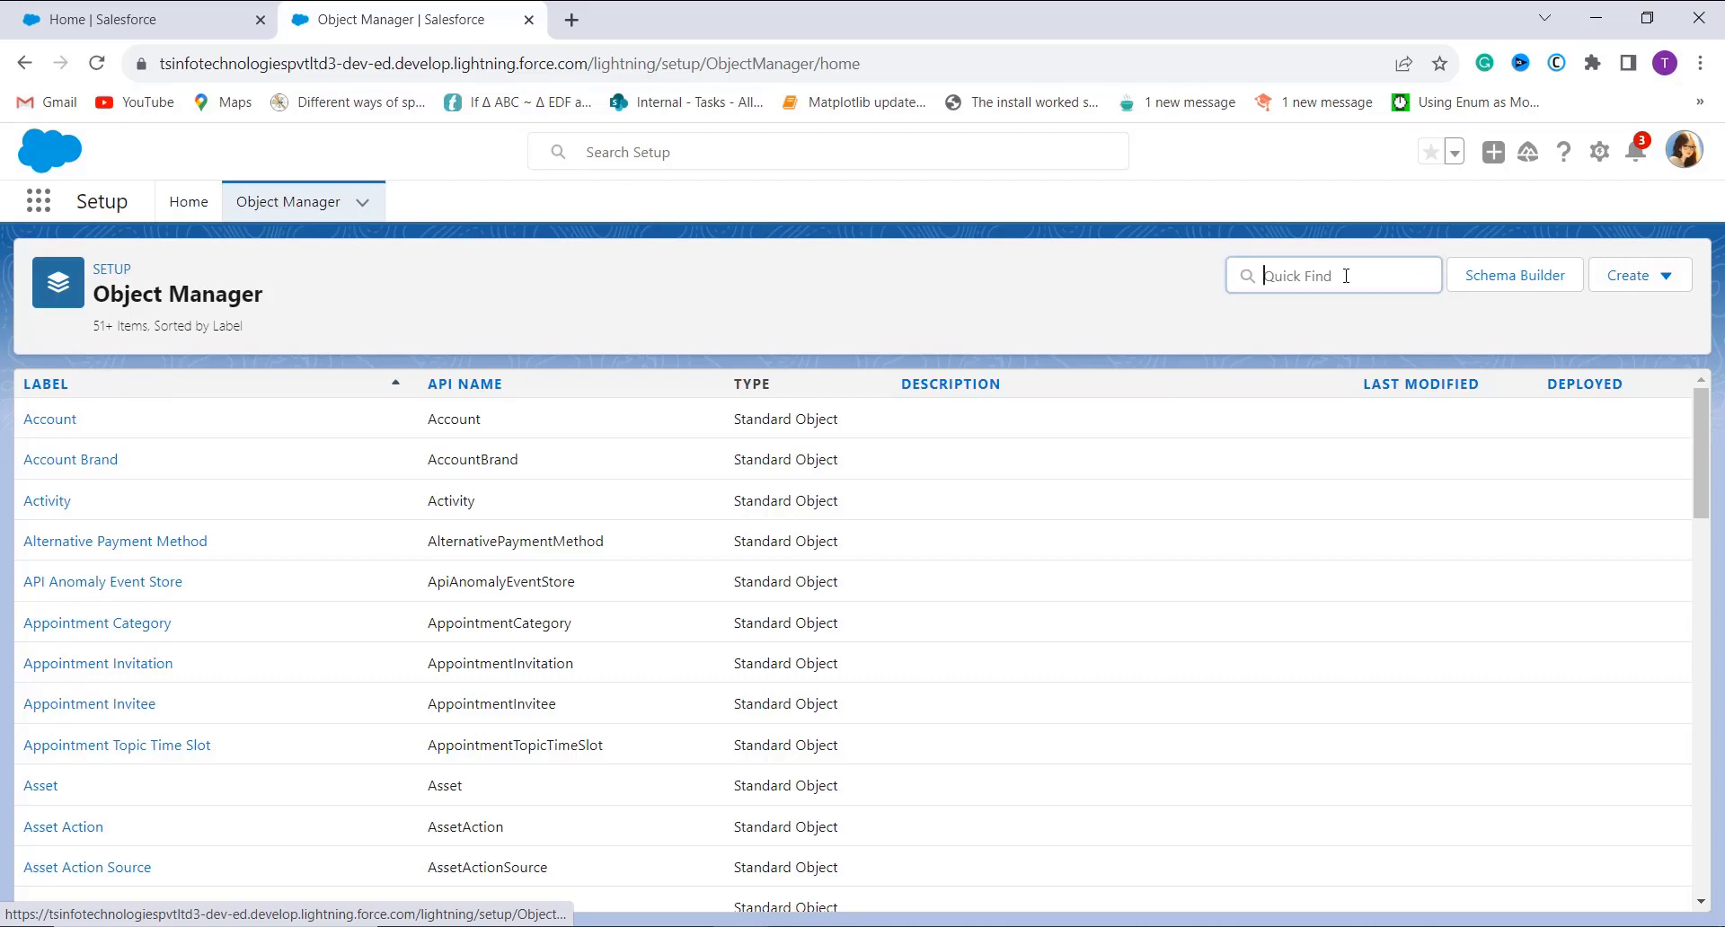
click(50, 420)
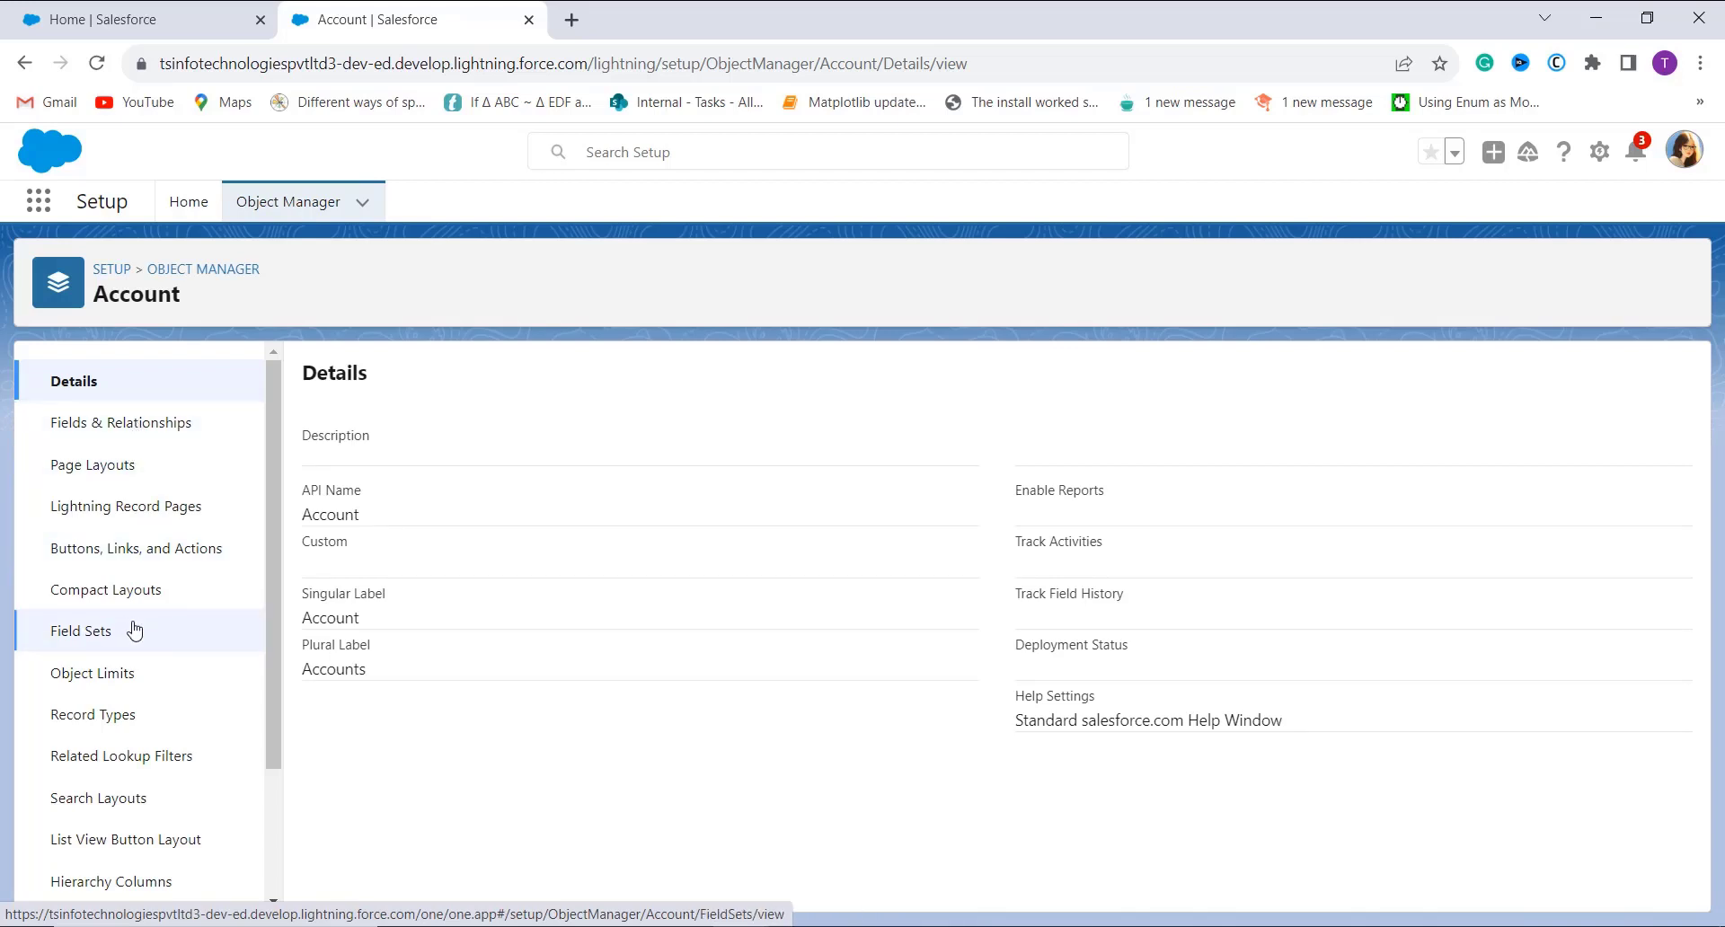
click(109, 440)
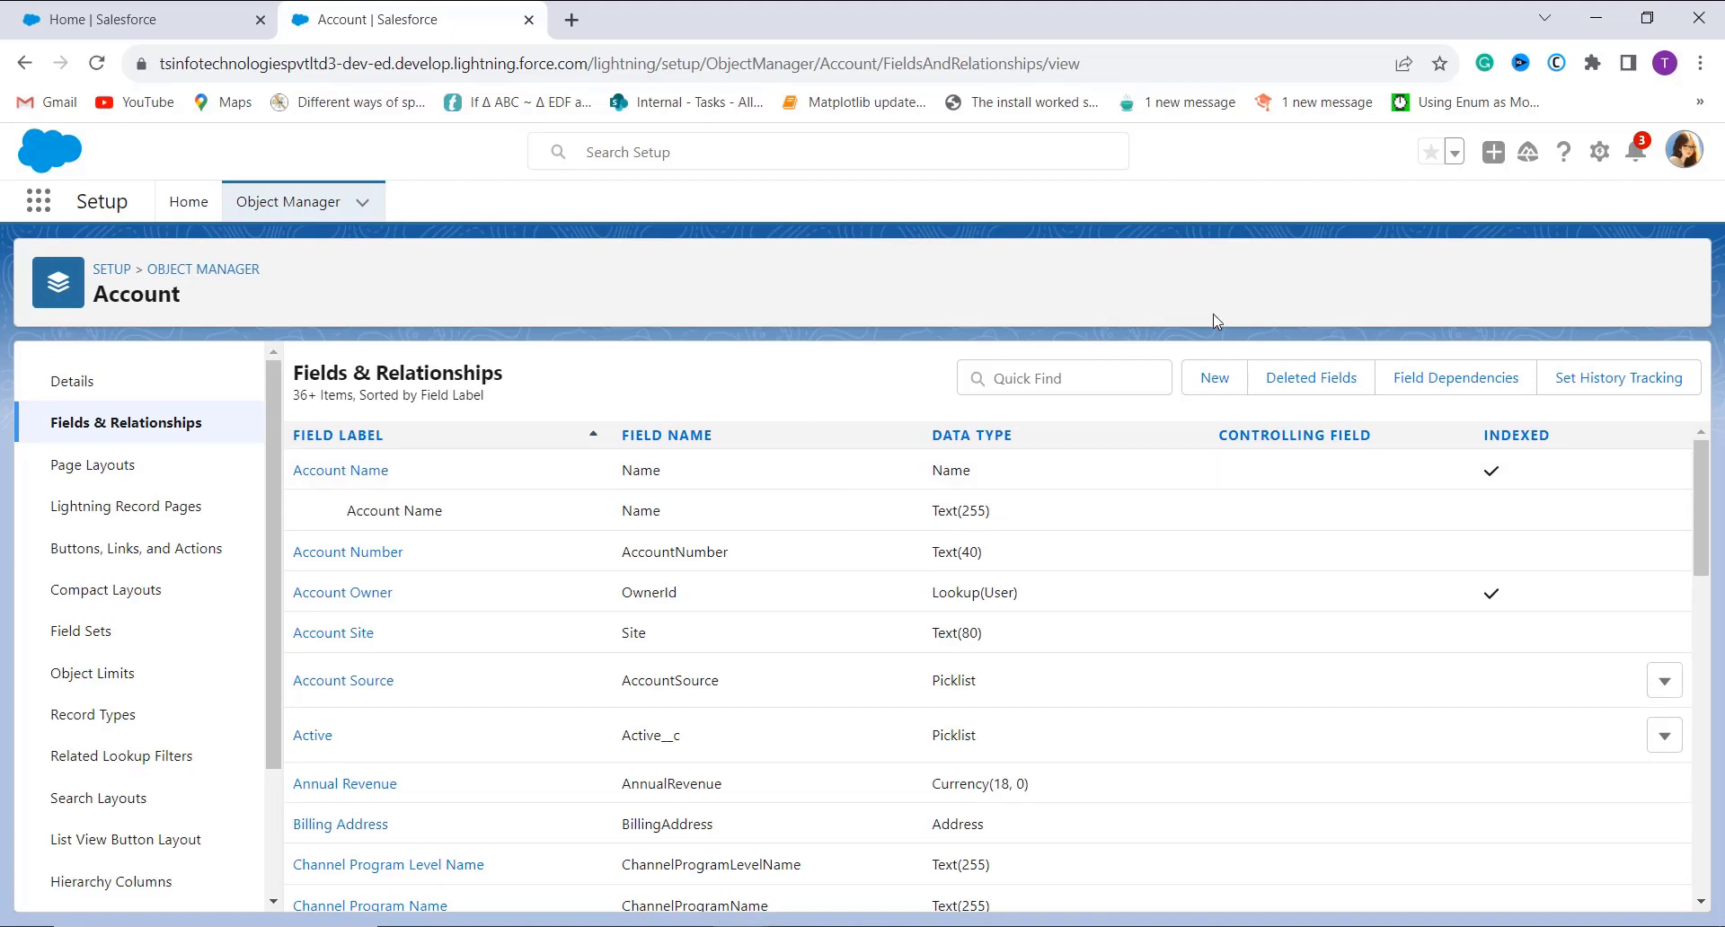
click(1222, 392)
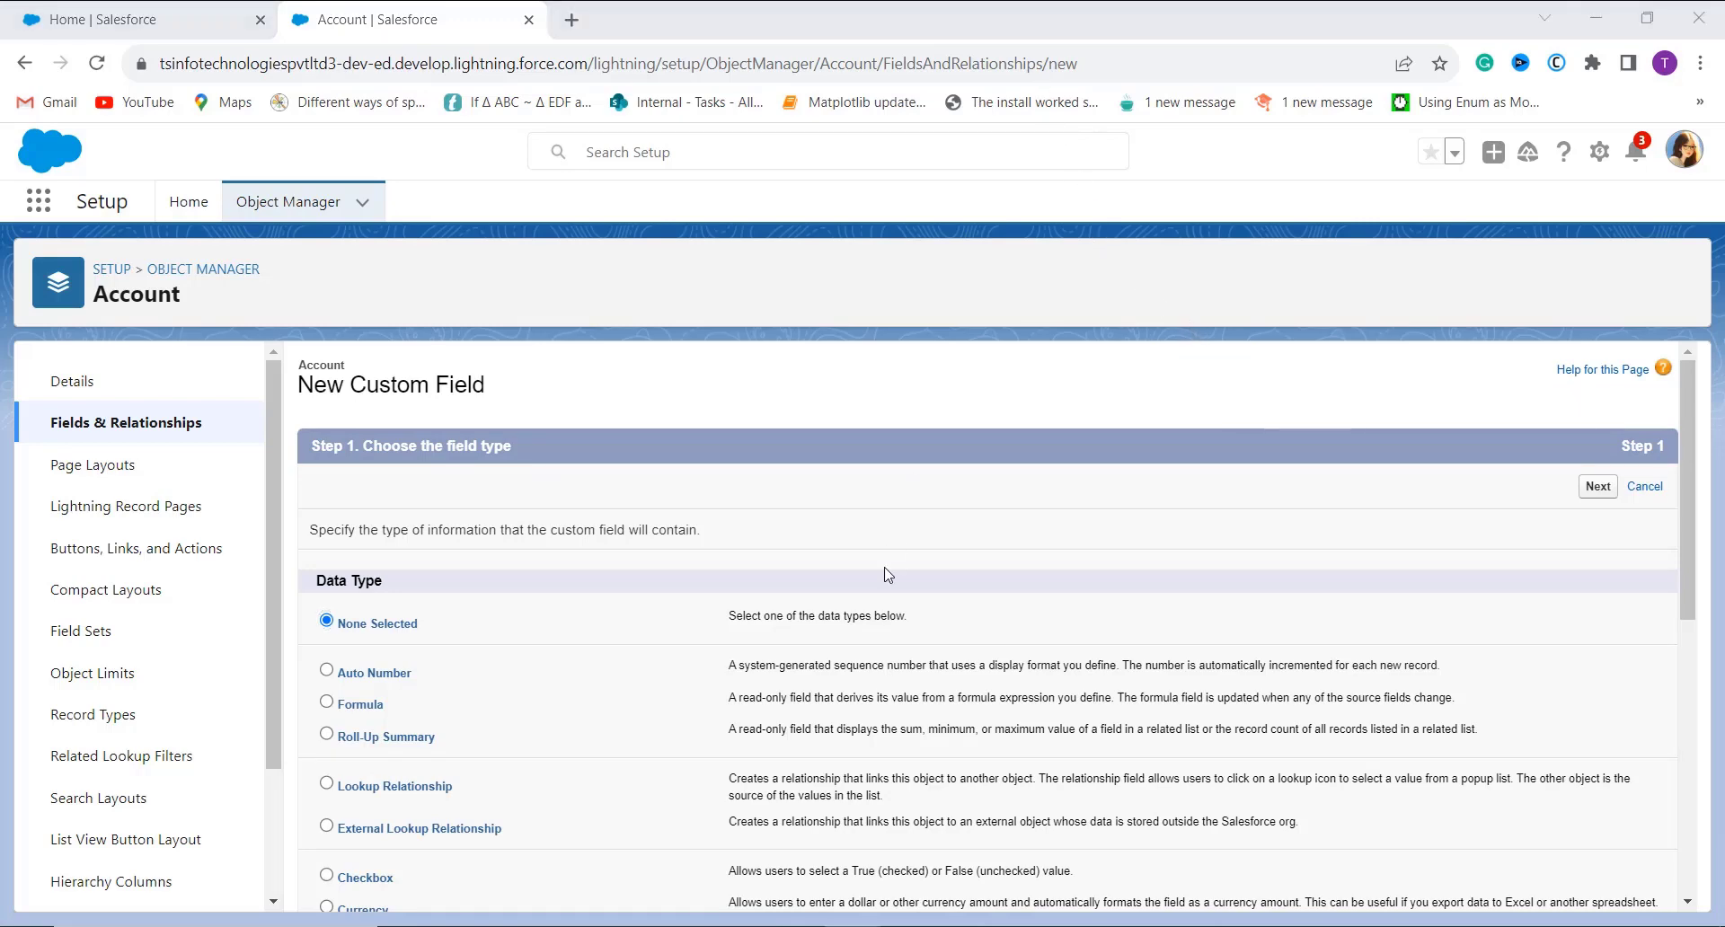
- Choose Formula as the new Account field's data type and continue to output type
scroll(870, 604, down, 1)
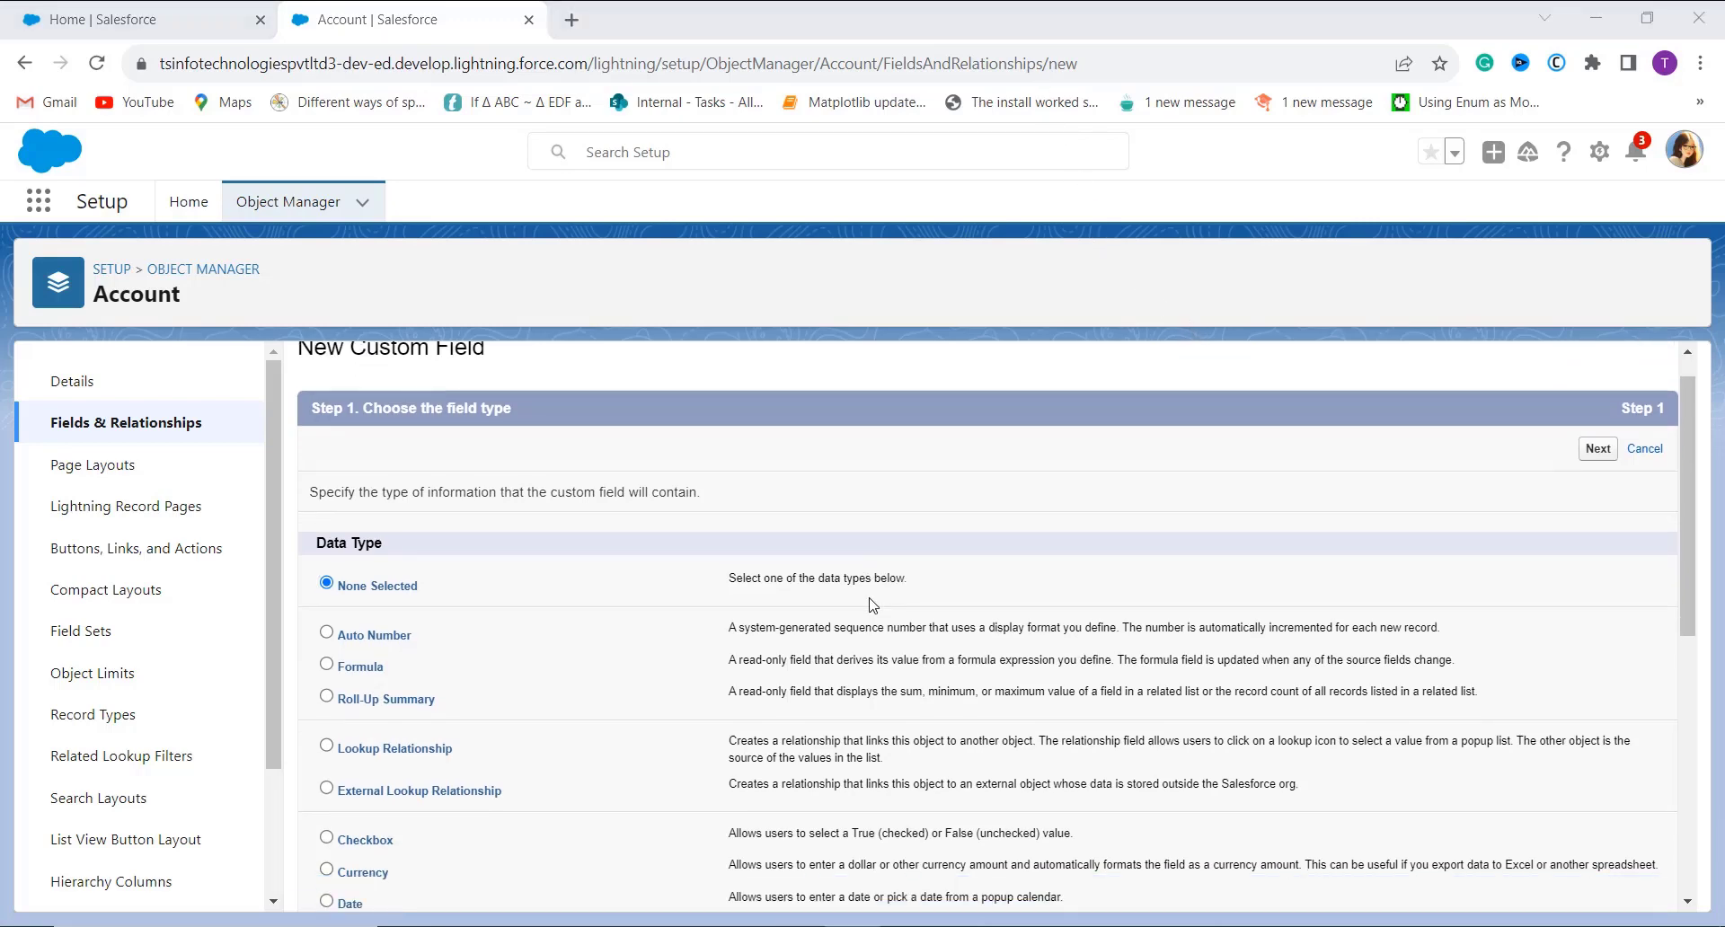
scroll(870, 605, down, 1)
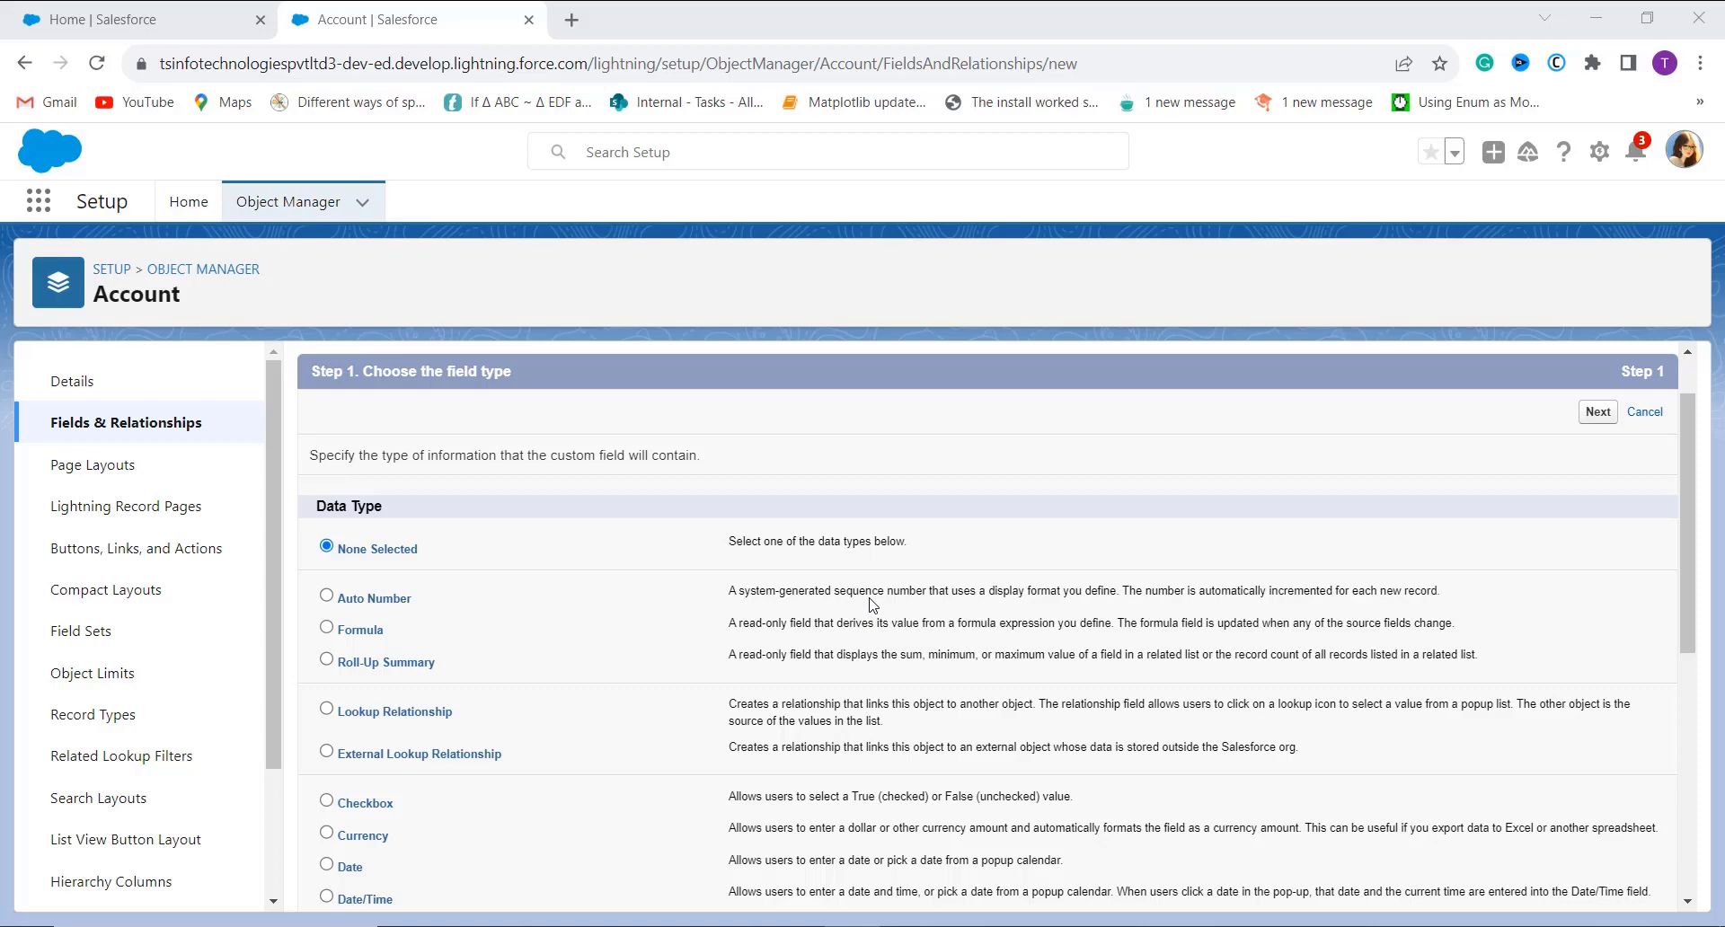
click(327, 628)
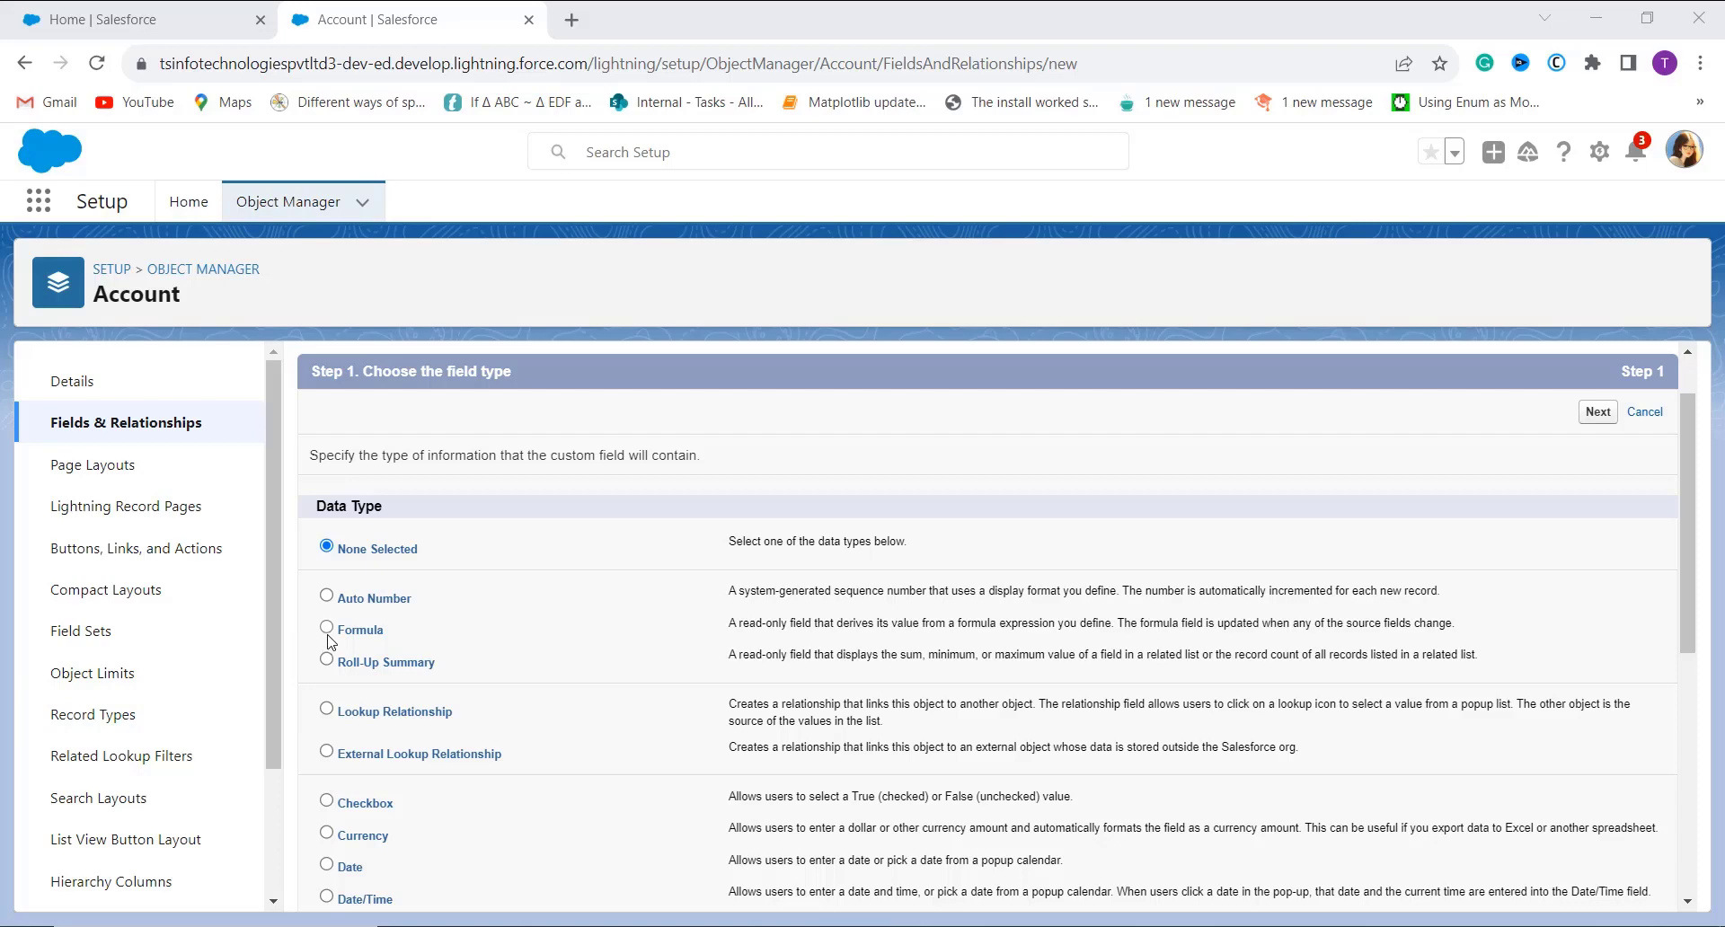
click(1583, 415)
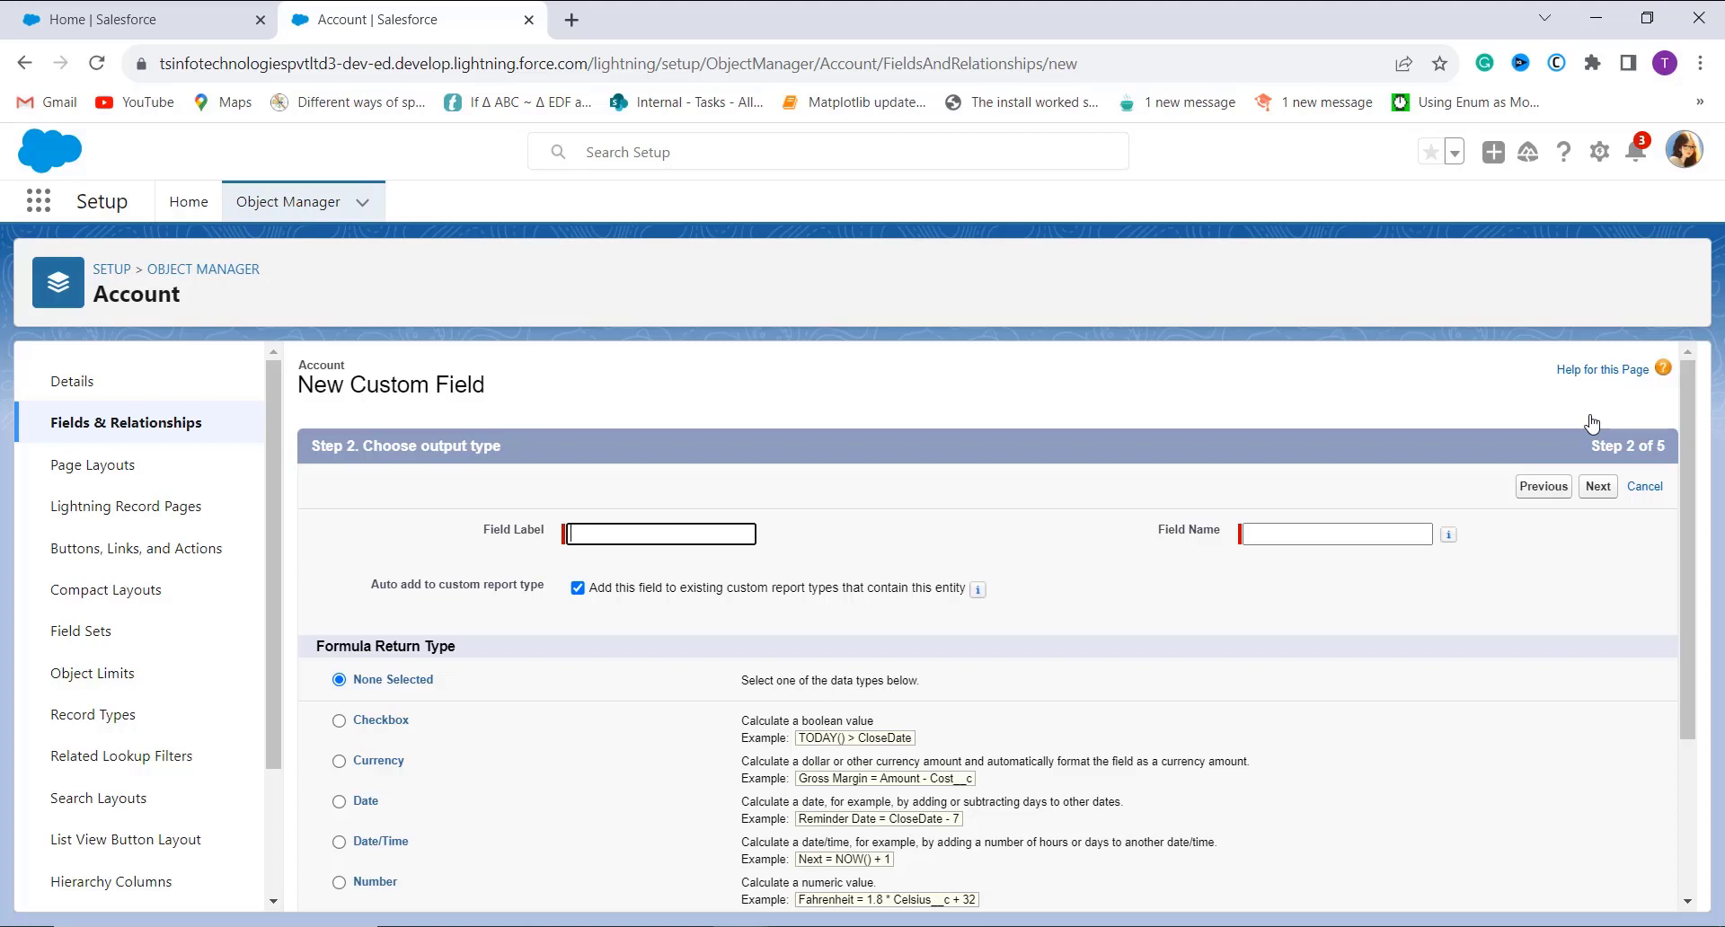
- Label the field 'Text SLA Date' (name Text_SLA_Date), return type Text, and continue
text(Text SLA Date)
click(1367, 556)
drag(1366, 556, 1317, 616)
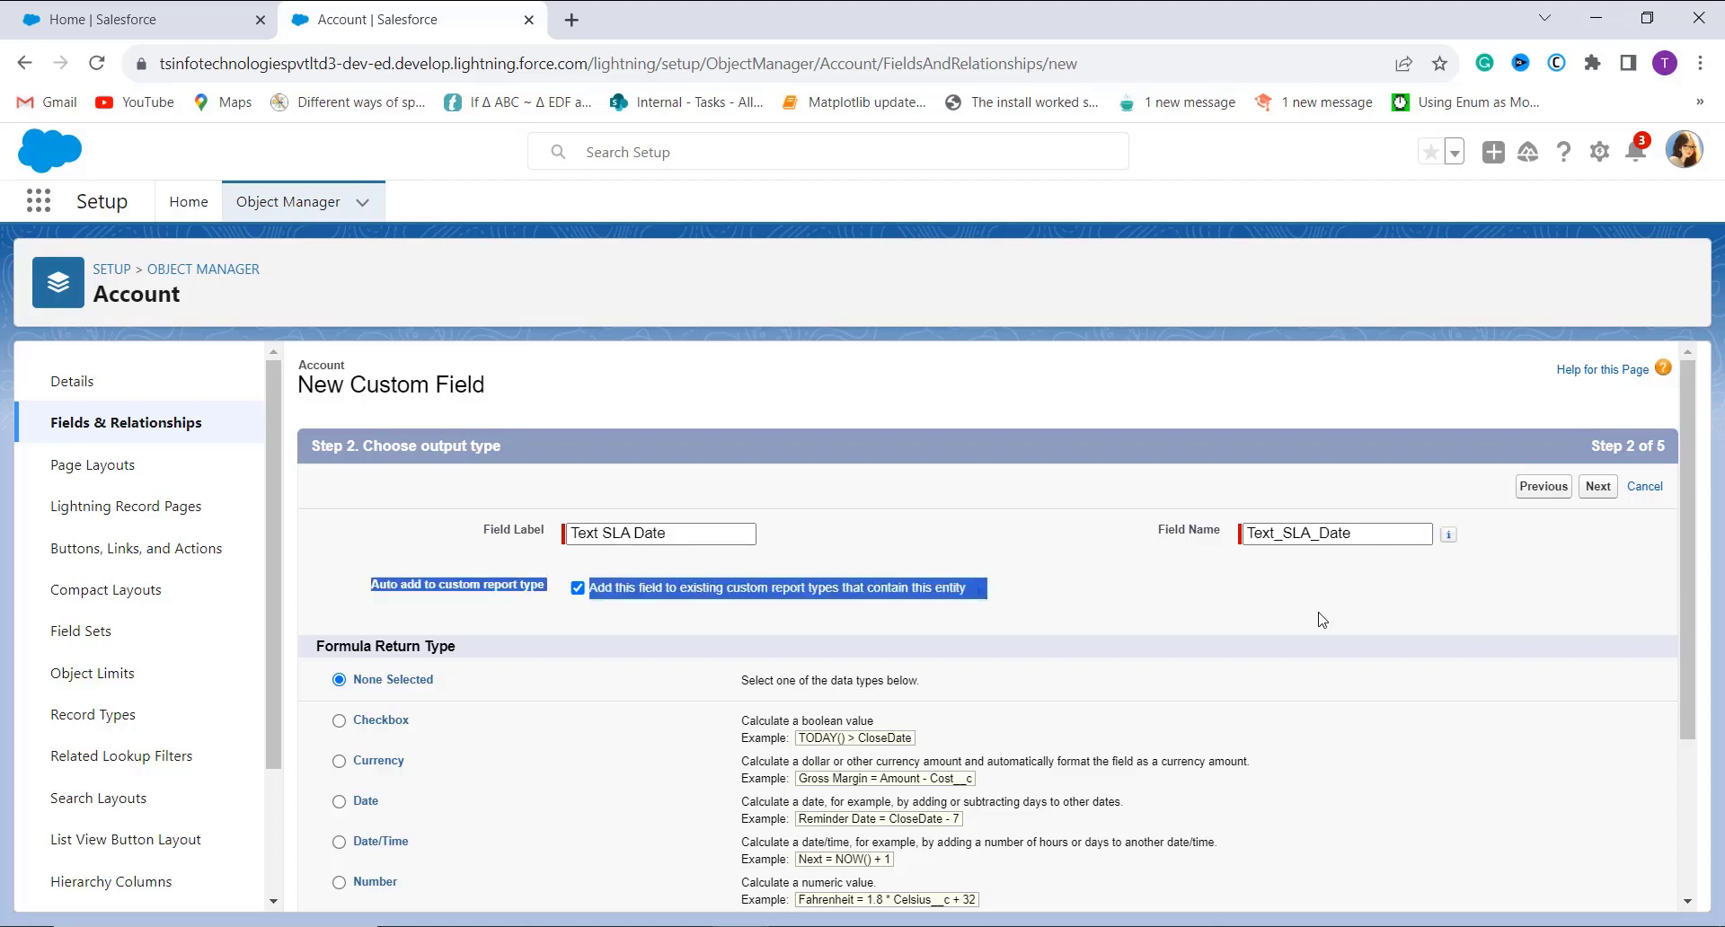
click(1113, 643)
scroll(1113, 644, down, 1)
scroll(1112, 644, down, 1)
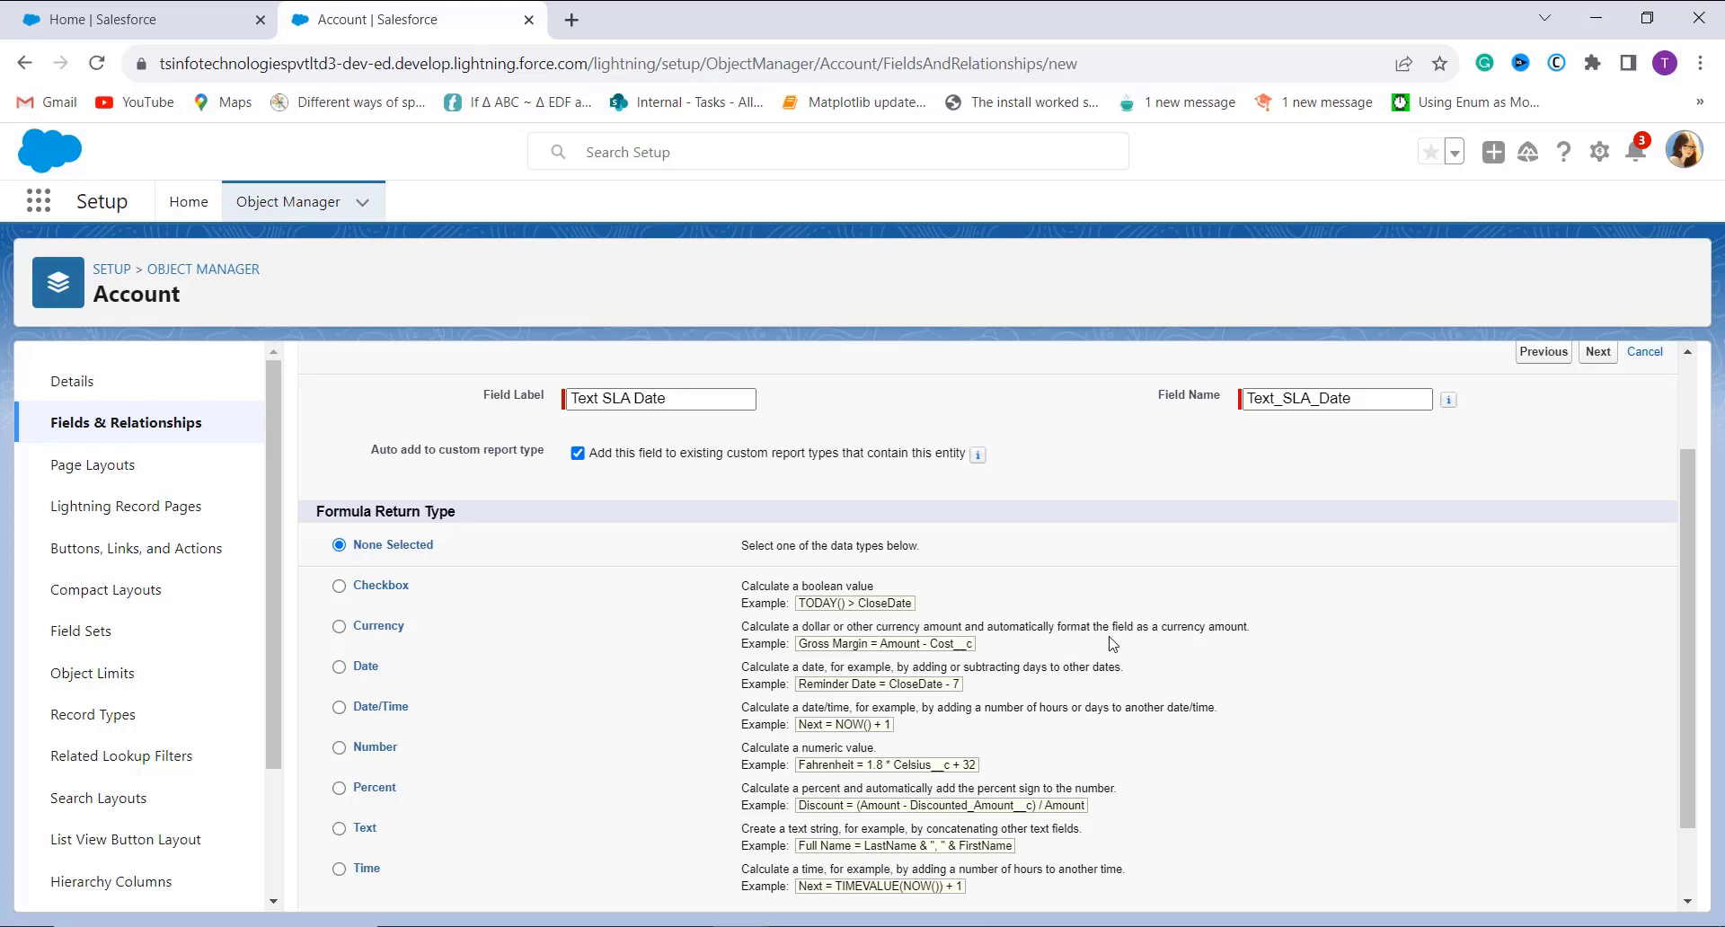
scroll(1113, 645, down, 1)
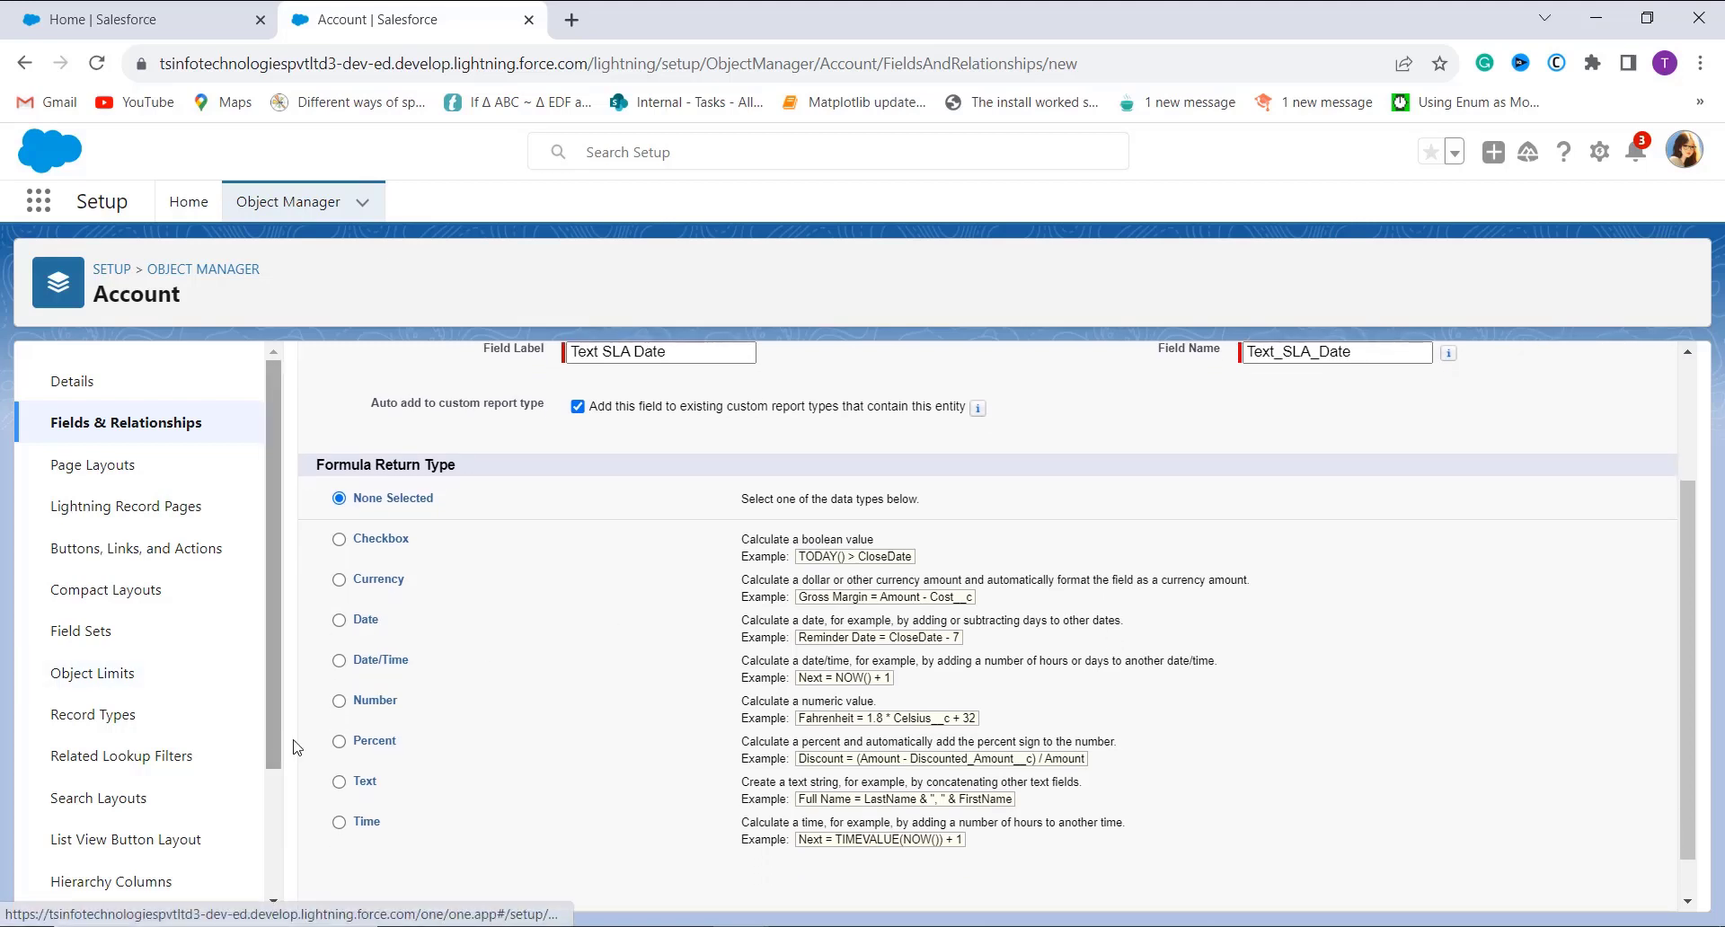
click(348, 782)
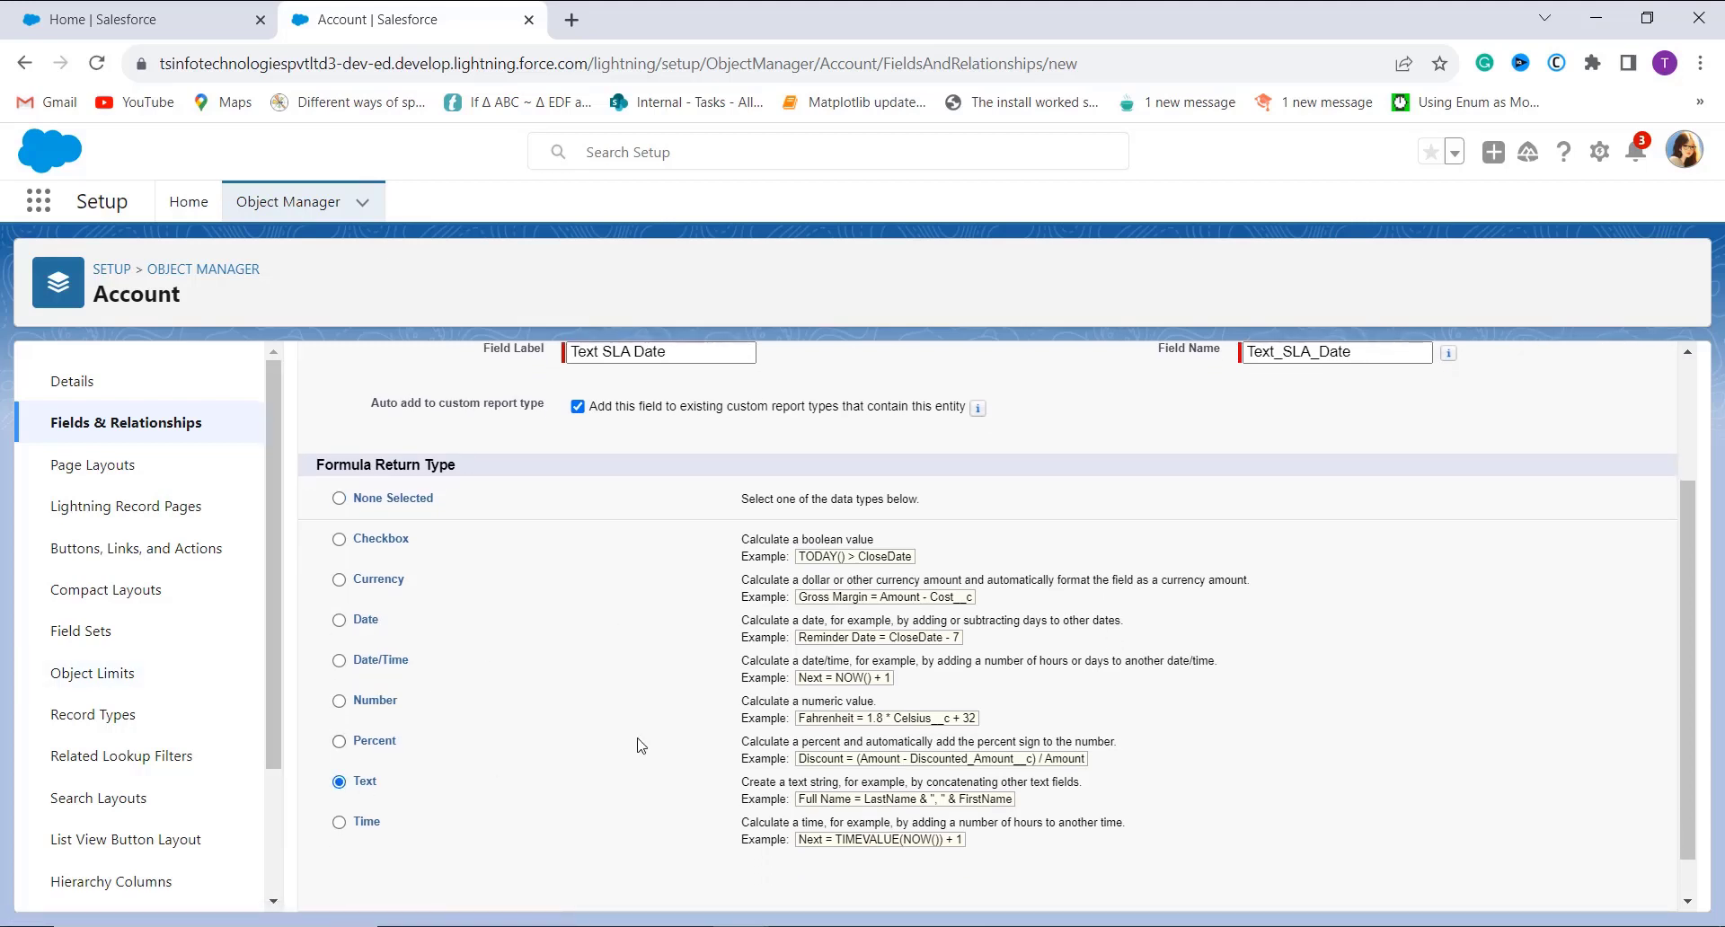
scroll(964, 701, down, 1)
scroll(1297, 696, up, 2)
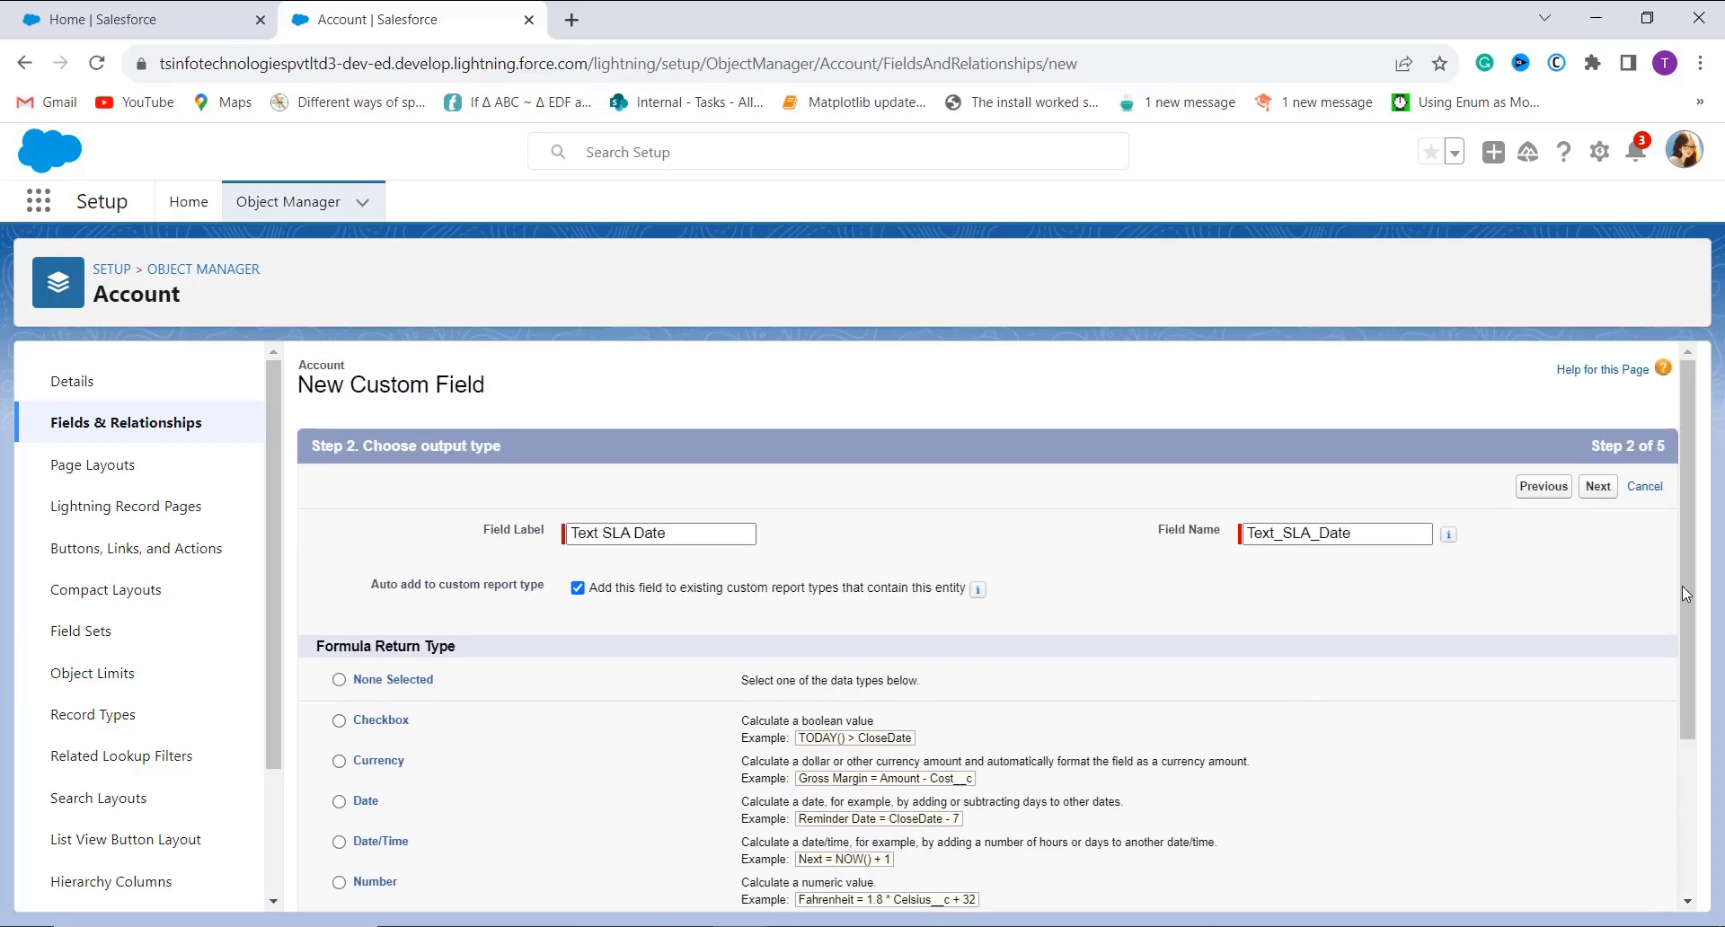
click(1598, 487)
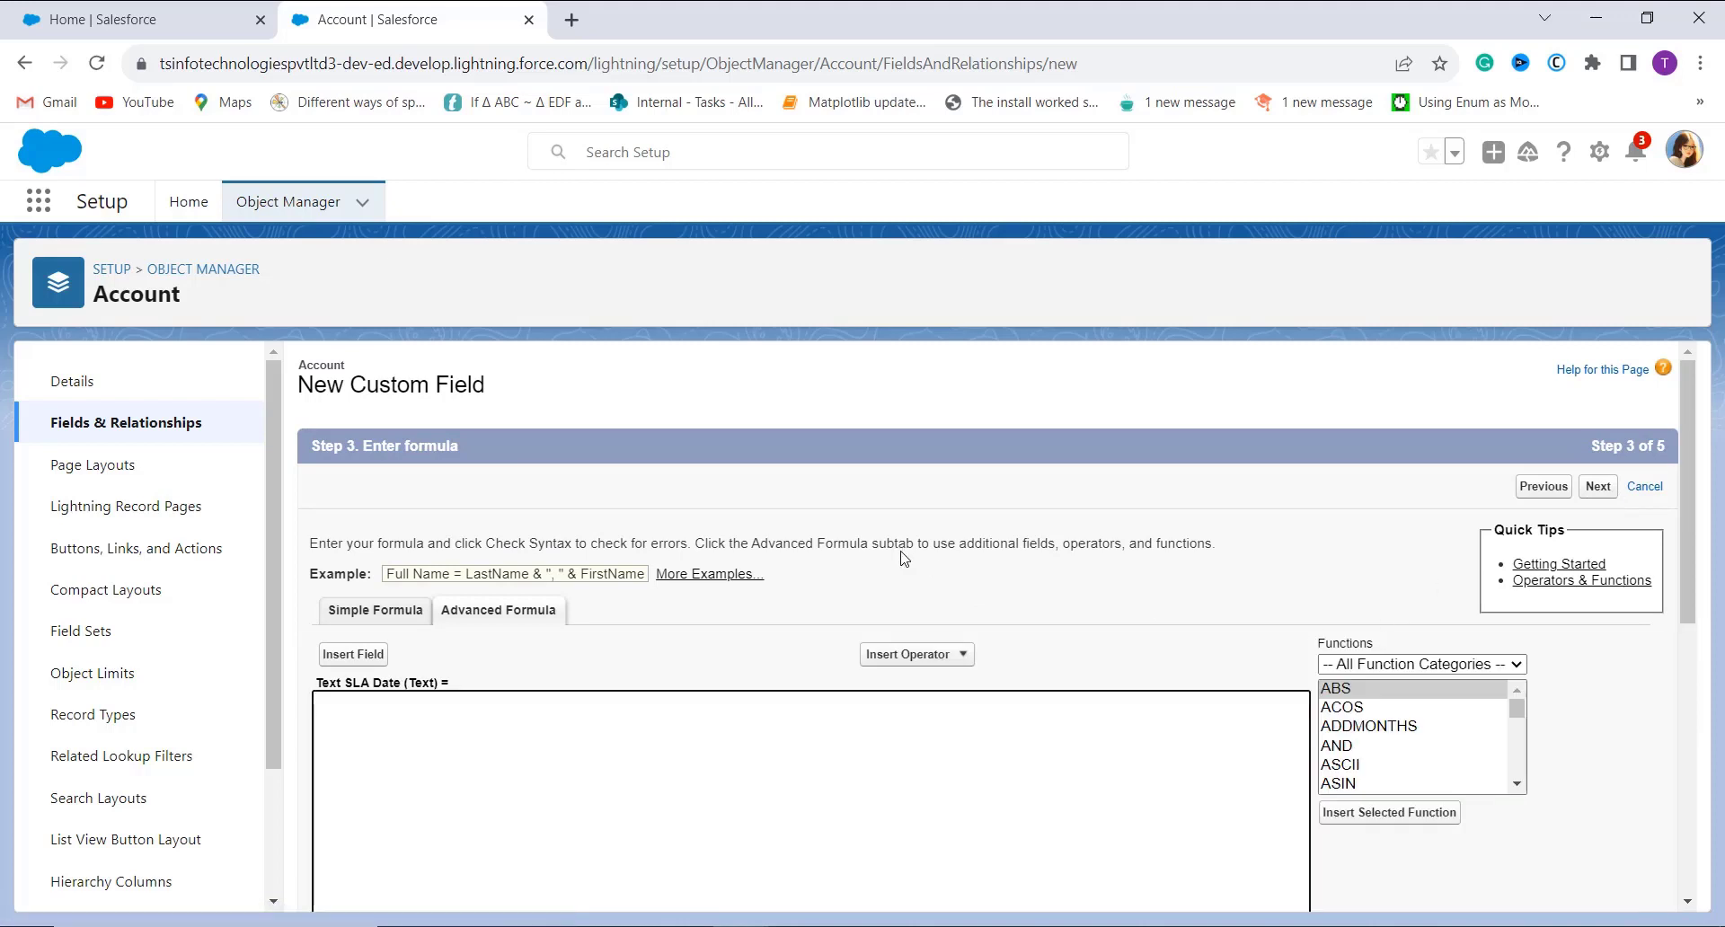
scroll(719, 561, down, 2)
- Insert the TEXT function into the formula and clear its value placeholder
click(506, 584)
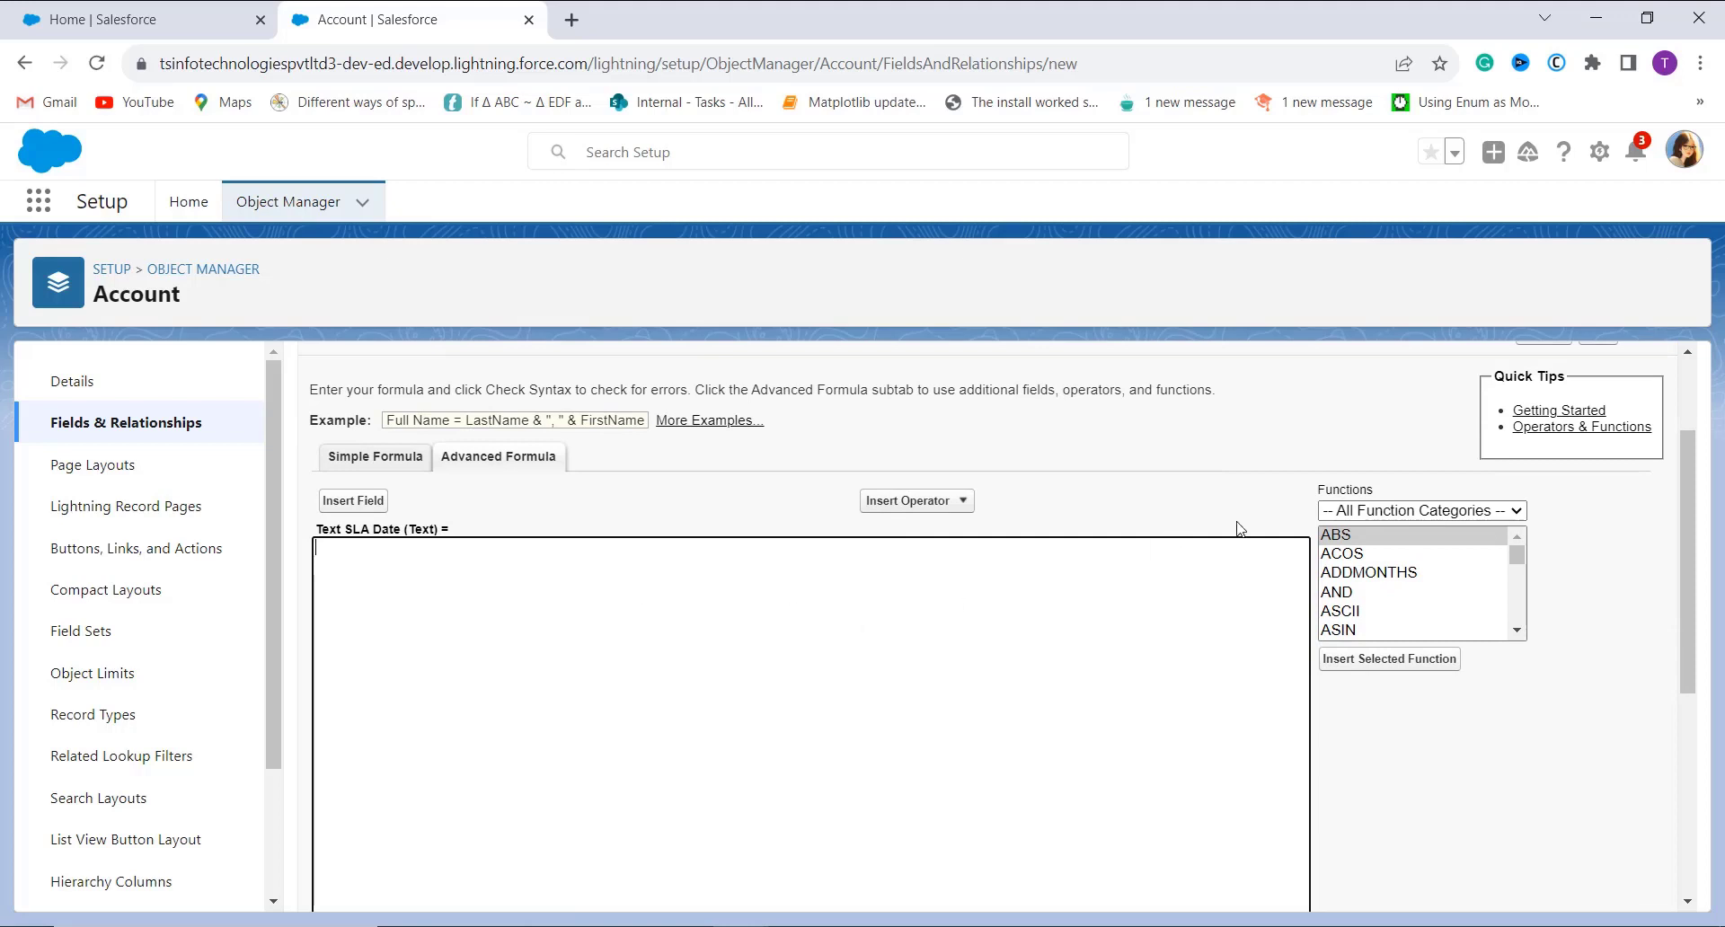
click(1506, 519)
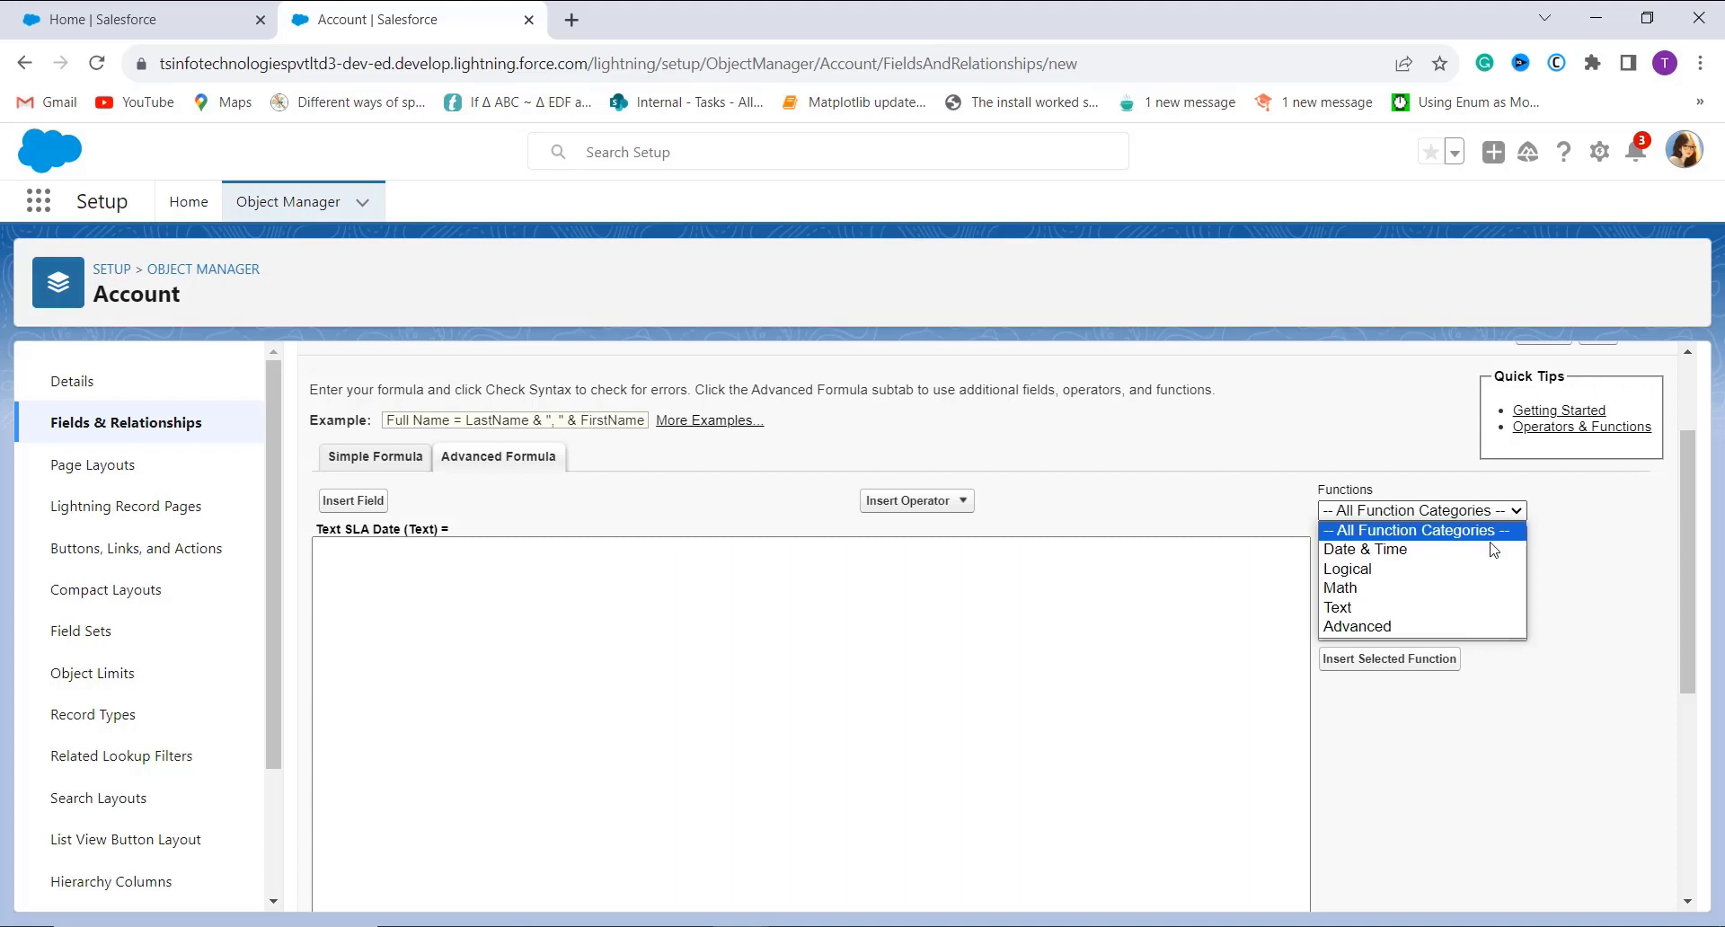
click(1474, 609)
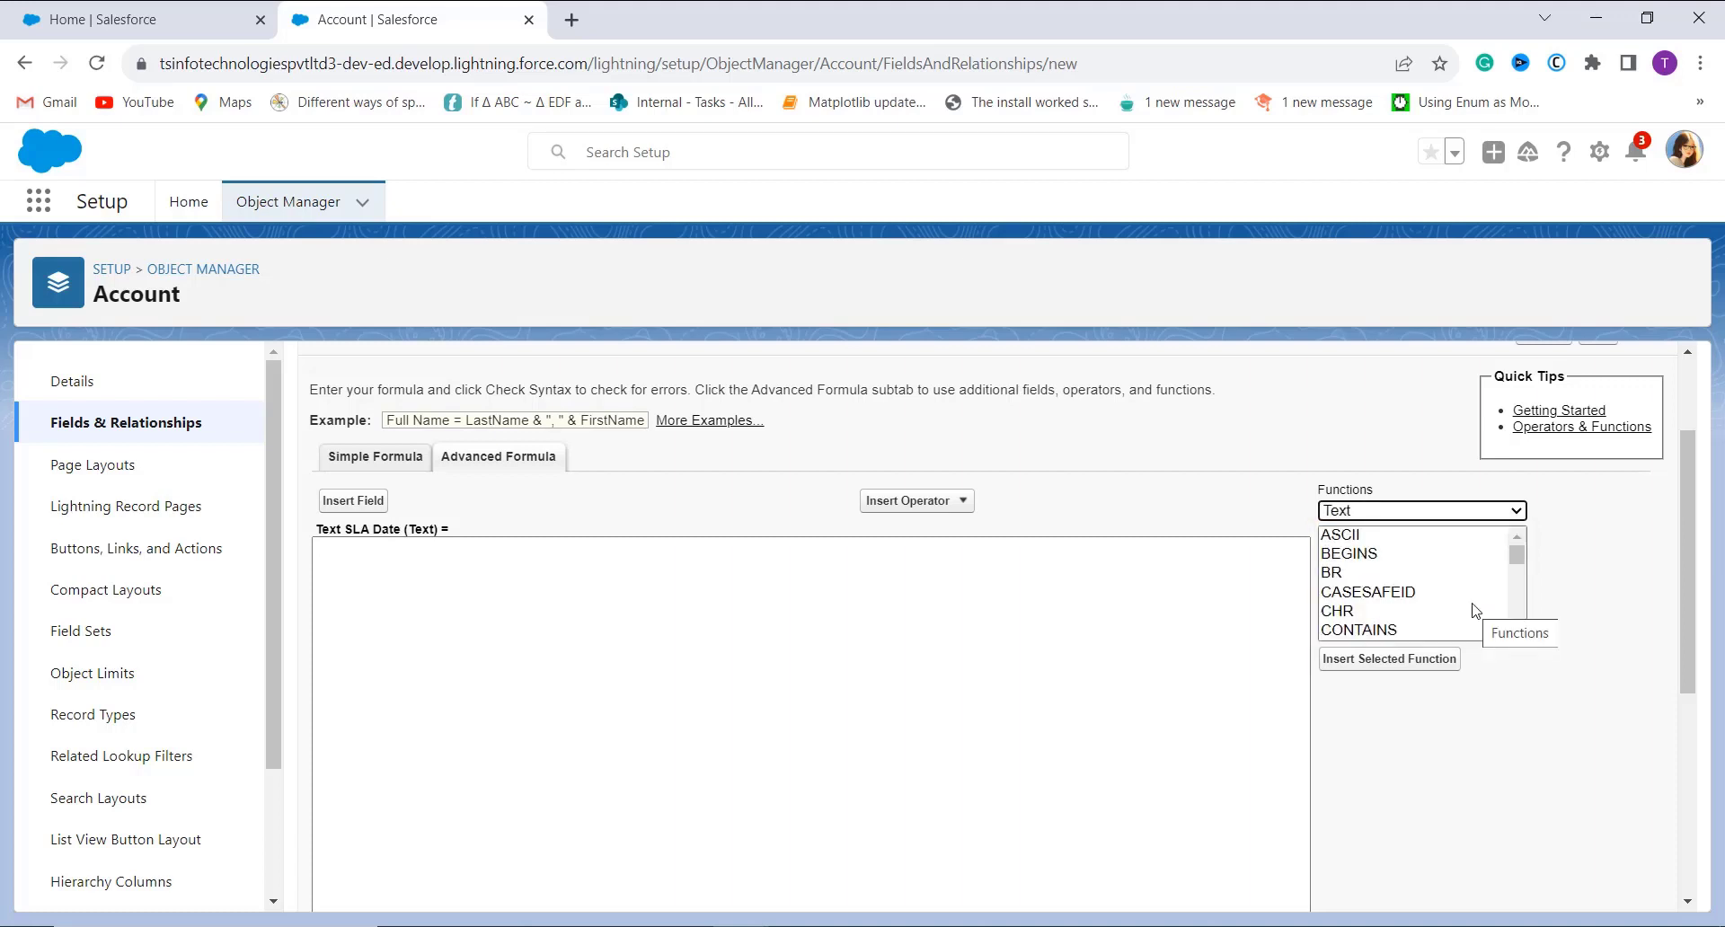
scroll(1464, 609, down, 7)
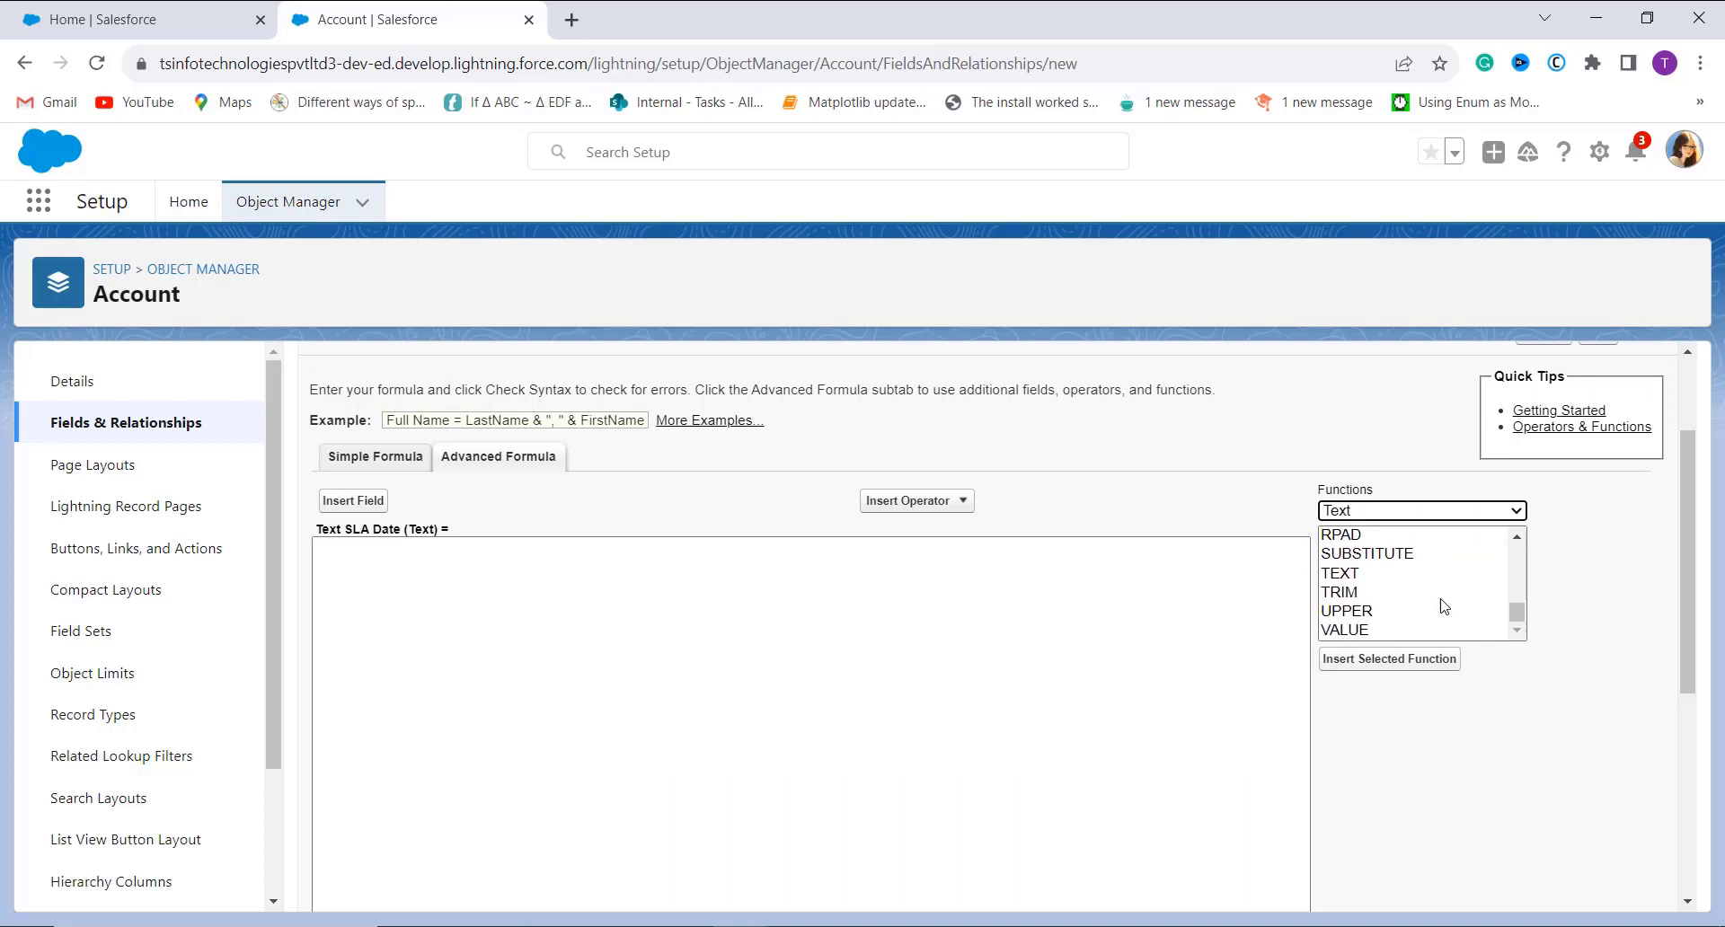
click(1369, 583)
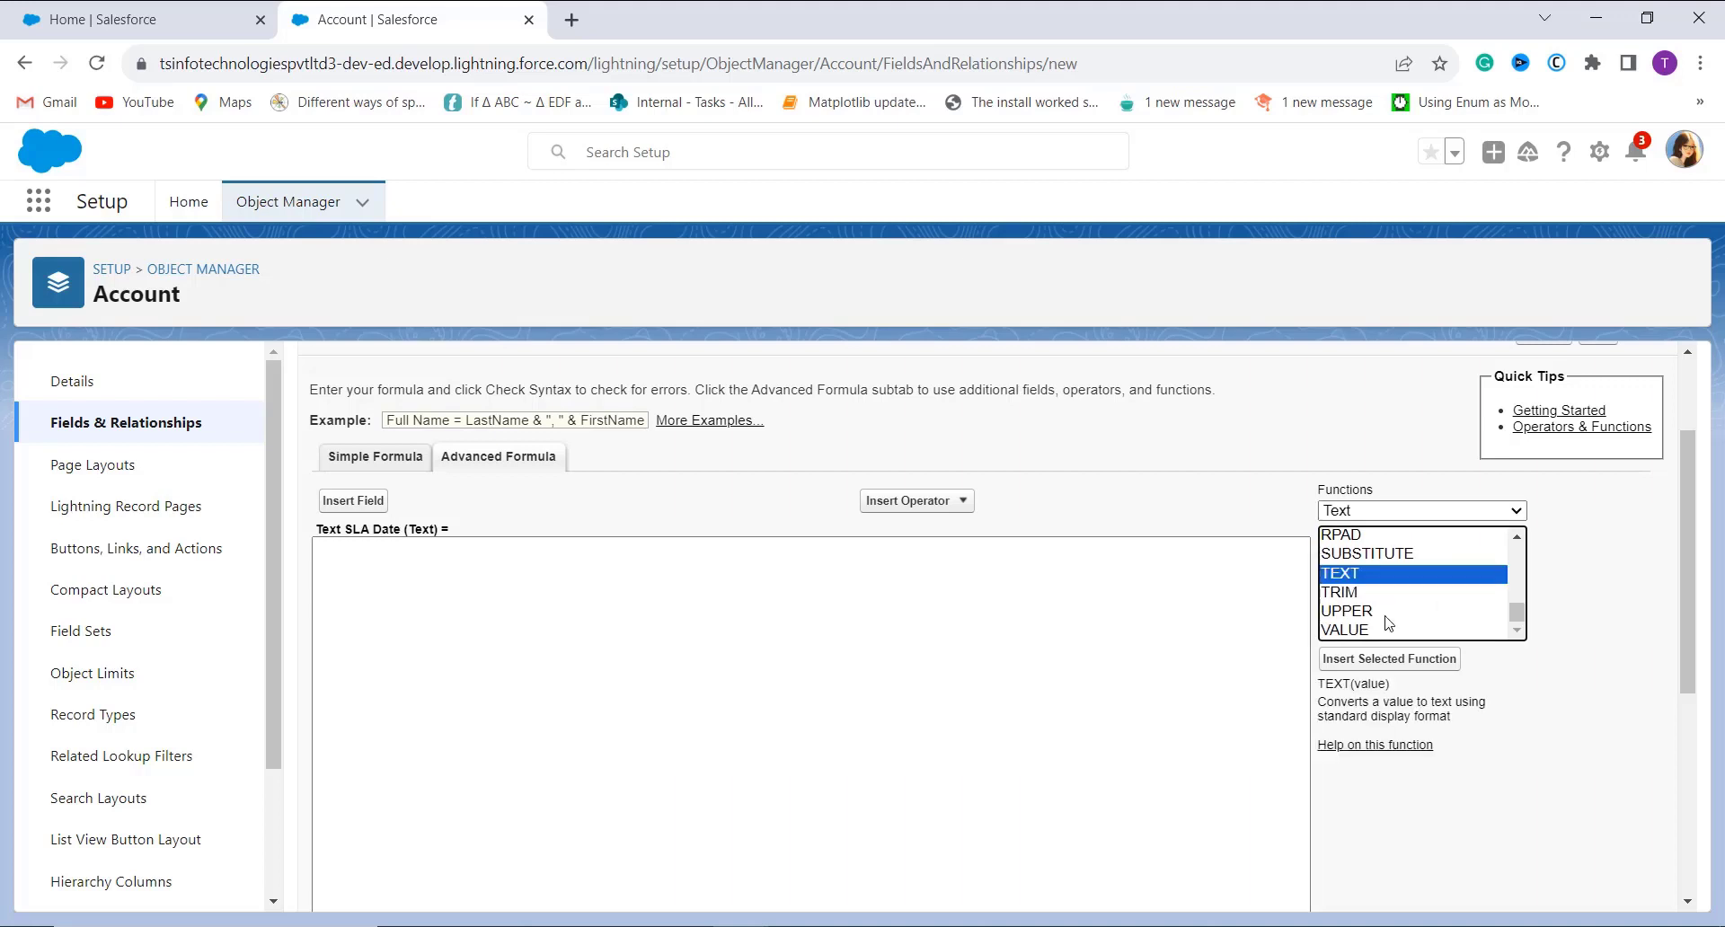
click(1398, 662)
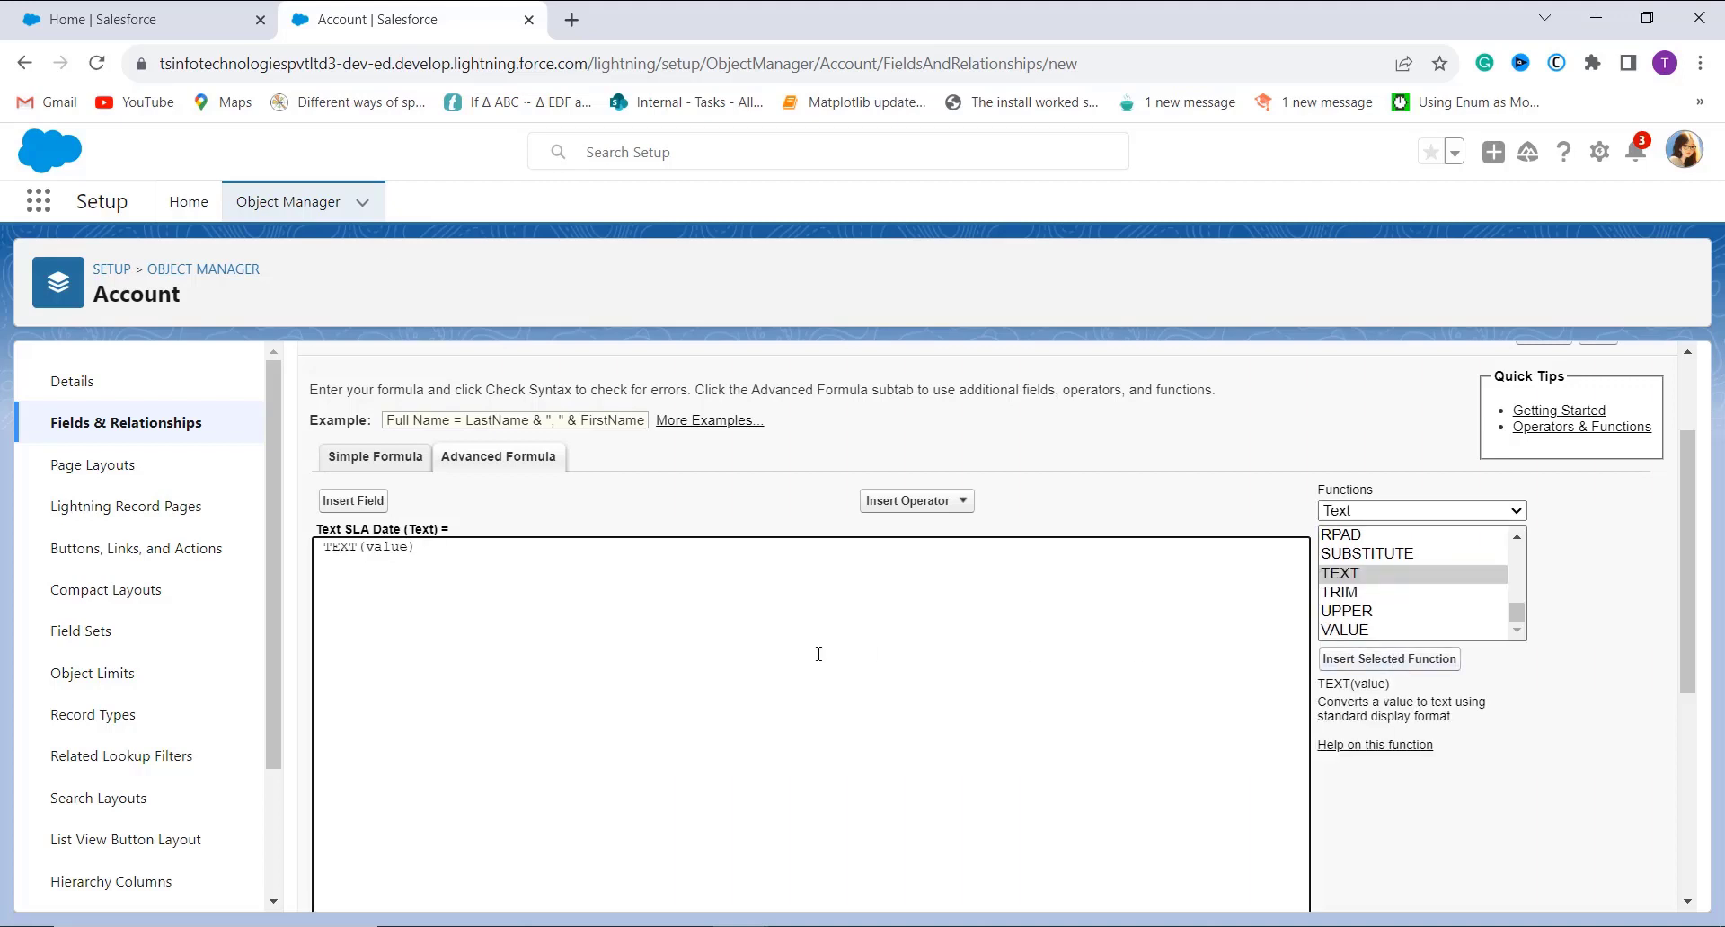
click(407, 550)
key(BackSpace)
key(BackSpace)
key(BackSpace)
key(BackSpace)
key(BackSpace)
- Nest the Date & Time DATE function inside TEXT and remove its placeholder arguments
click(1509, 516)
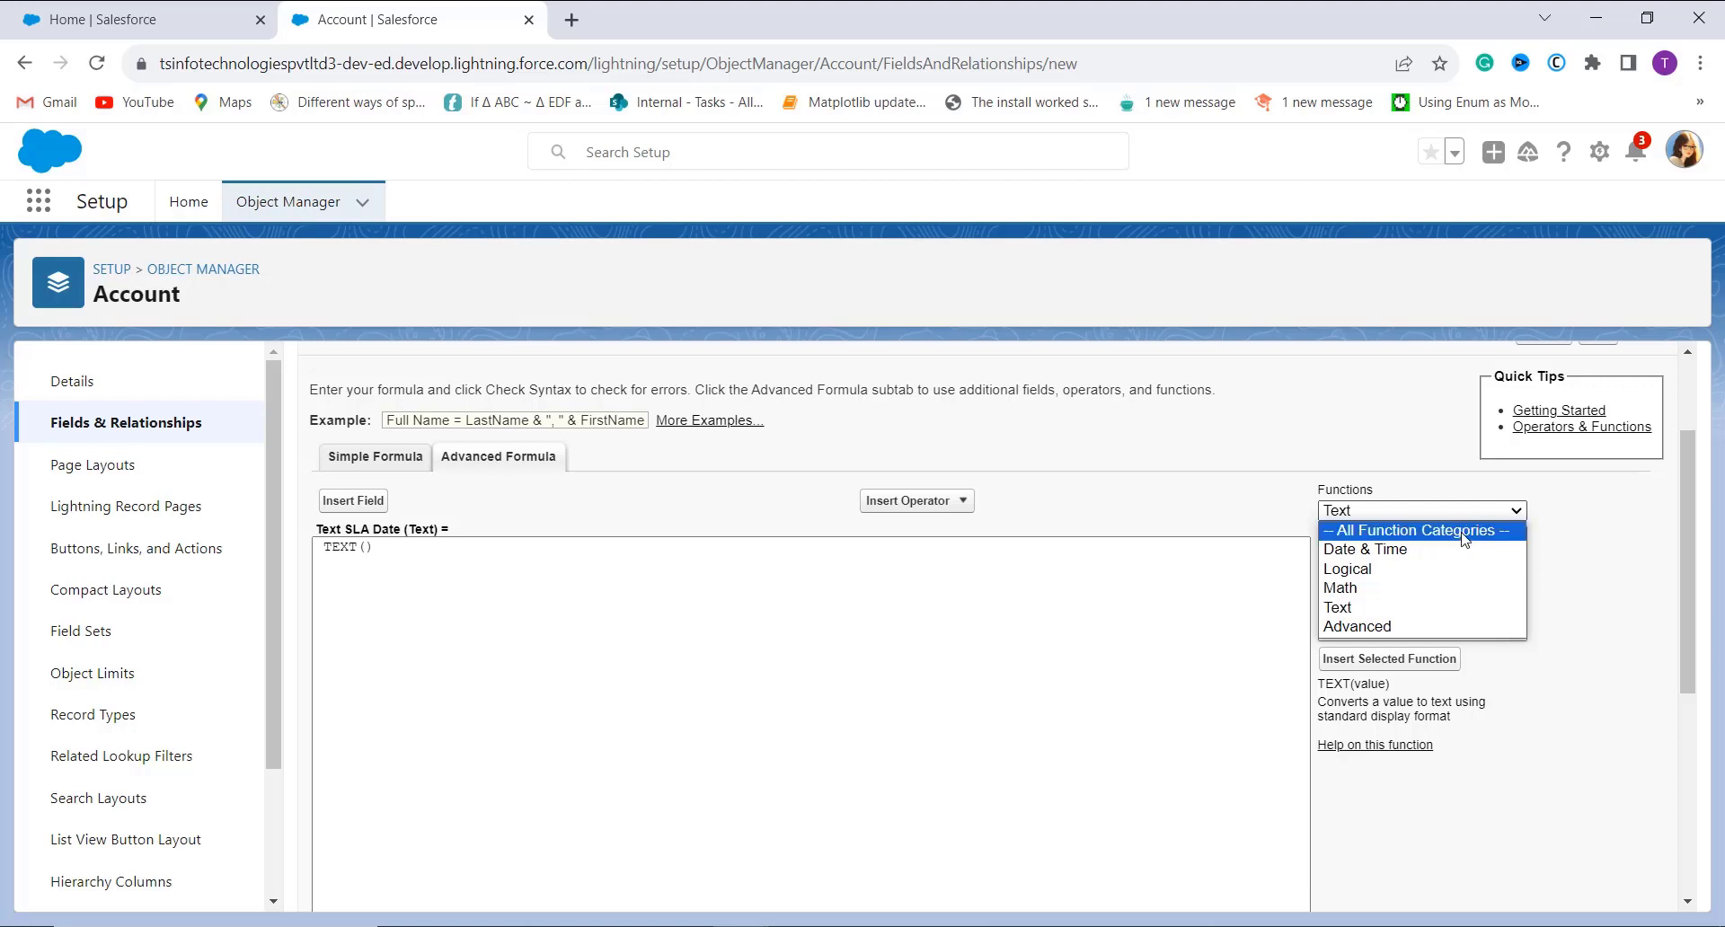
click(1438, 550)
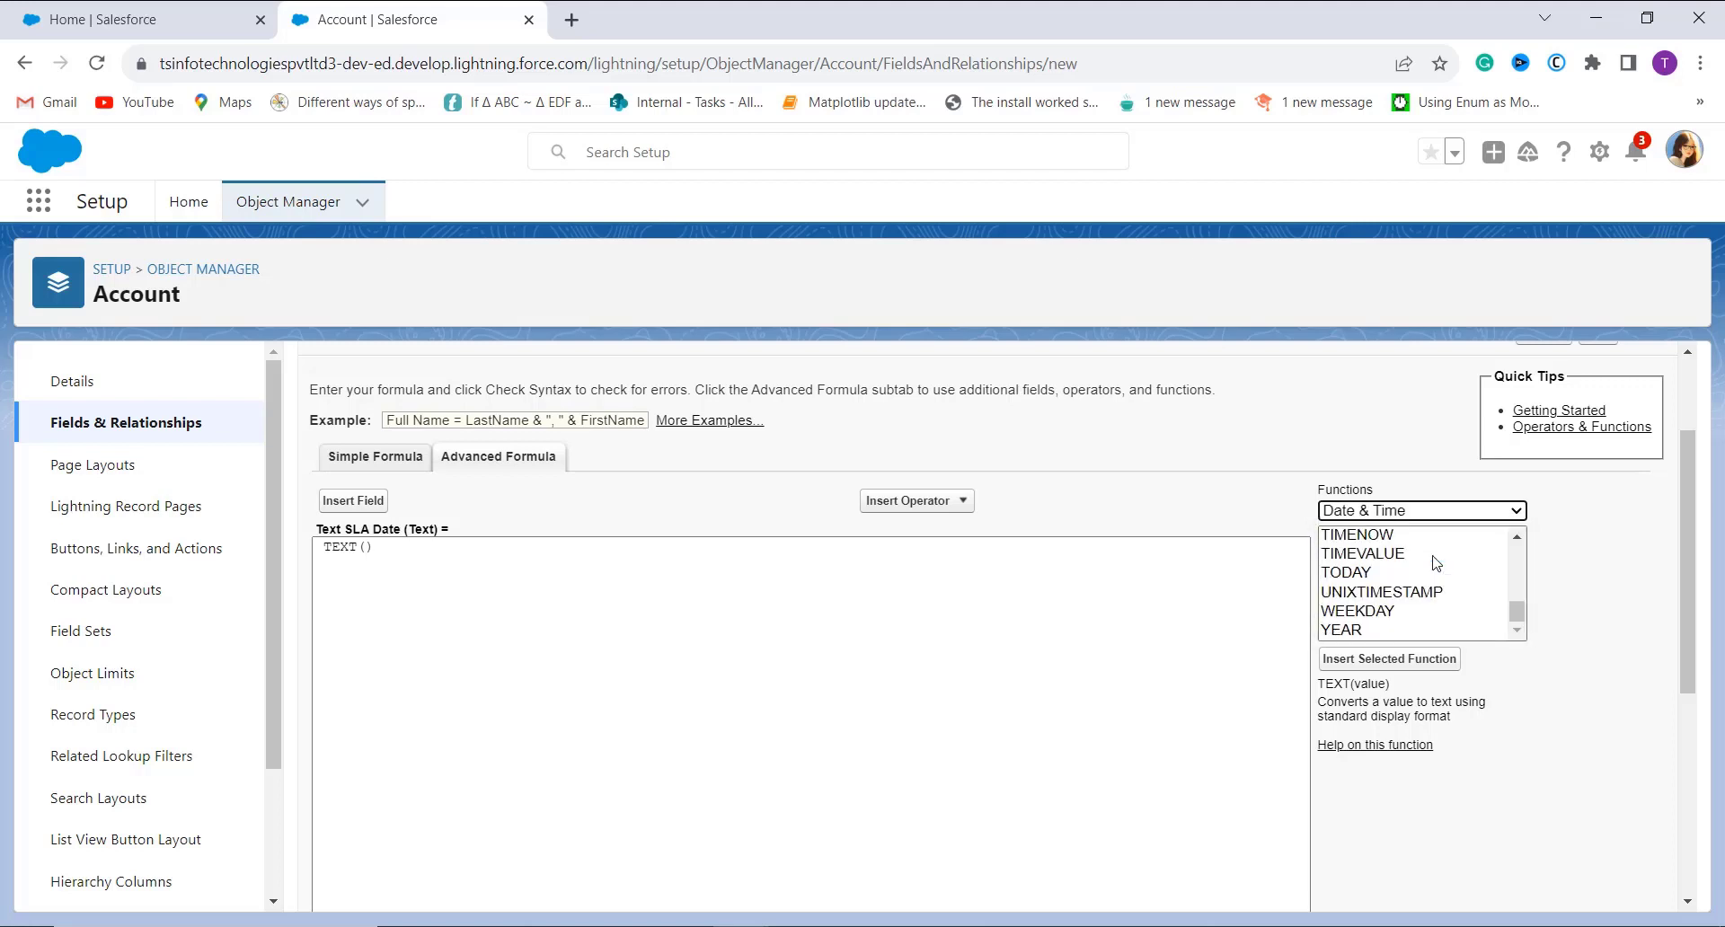
scroll(1436, 566, up, 5)
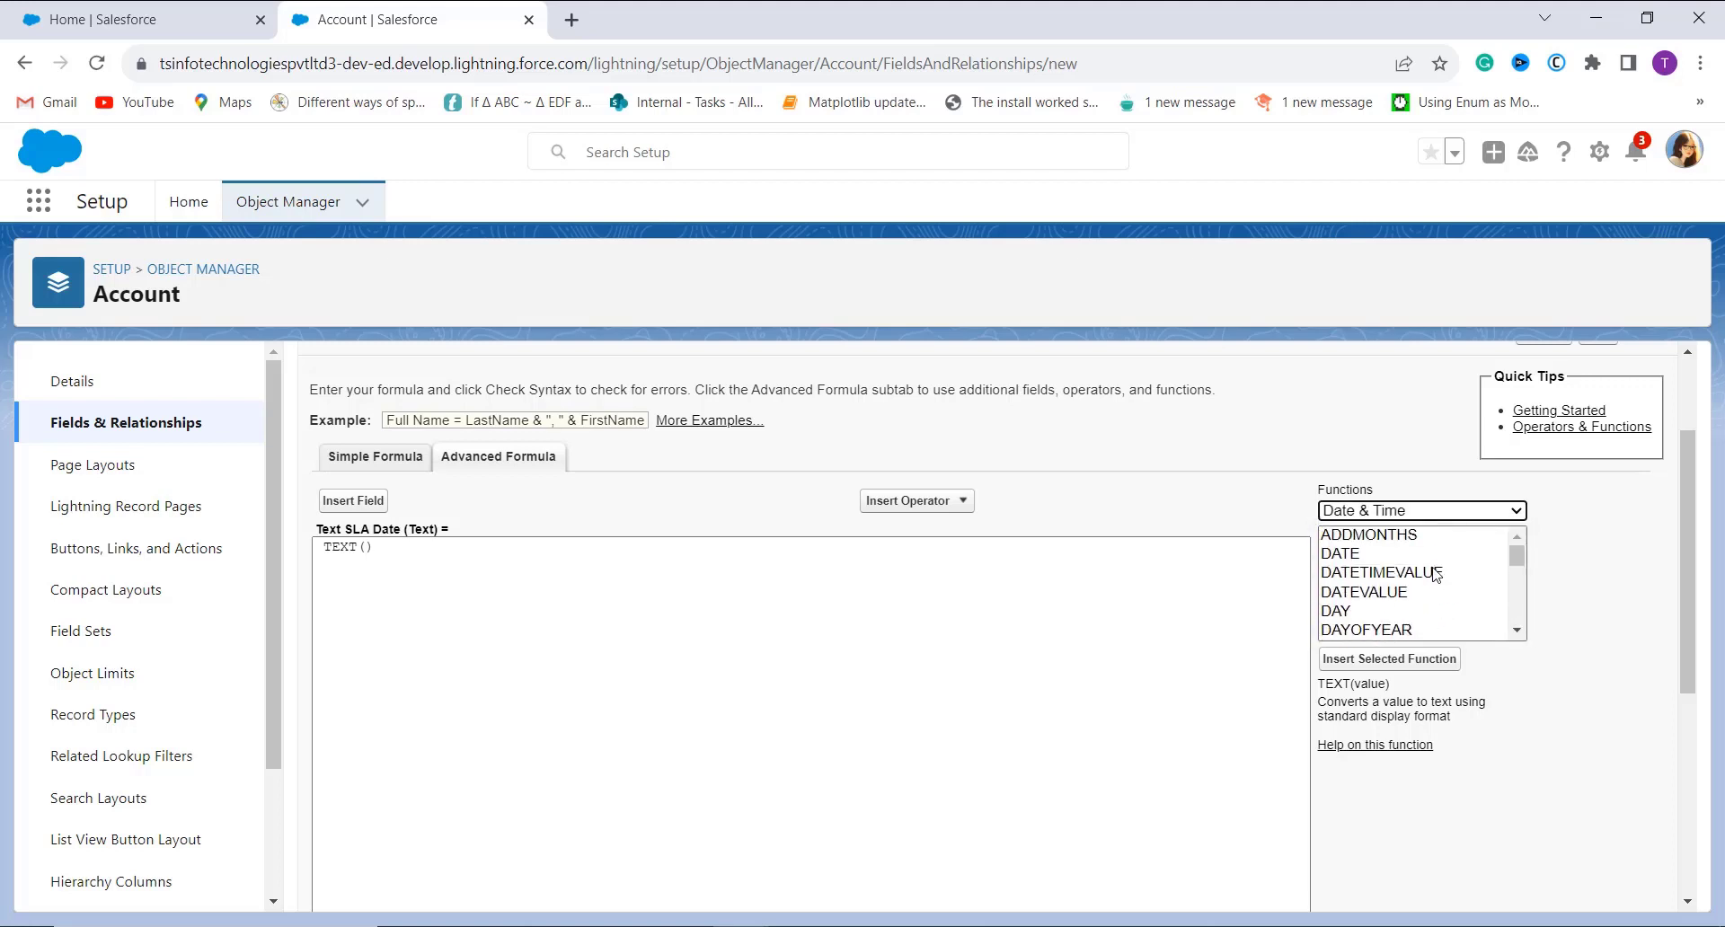
click(1350, 555)
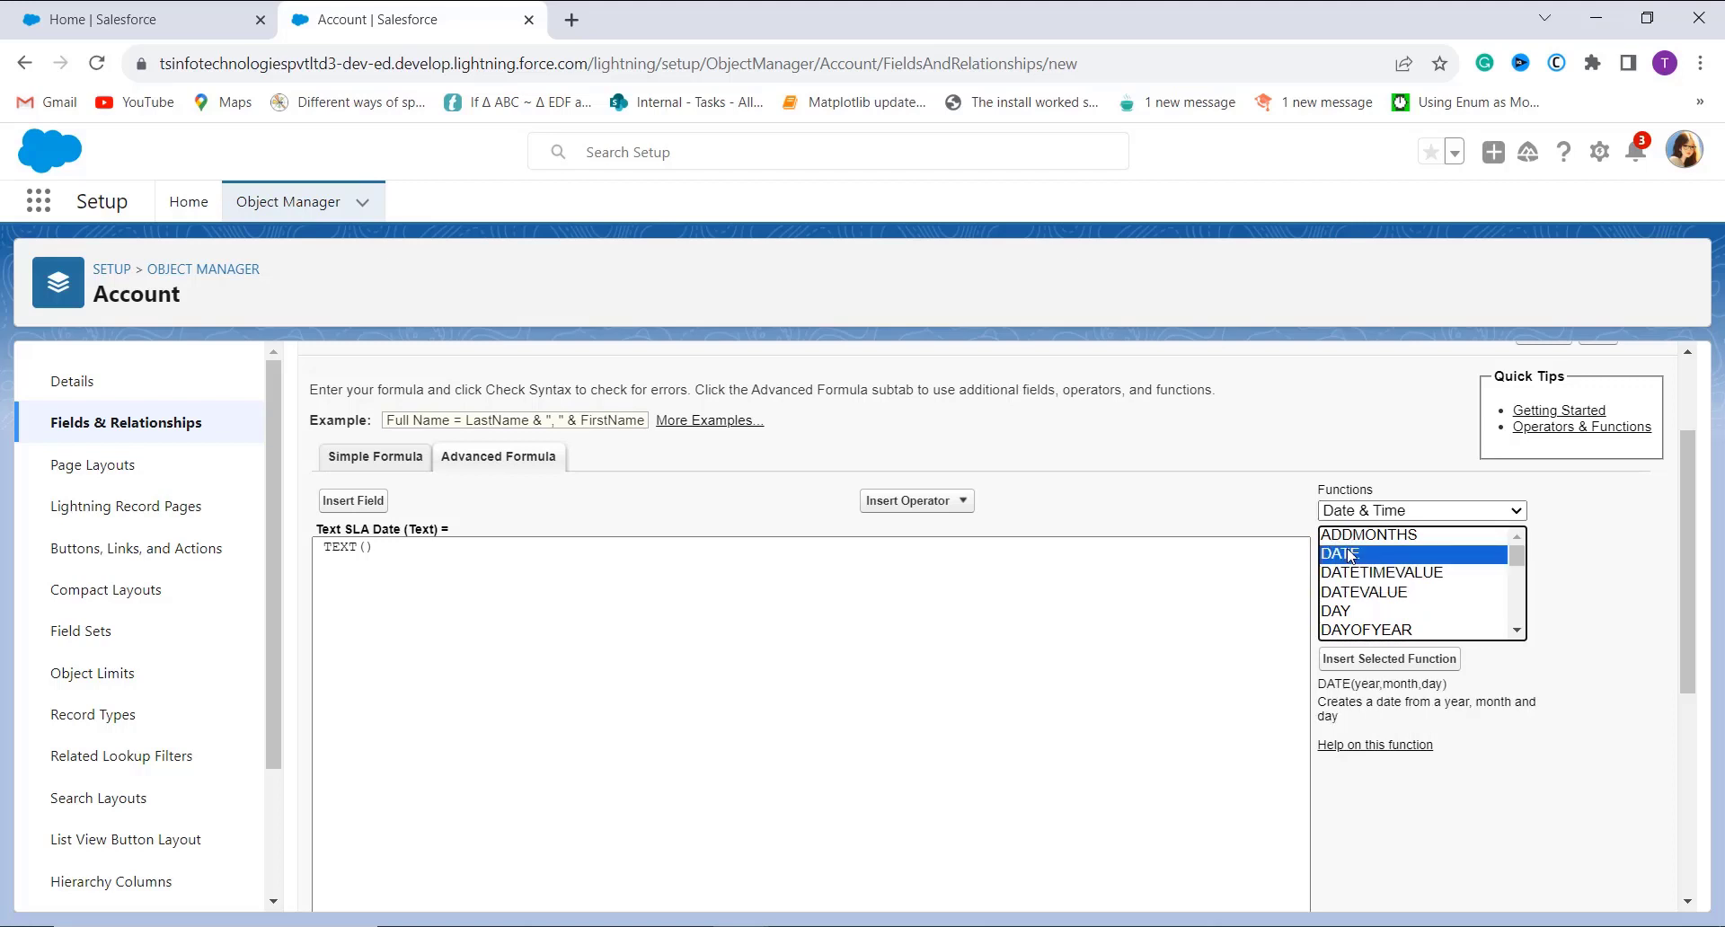
click(1415, 661)
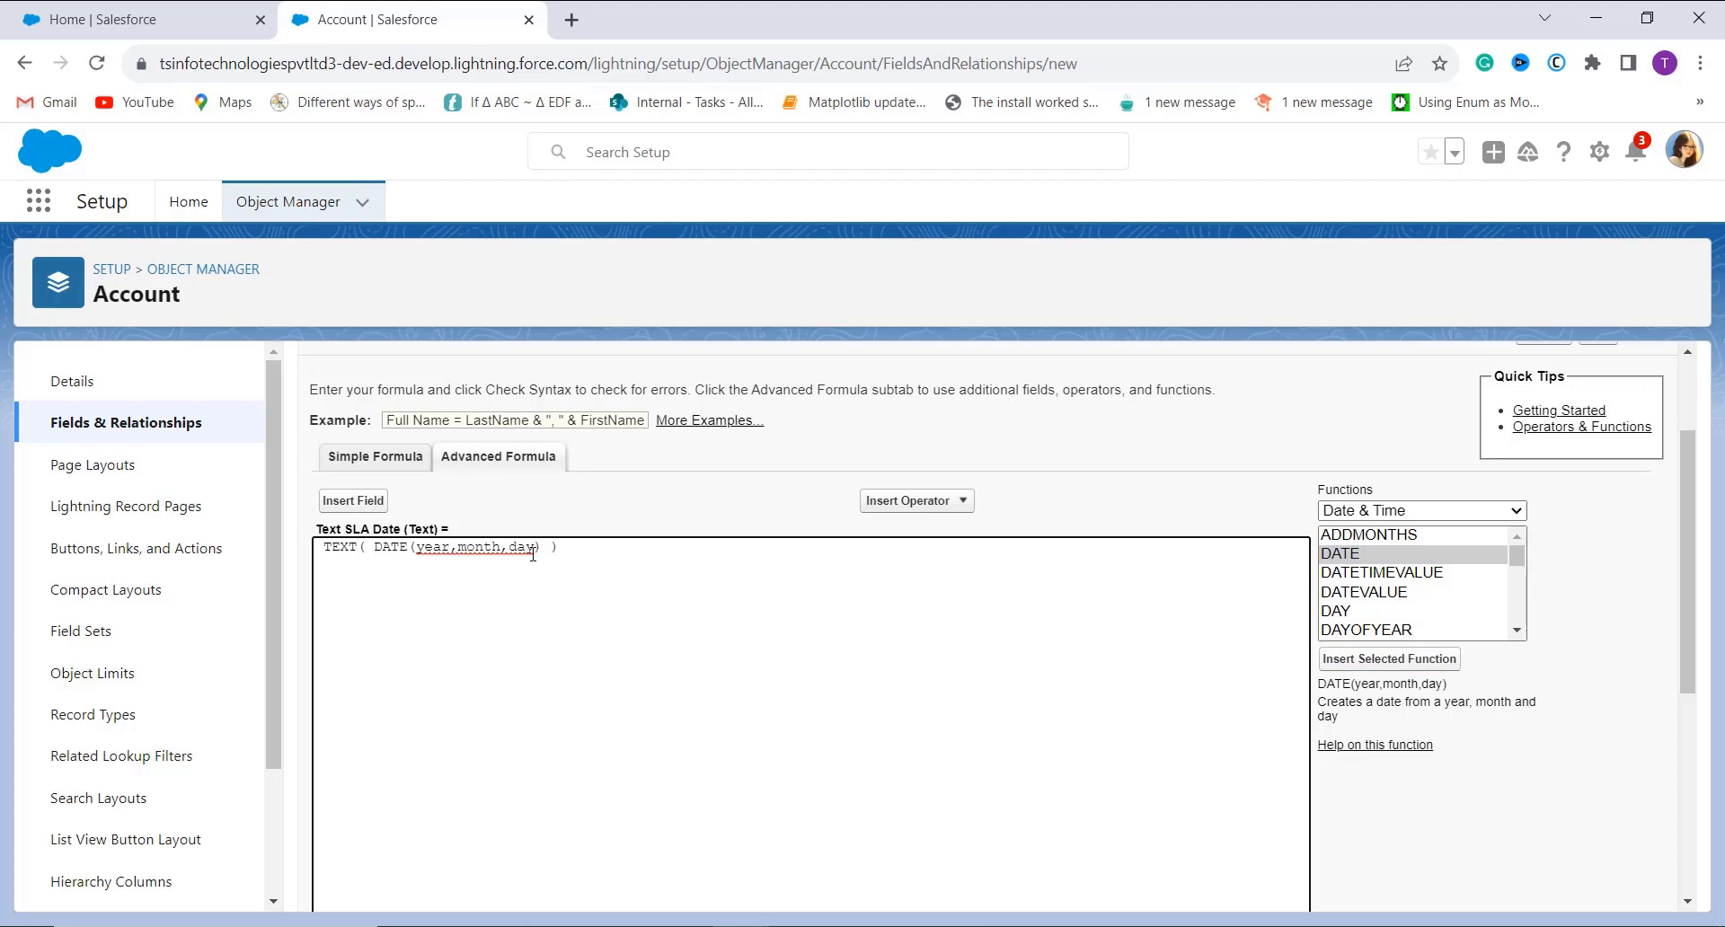
key(BackSpace)
key(BackSpace)
key(BackSpace)
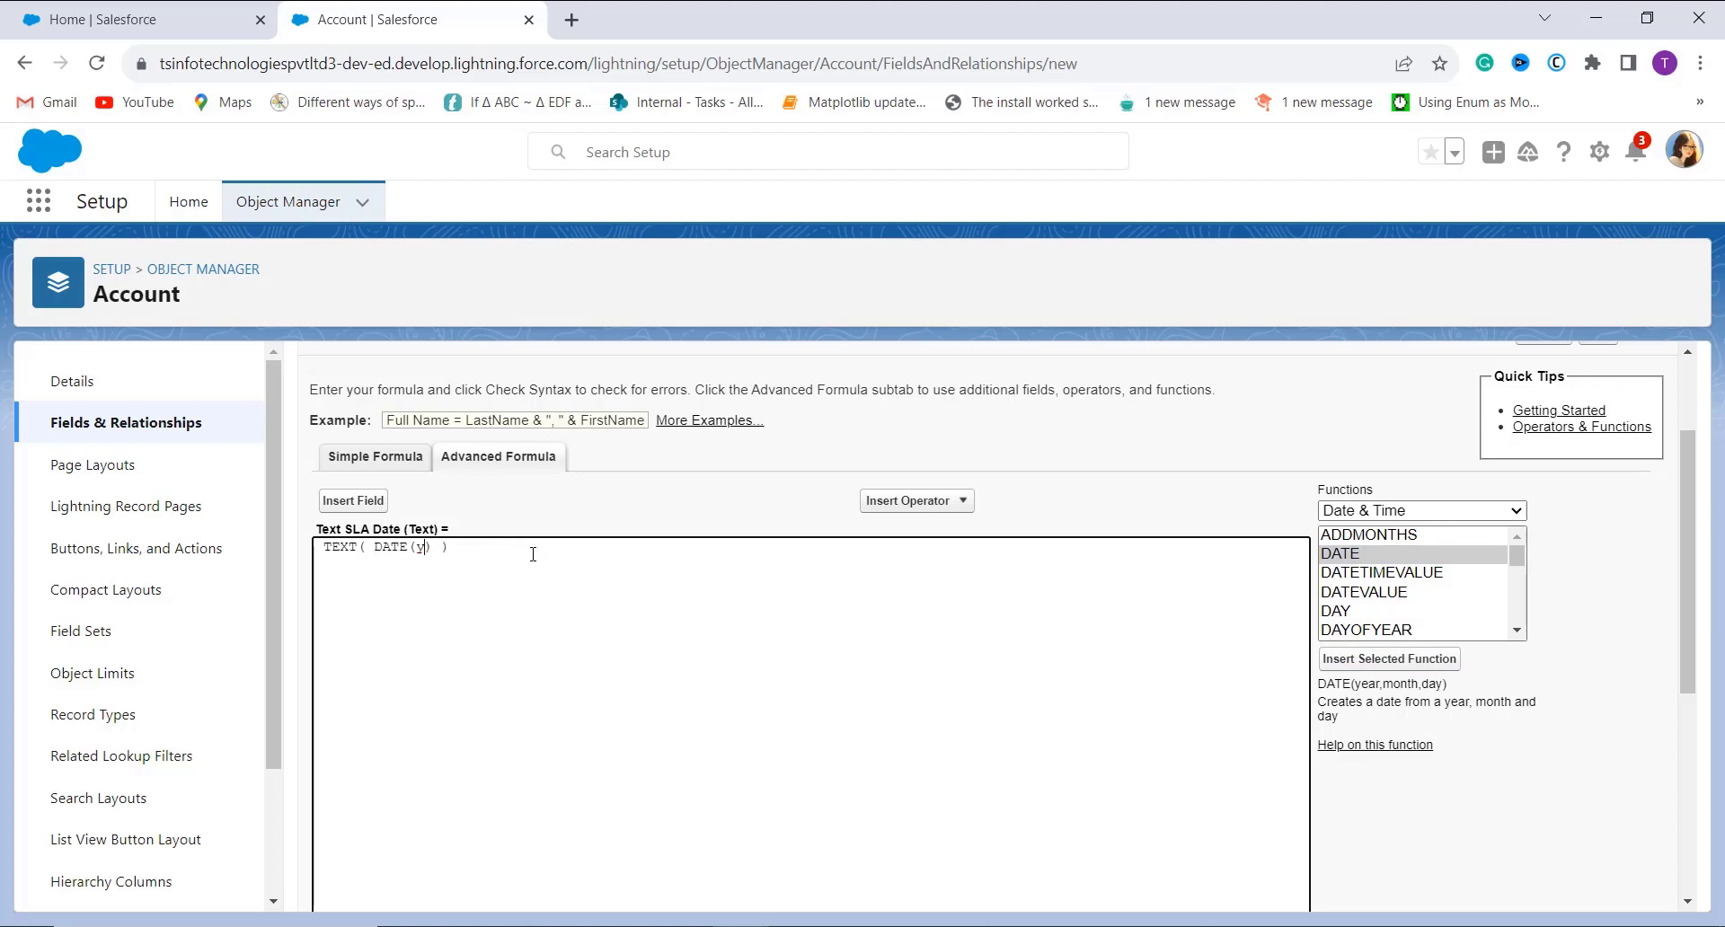
- Insert the Account SLA Expiration Date field inside DATE: TEXT( DATE( SLAExpirationDate__c ) )
click(338, 501)
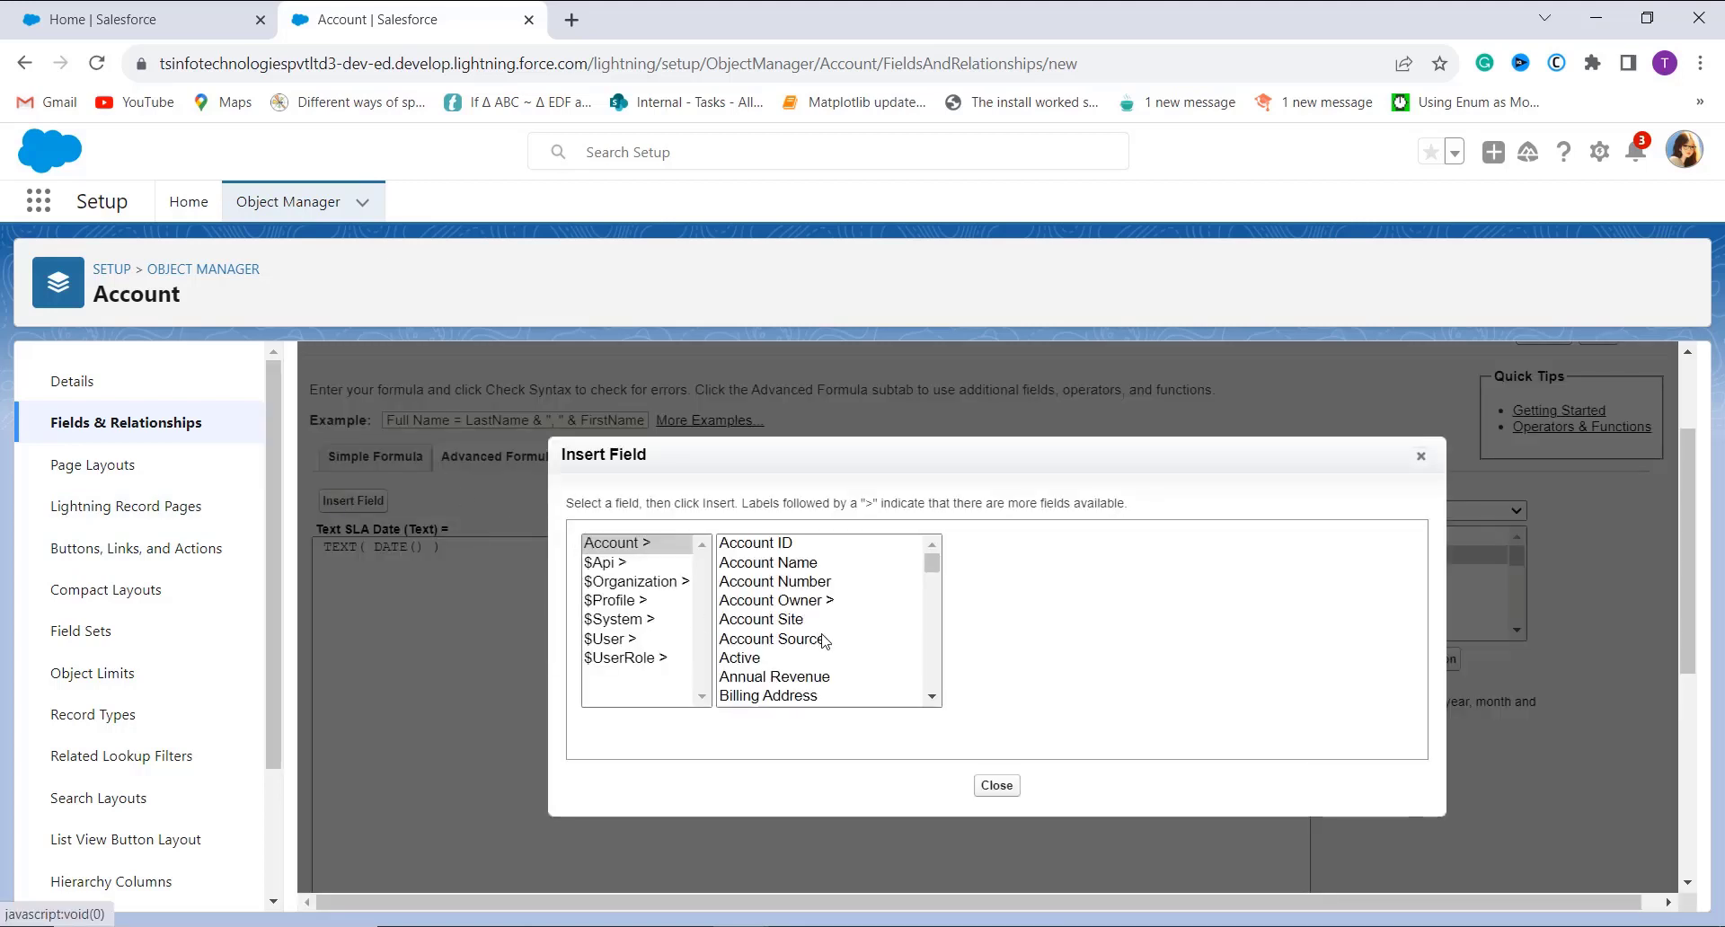
scroll(813, 647, down, 5)
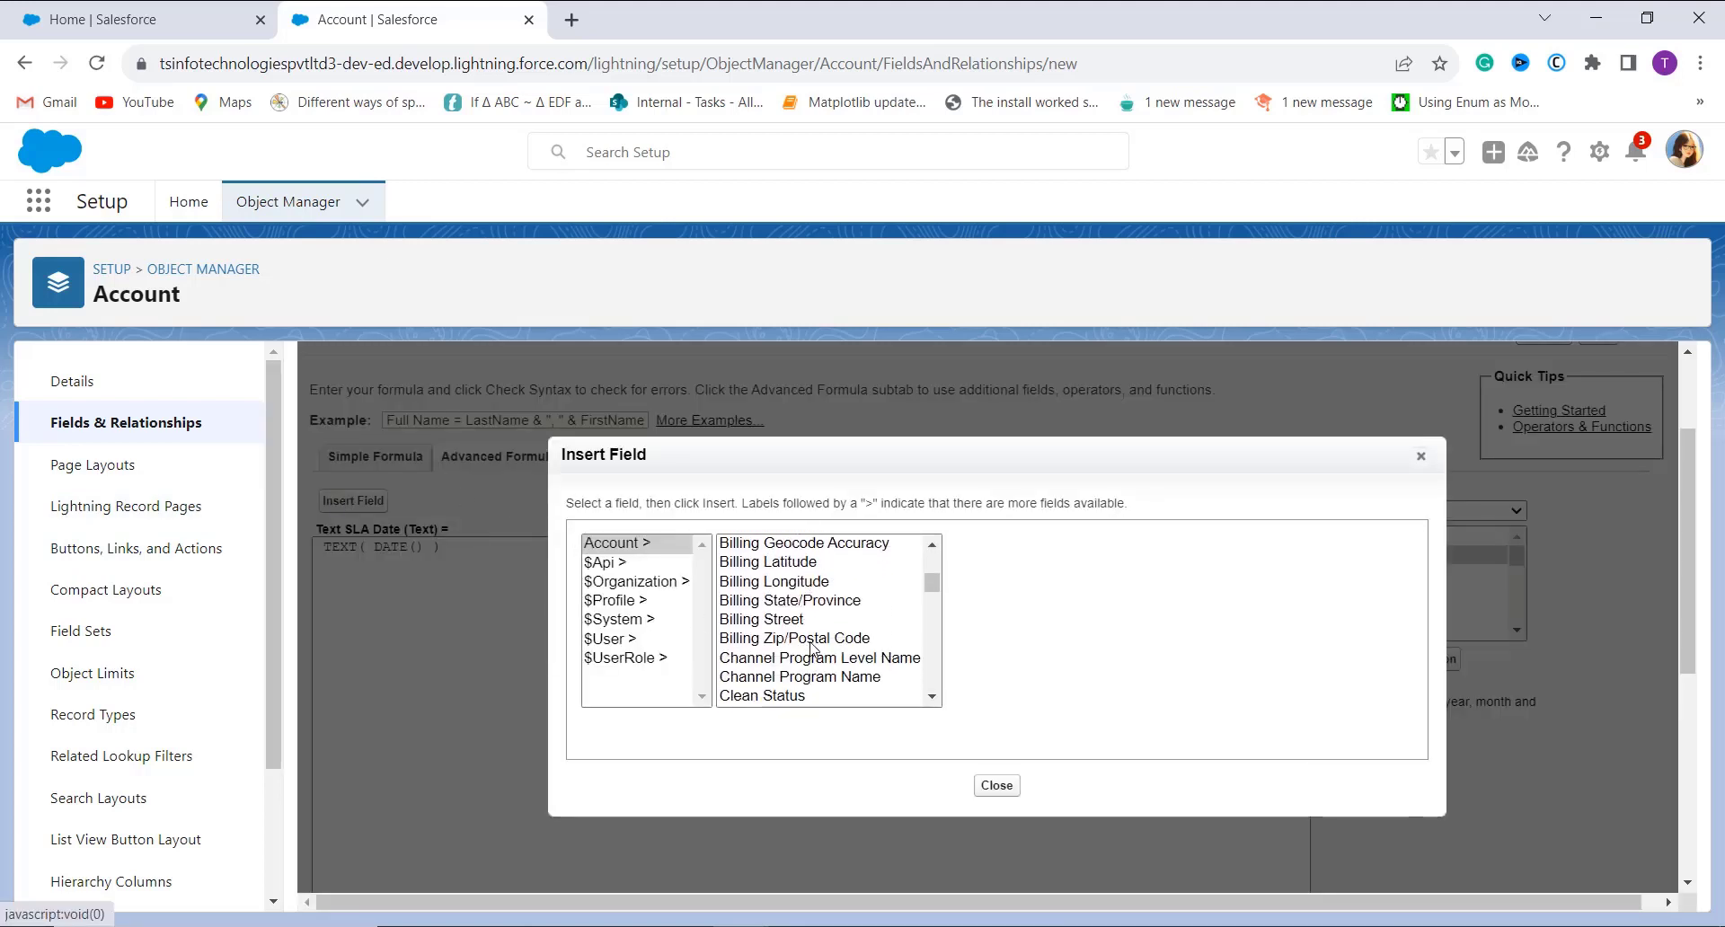
scroll(814, 647, down, 5)
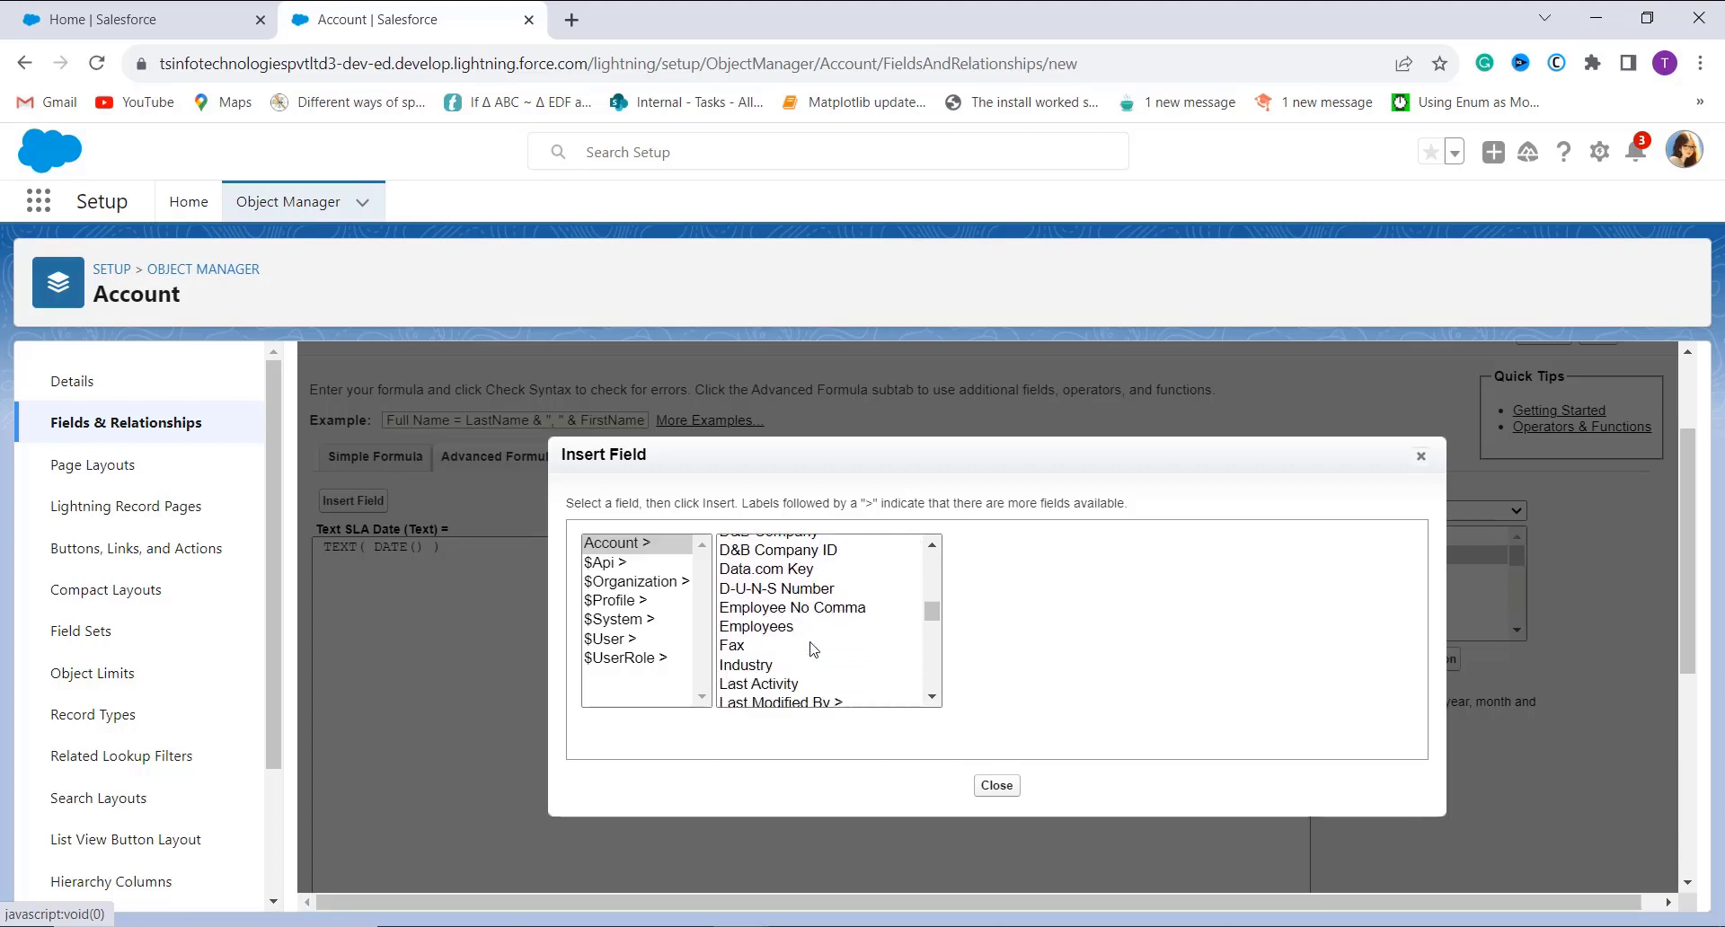
scroll(813, 647, down, 5)
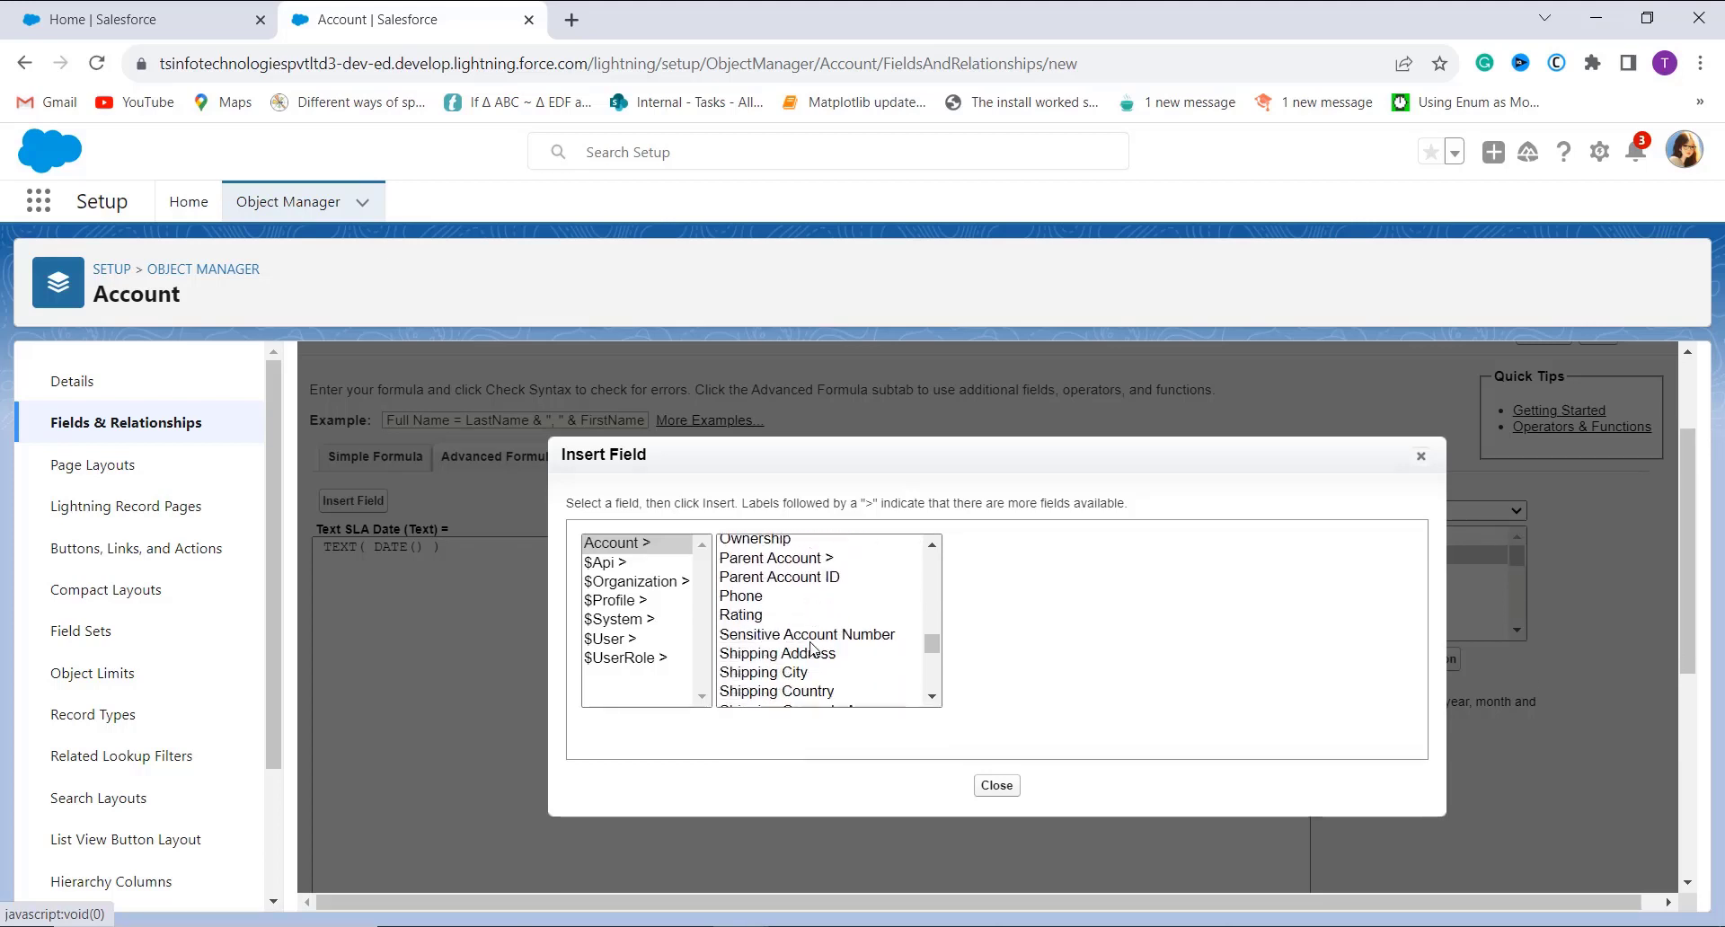
scroll(814, 647, down, 4)
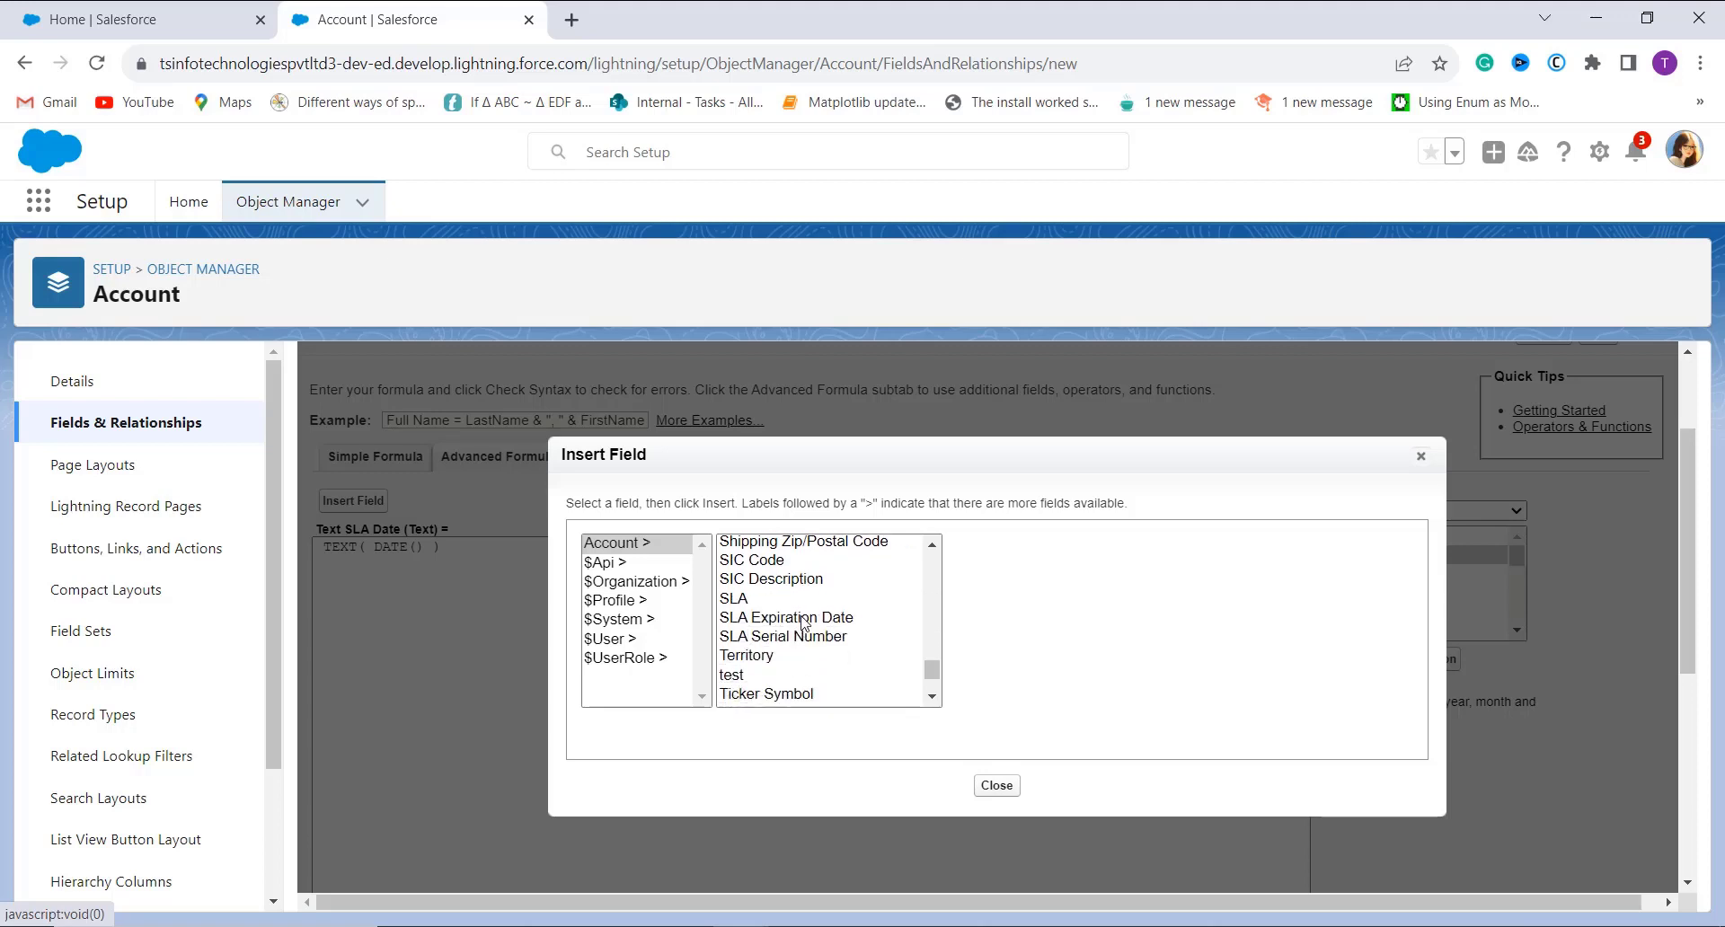
click(805, 618)
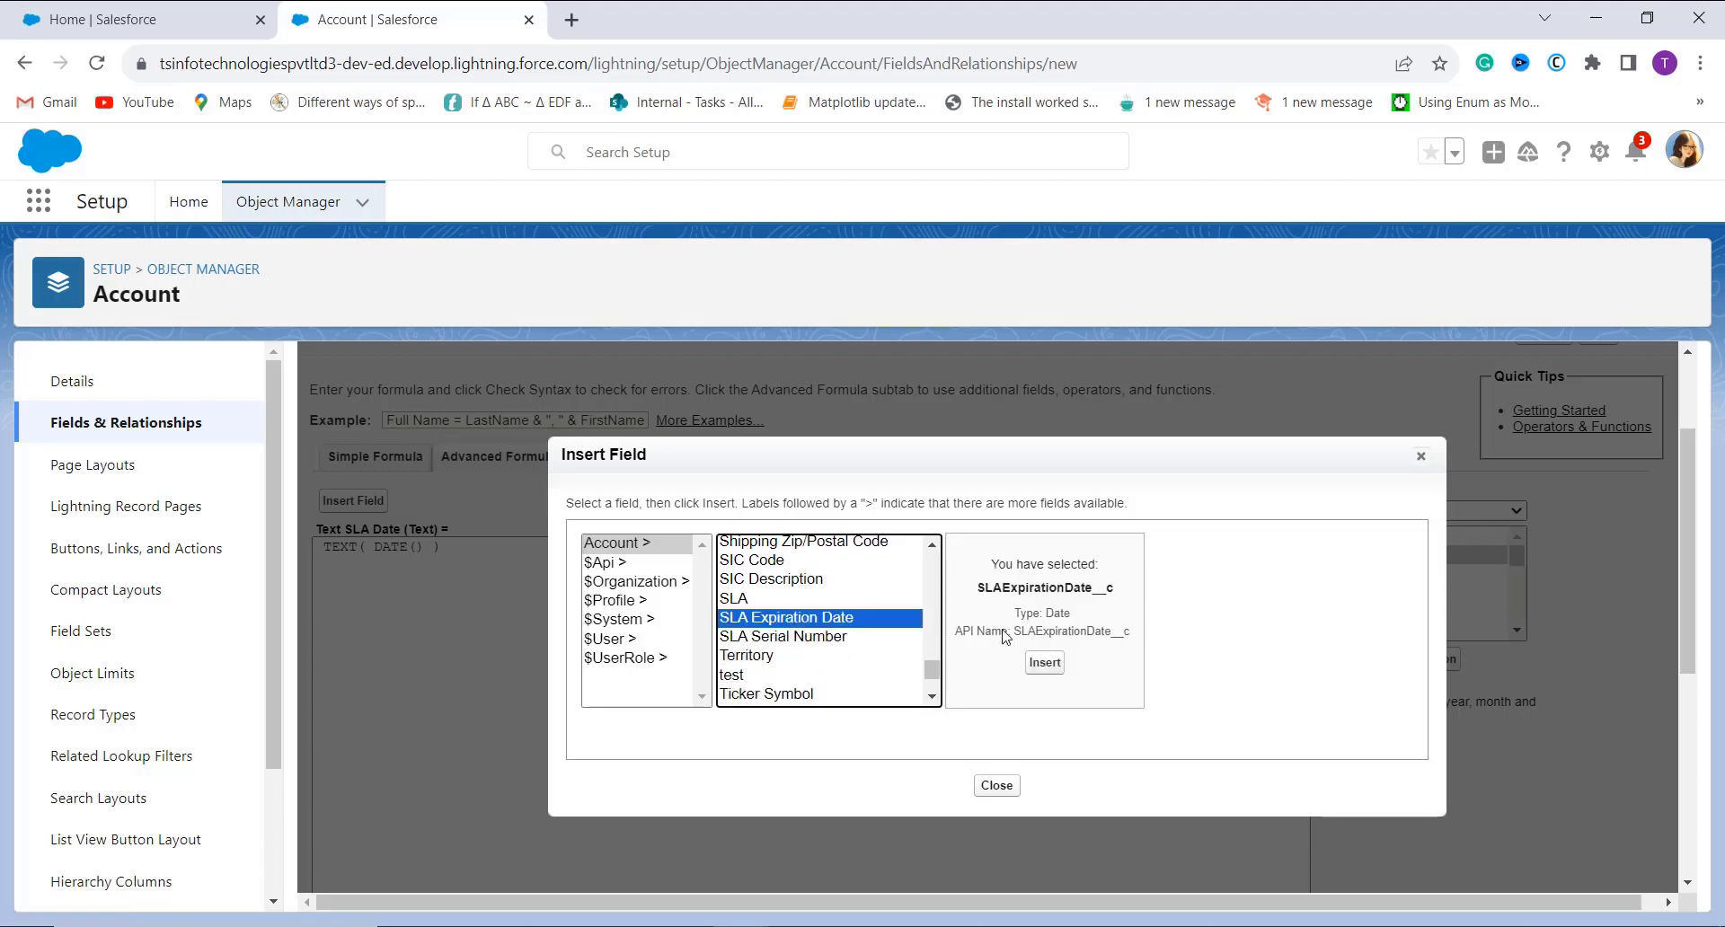
click(1045, 663)
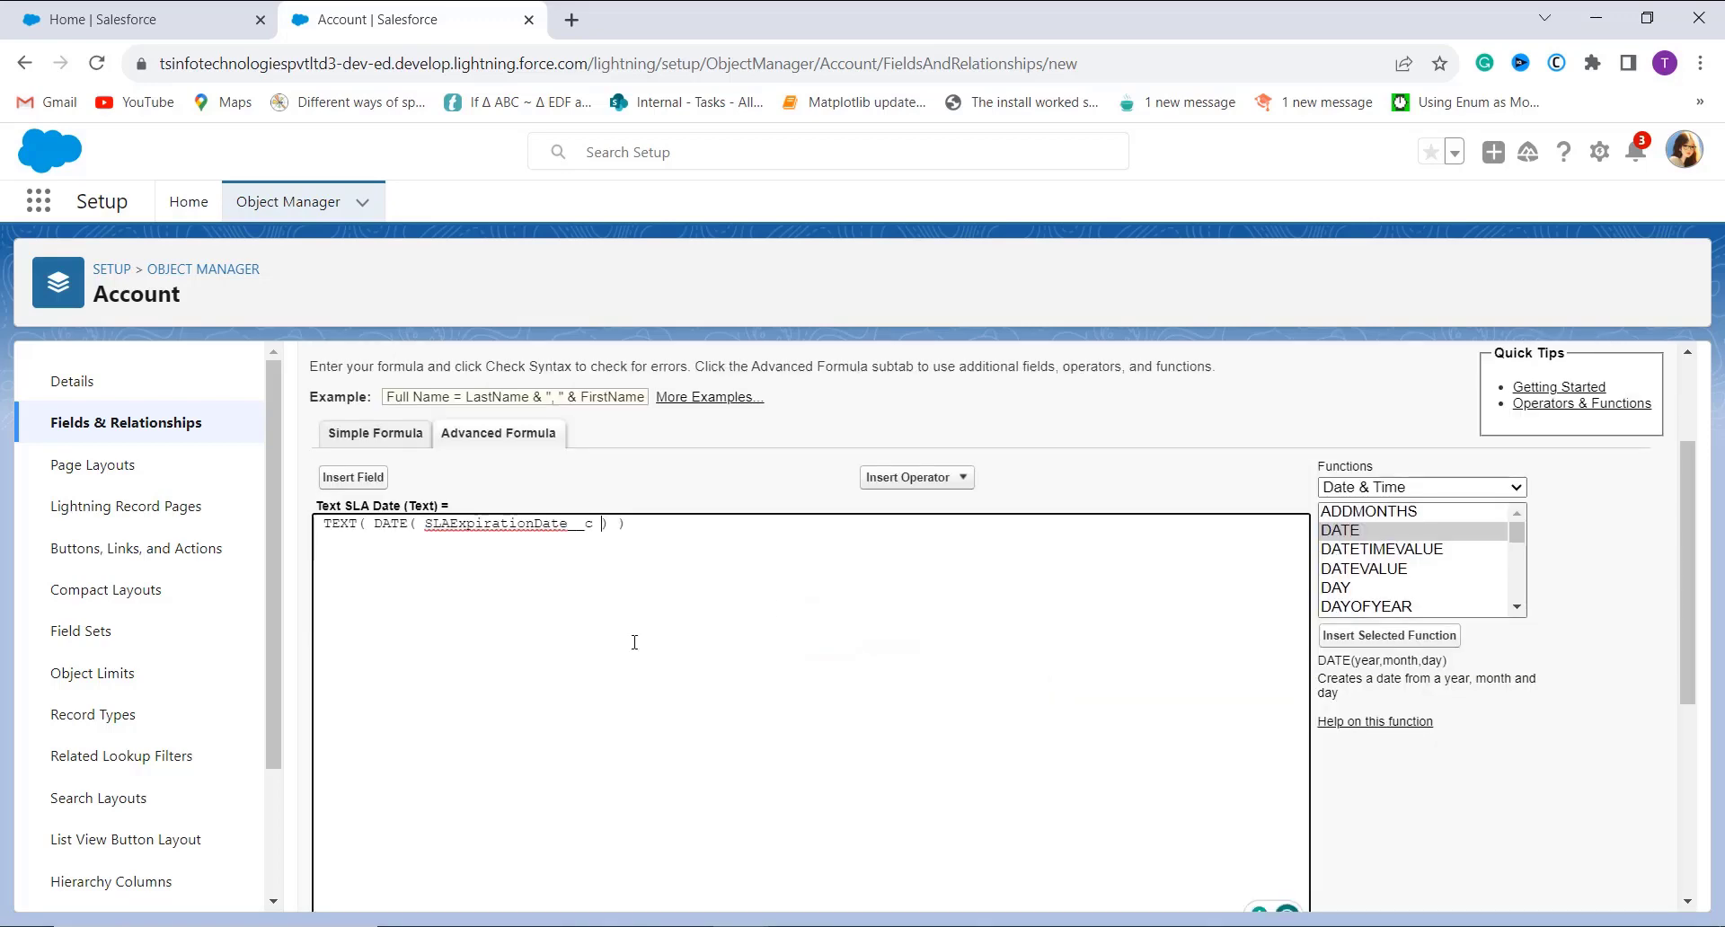
scroll(634, 643, down, 2)
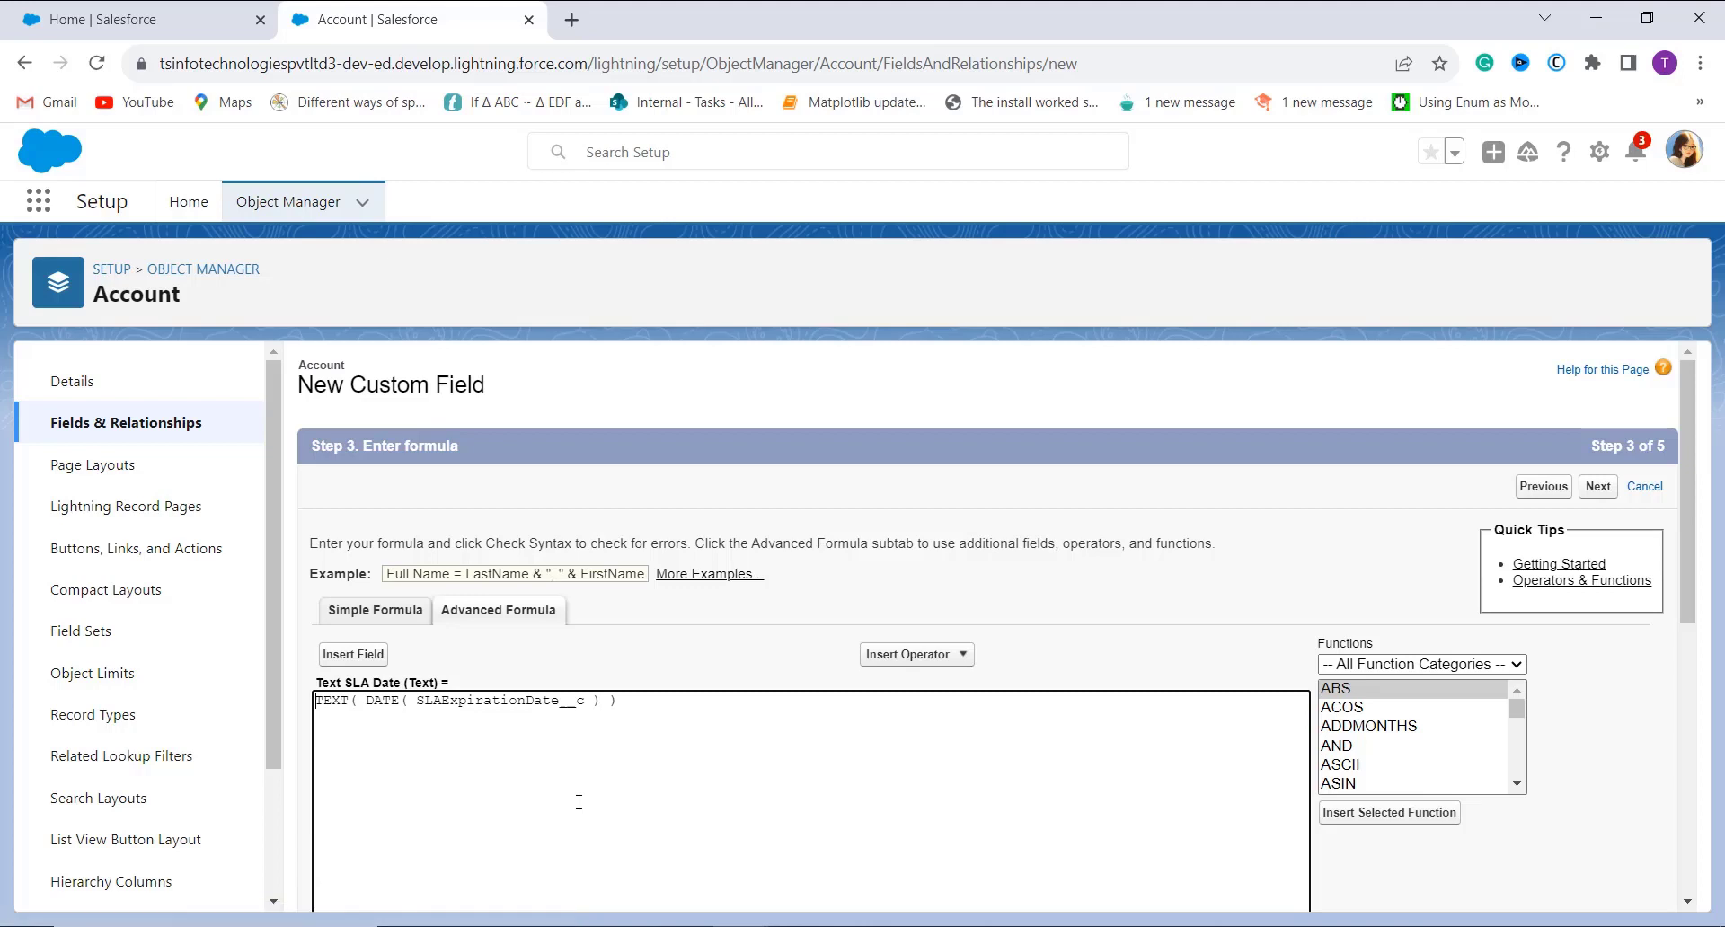
- Validate the formula, getting the error that DATE() expects 3 parameters but received 1
scroll(636, 736, down, 4)
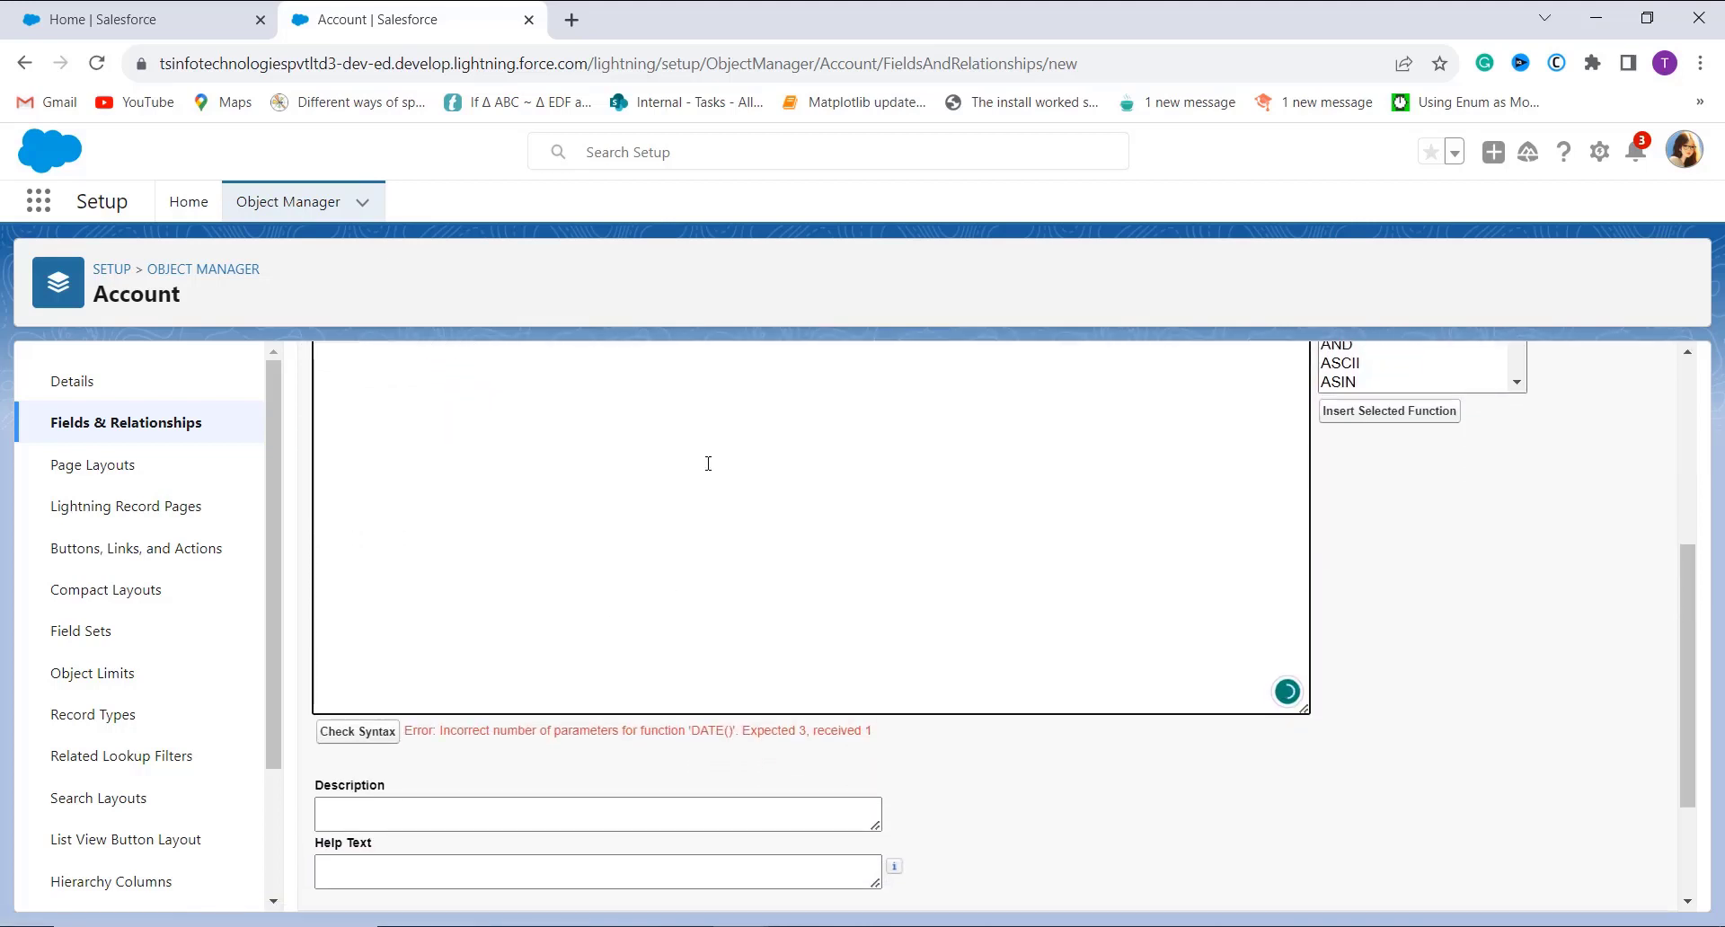
scroll(708, 464, up, 2)
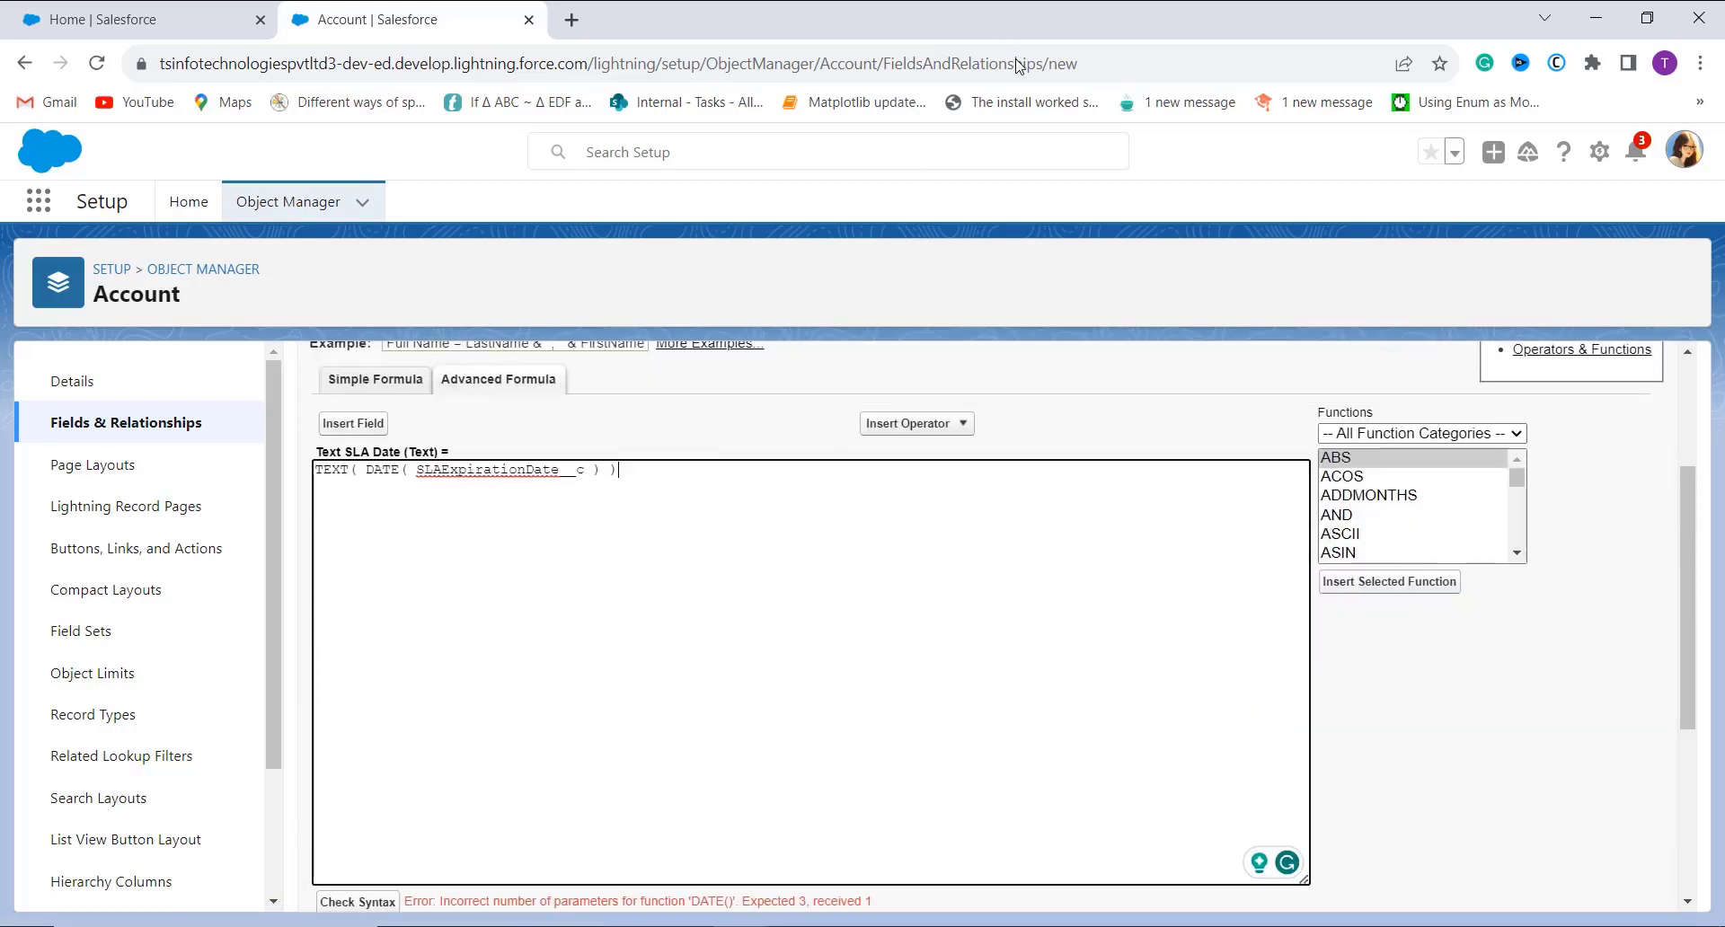
scroll(728, 790, down, 1)
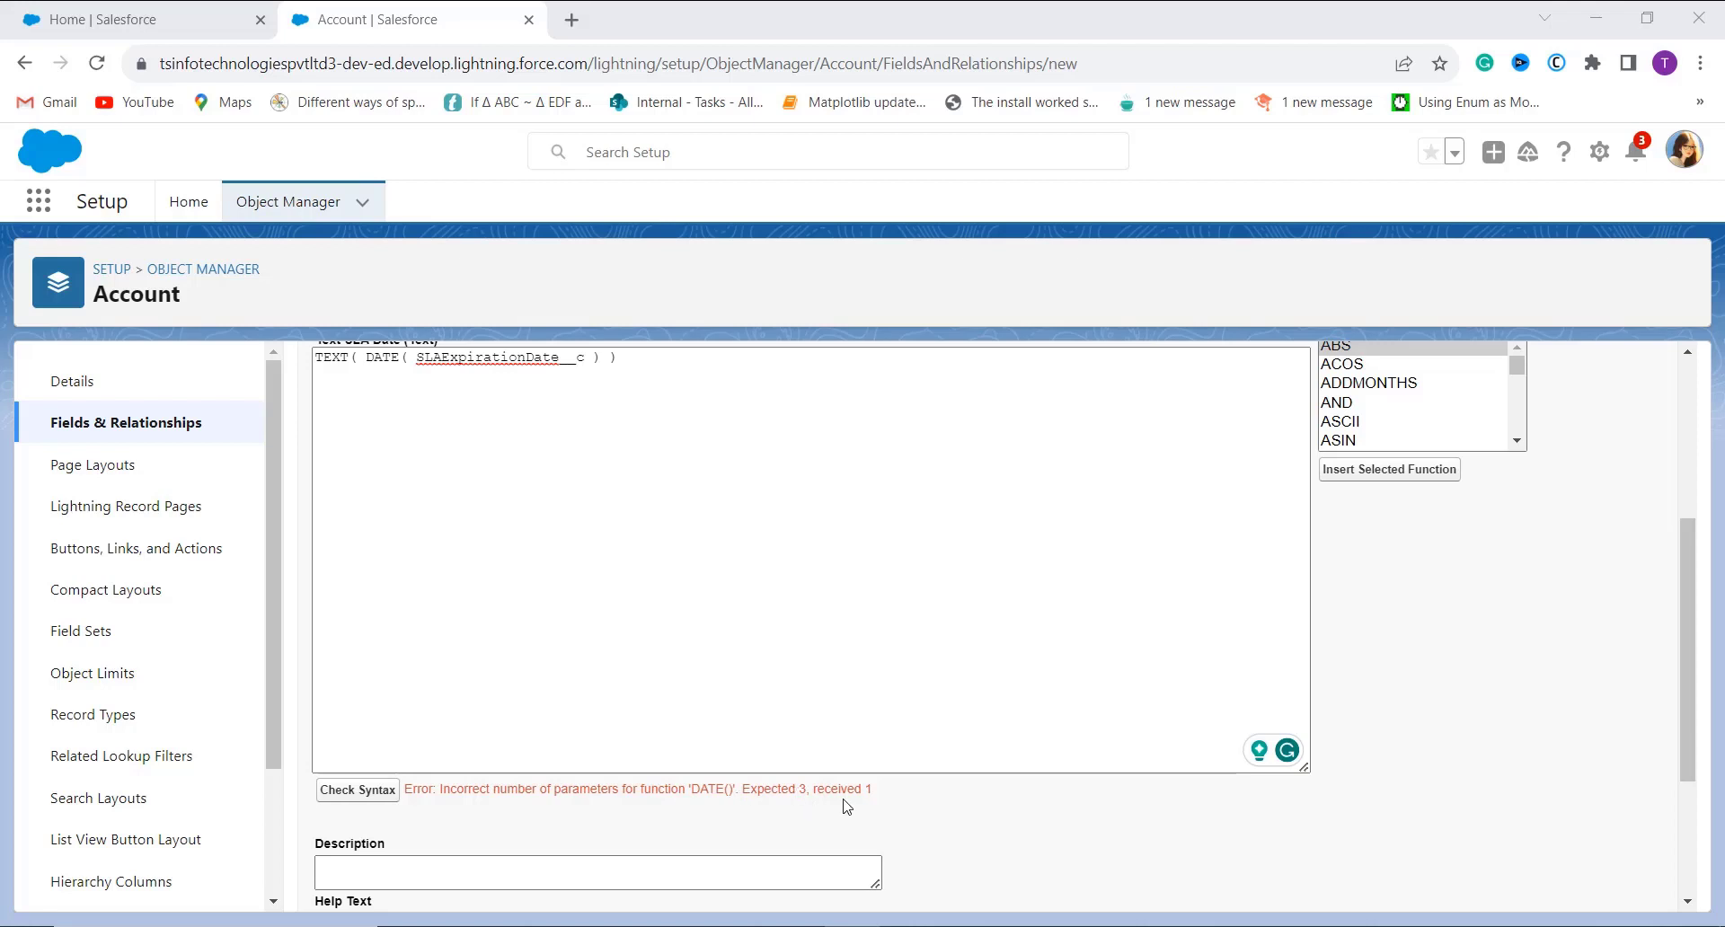
scroll(845, 806, up, 2)
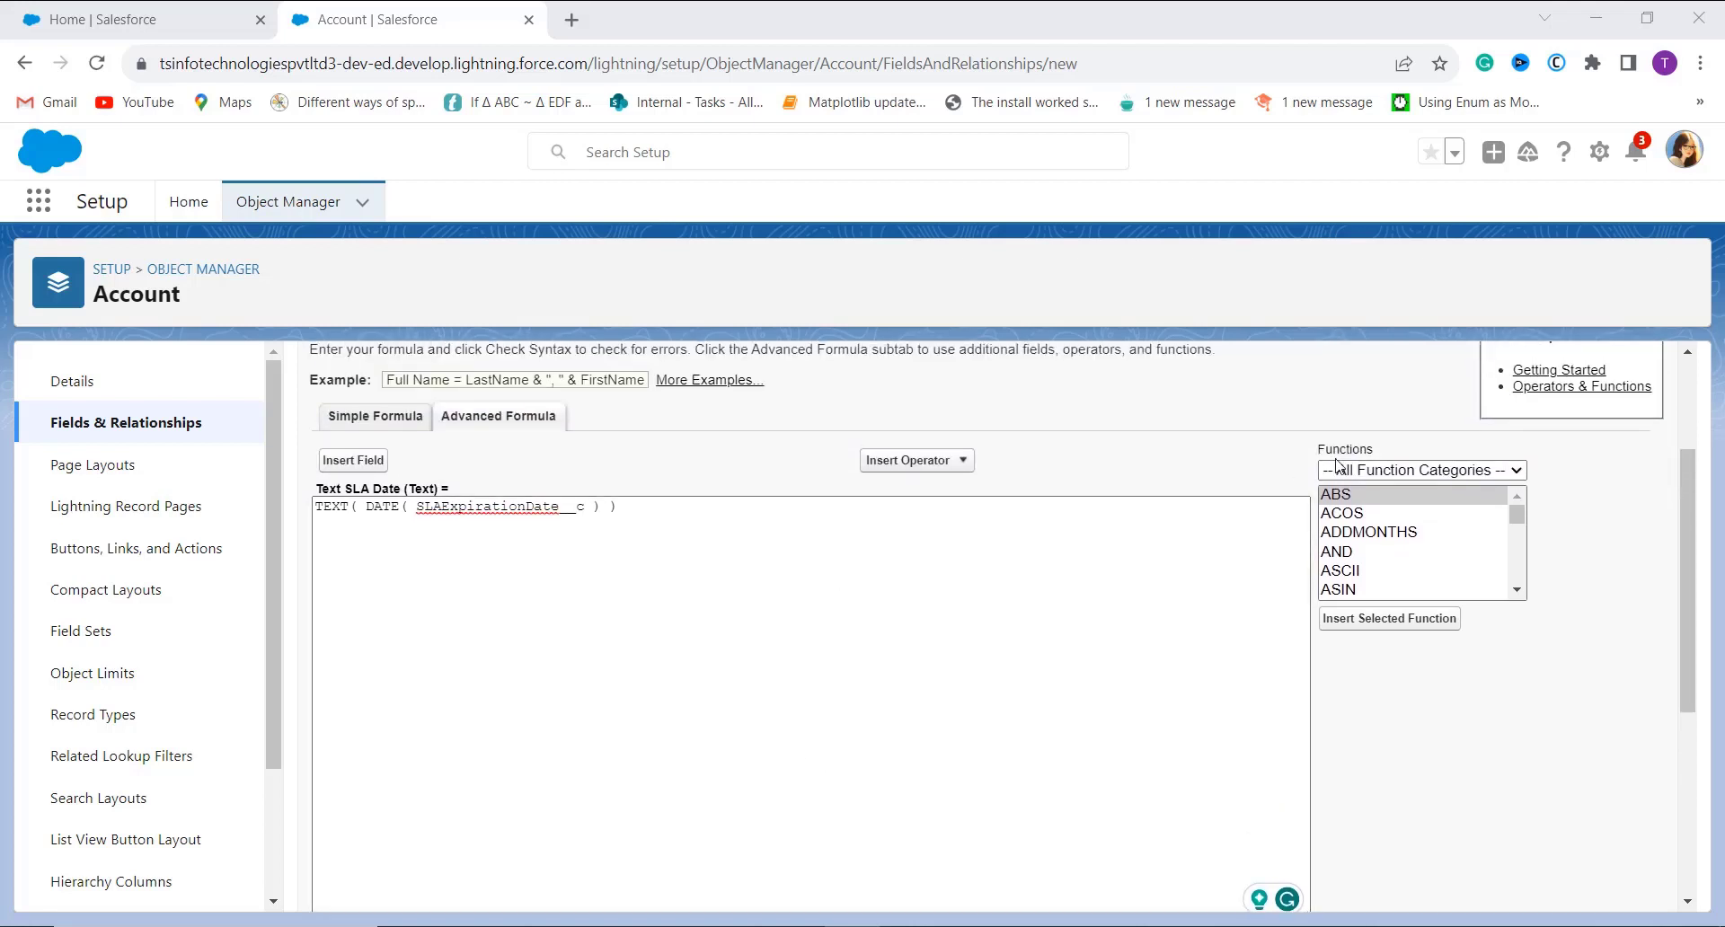
click(1339, 469)
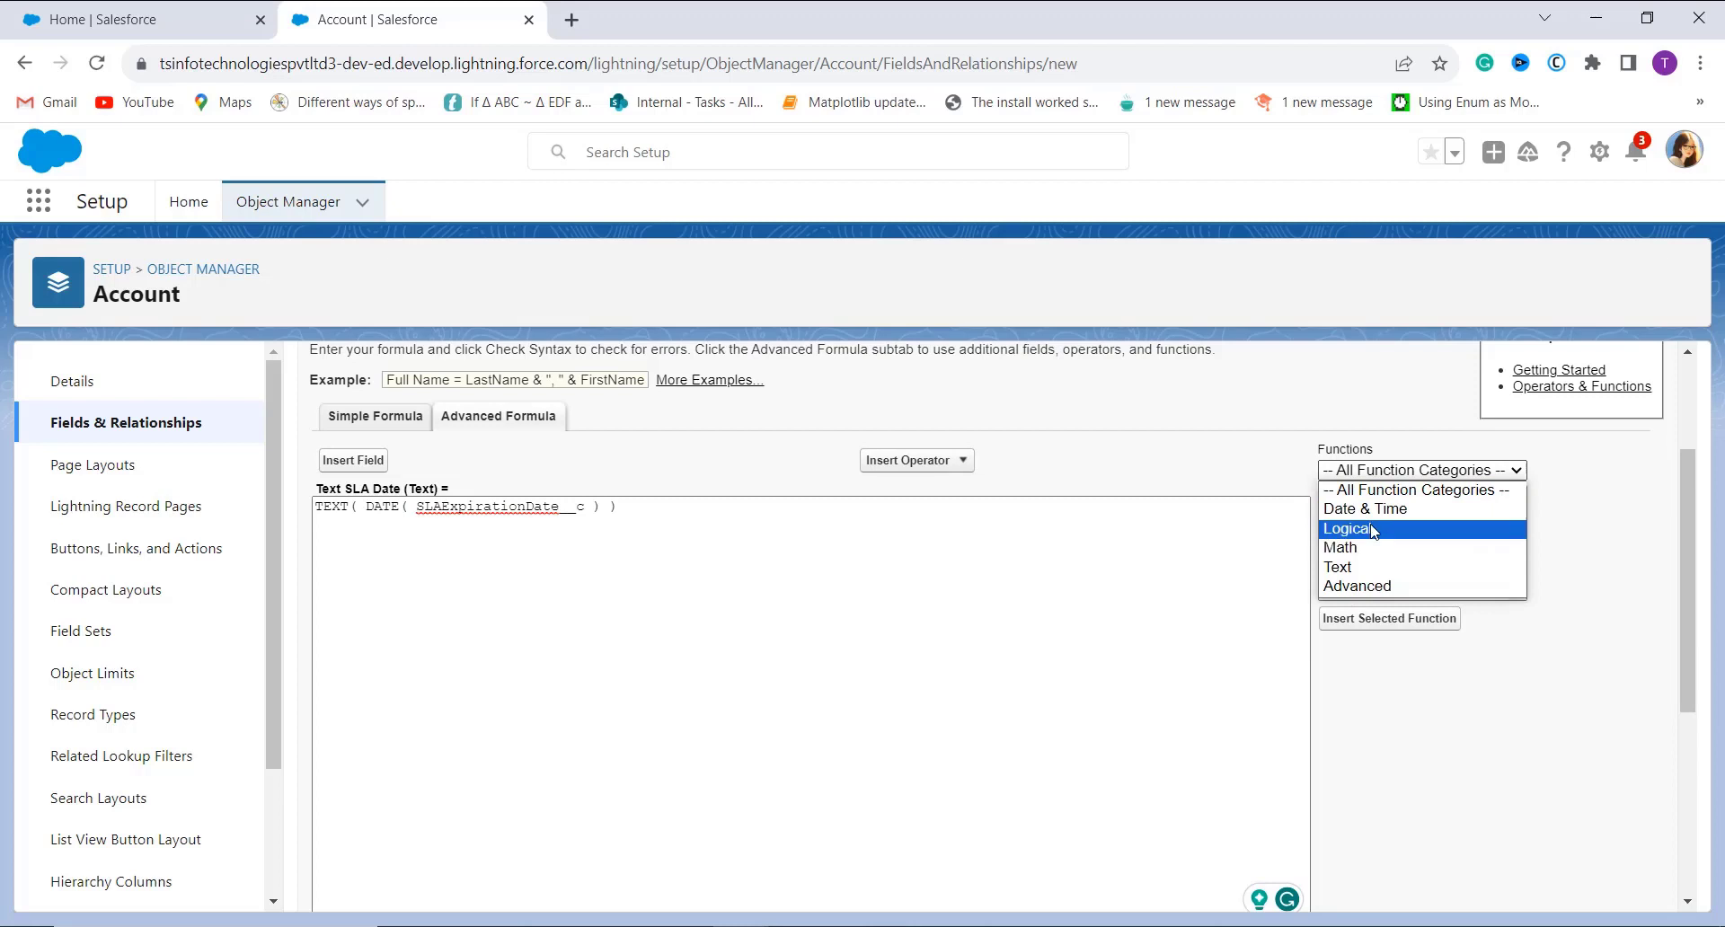
- Insert the YEAR function right after DATE in the formula
click(1369, 509)
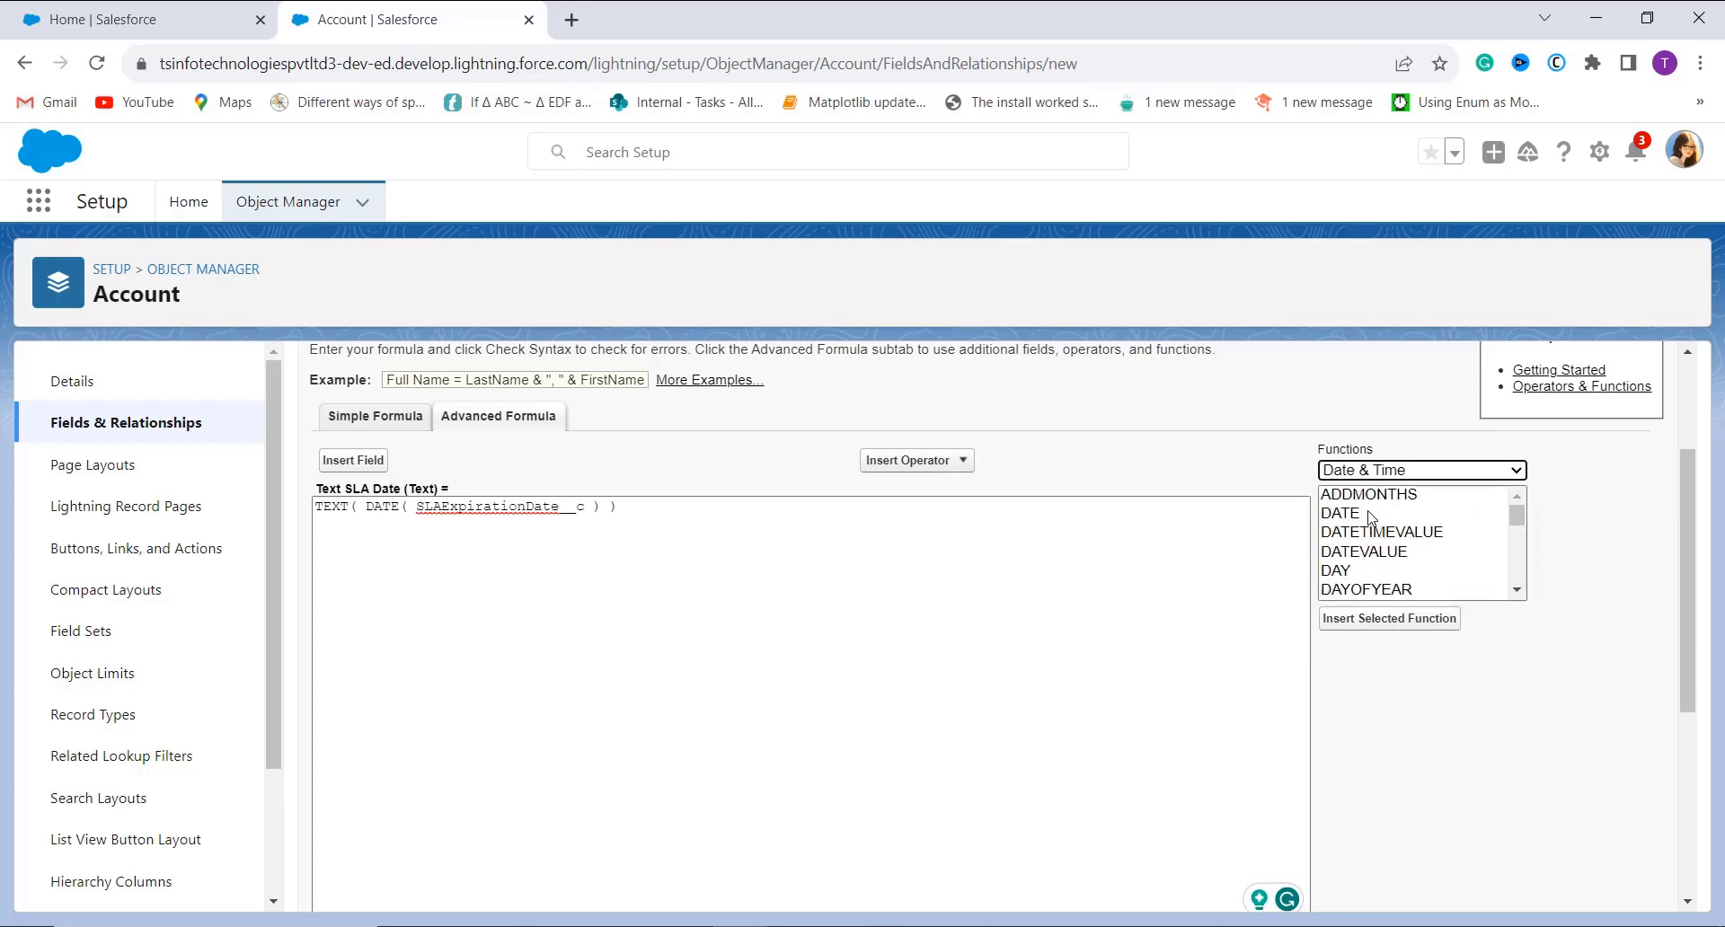
click(1370, 514)
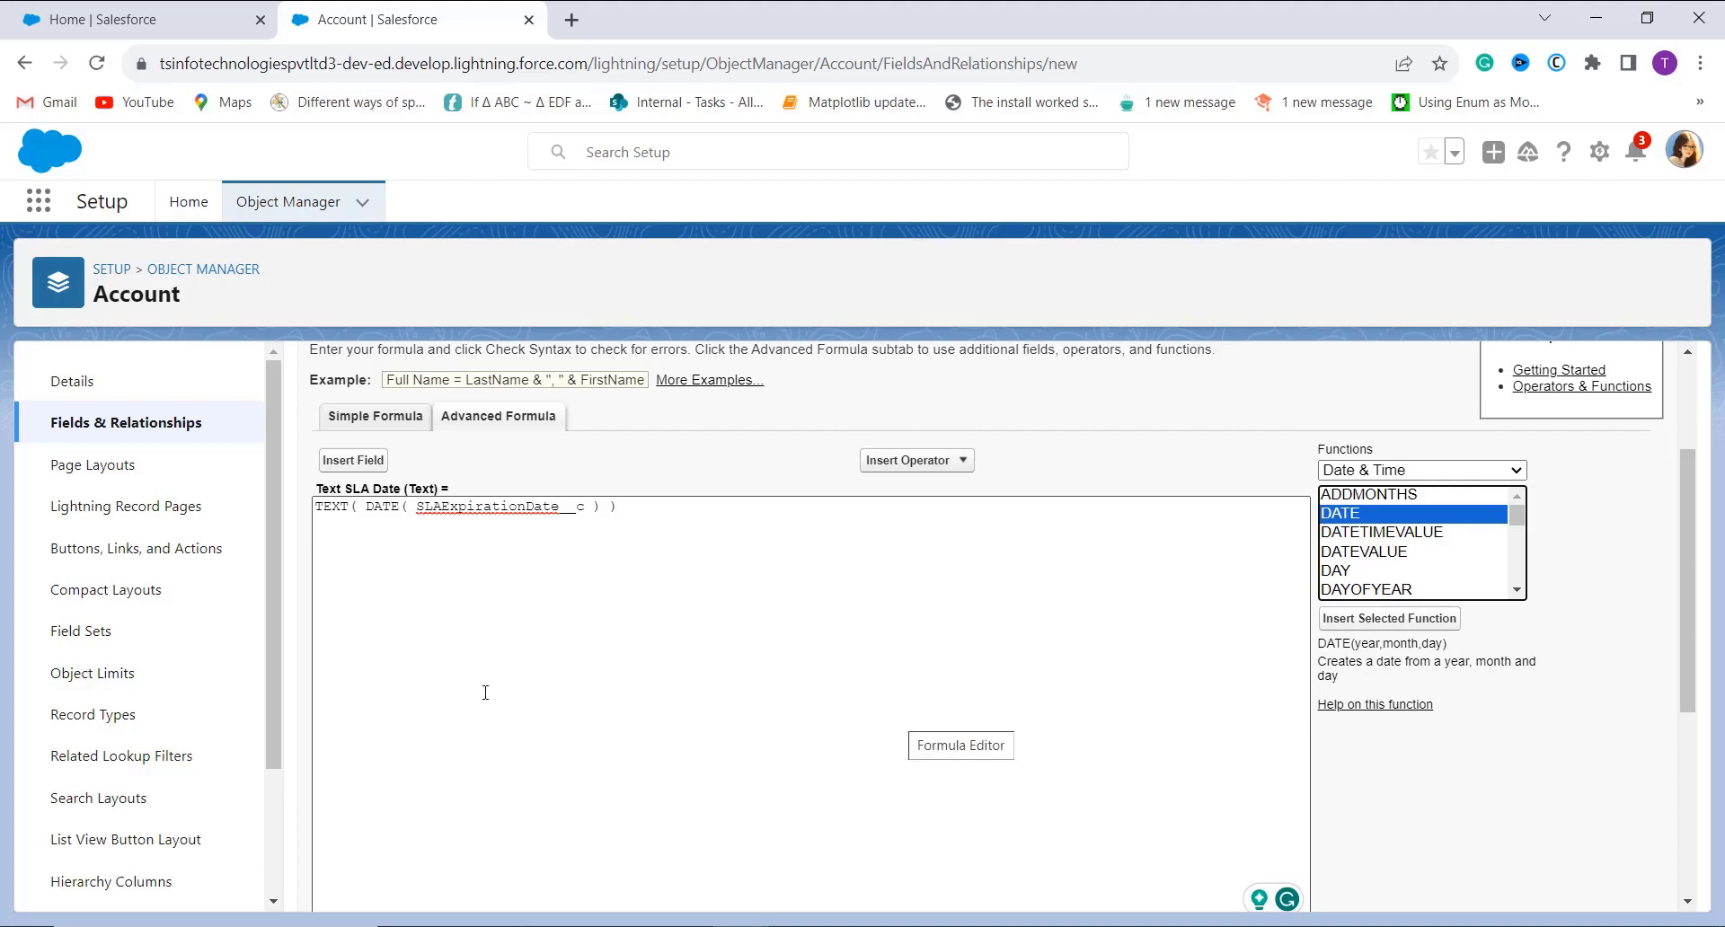
click(408, 514)
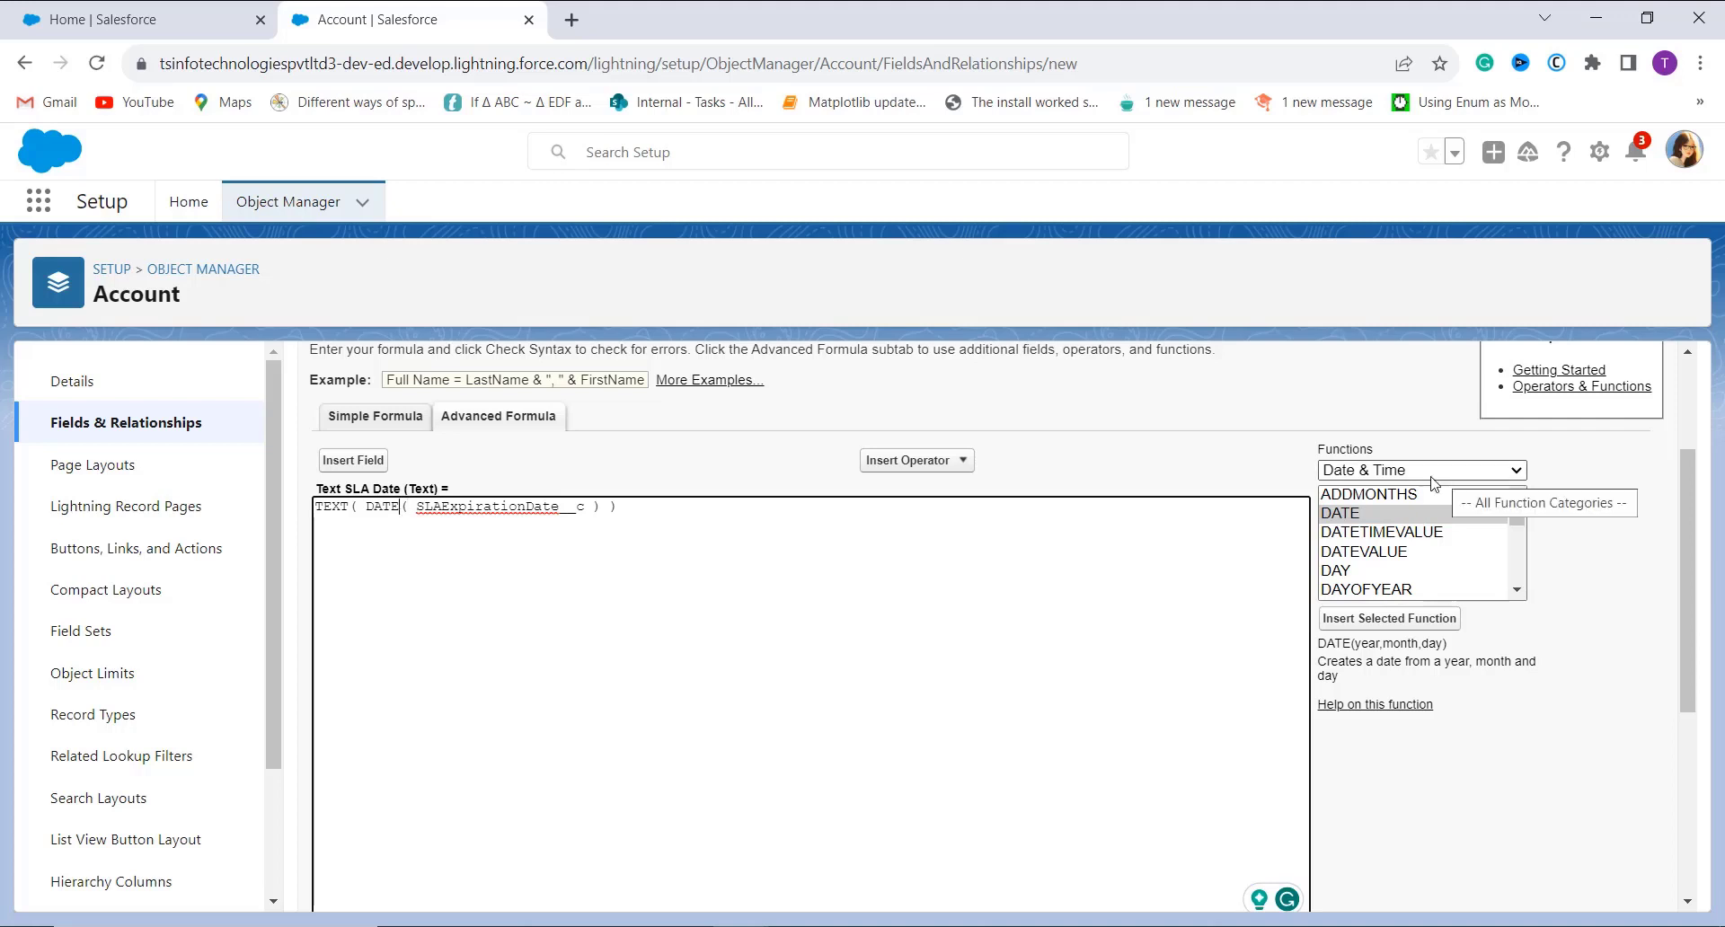
scroll(1438, 552, down, 1)
scroll(1438, 555, down, 4)
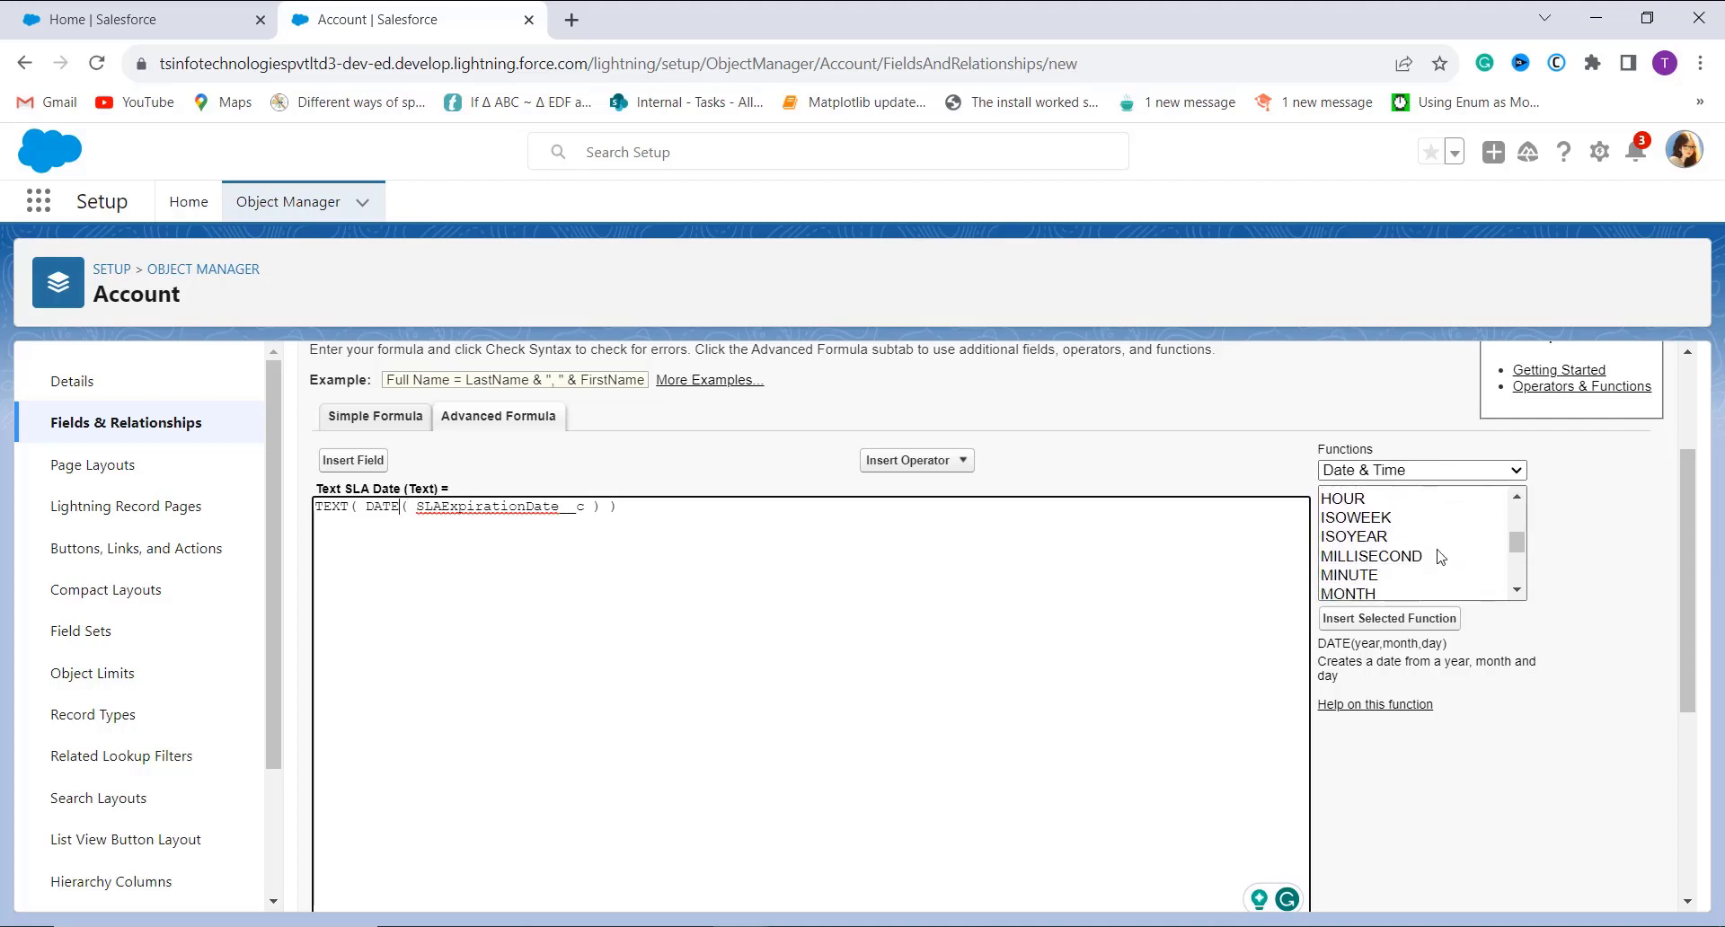
scroll(1396, 564, down, 1)
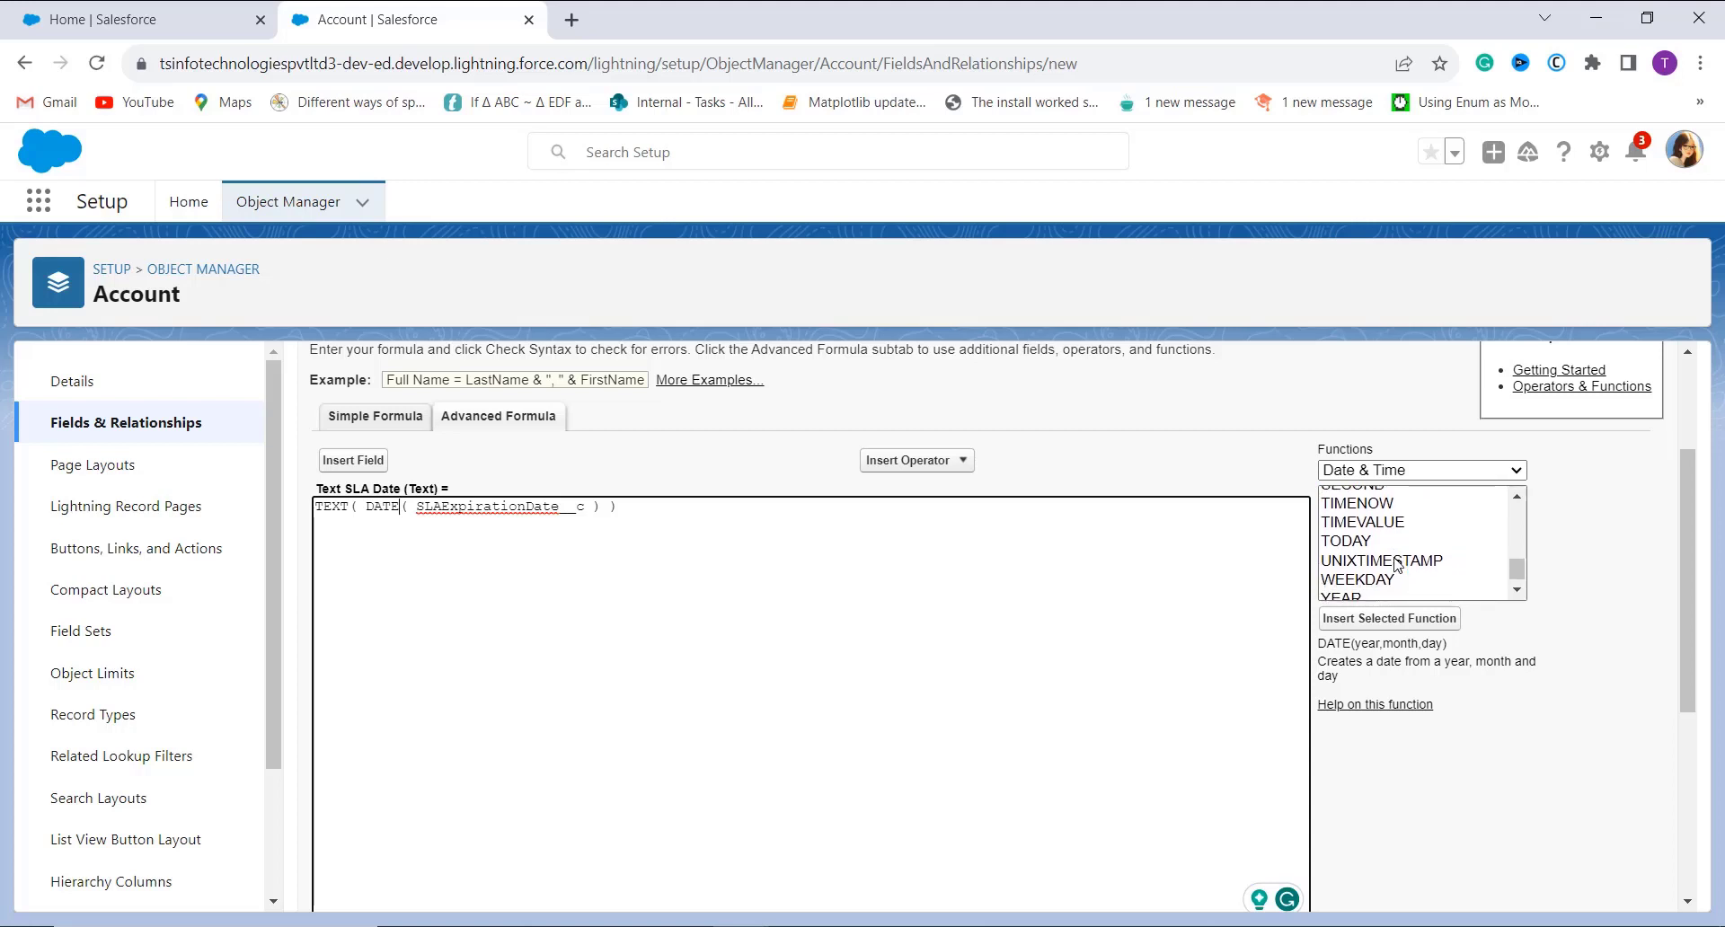
click(1359, 590)
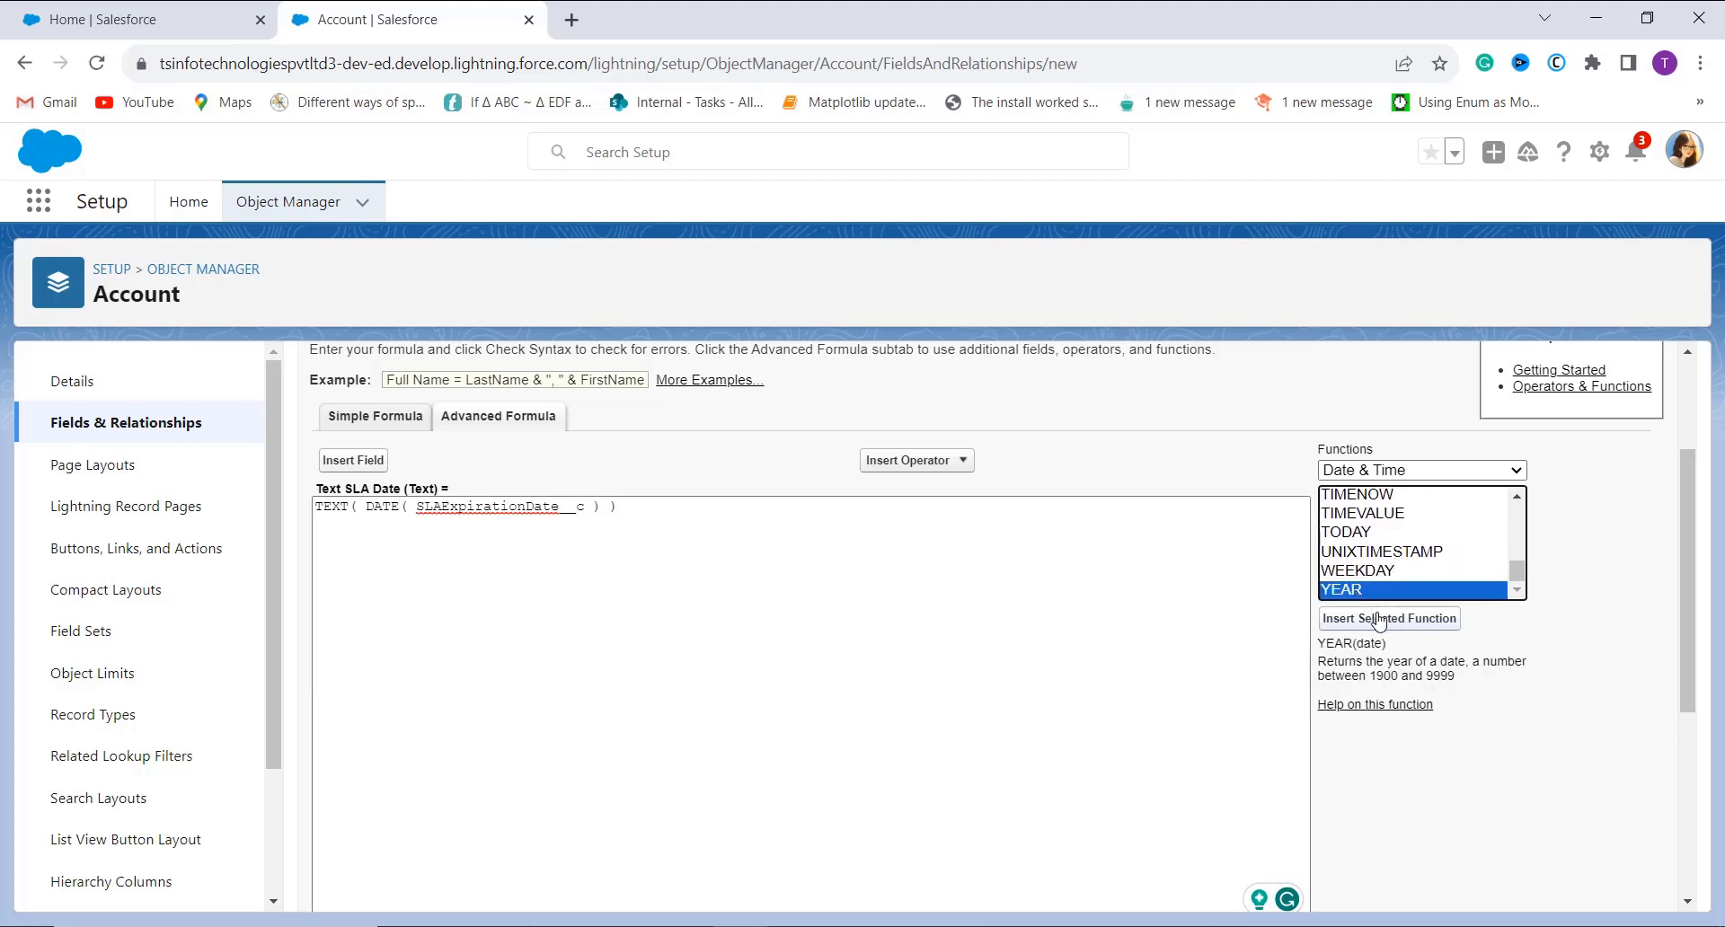
click(1379, 620)
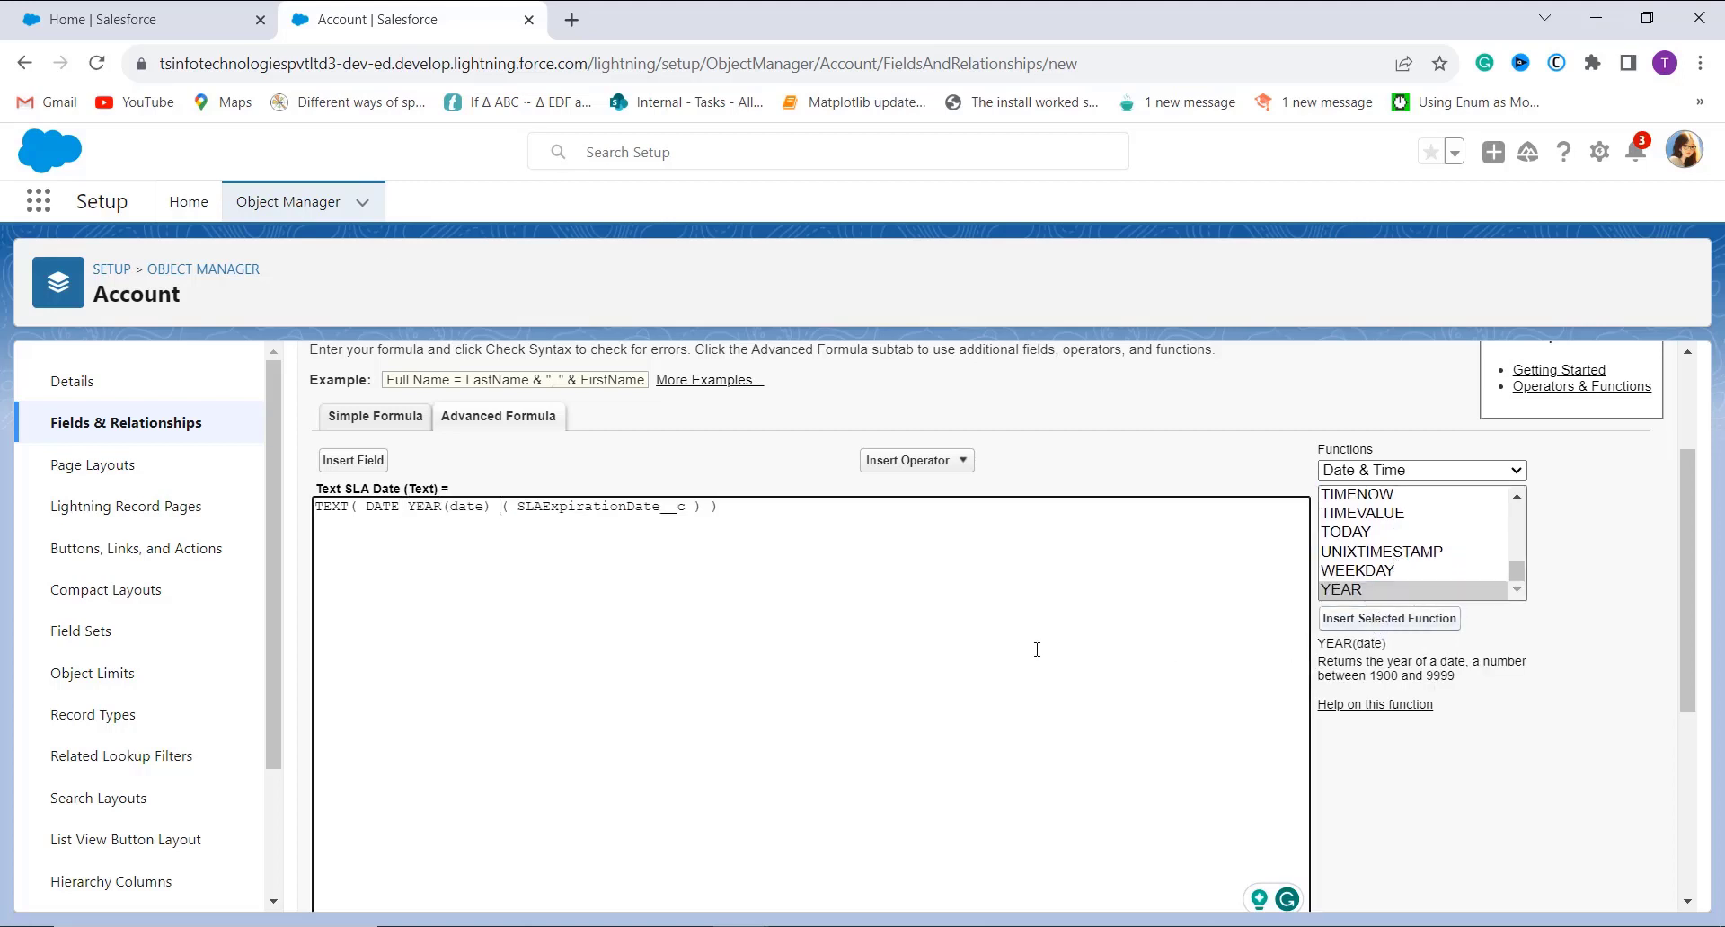
- Replace the old field reference so YEAR takes SLAExpirationDate__c as its argument
click(507, 509)
mouse_move(506, 508)
mouse_down()
mouse_move(664, 514)
mouse_move(518, 508)
mouse_up()
key(BackSpace)
key(BackSpace)
key(BackSpace)
key(BackSpace)
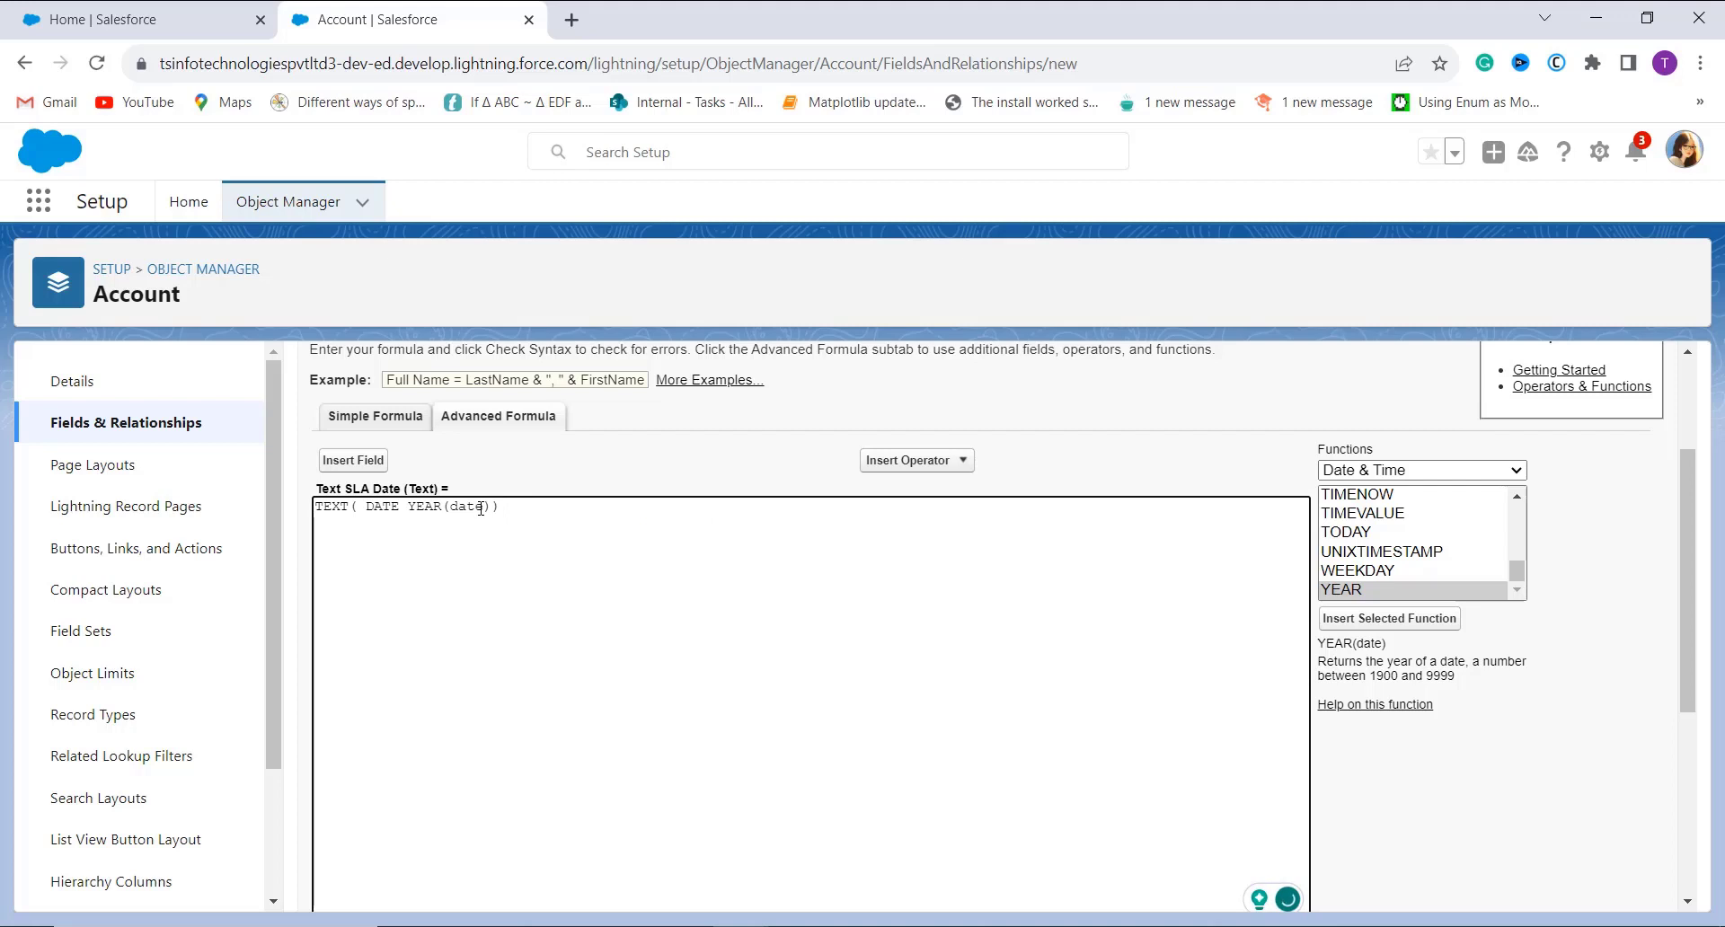
key(BackSpace)
key(BackSpace)
key(BackSpace)
click(357, 460)
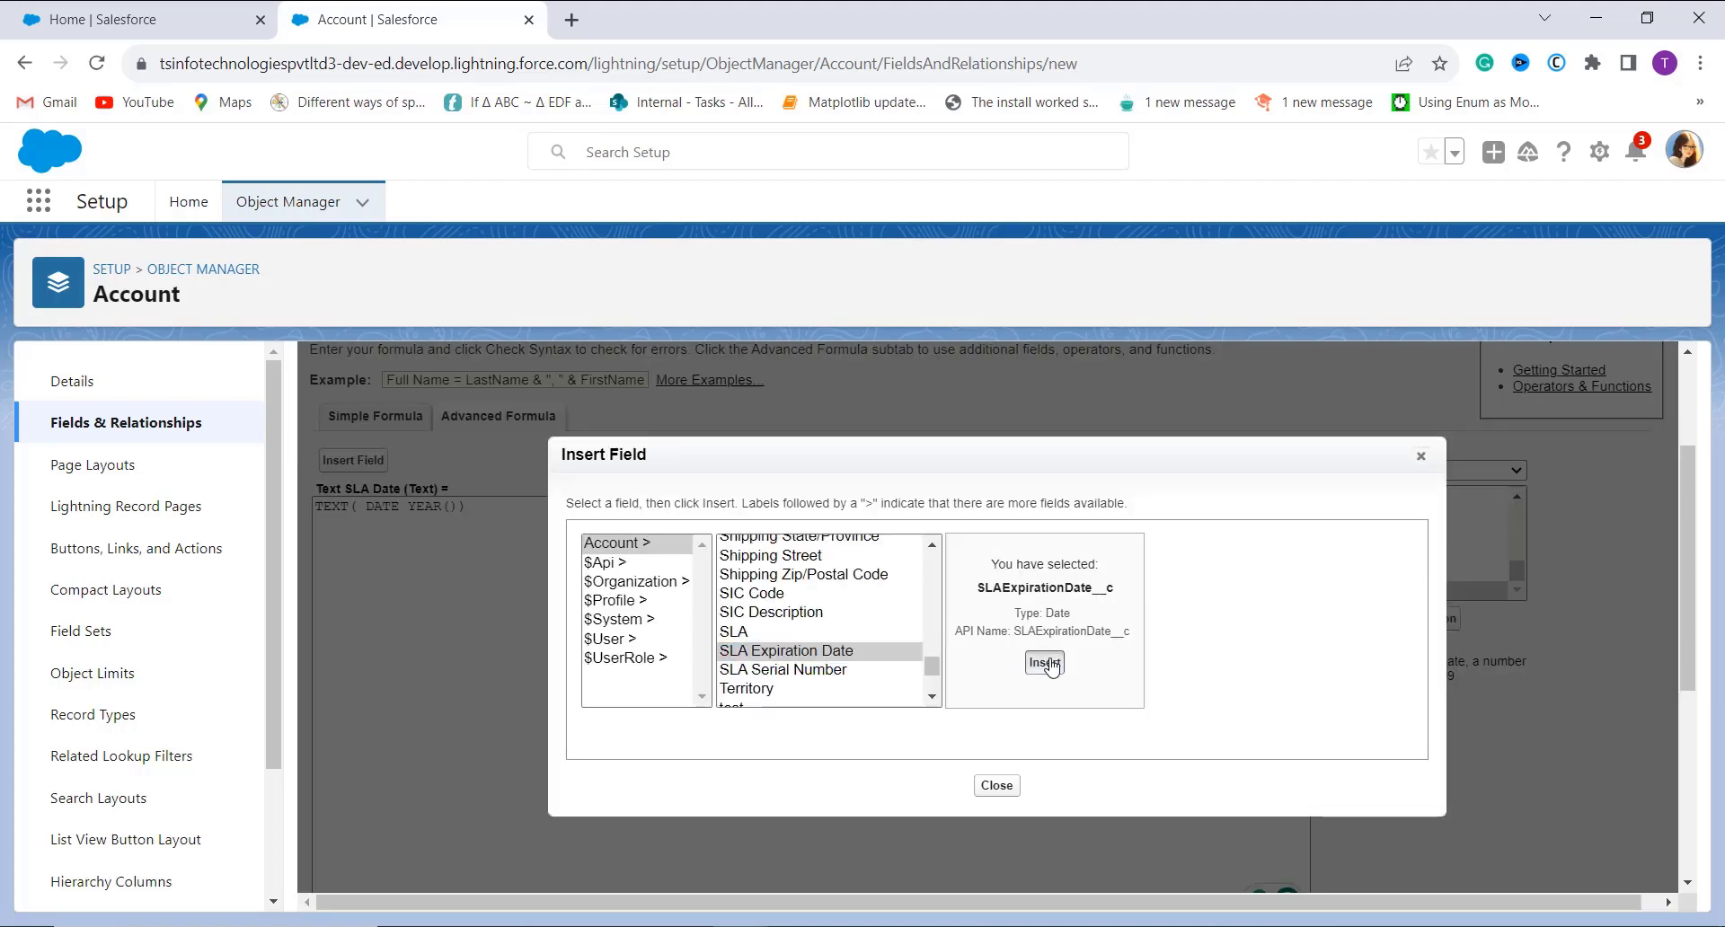
click(1039, 662)
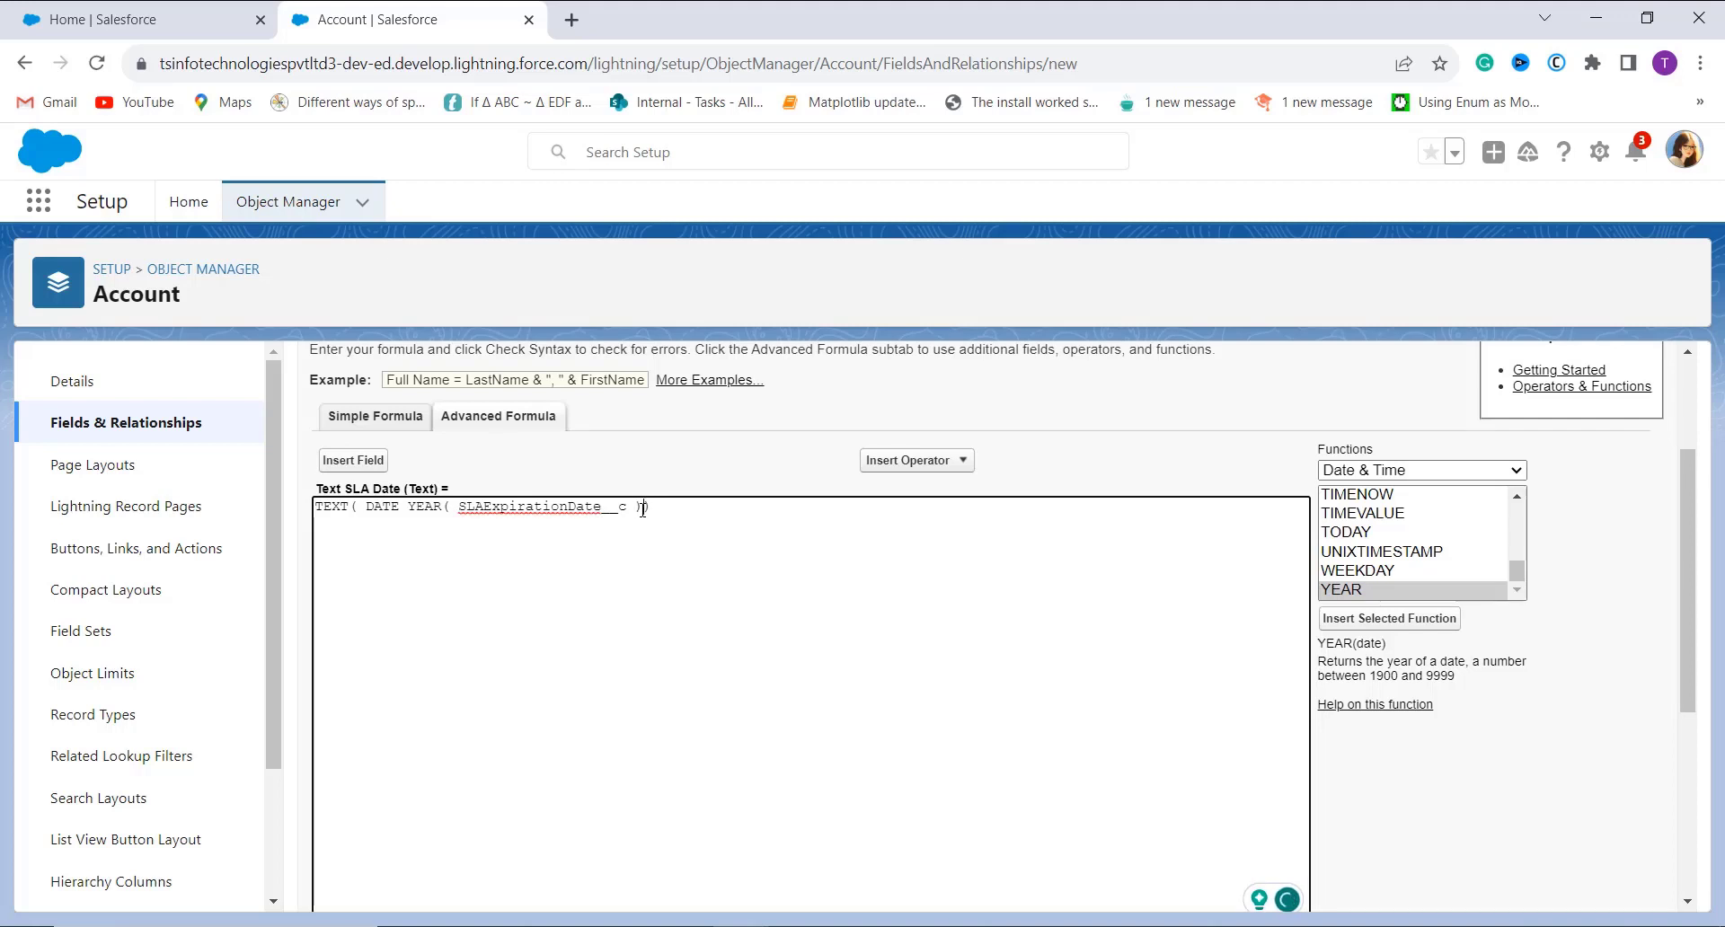
scroll(1381, 527, up, 3)
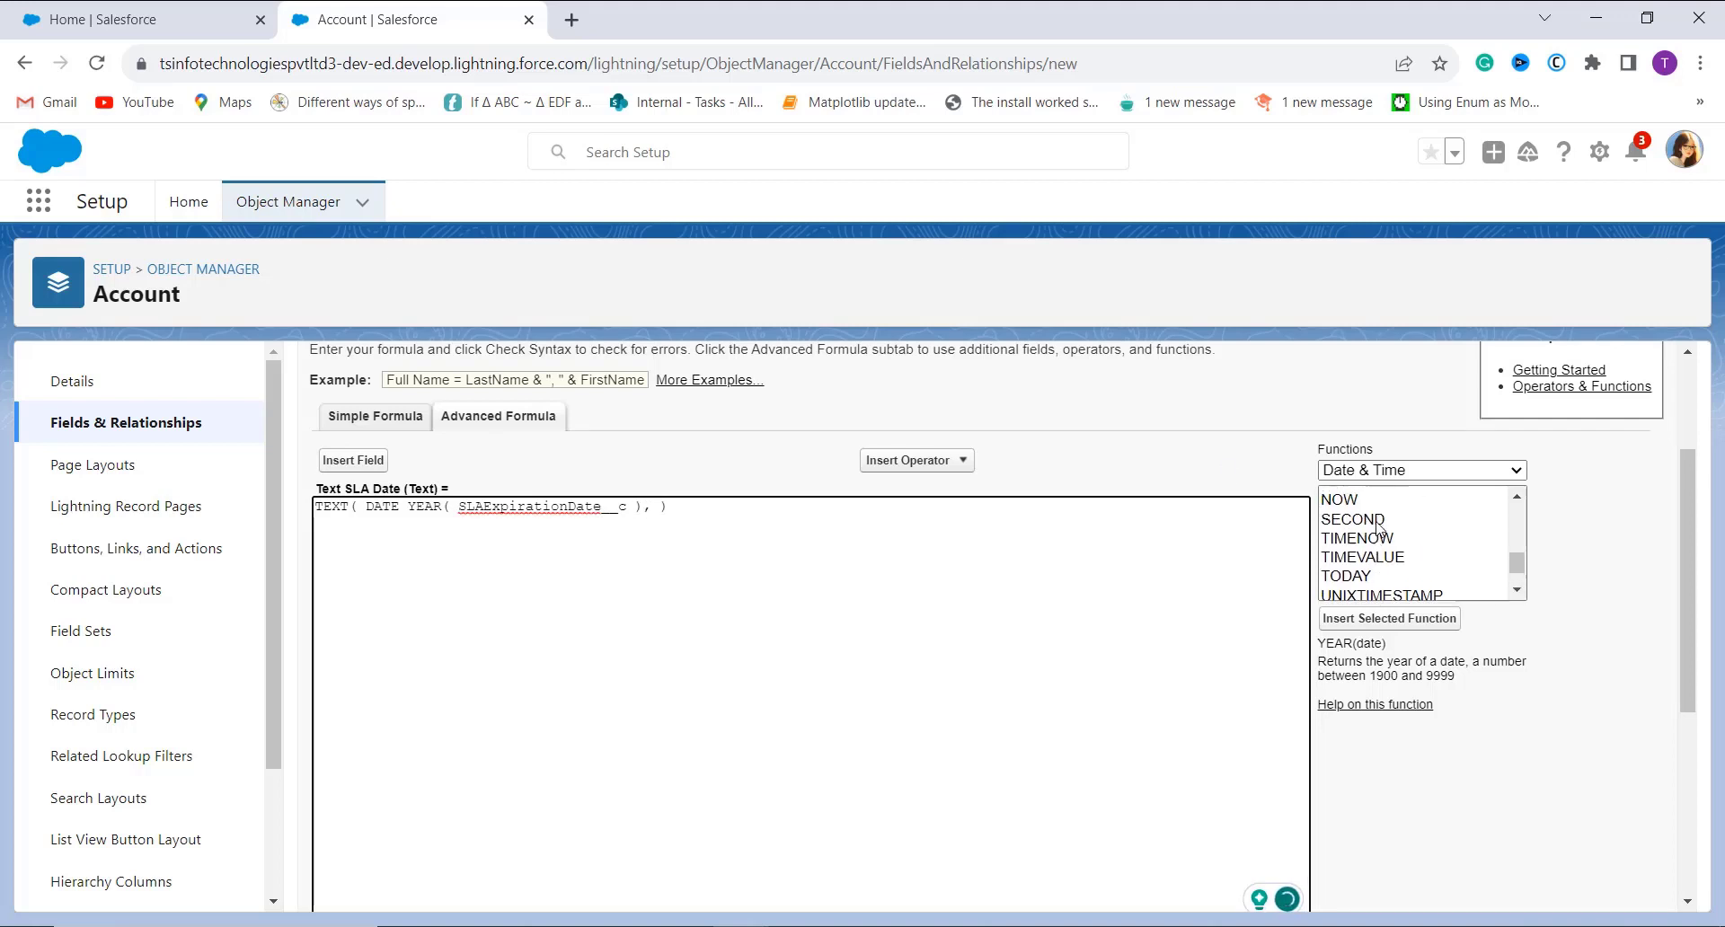
scroll(1381, 528, up, 4)
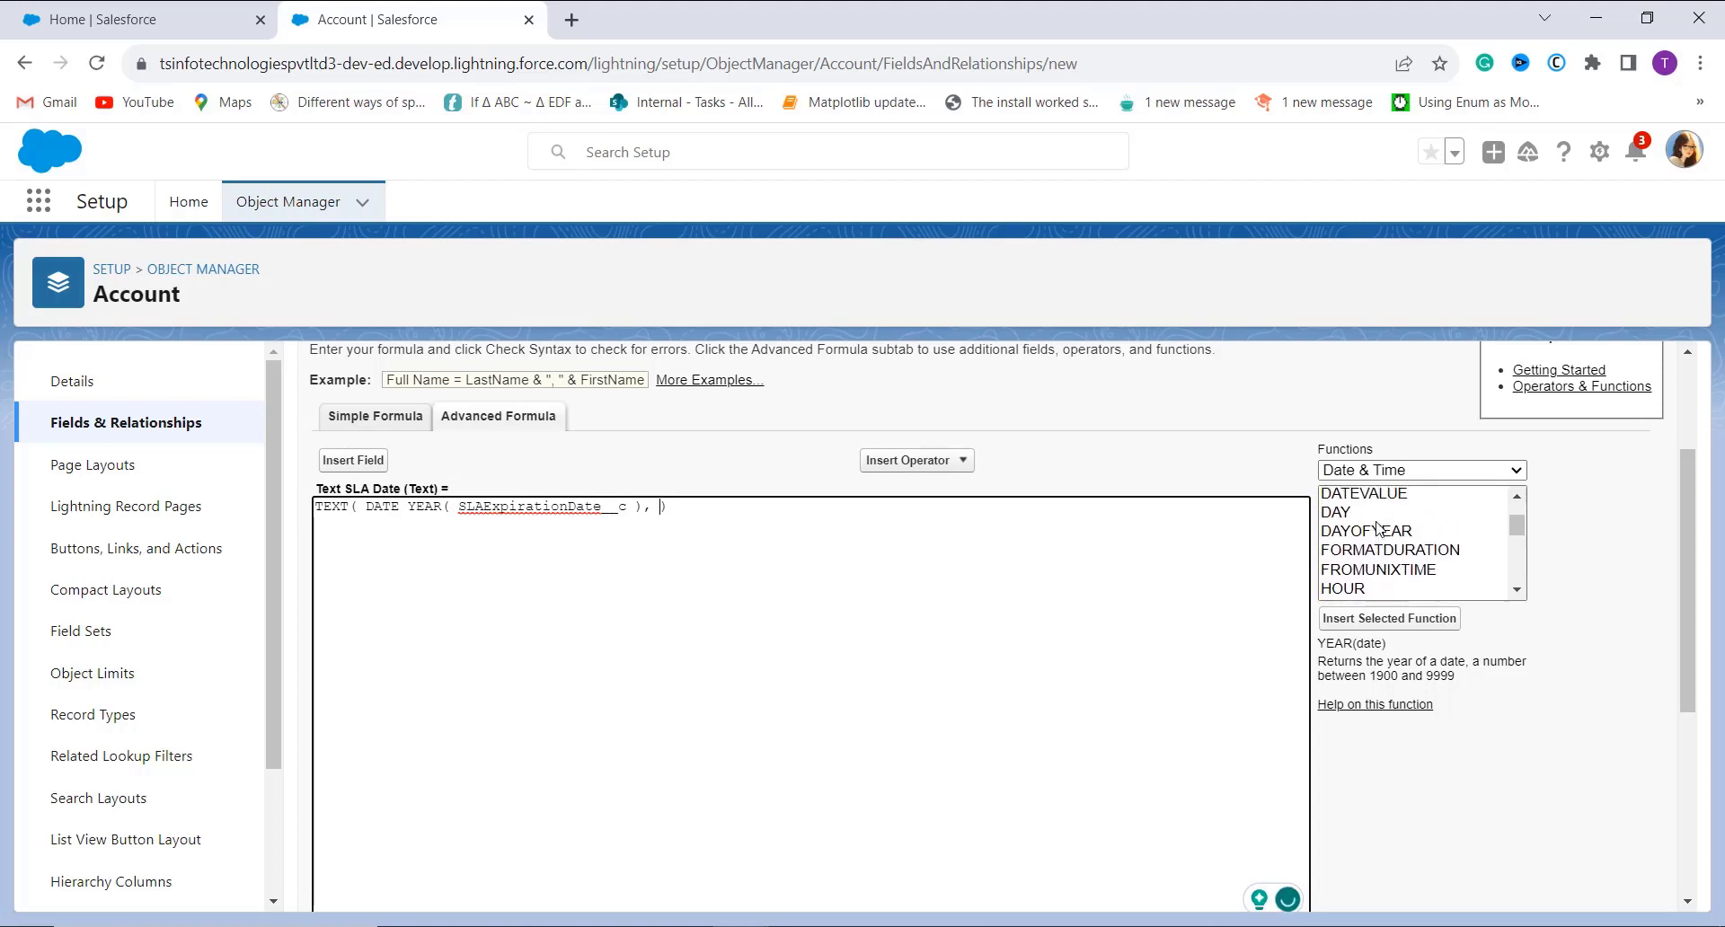
scroll(1381, 528, up, 1)
scroll(1393, 526, down, 5)
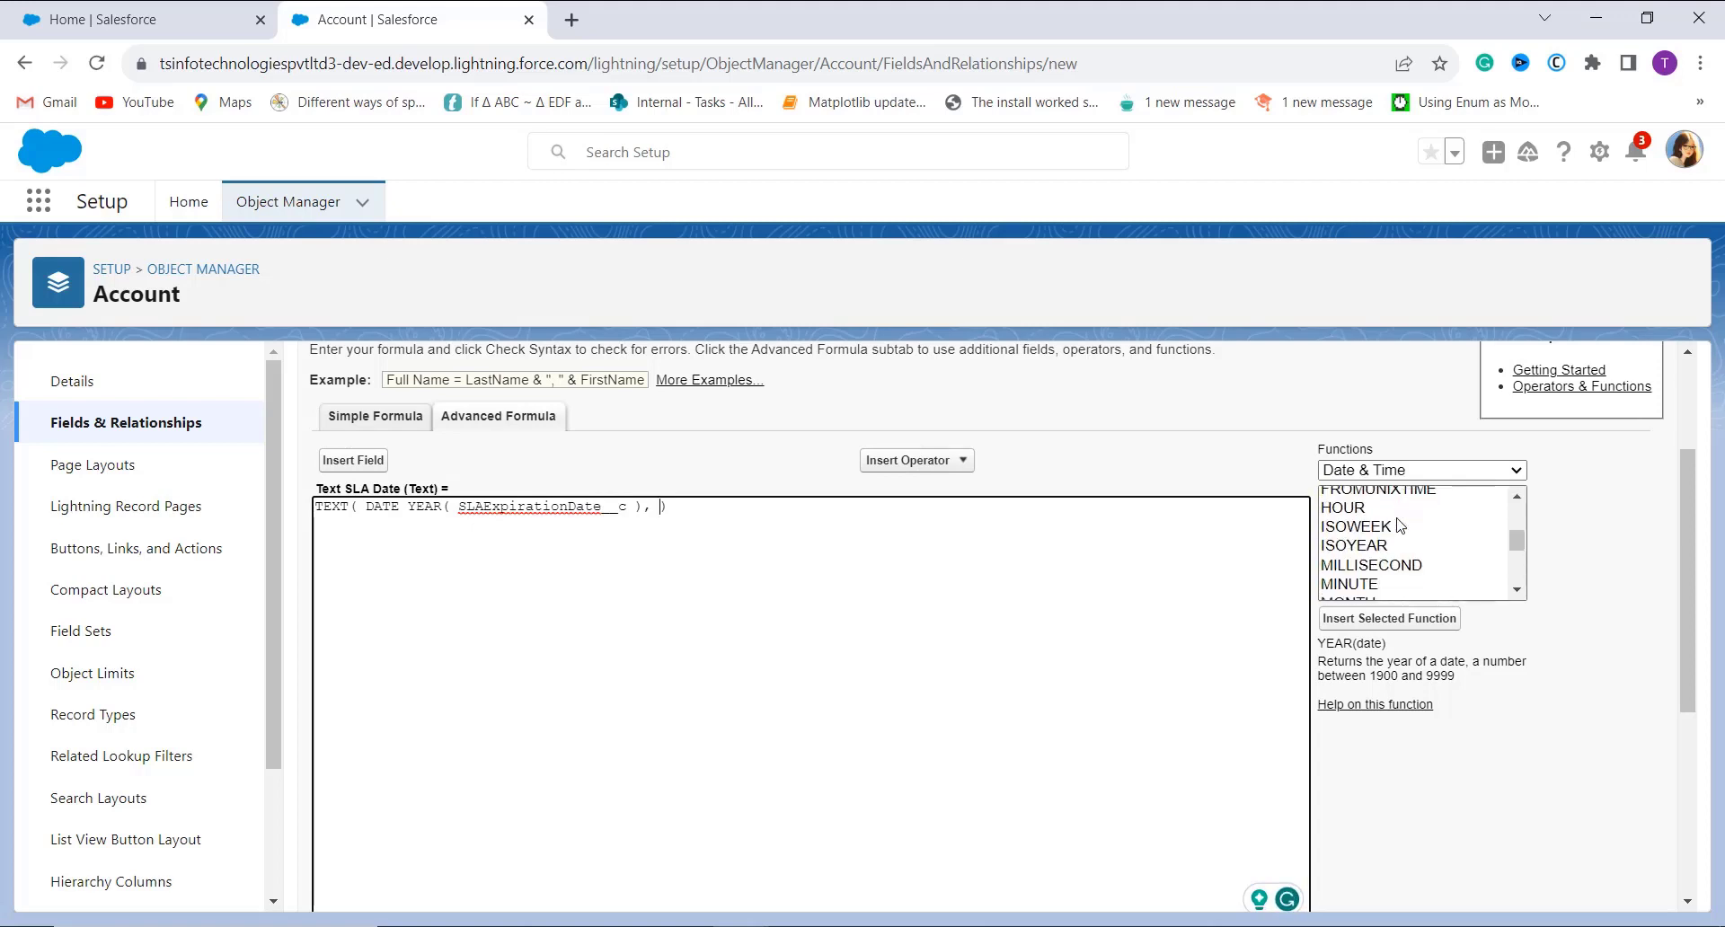
- Add MONTH( SLAExpirationDate__c ) as DATE's second argument, followed by a comma
click(1374, 496)
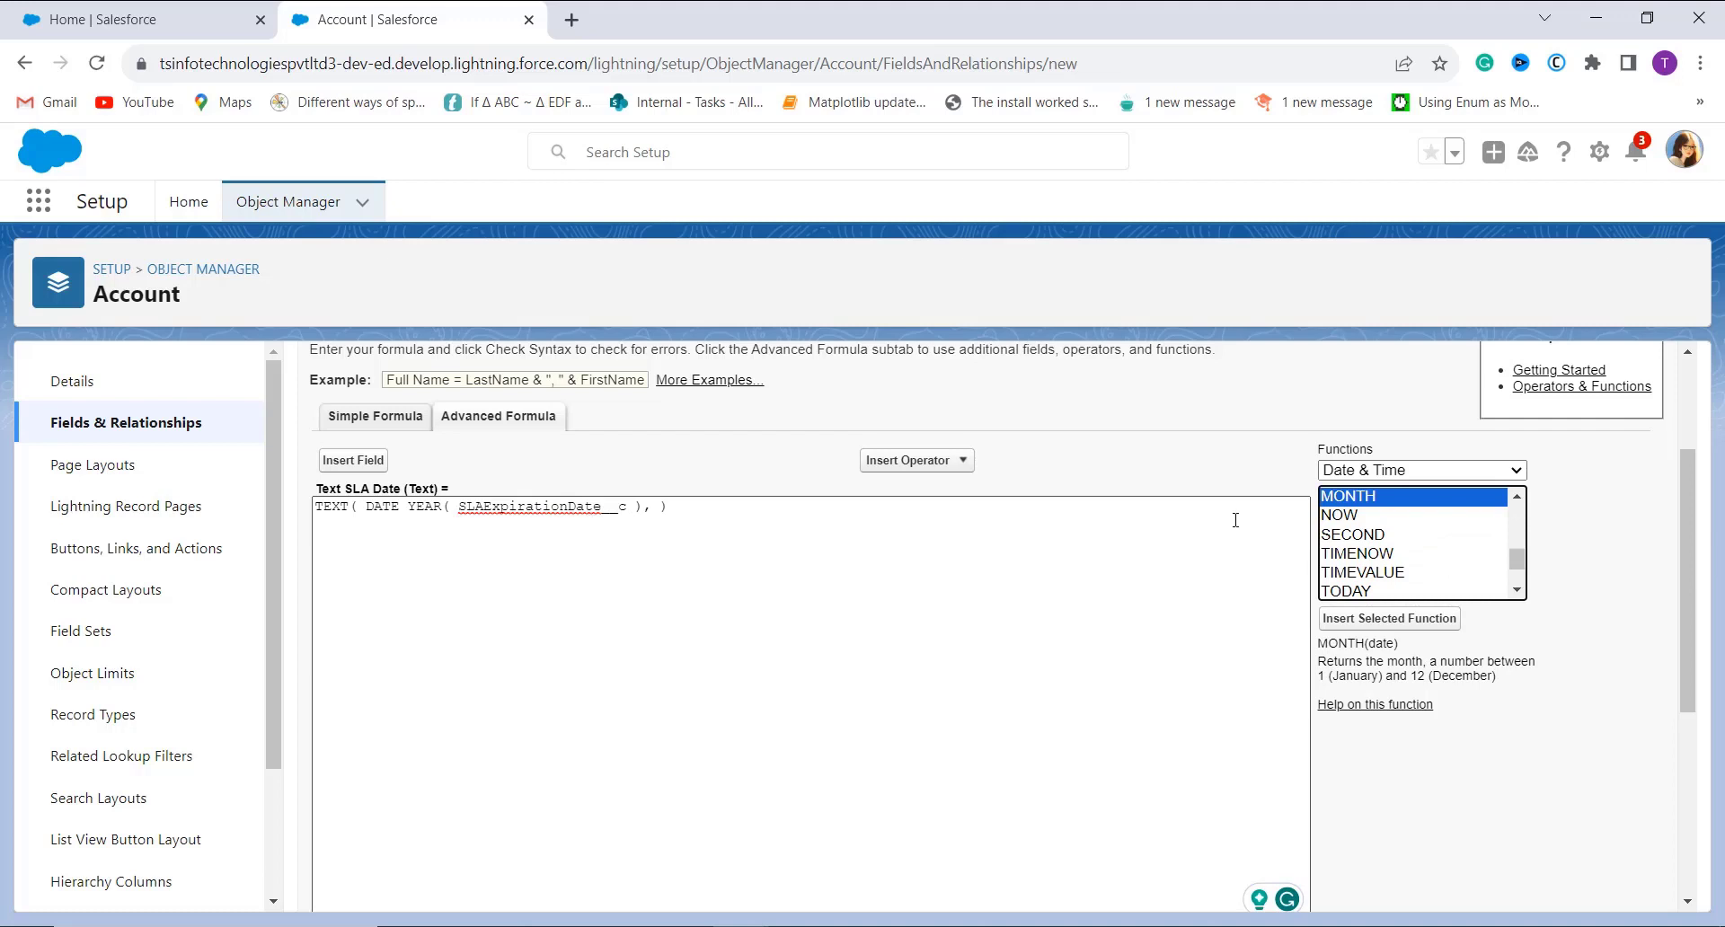
click(1389, 618)
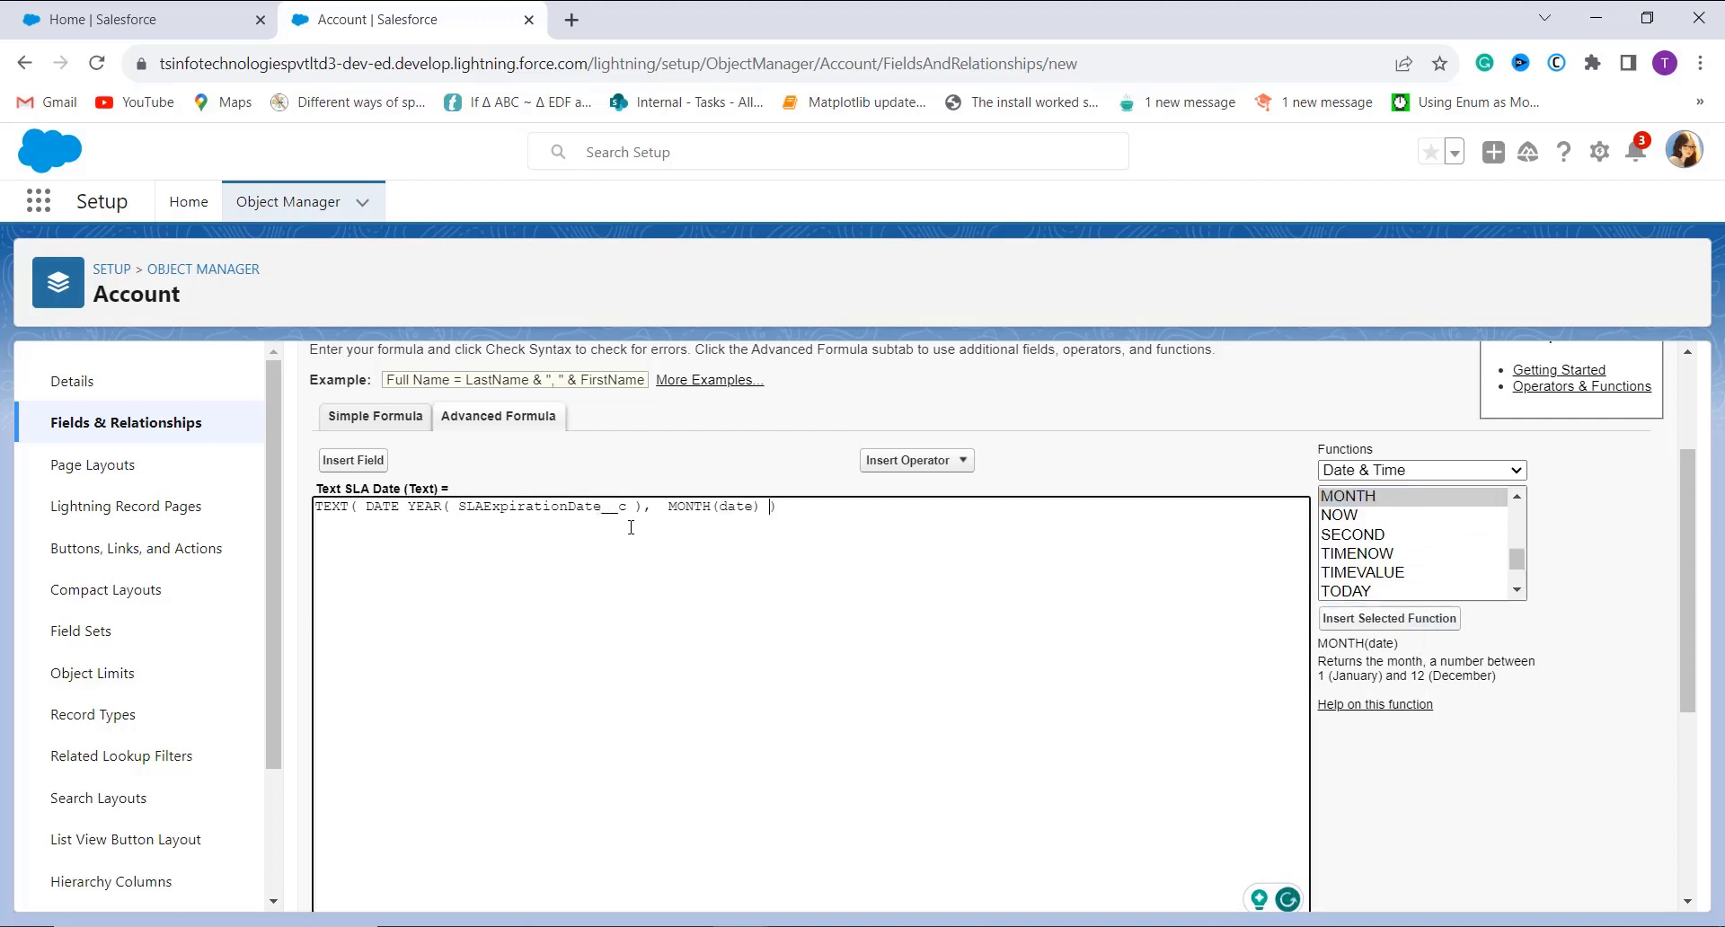
double_click(742, 506)
key(BackSpace)
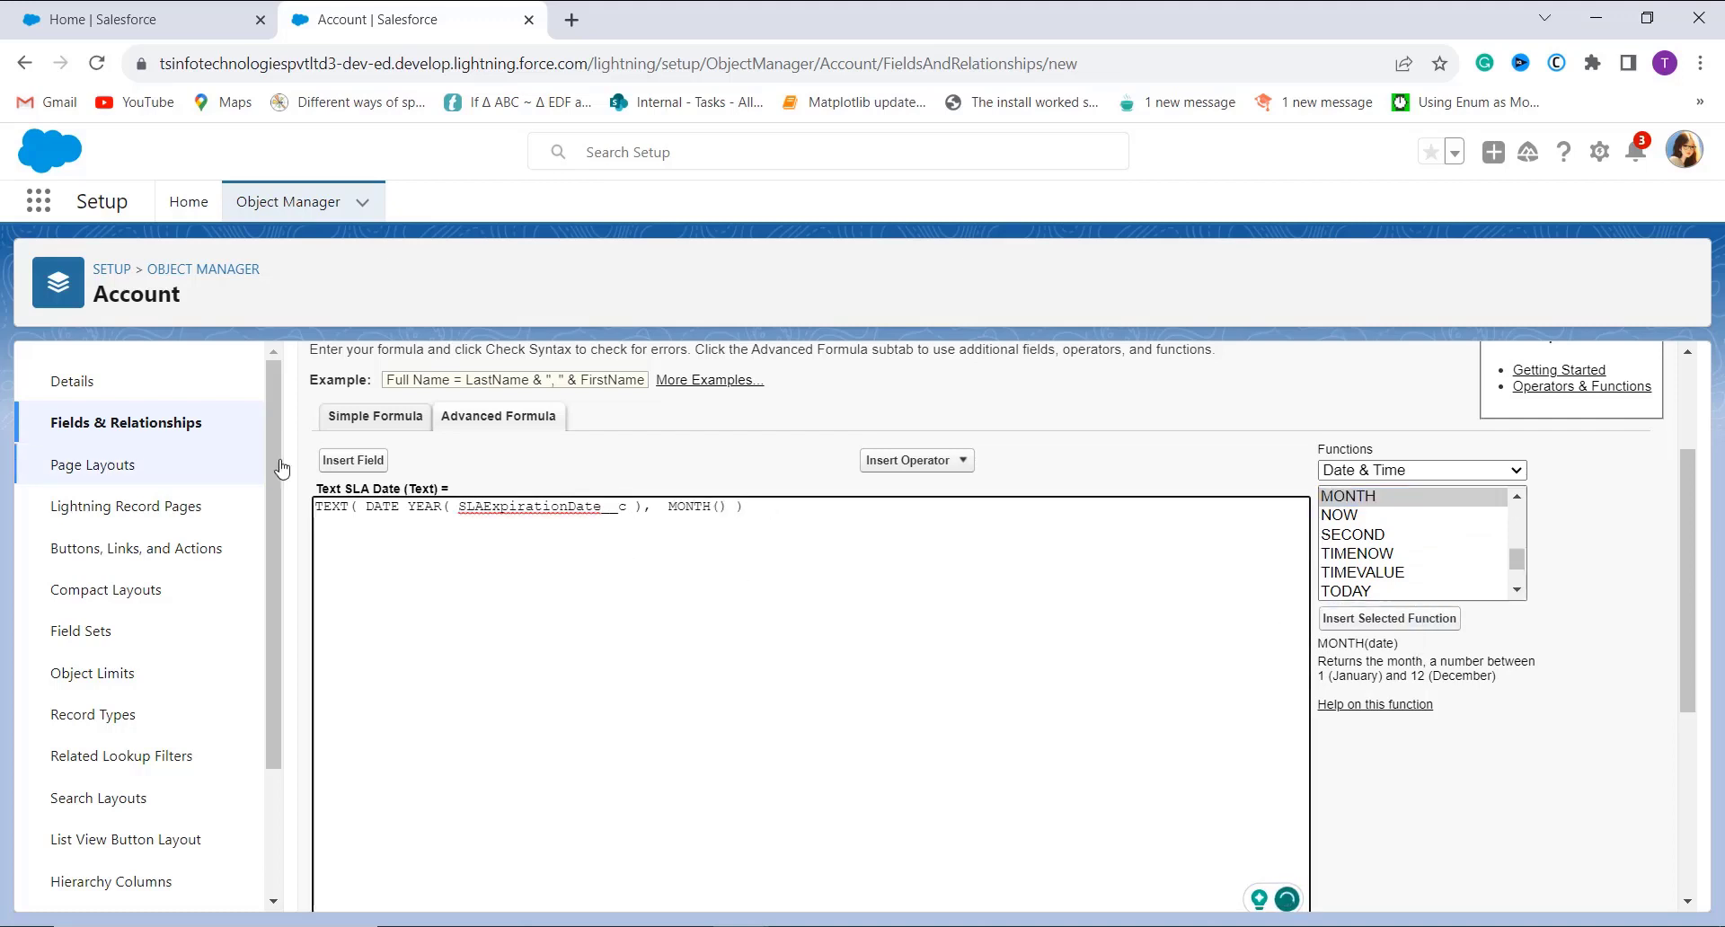
click(353, 460)
scroll(829, 676, down, 3)
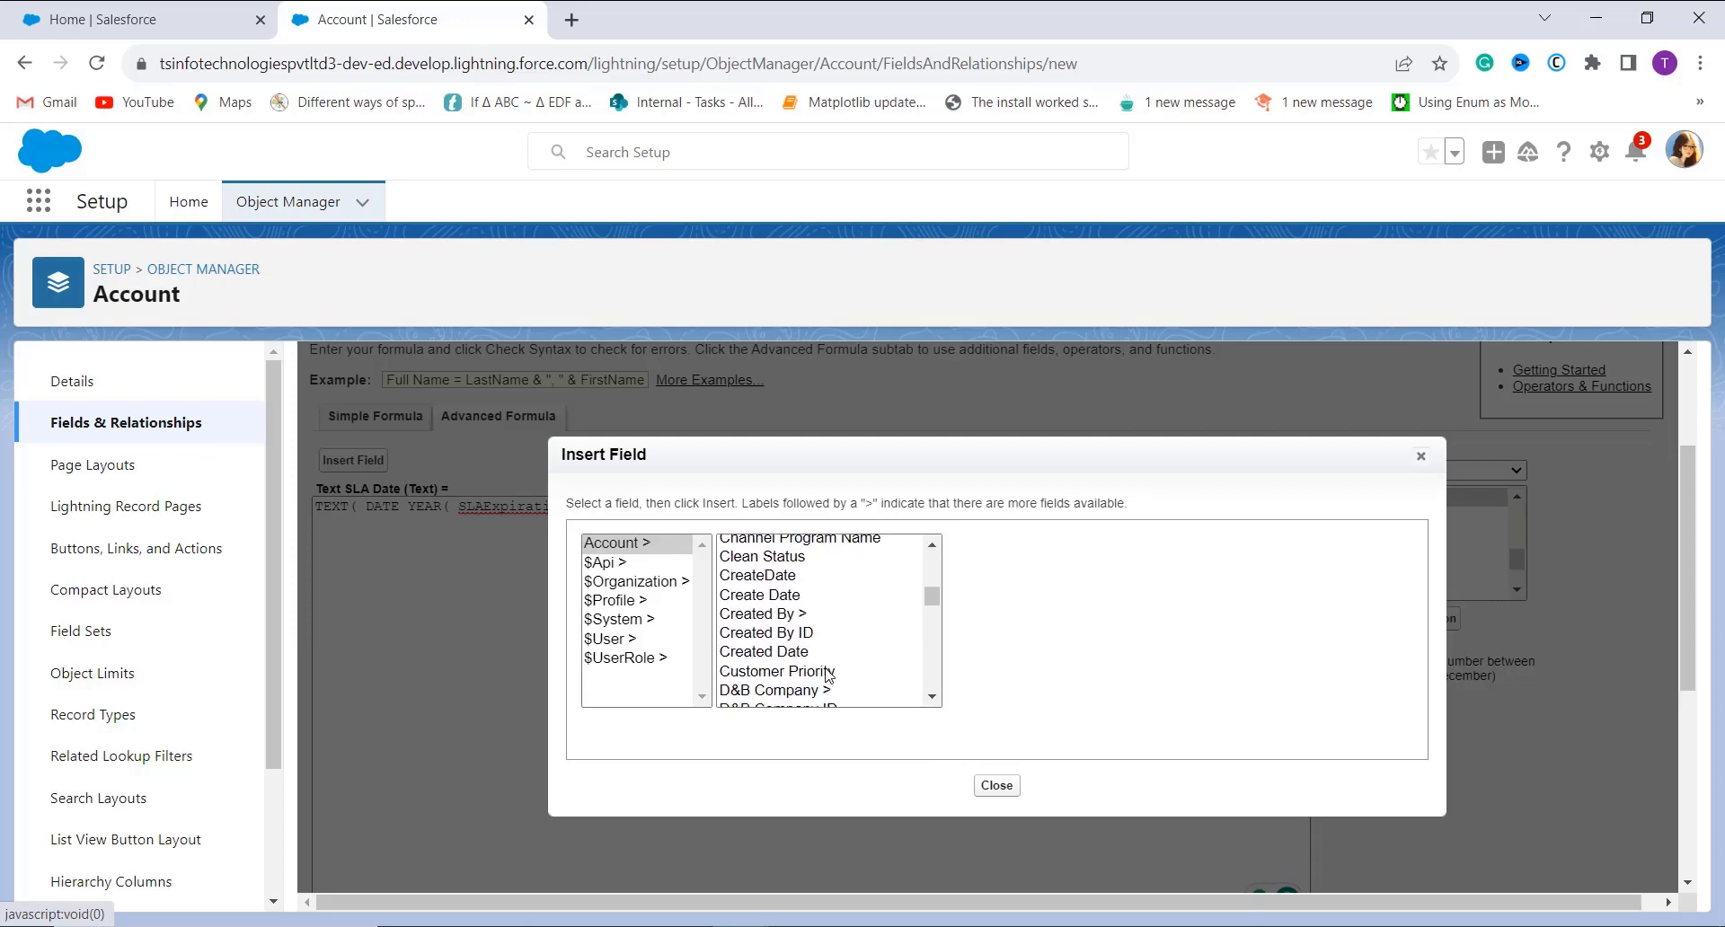
scroll(828, 675, down, 5)
click(813, 558)
click(1039, 663)
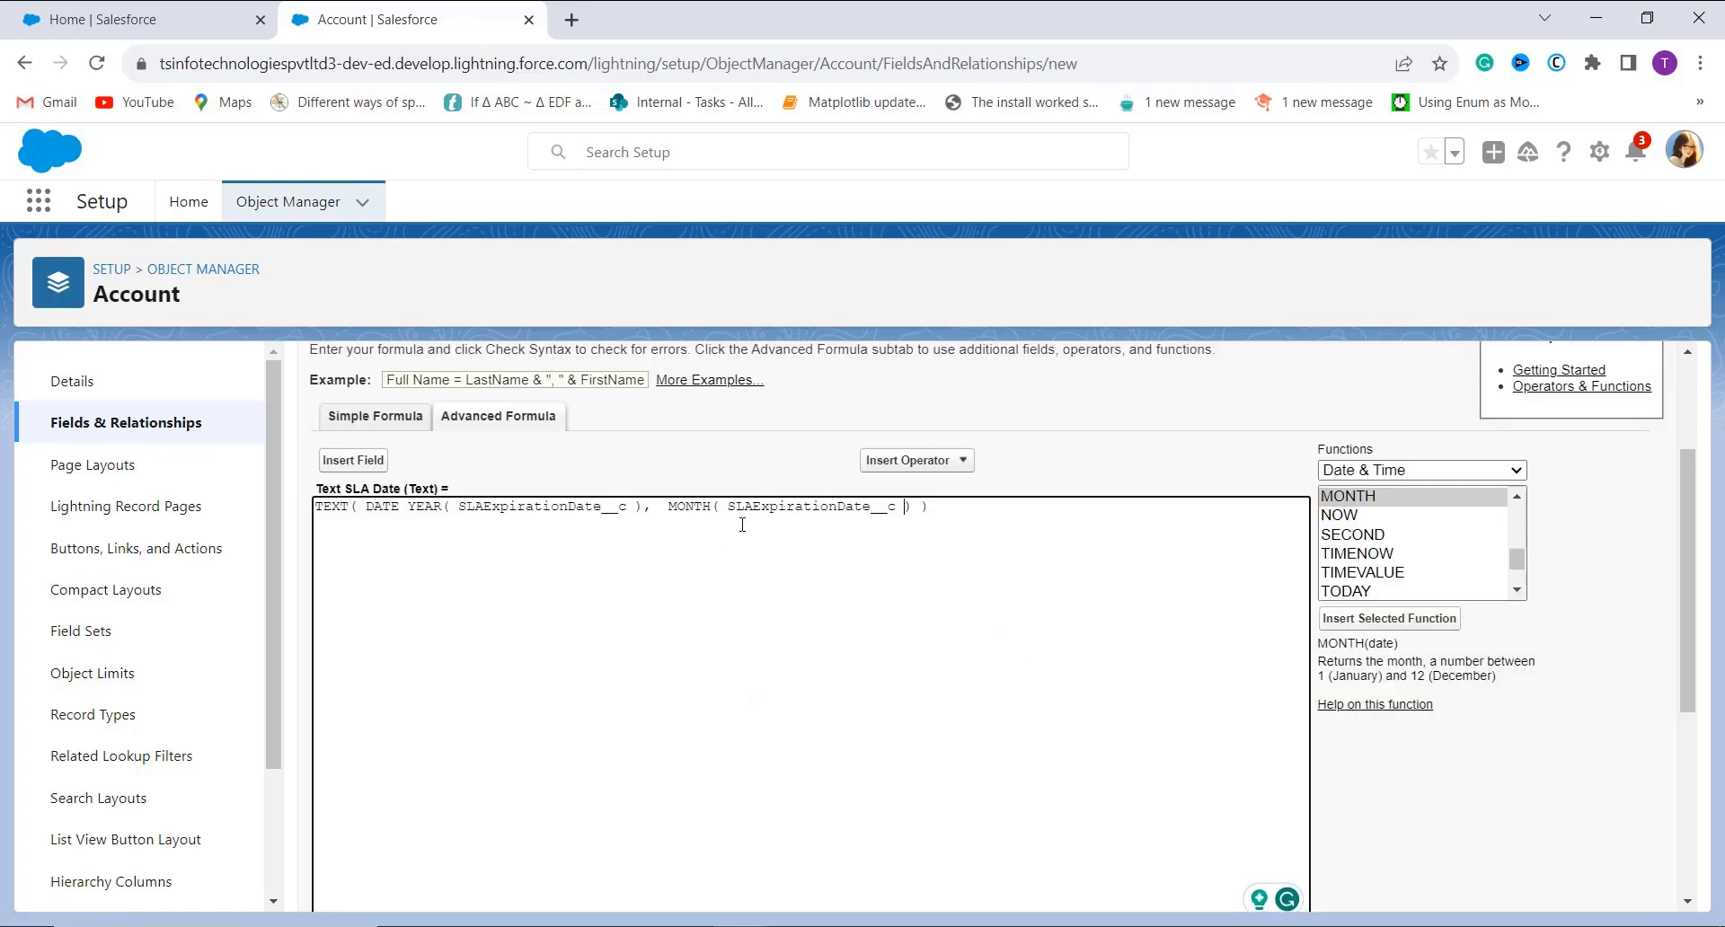
click(916, 522)
text(,)
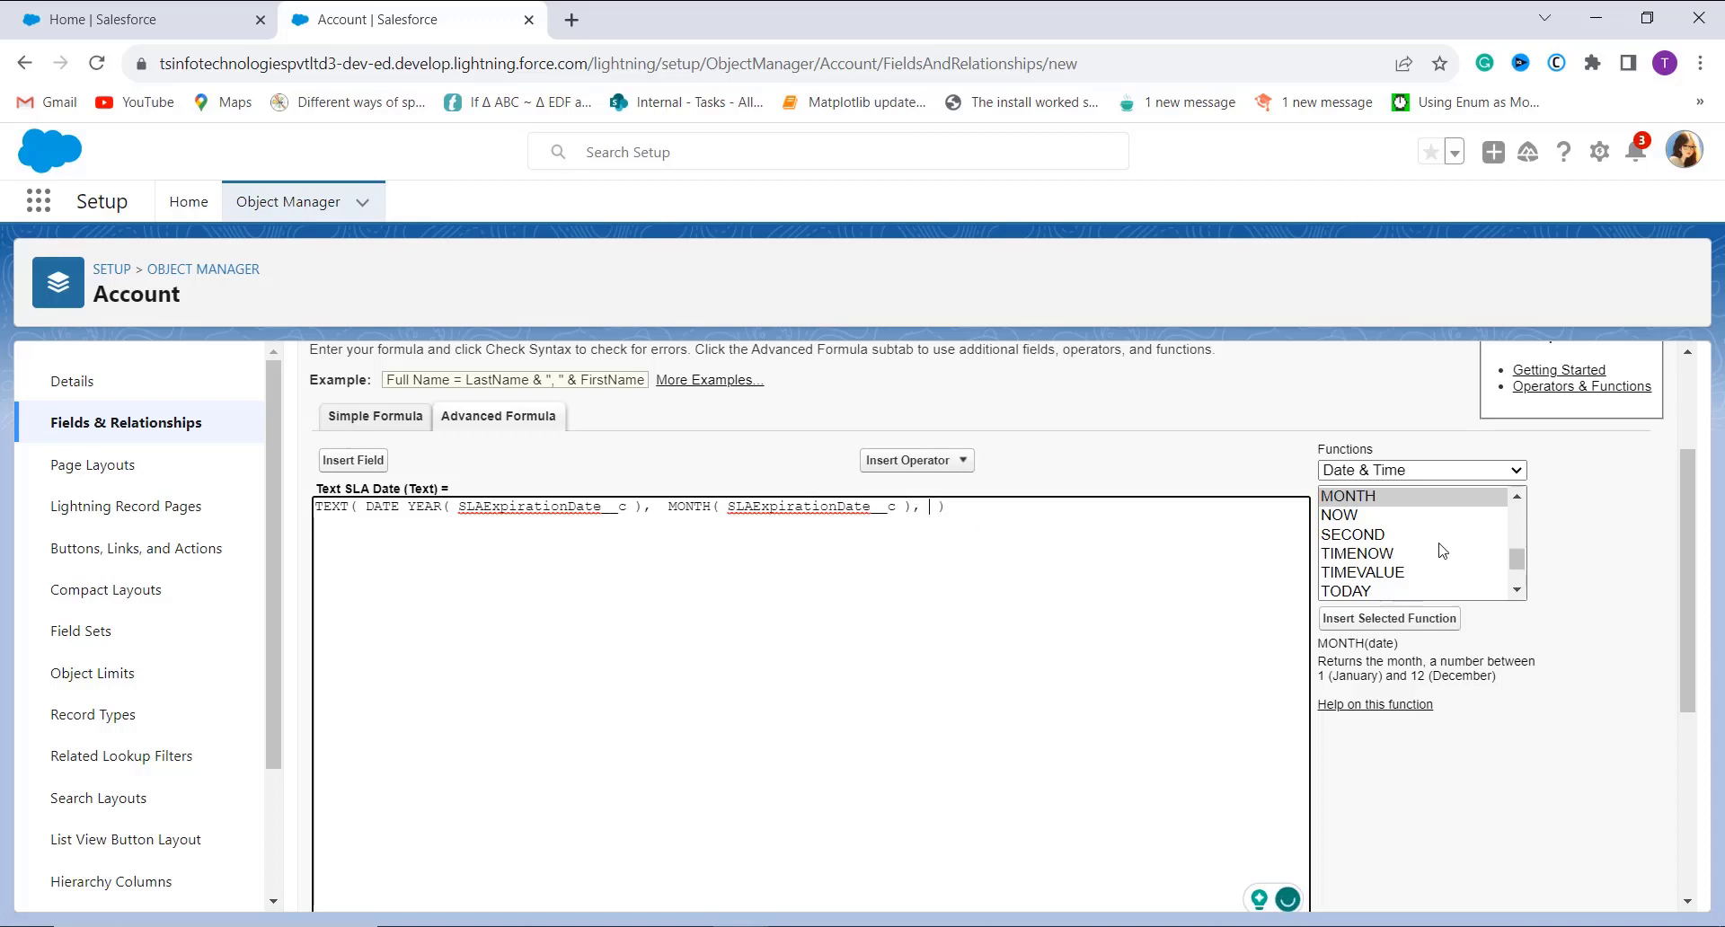
- Add the DAY argument, close the parentheses, and check the formula syntax
scroll(1440, 550, down, 1)
click(1350, 590)
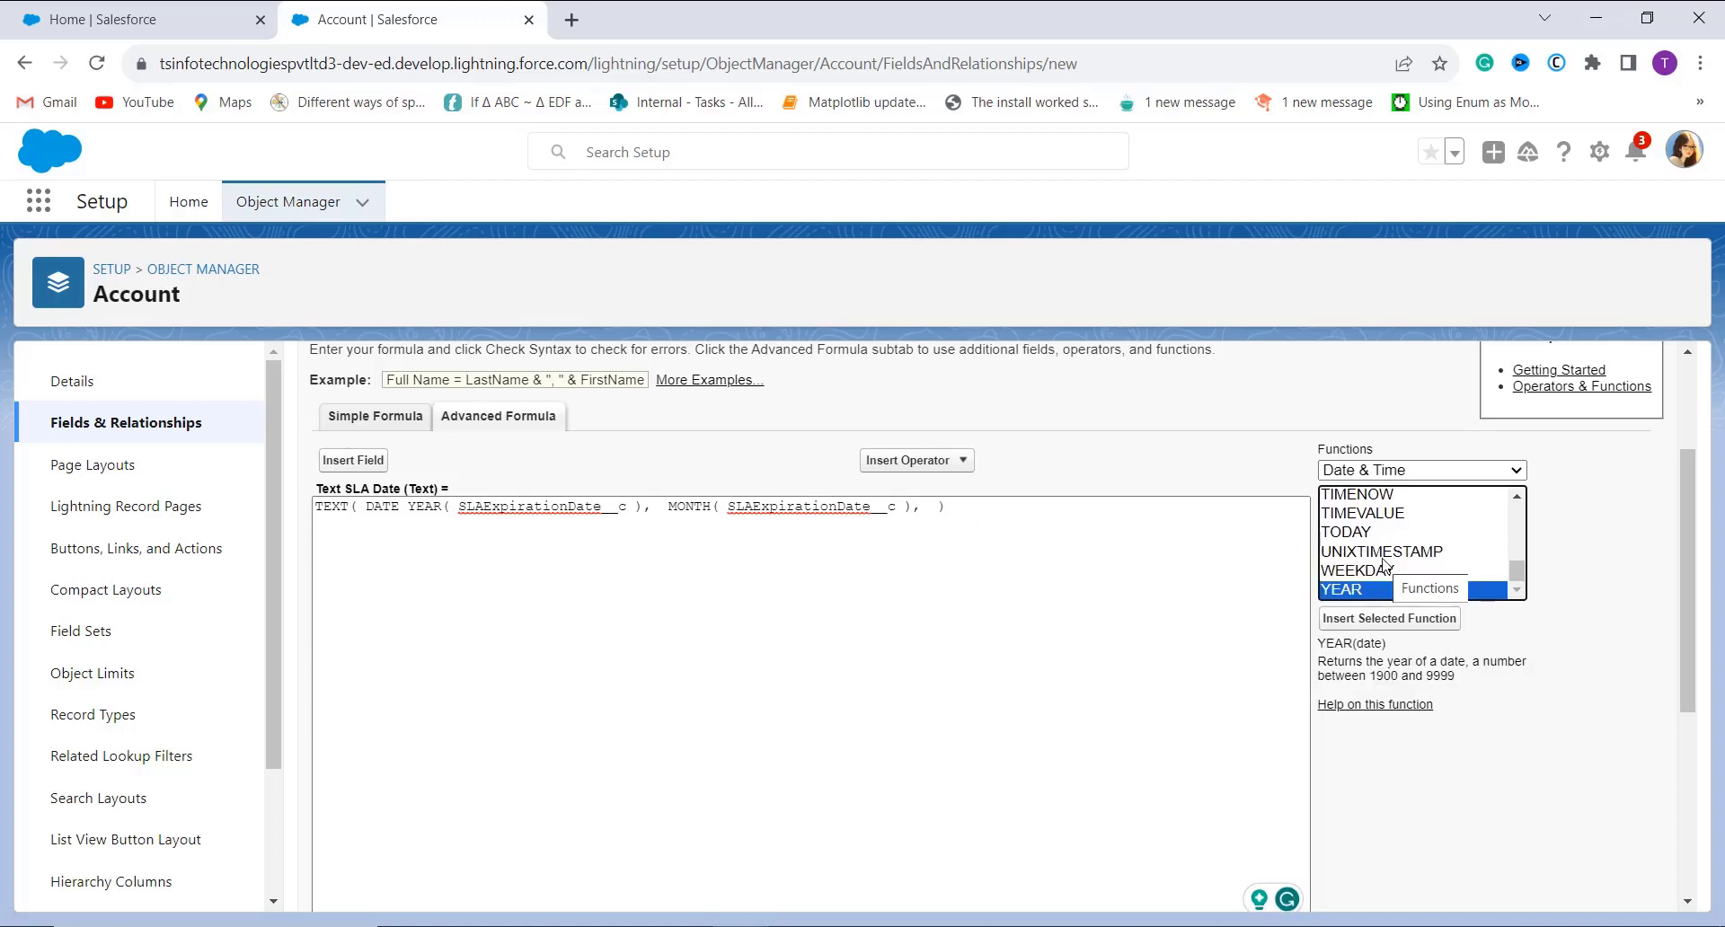
scroll(1385, 563, up, 5)
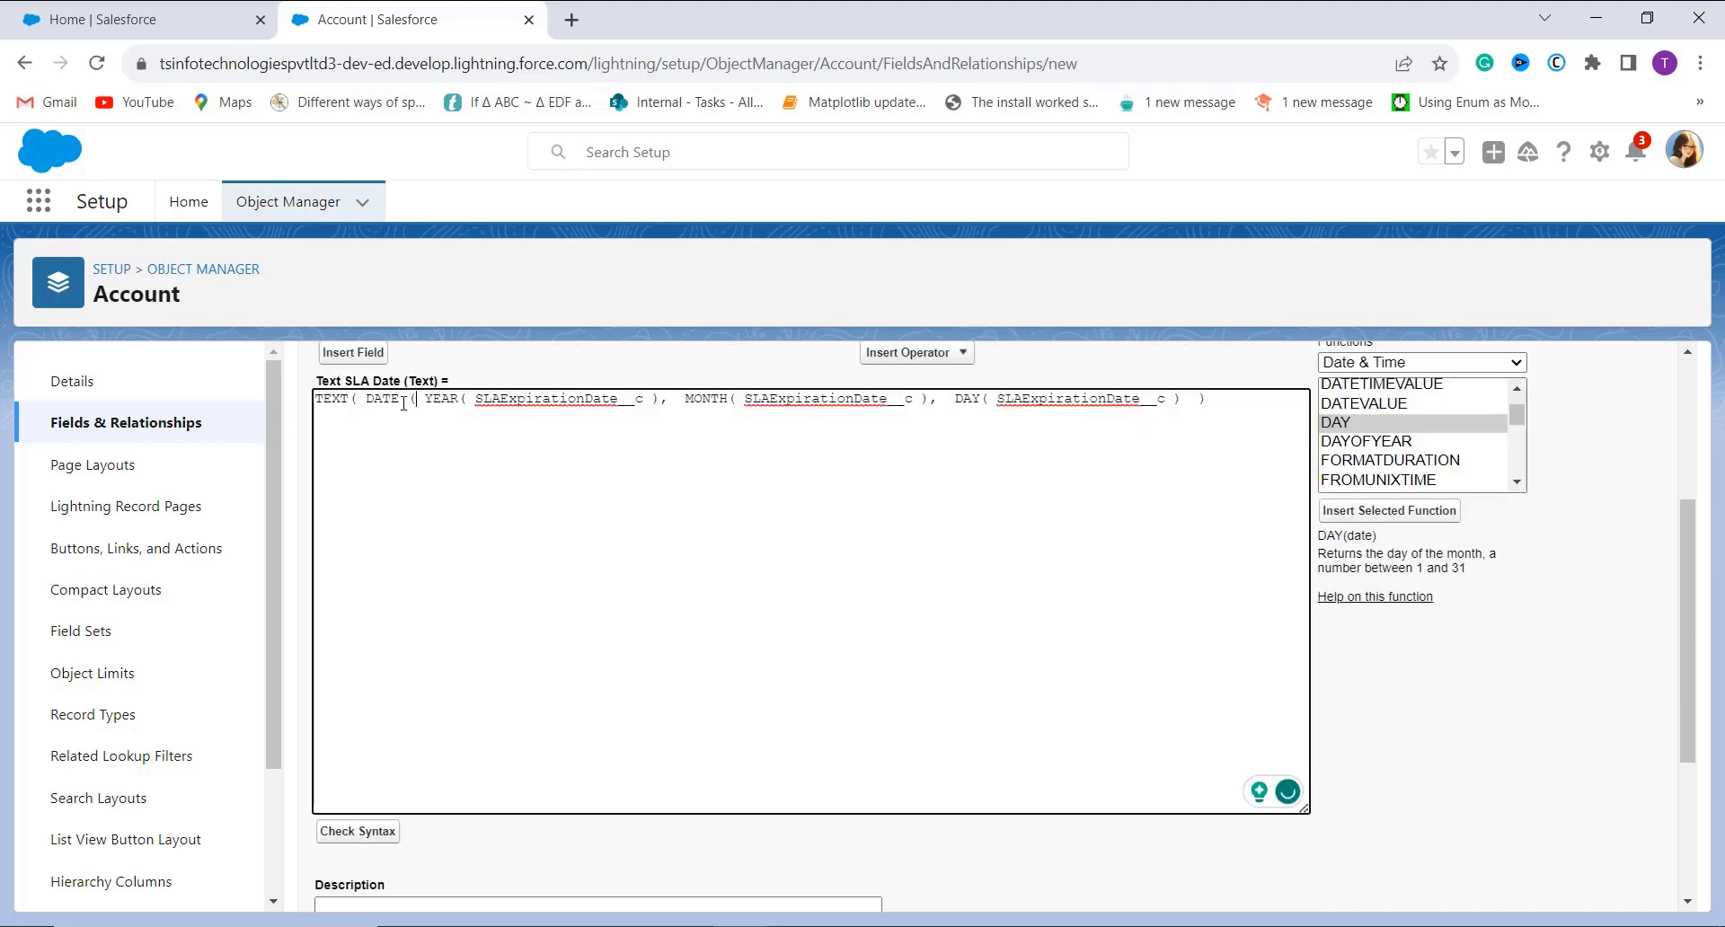
click(1253, 398)
text())
click(376, 836)
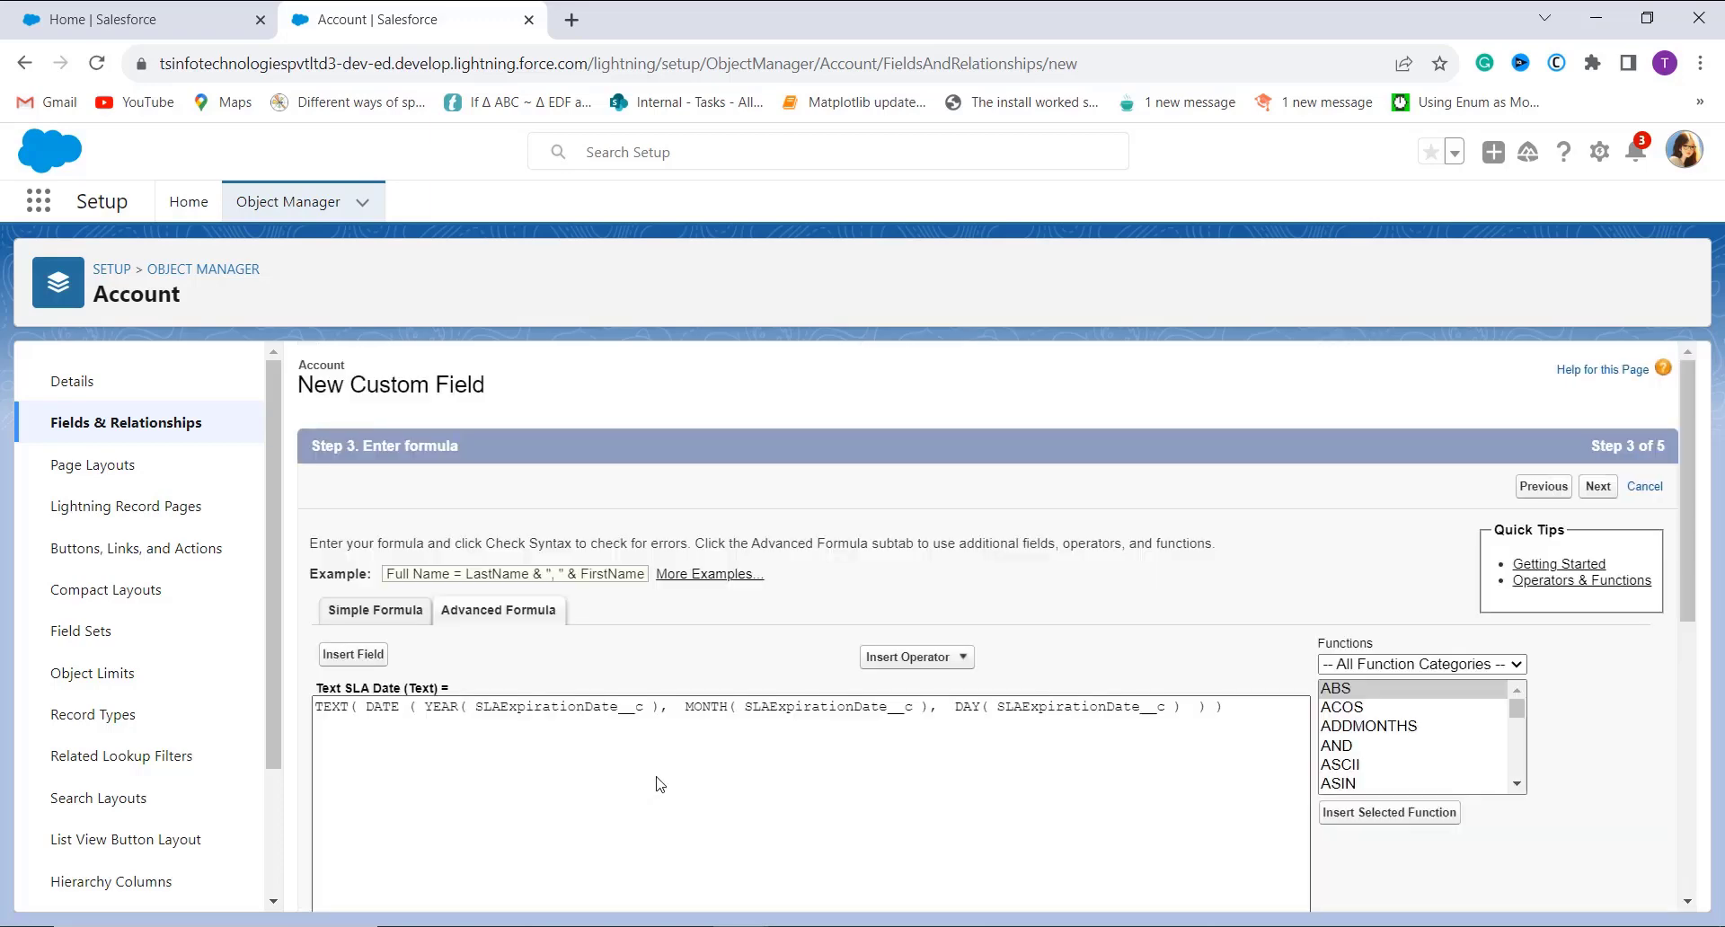
- Confirm 'No syntax errors' and advance the wizard to Step 4, field-level security
scroll(656, 779, down, 5)
scroll(657, 777, down, 2)
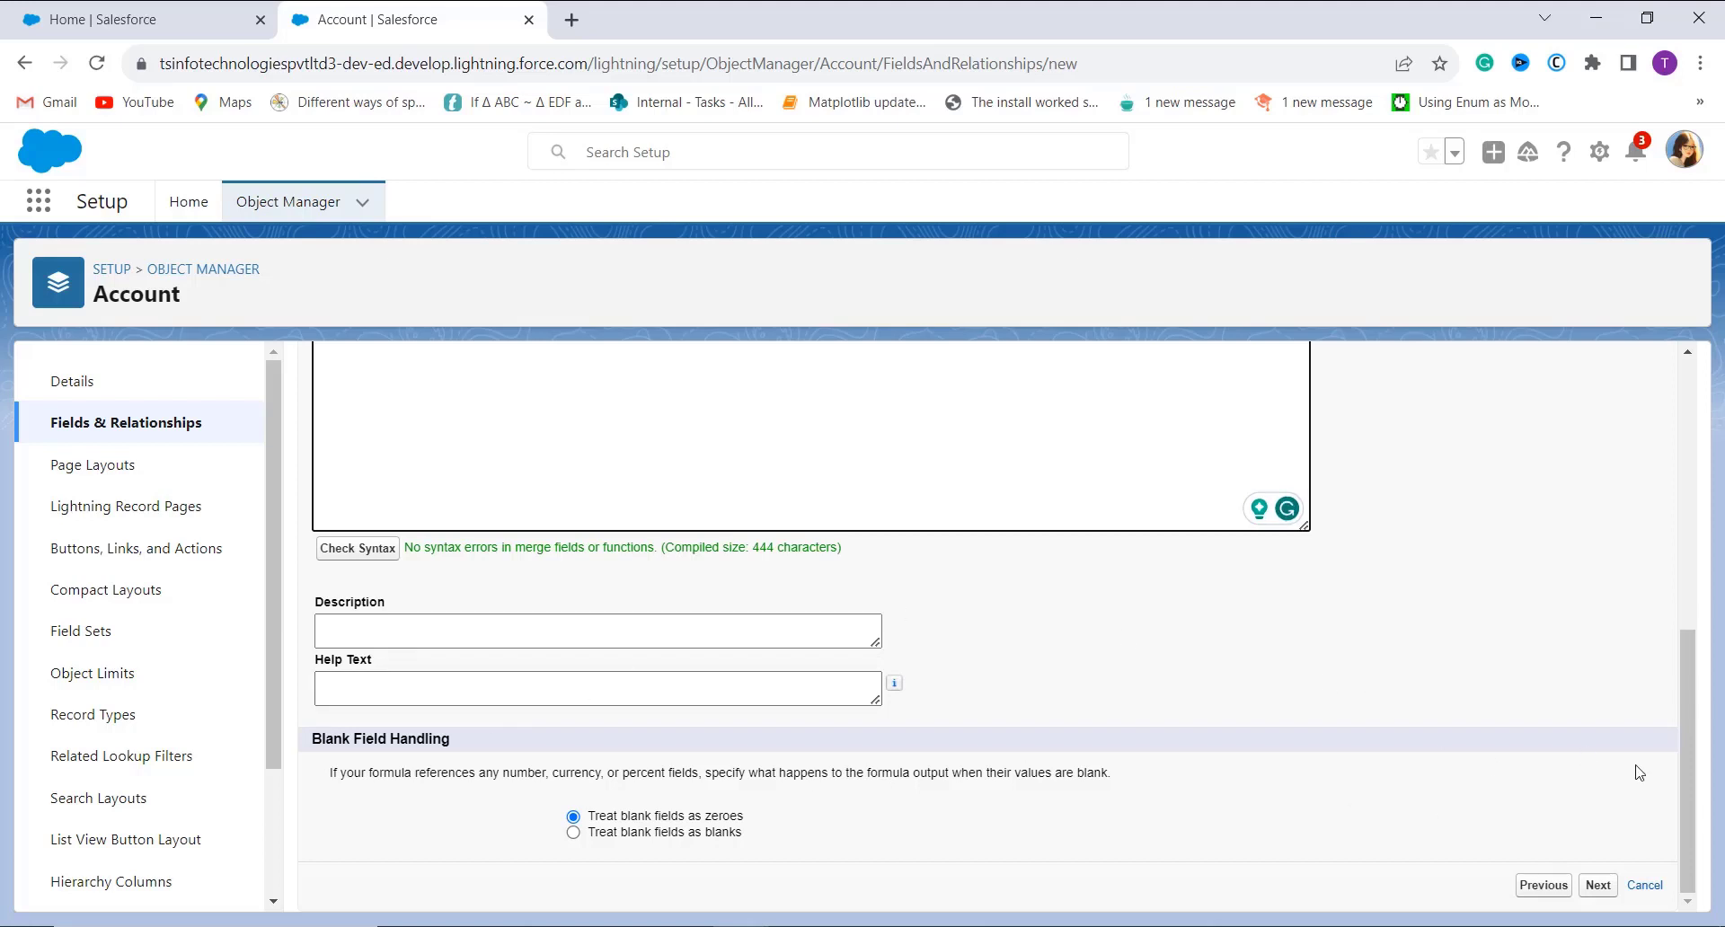
click(1609, 882)
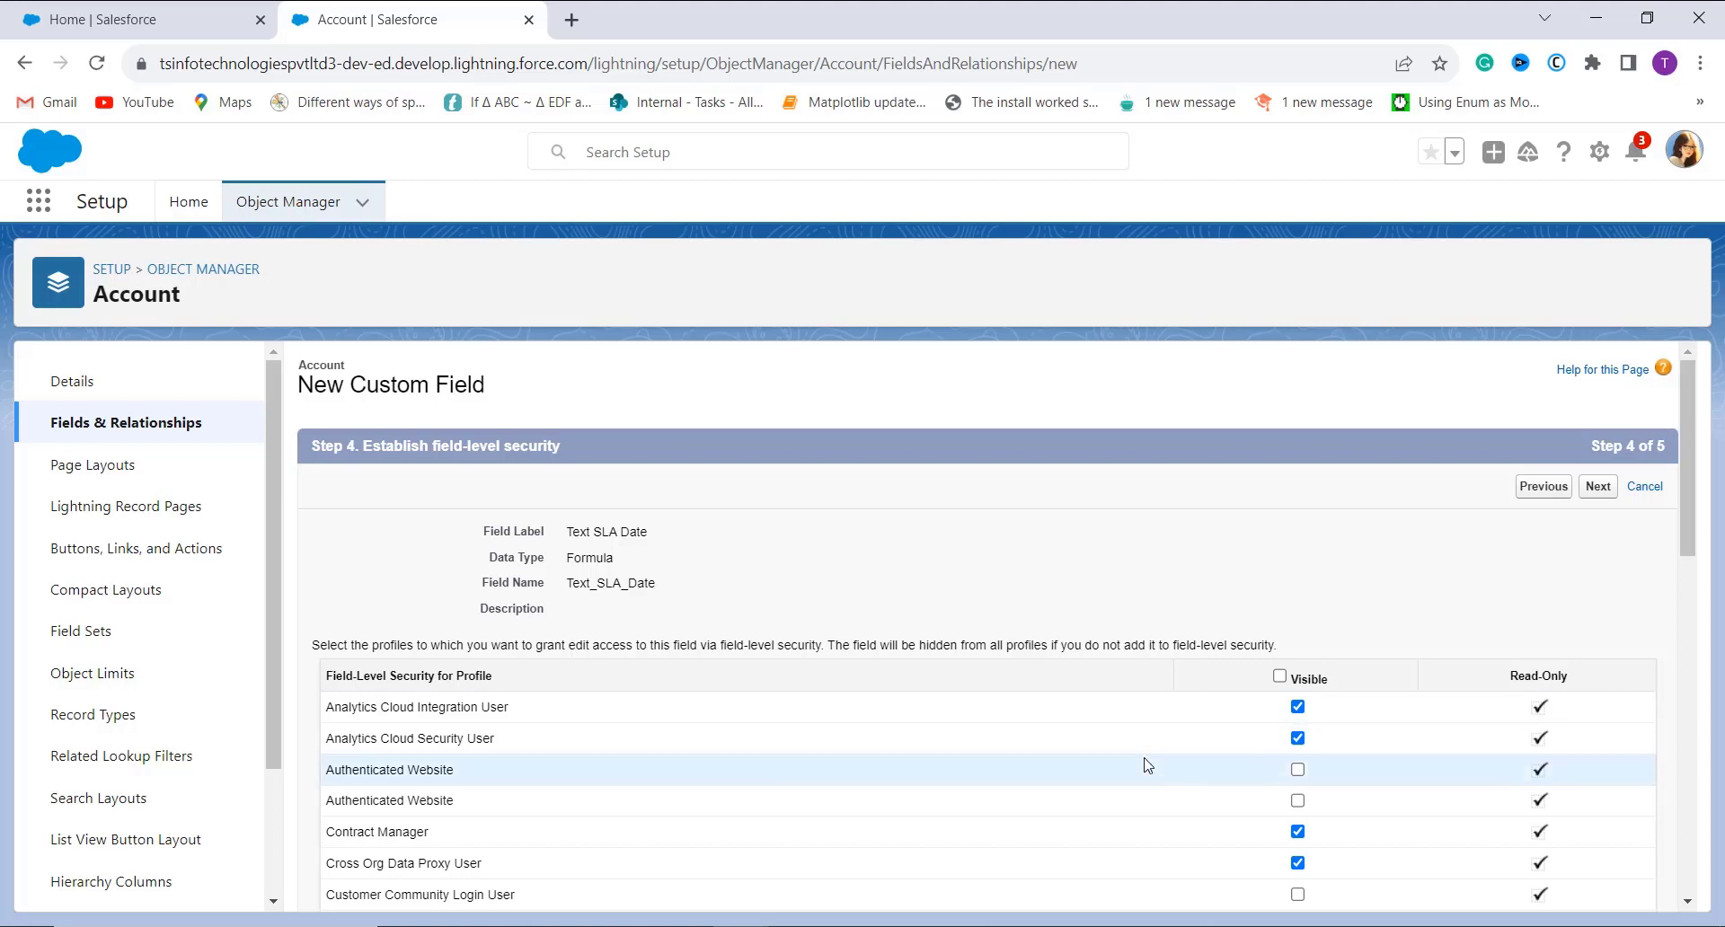
- Make Text SLA Date visible to every profile, keep all four Account layouts, and save it
scroll(1127, 771, down, 2)
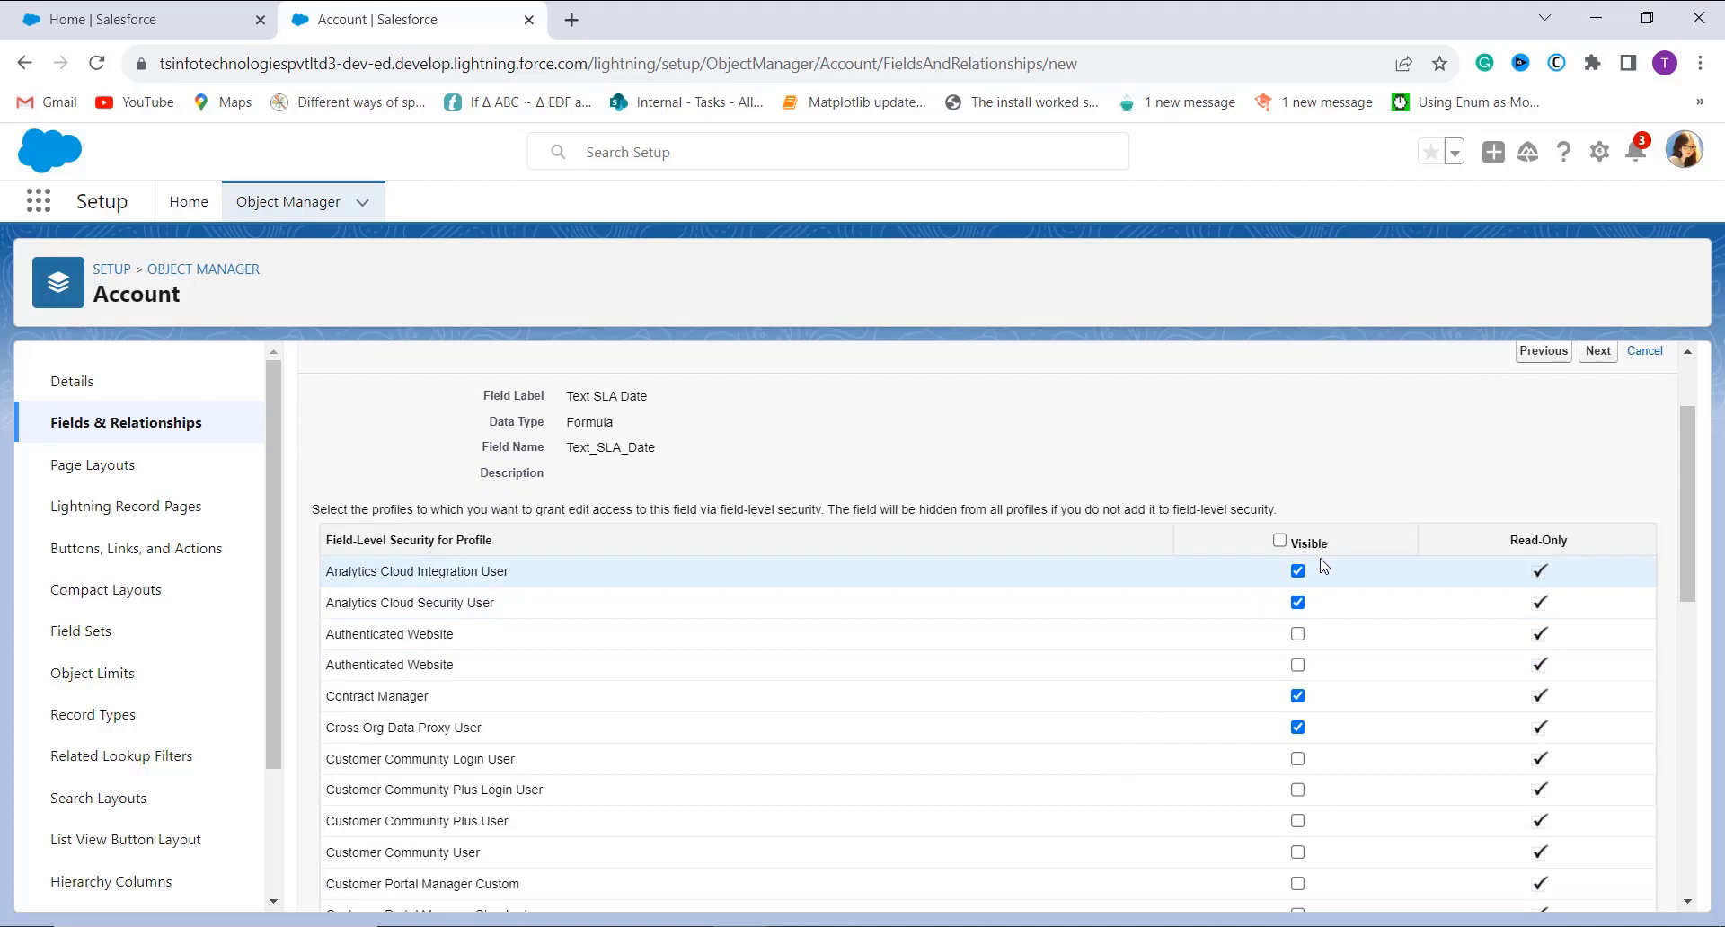
click(1280, 542)
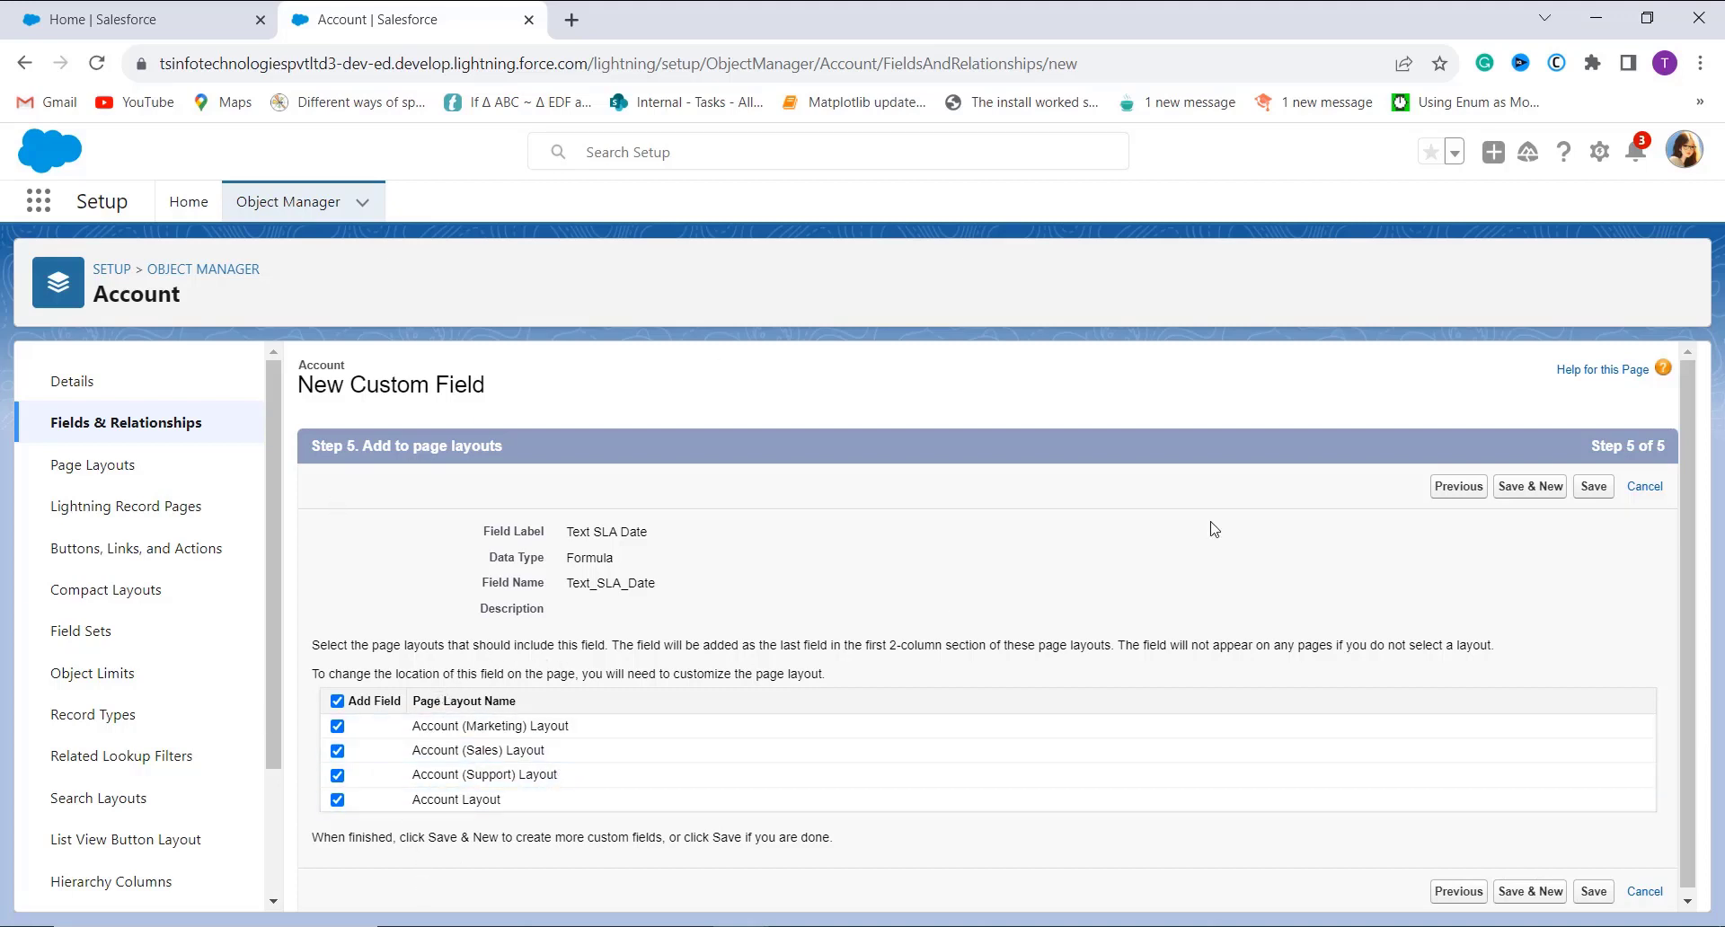
click(1594, 486)
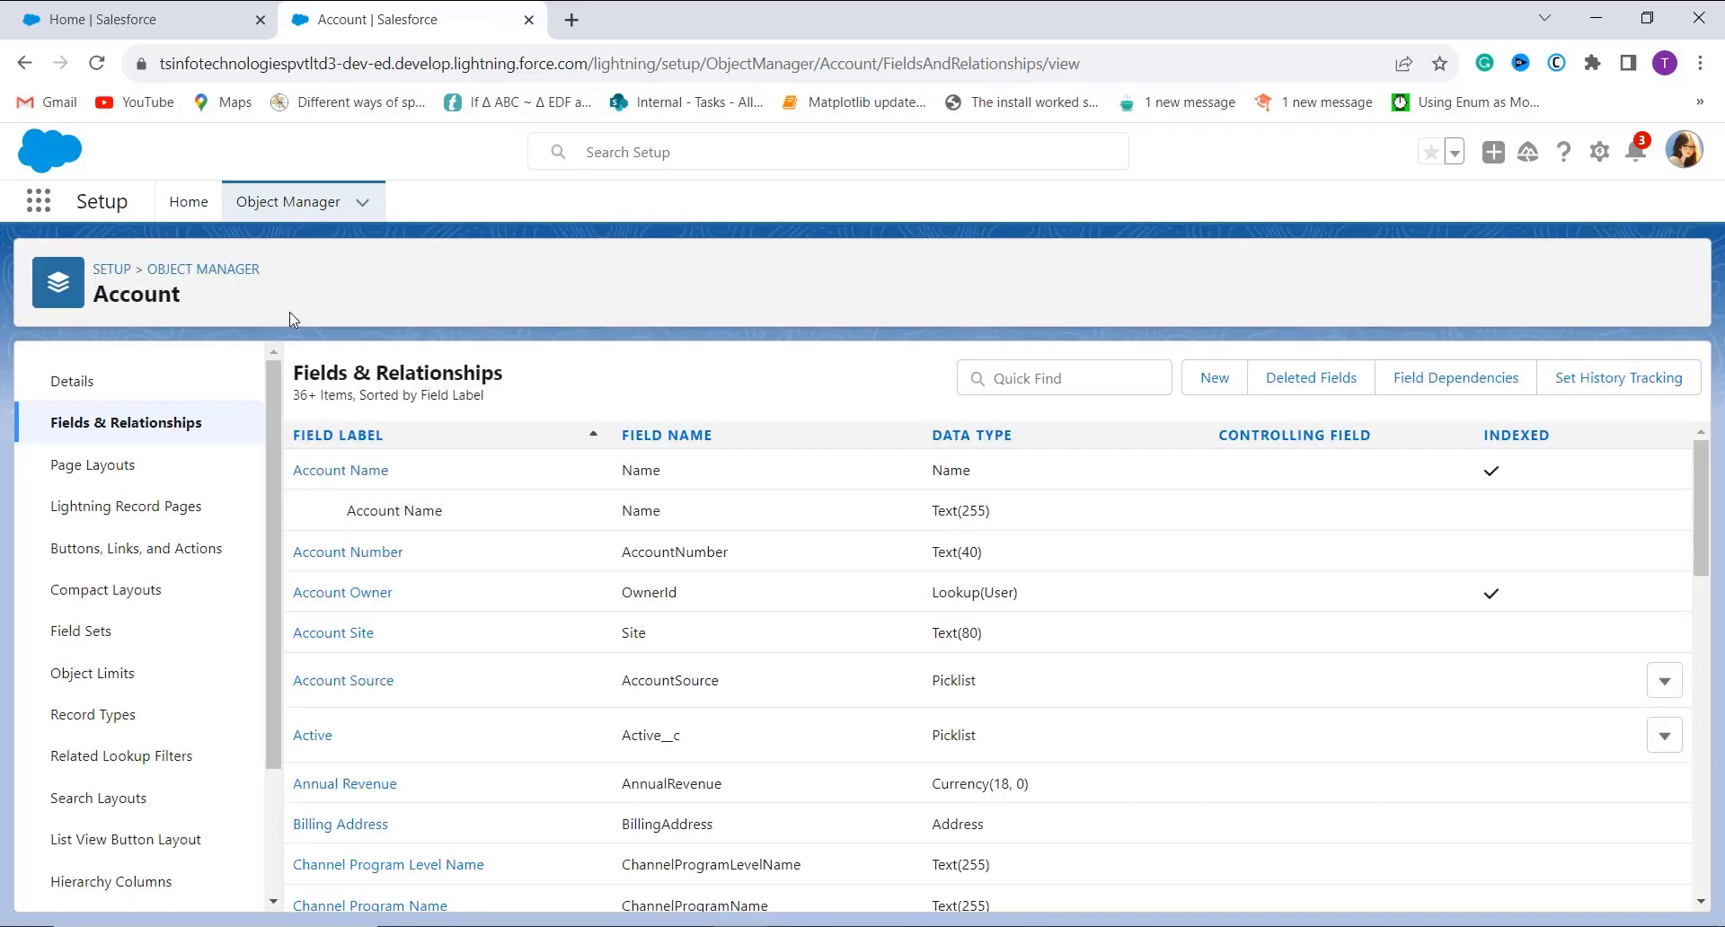
- Find Accounts through the App Launcher search 'acc' and open the Emerson Transport account
click(37, 202)
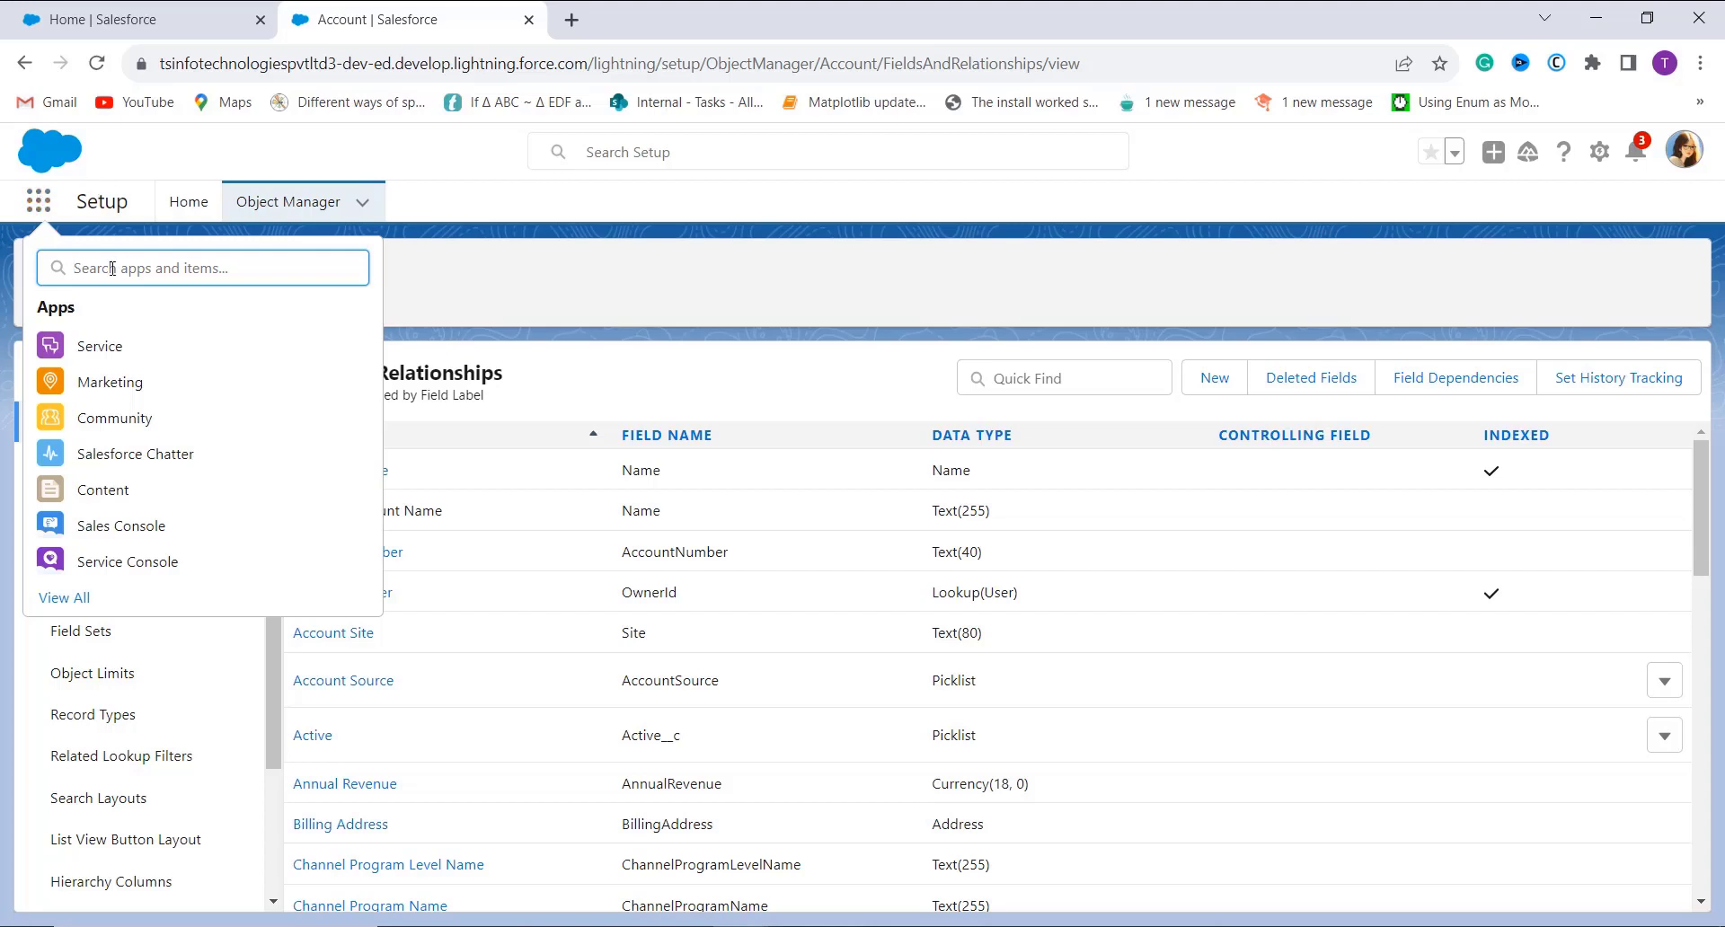
text(acc)
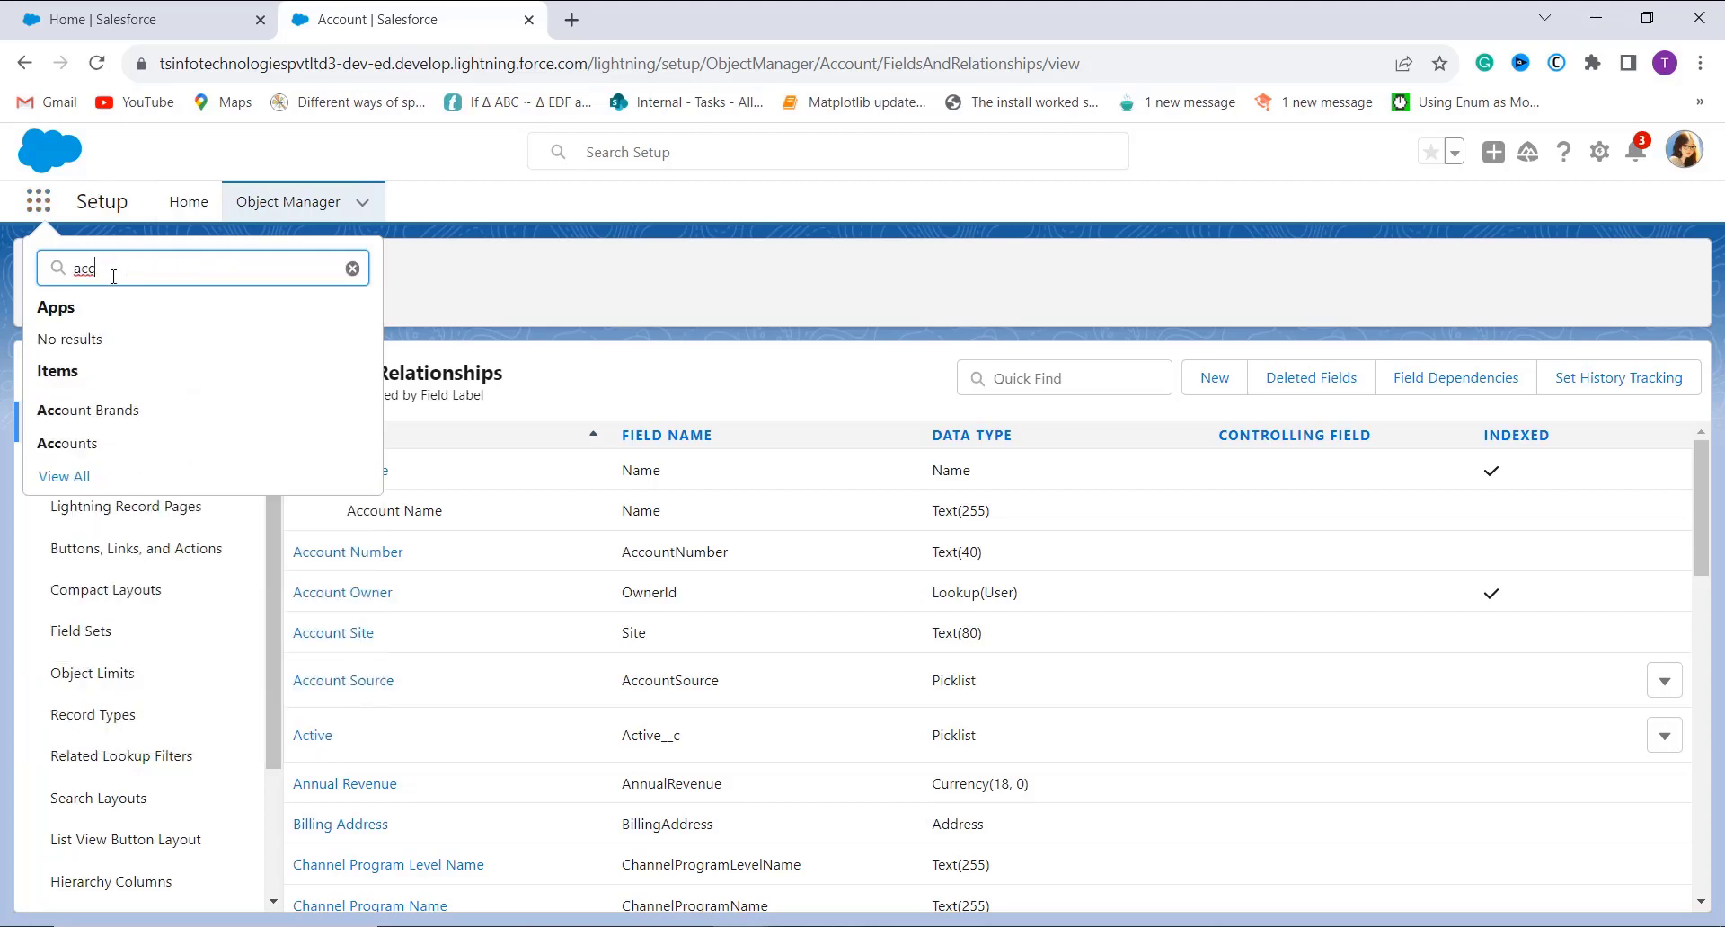
click(90, 444)
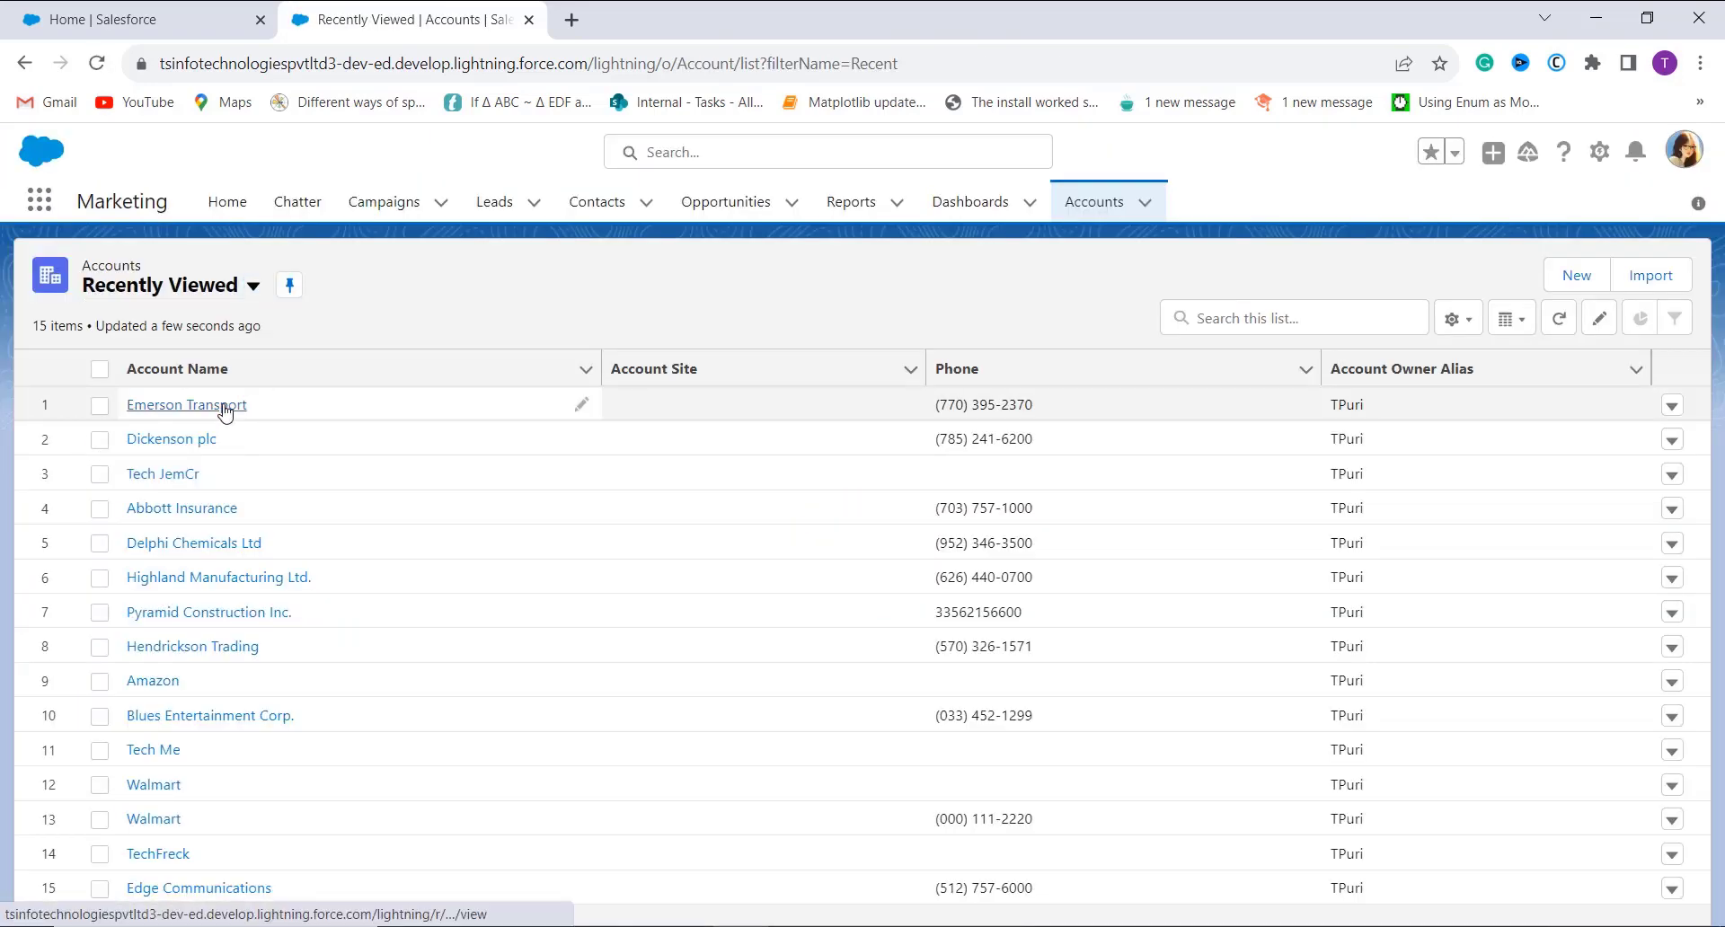
click(226, 405)
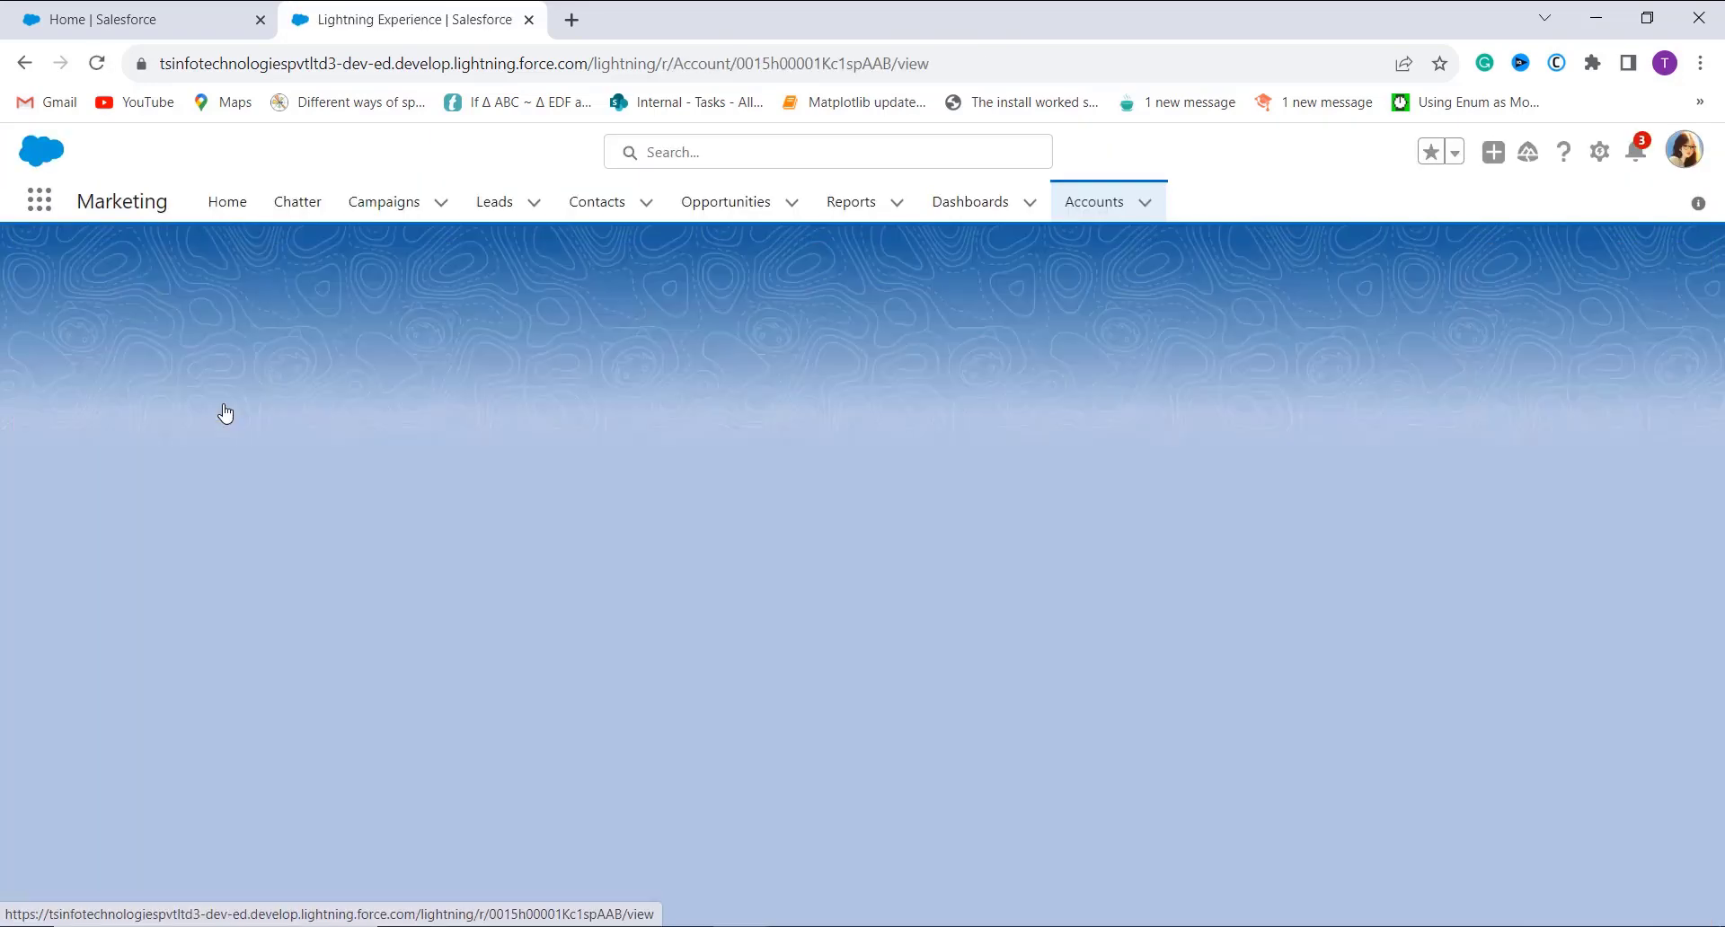
- Edit Emerson Transport's SLA Expiration Date to 6/14/2023
scroll(322, 723, down, 10)
scroll(322, 723, down, 1)
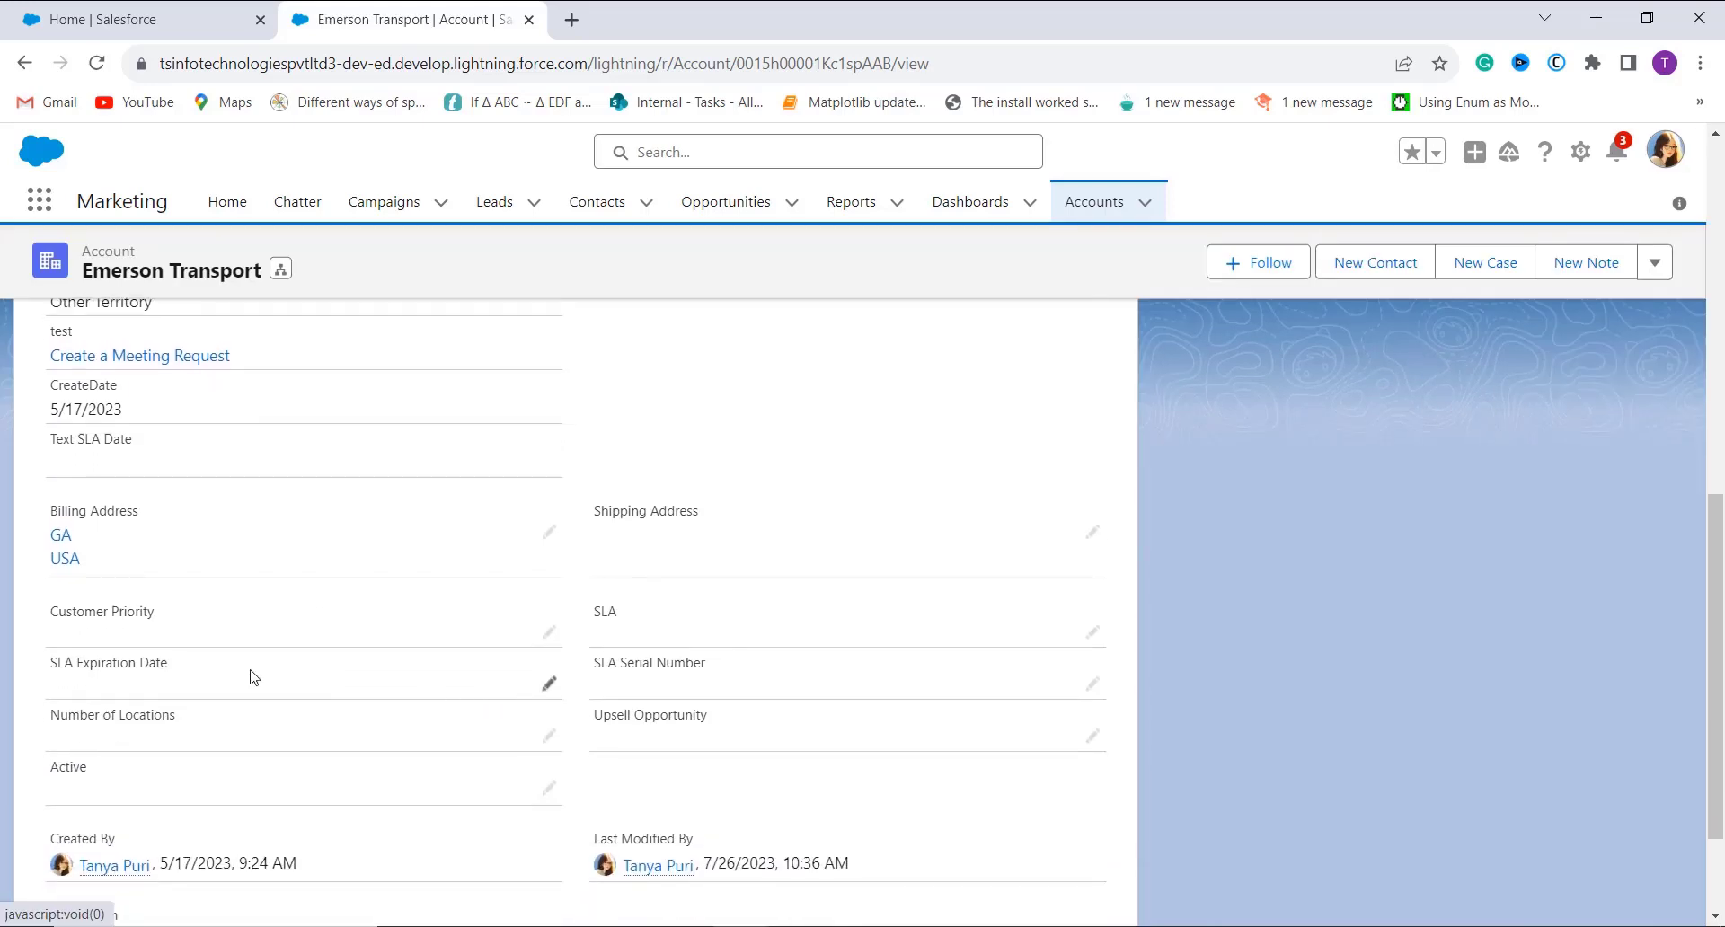
click(551, 685)
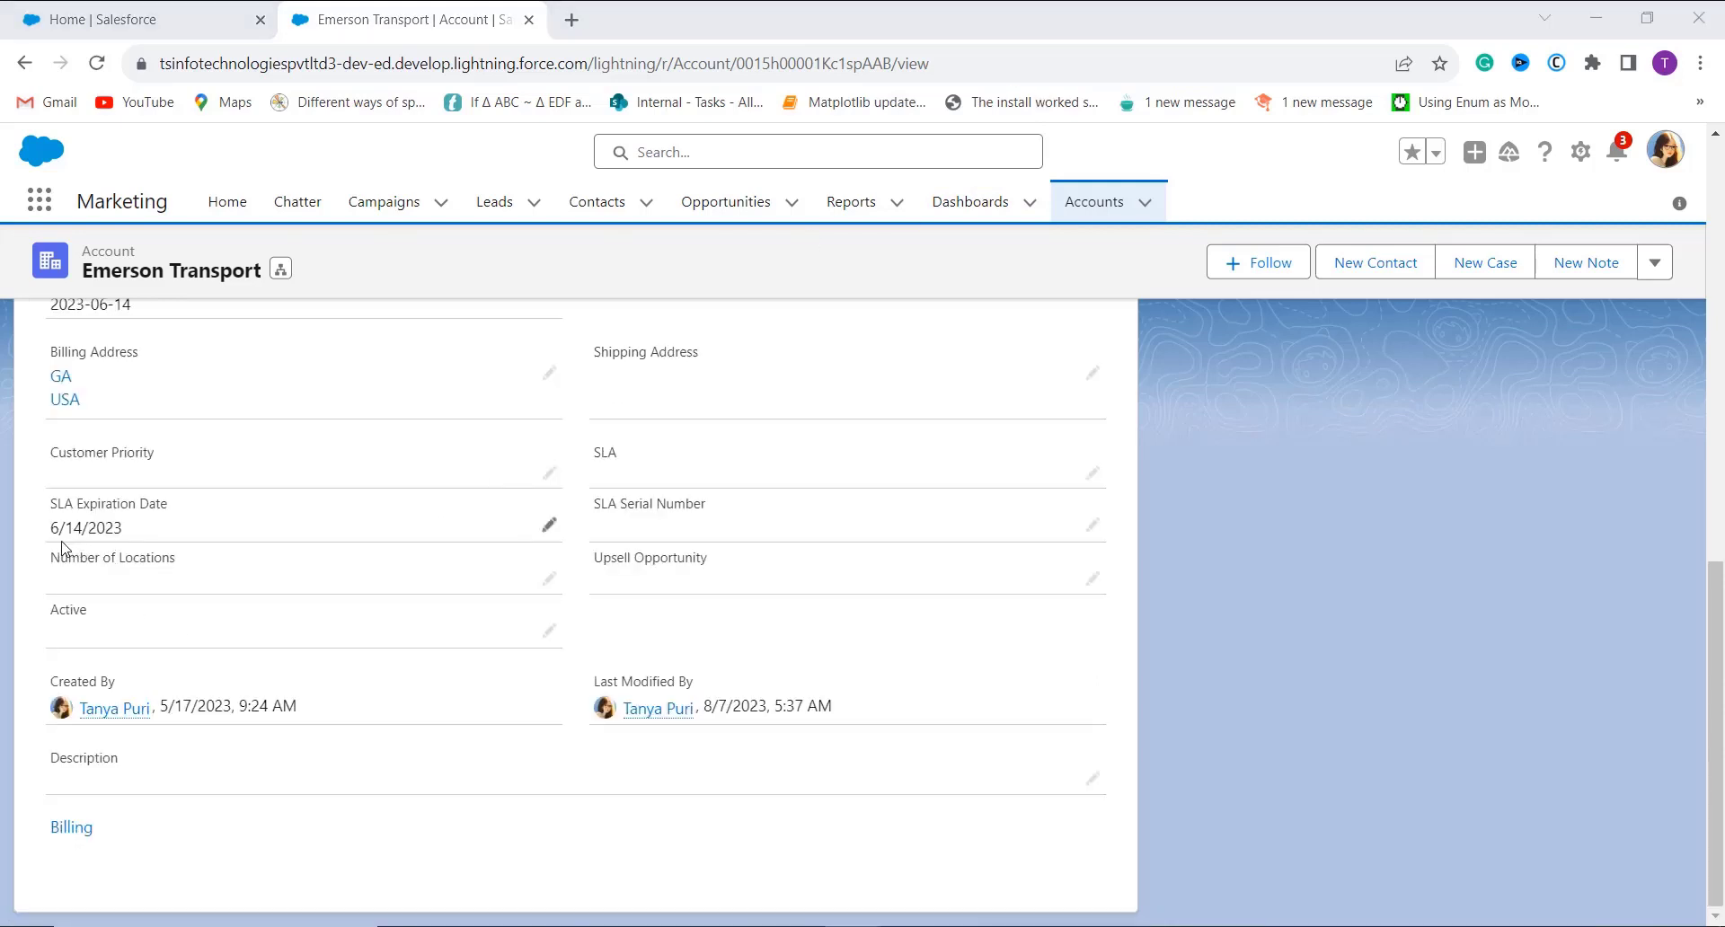
scroll(117, 548, up, 1)
scroll(117, 548, up, 5)
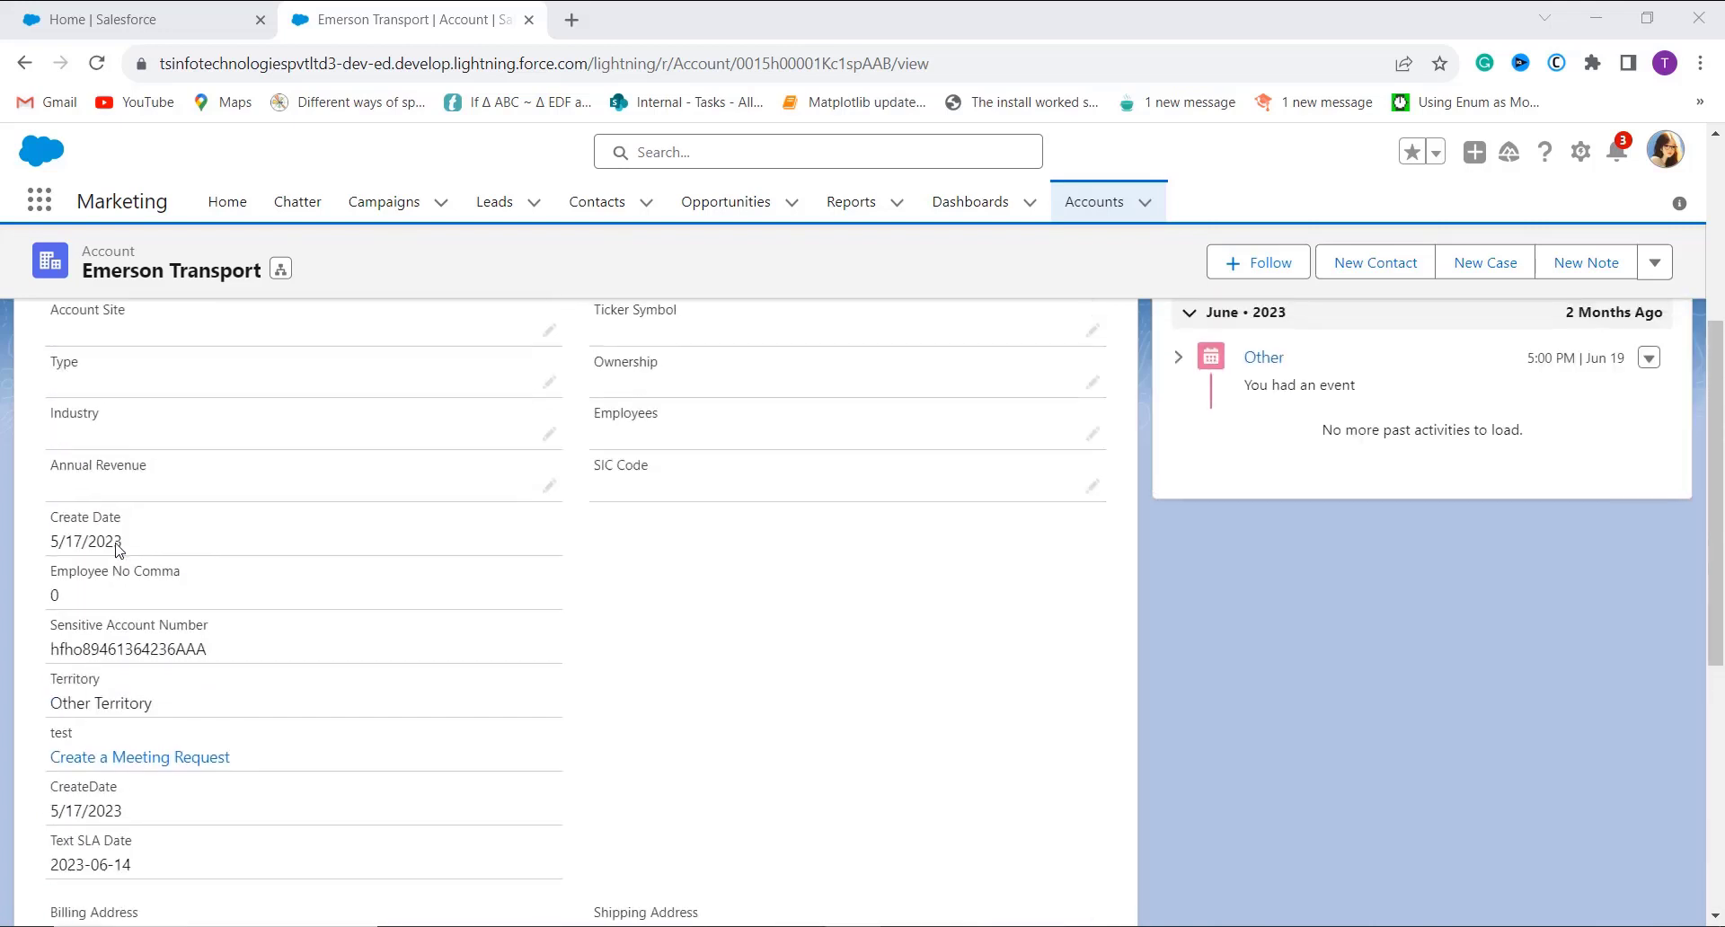
scroll(91, 548, up, 1)
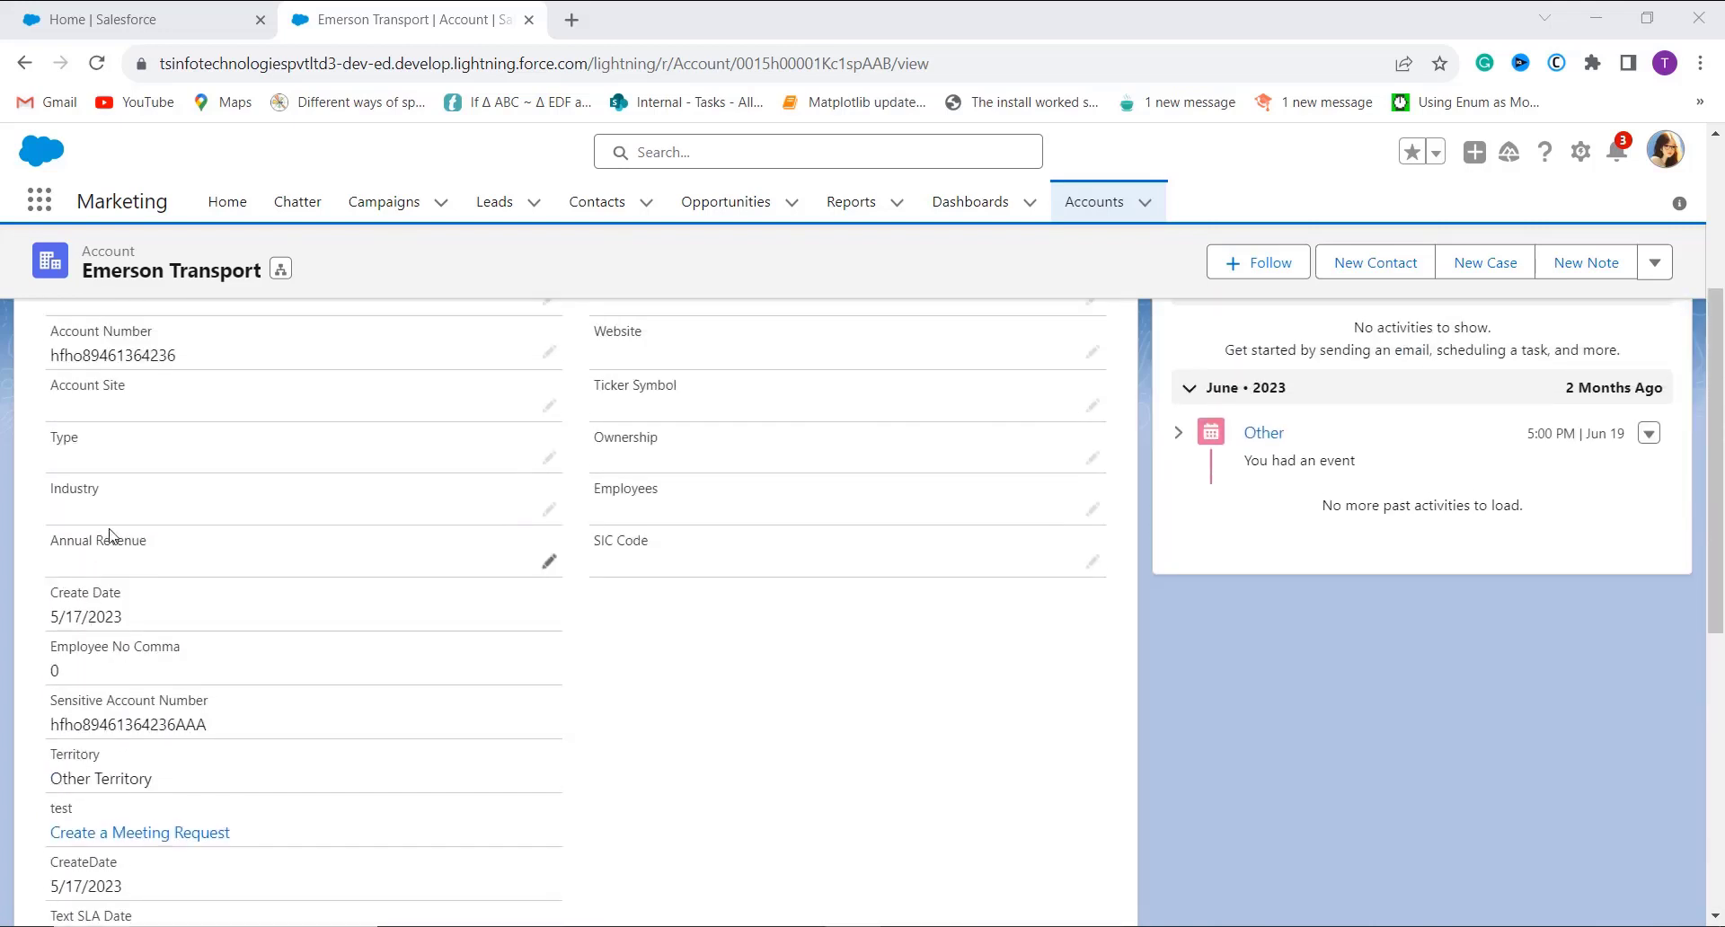
scroll(109, 535, down, 5)
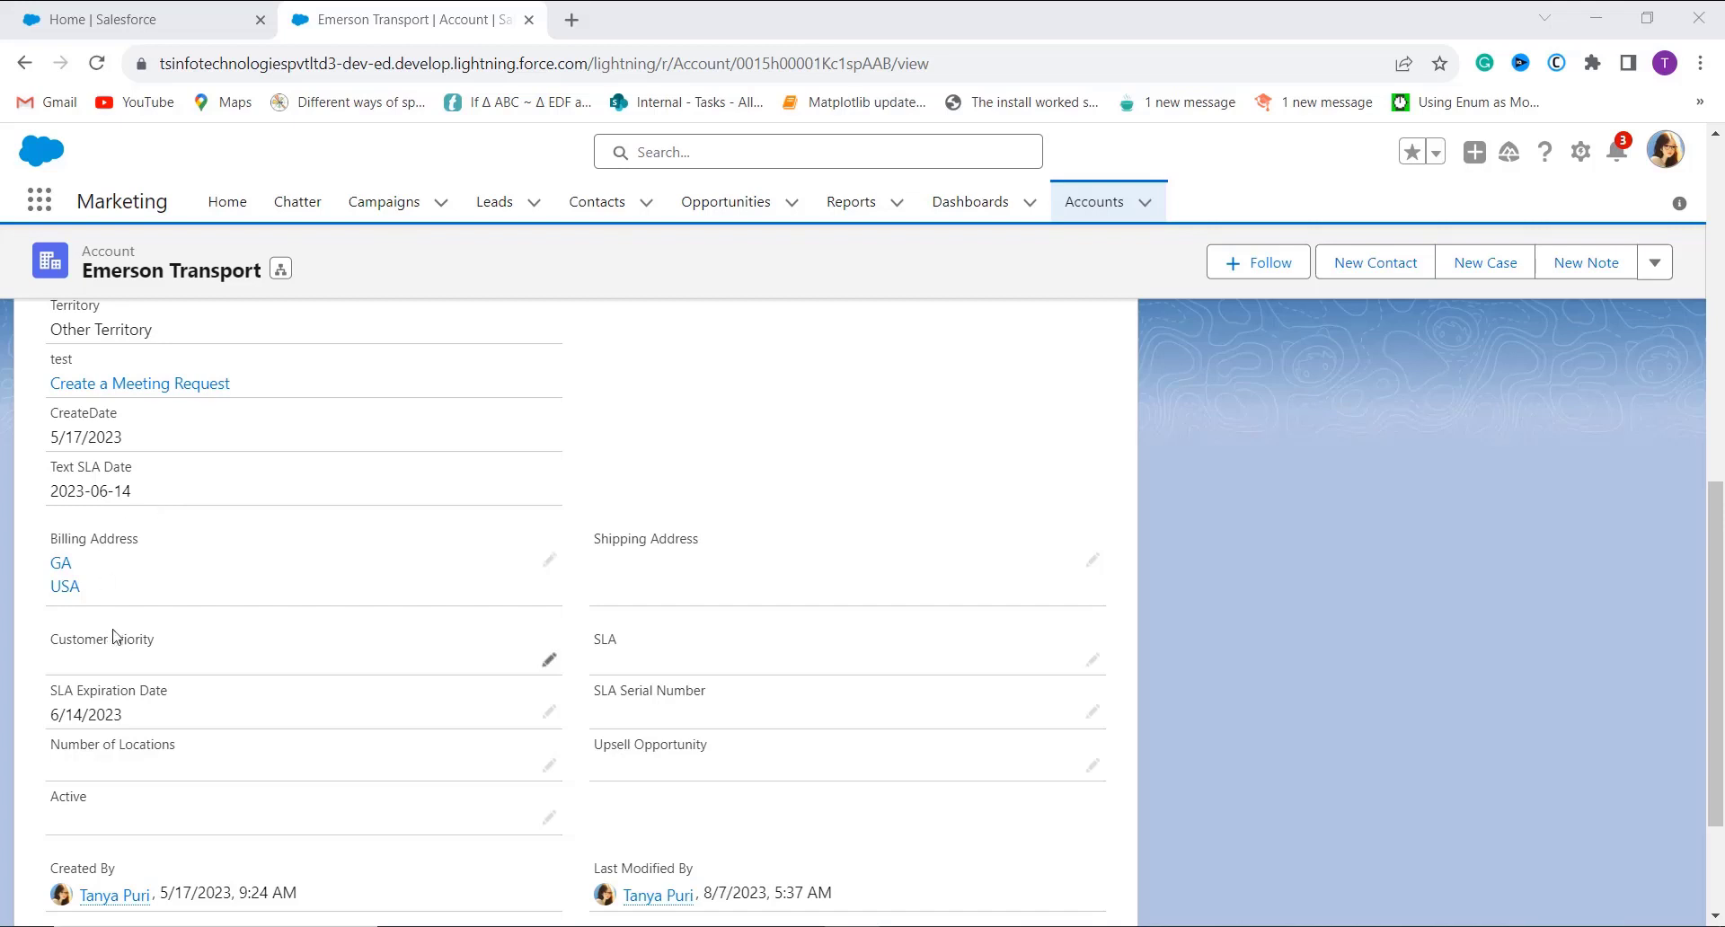
scroll(115, 627, down, 2)
scroll(124, 604, up, 2)
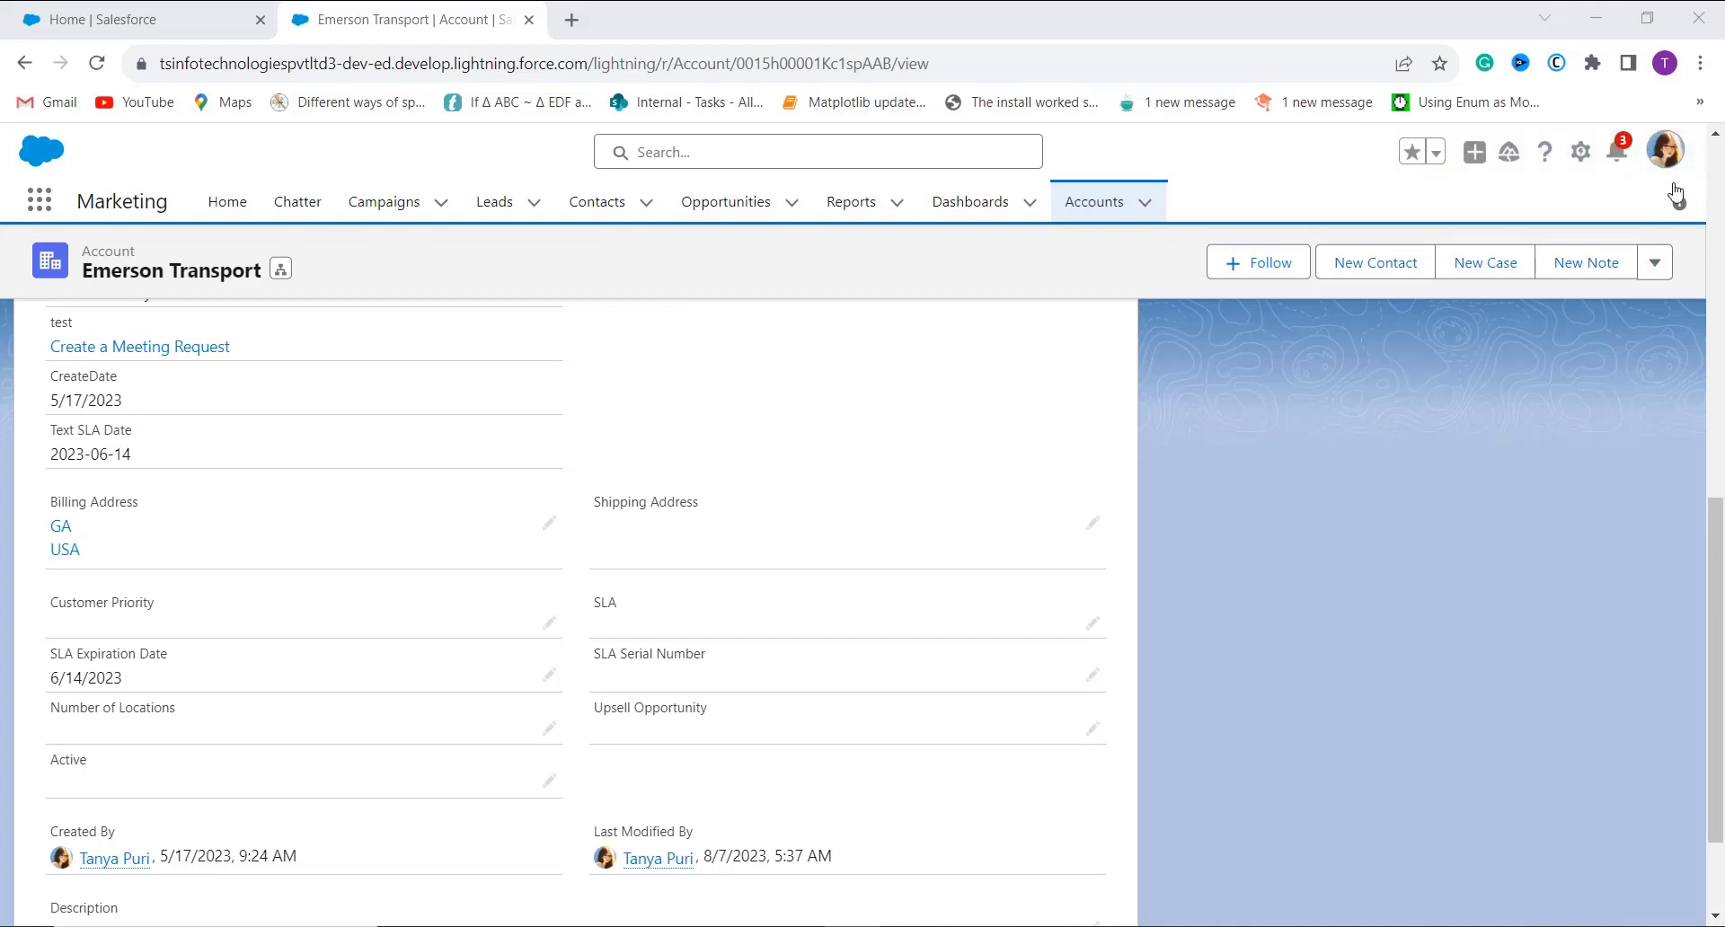
- Switch to Salesforce Classic and go to Setup
click(1667, 158)
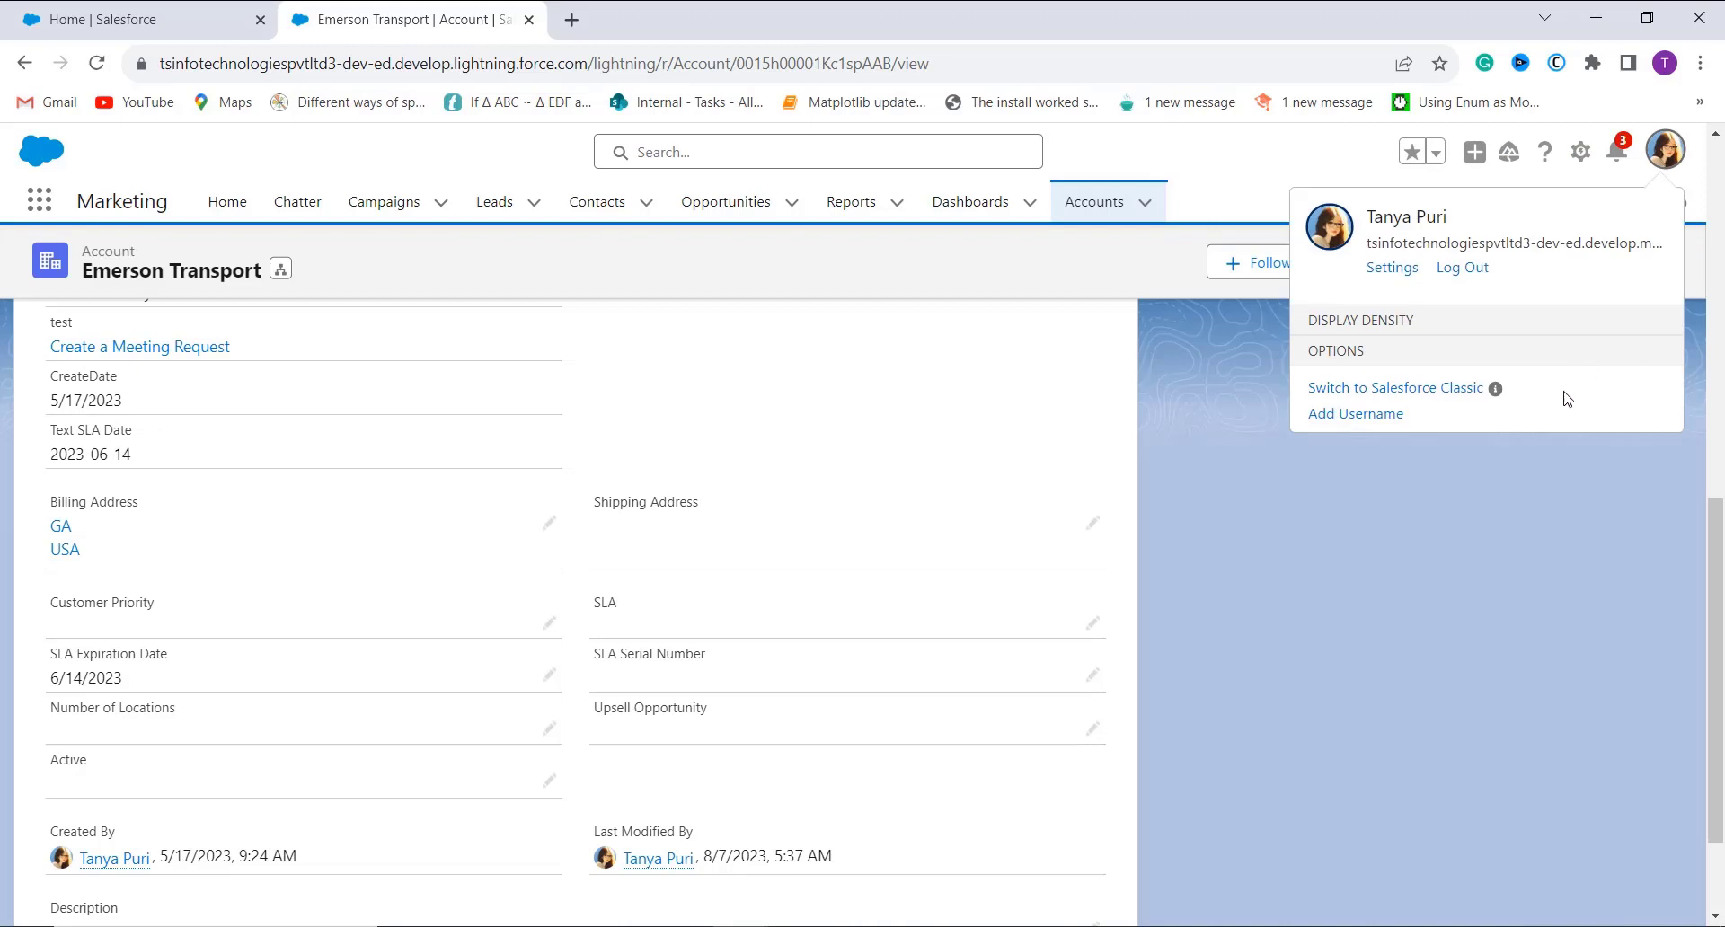
click(1454, 478)
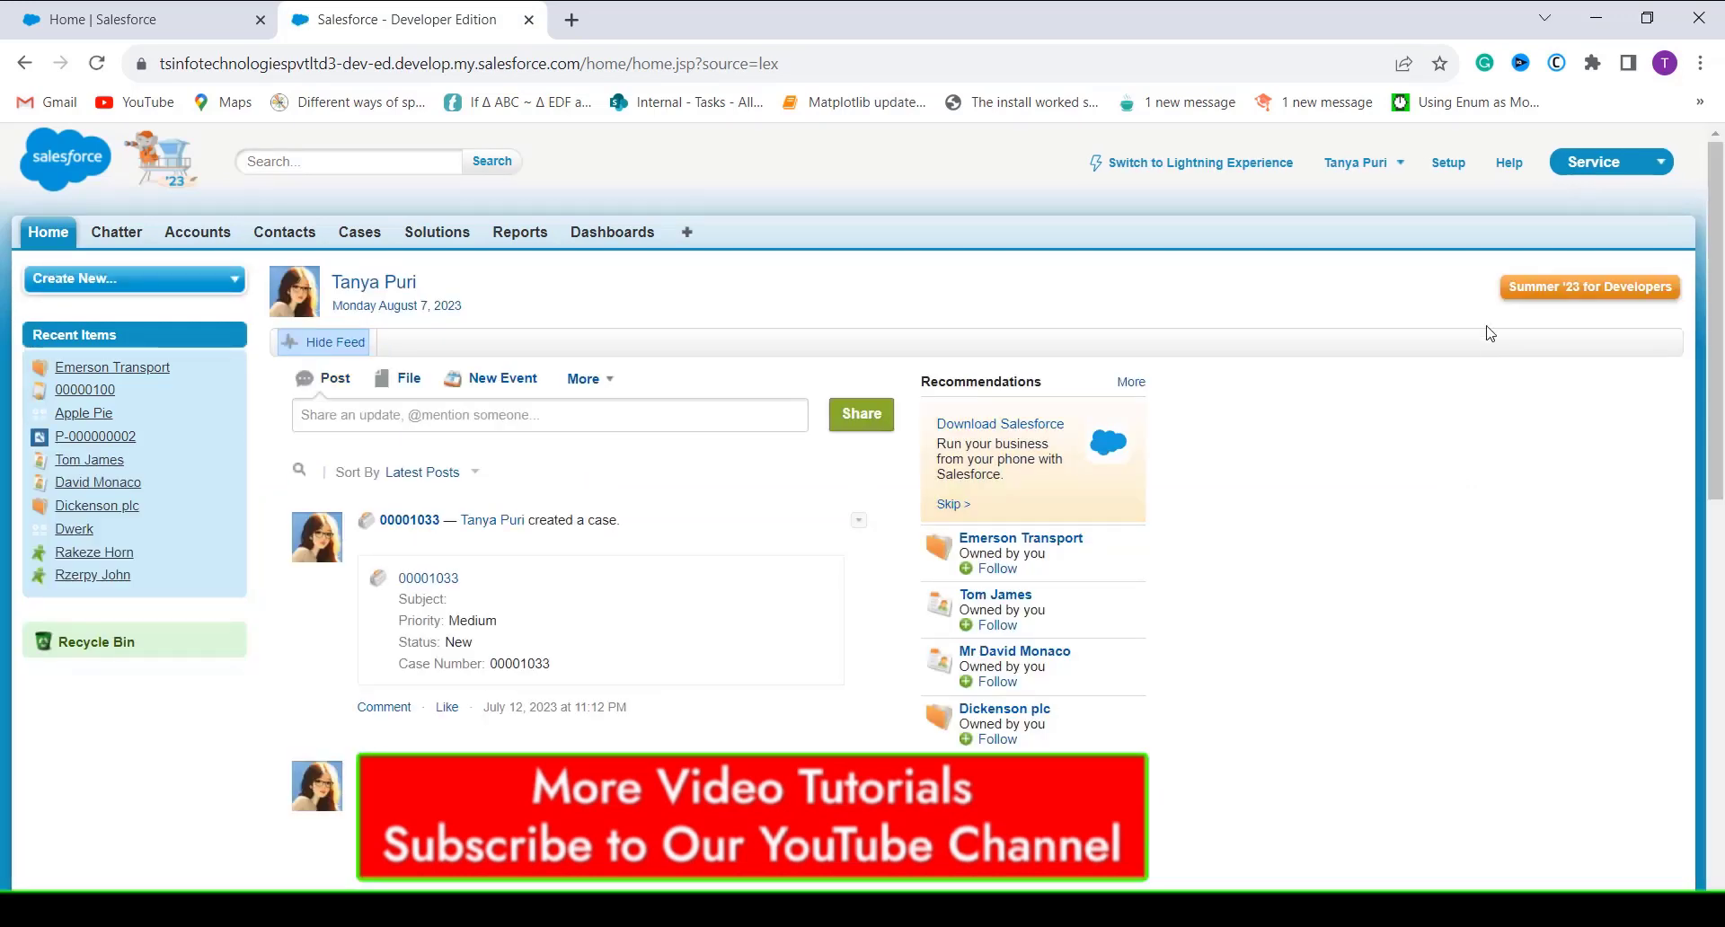
click(1454, 167)
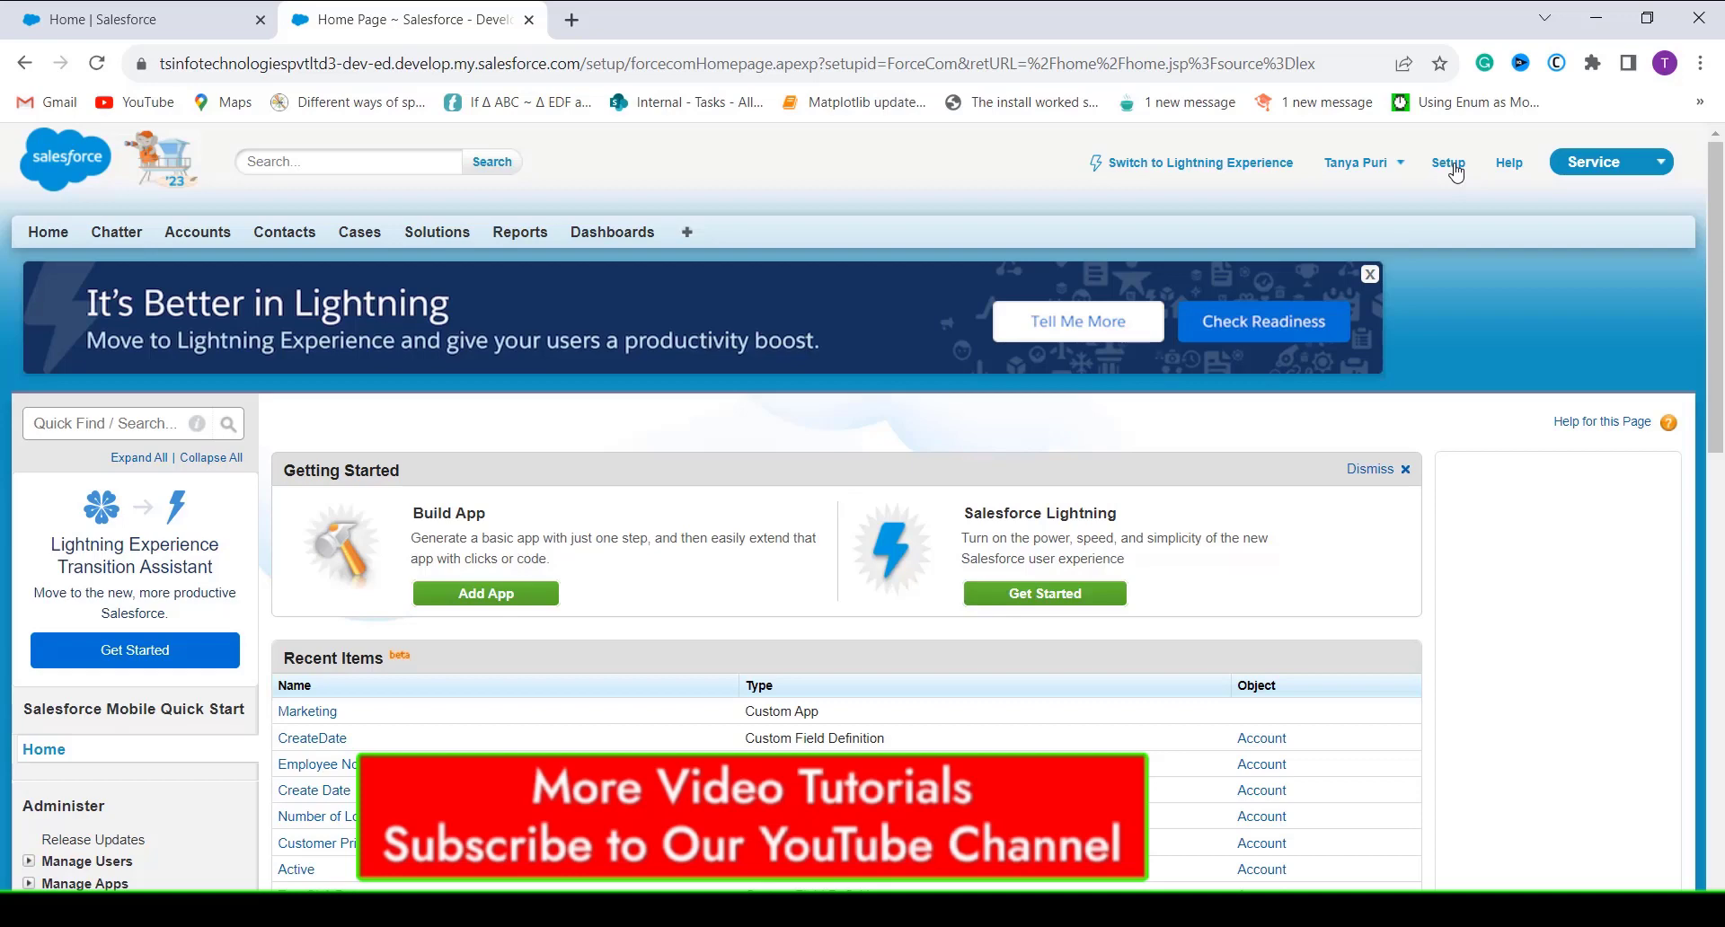
- Expand Build > Customize > Campaigns and open the Campaign Fields list
scroll(247, 619, down, 1)
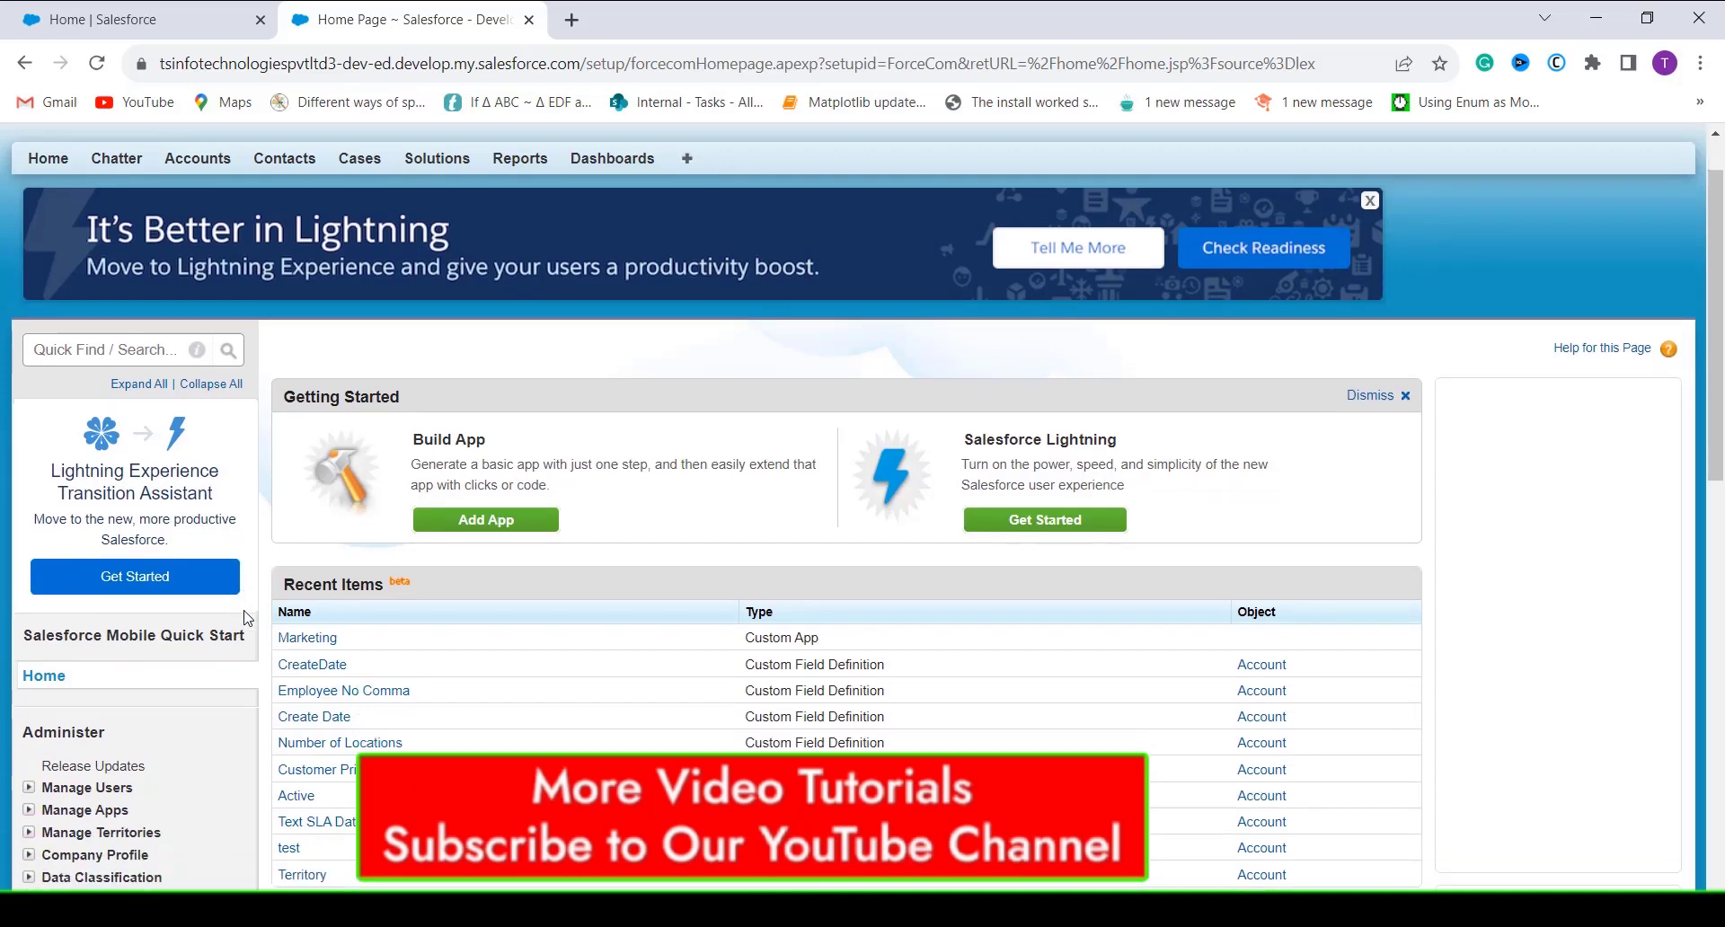
scroll(247, 618, down, 10)
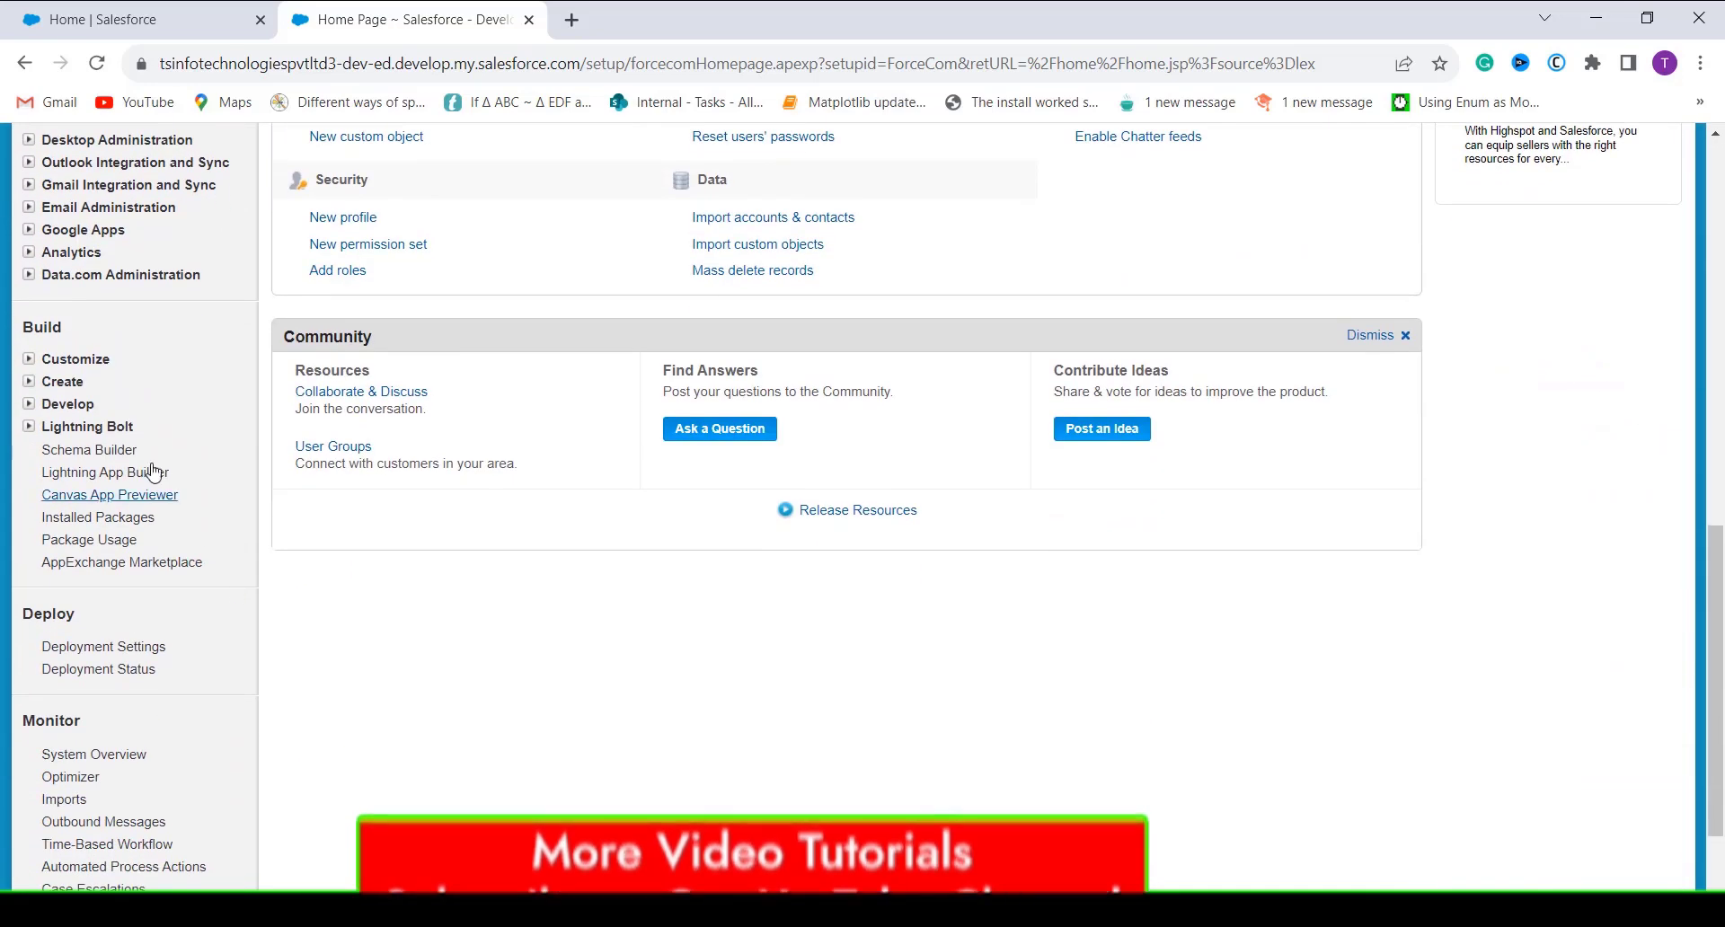
click(28, 360)
scroll(90, 430, down, 2)
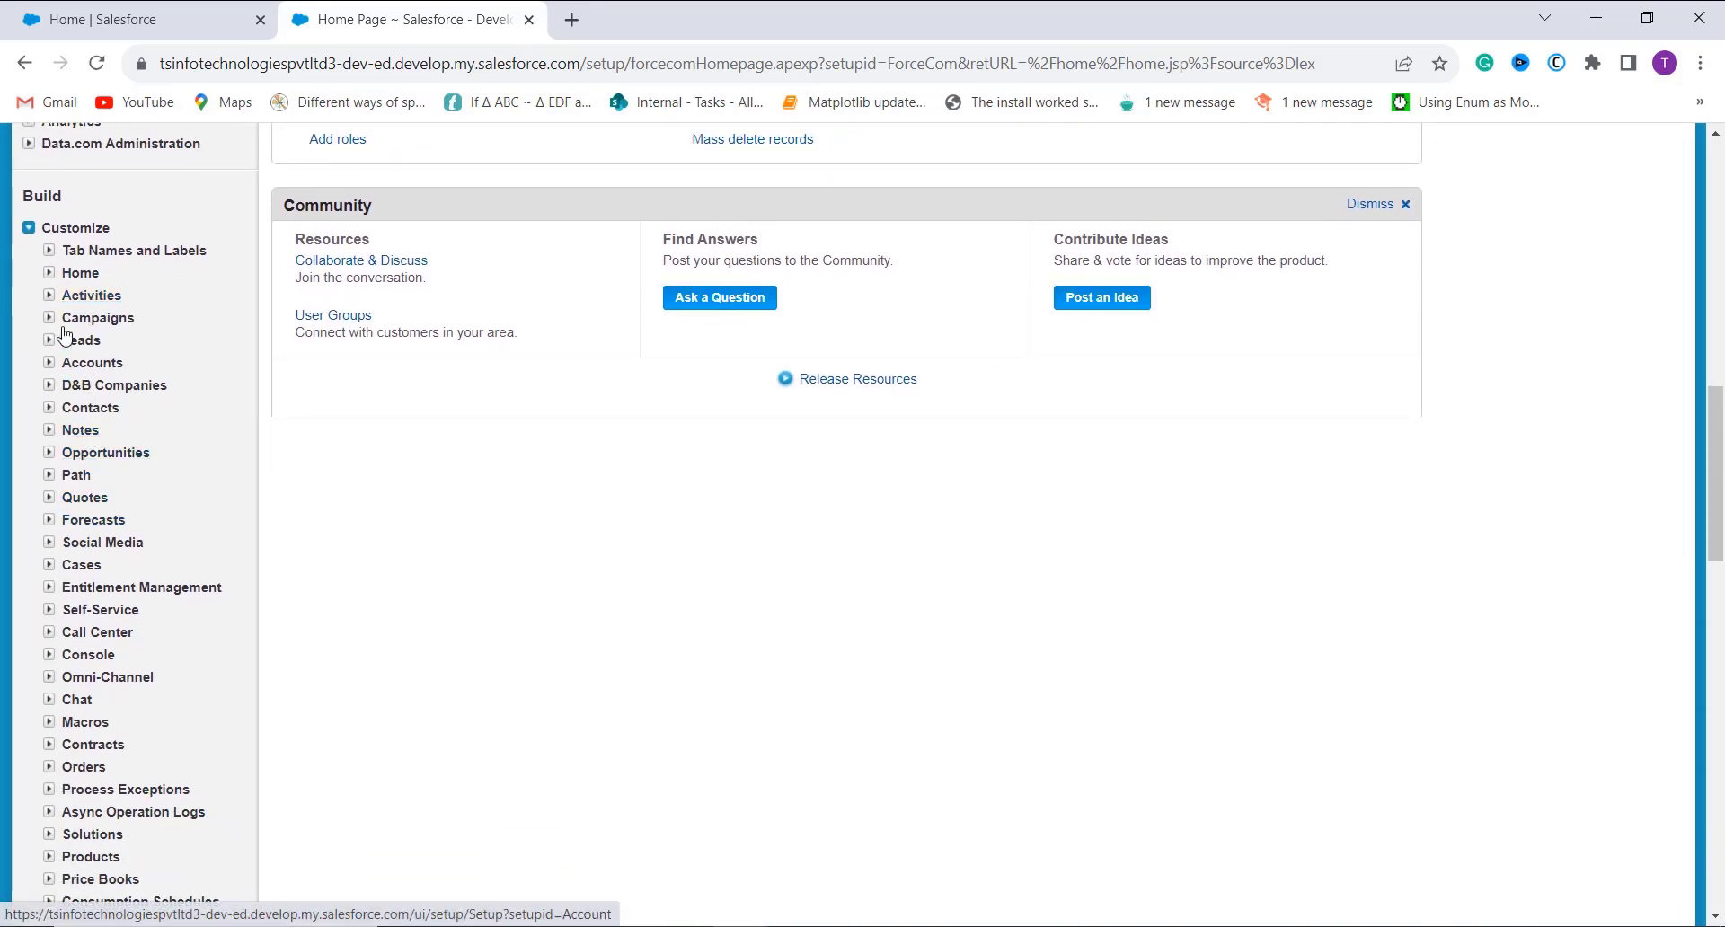
click(50, 322)
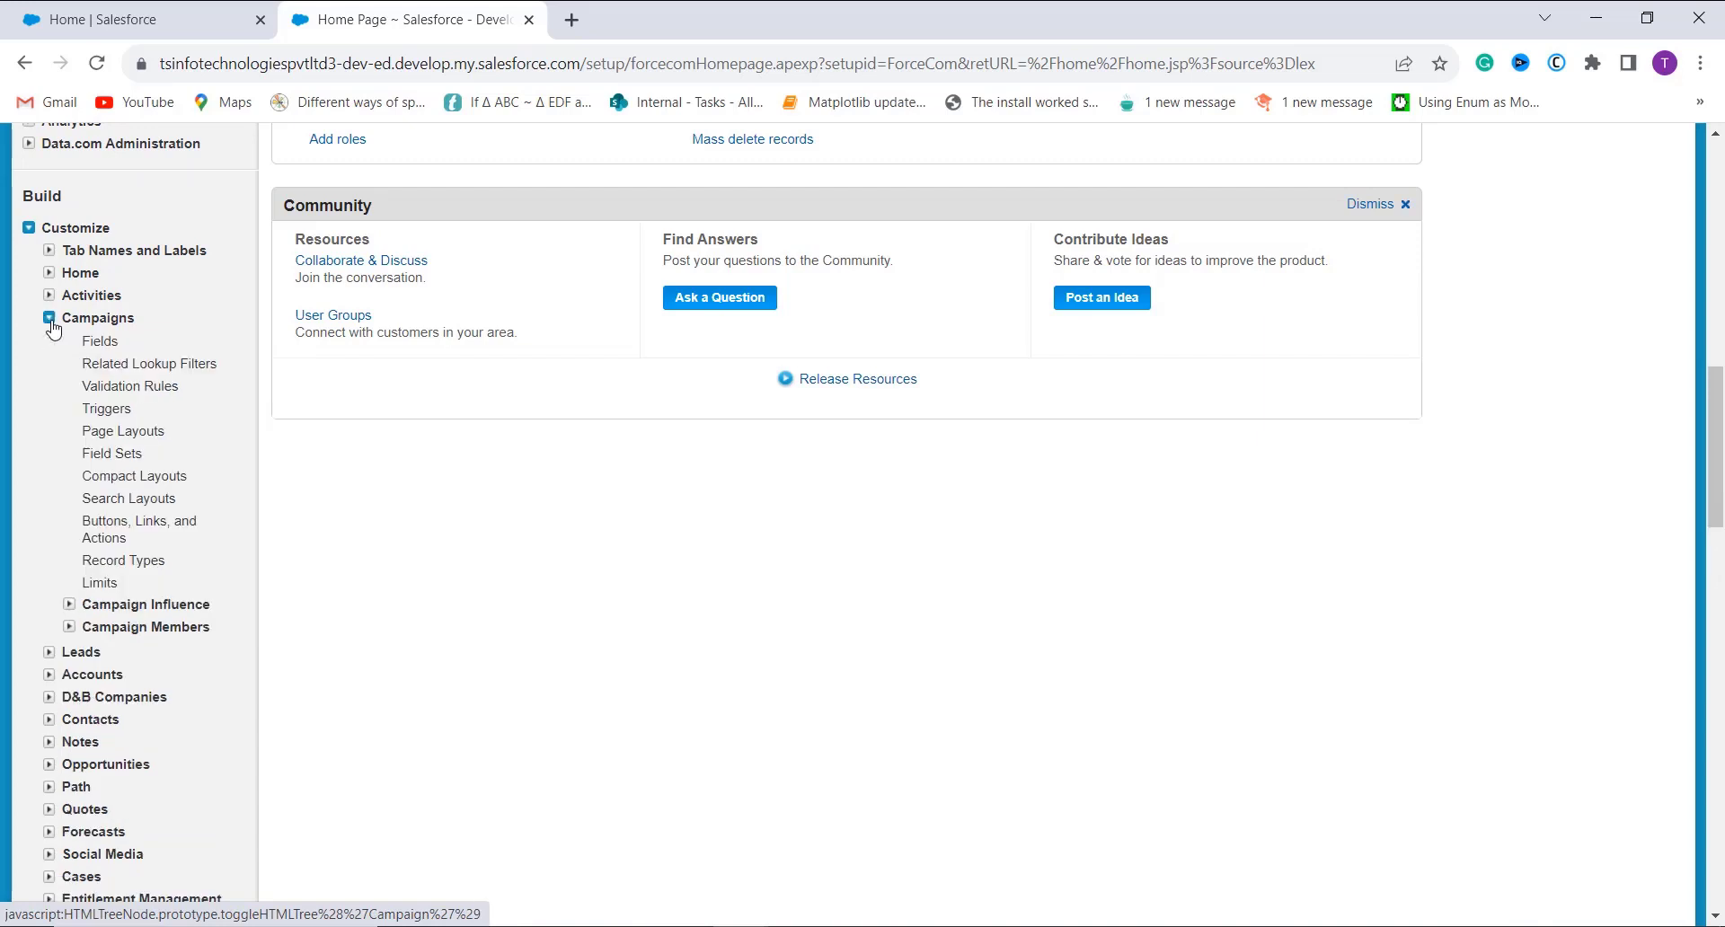
click(100, 341)
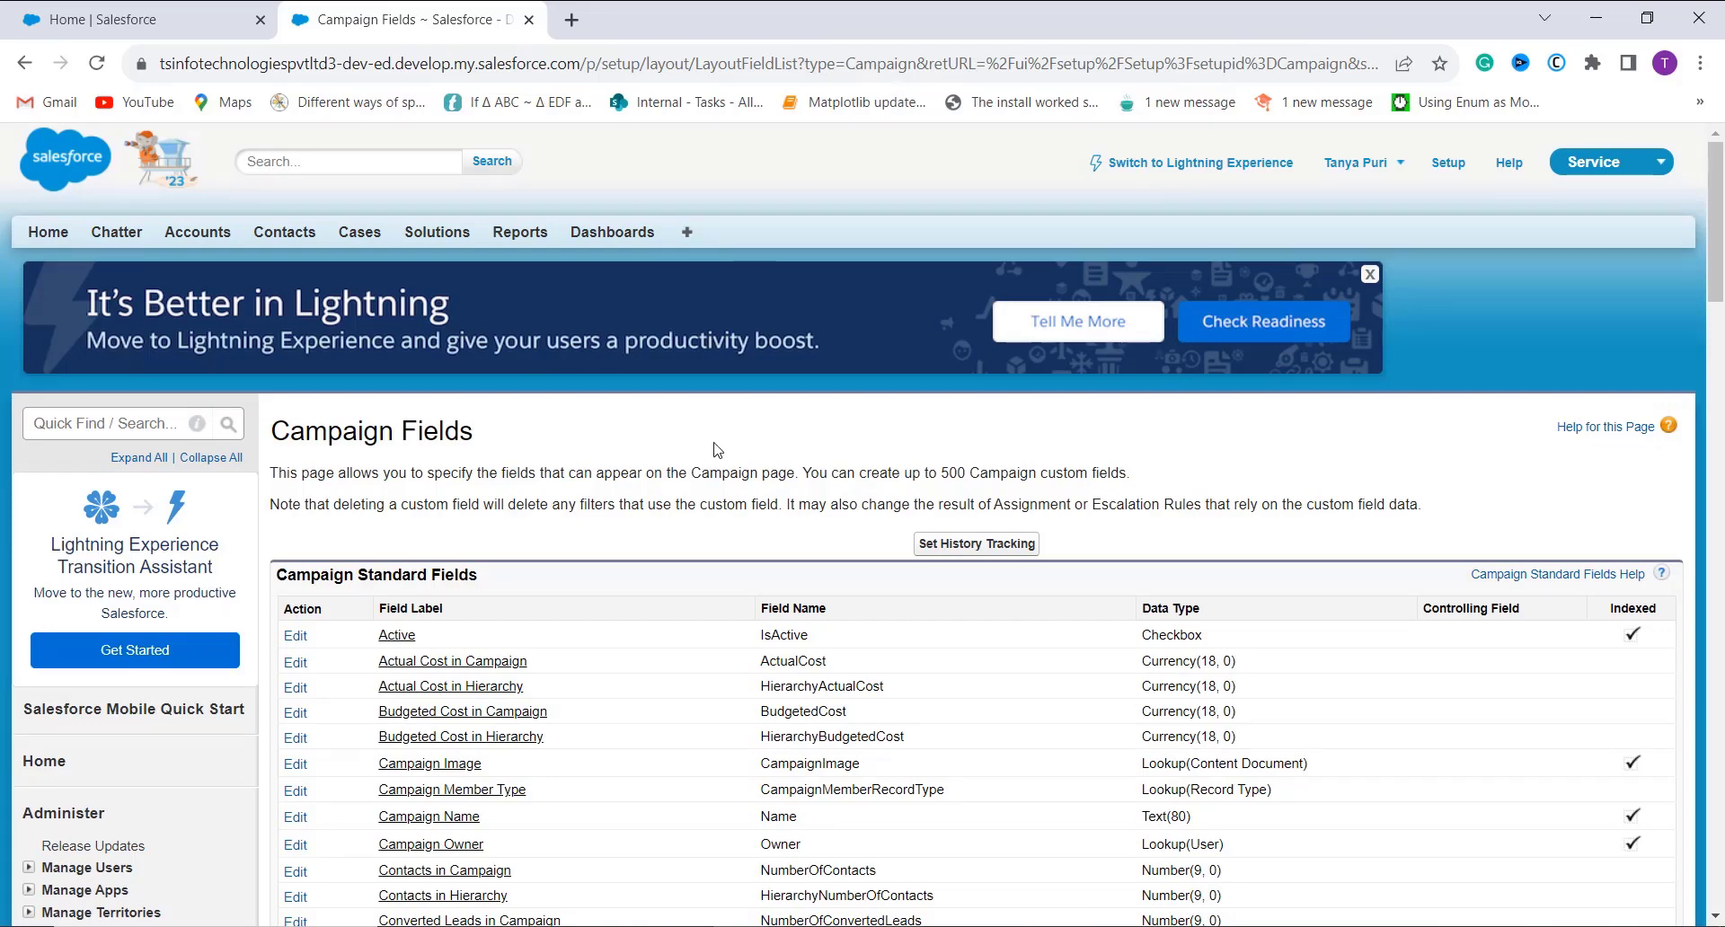
scroll(718, 449, down, 3)
scroll(718, 450, down, 10)
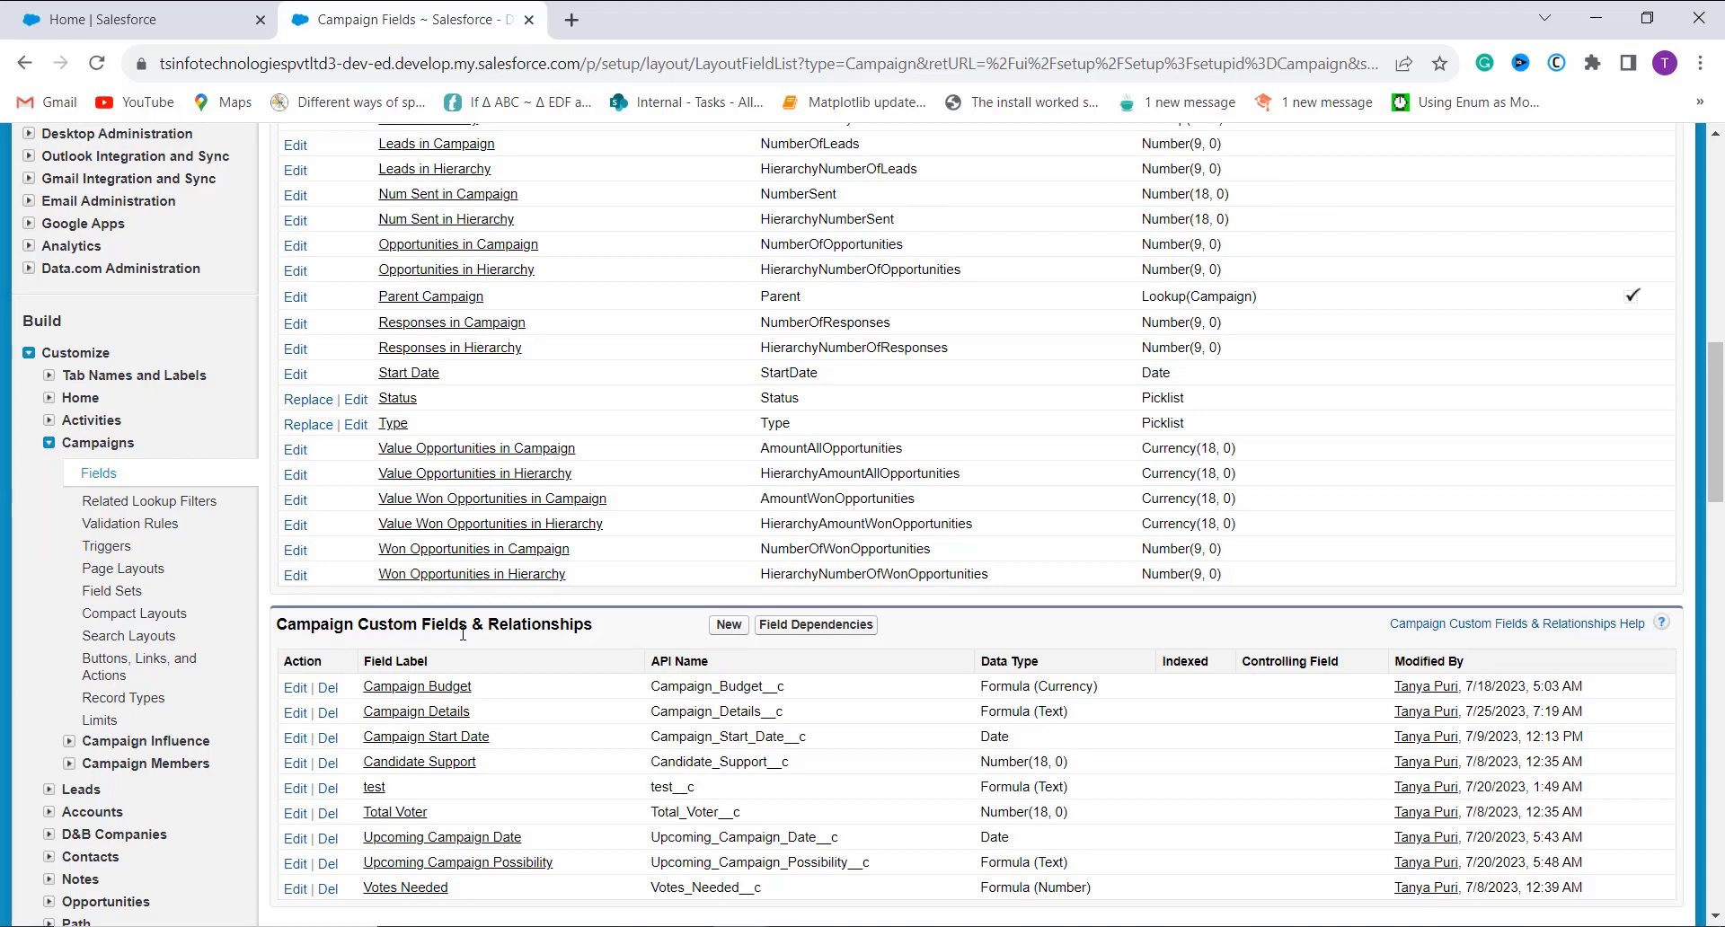
scroll(676, 647, down, 1)
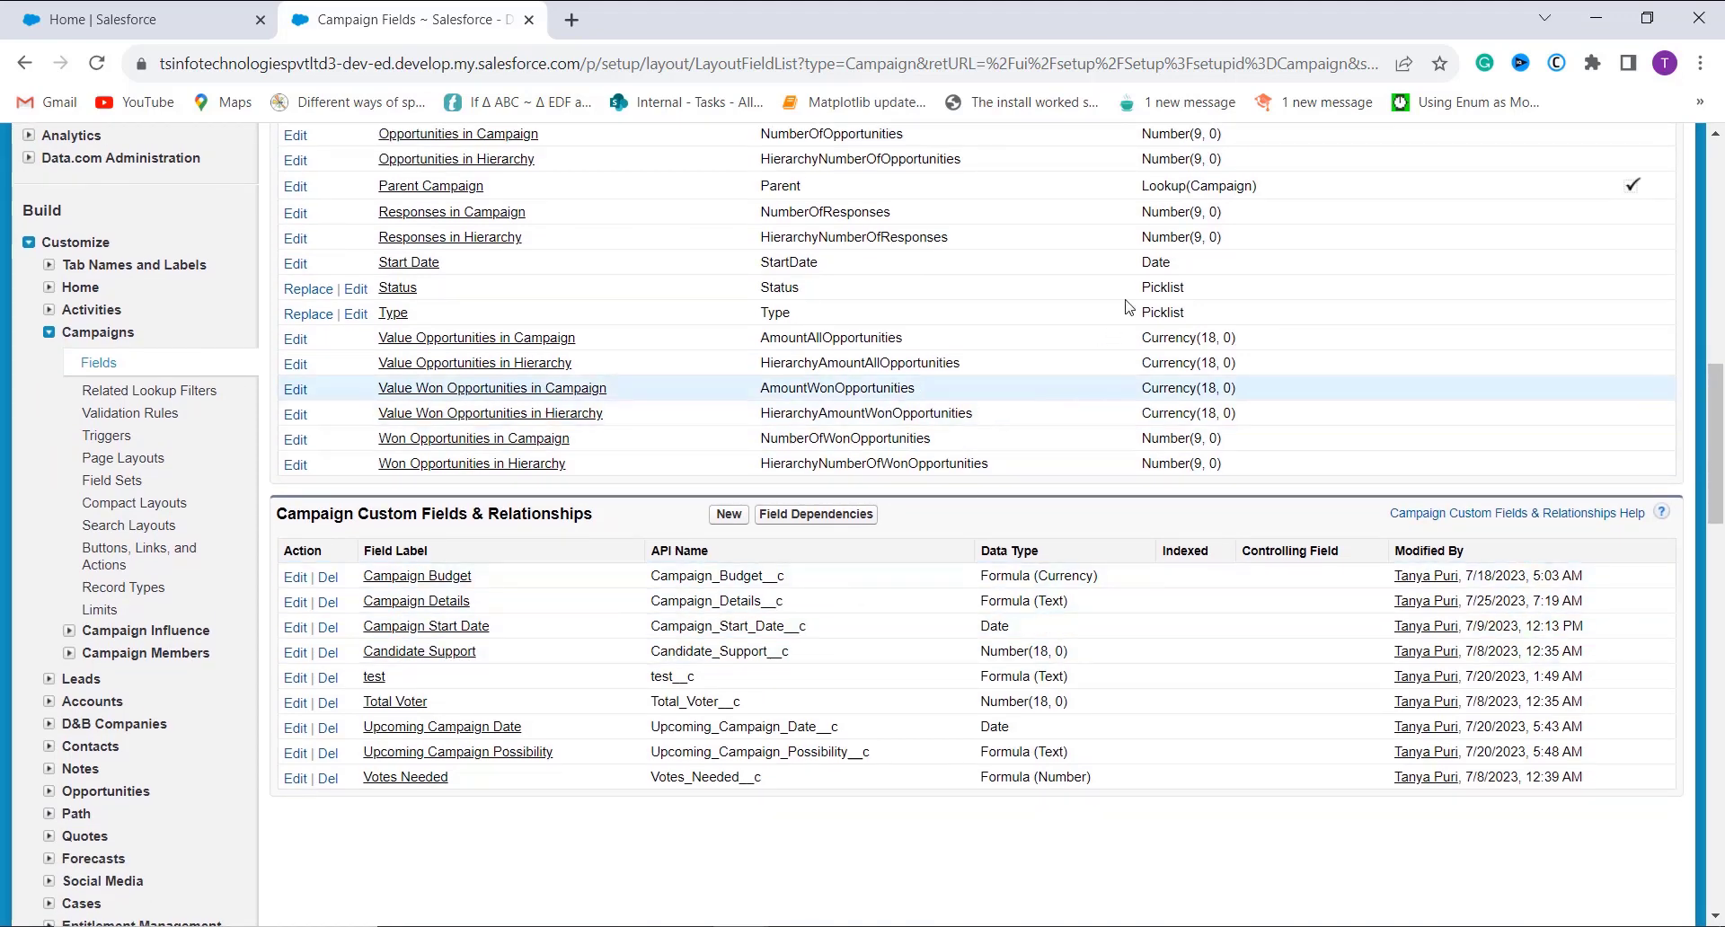
scroll(766, 634, up, 1)
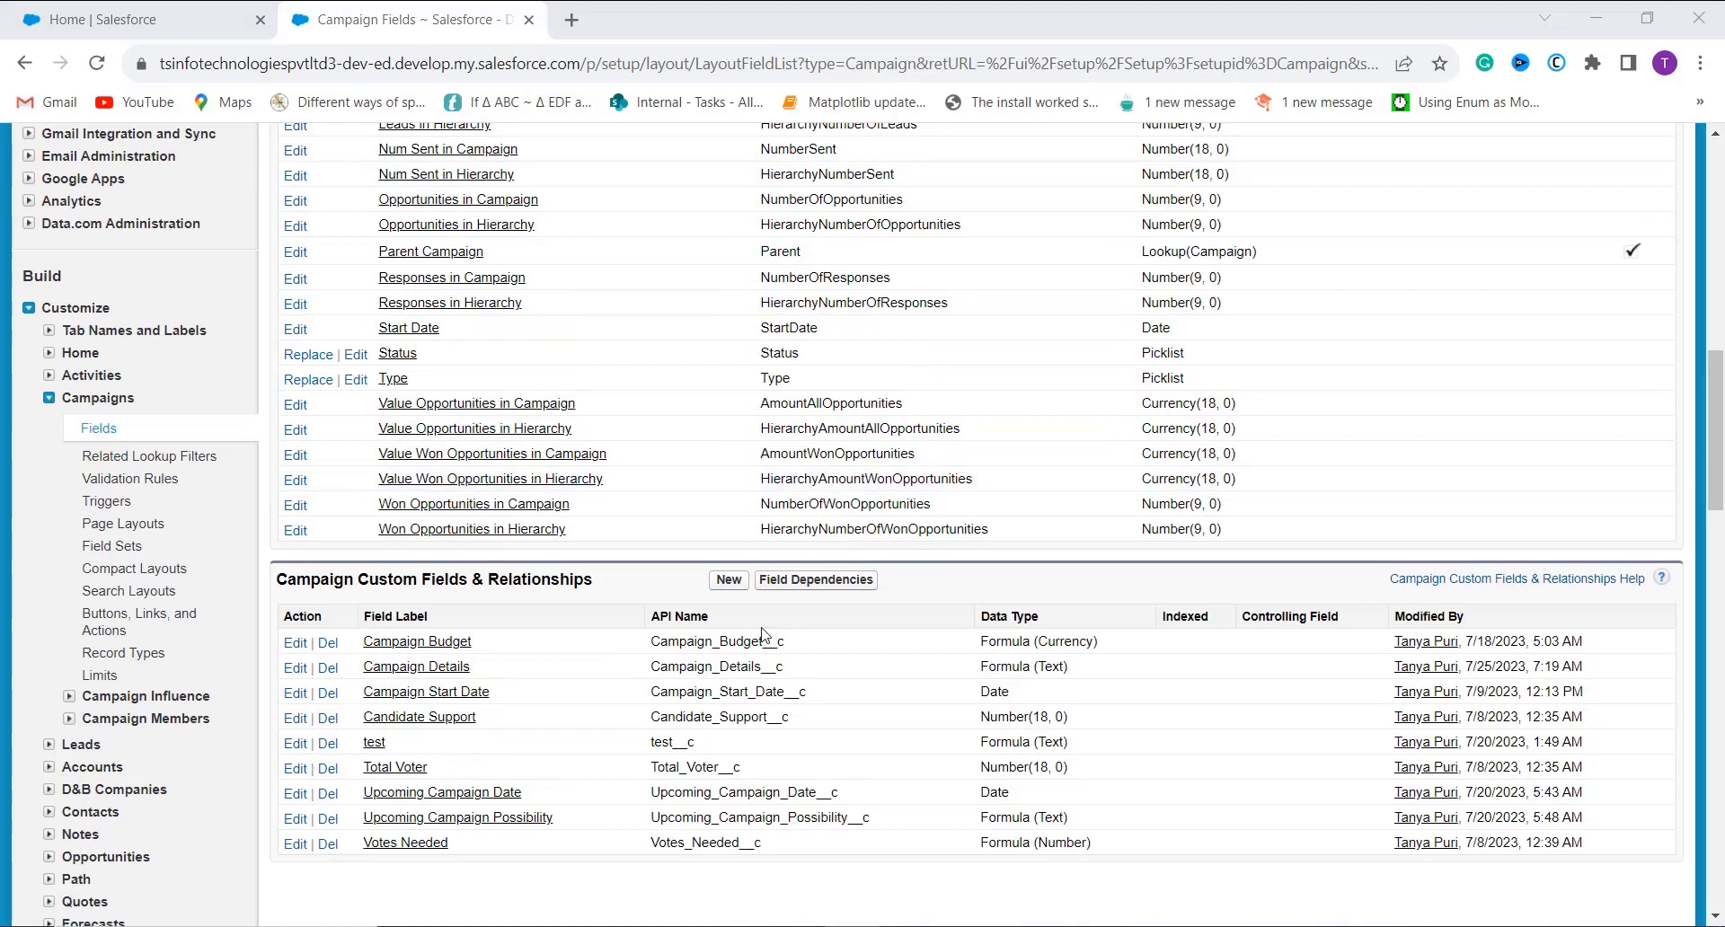
- Start a new Campaign custom field of type Formula
click(728, 581)
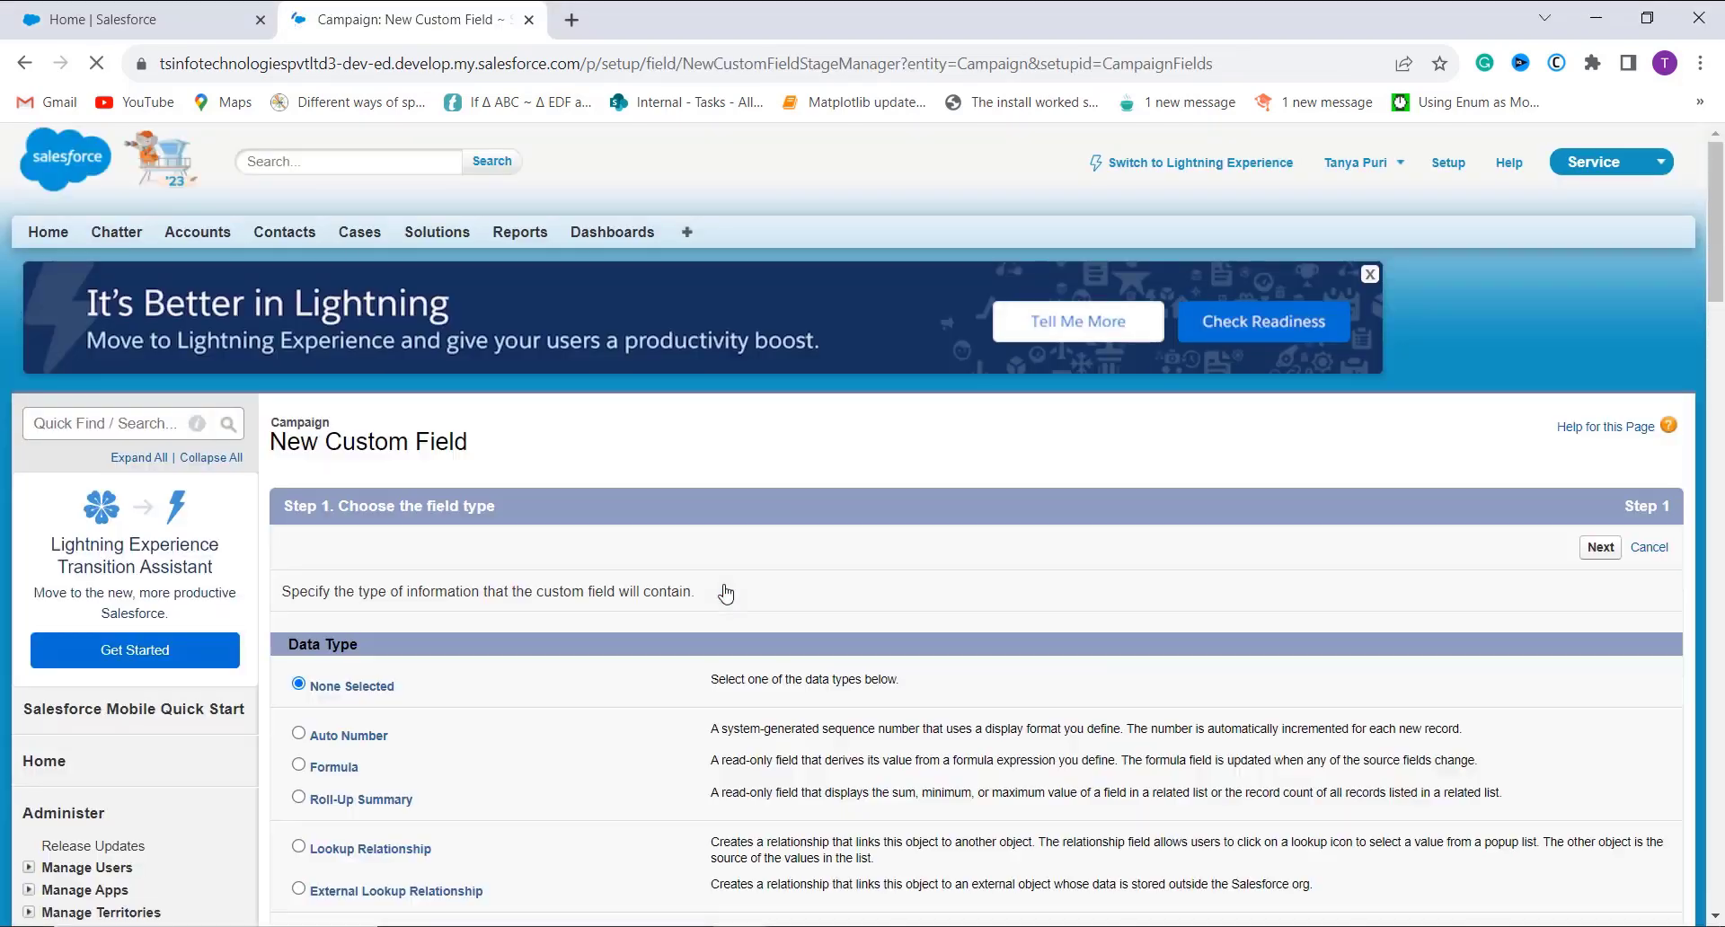
scroll(725, 593, down, 3)
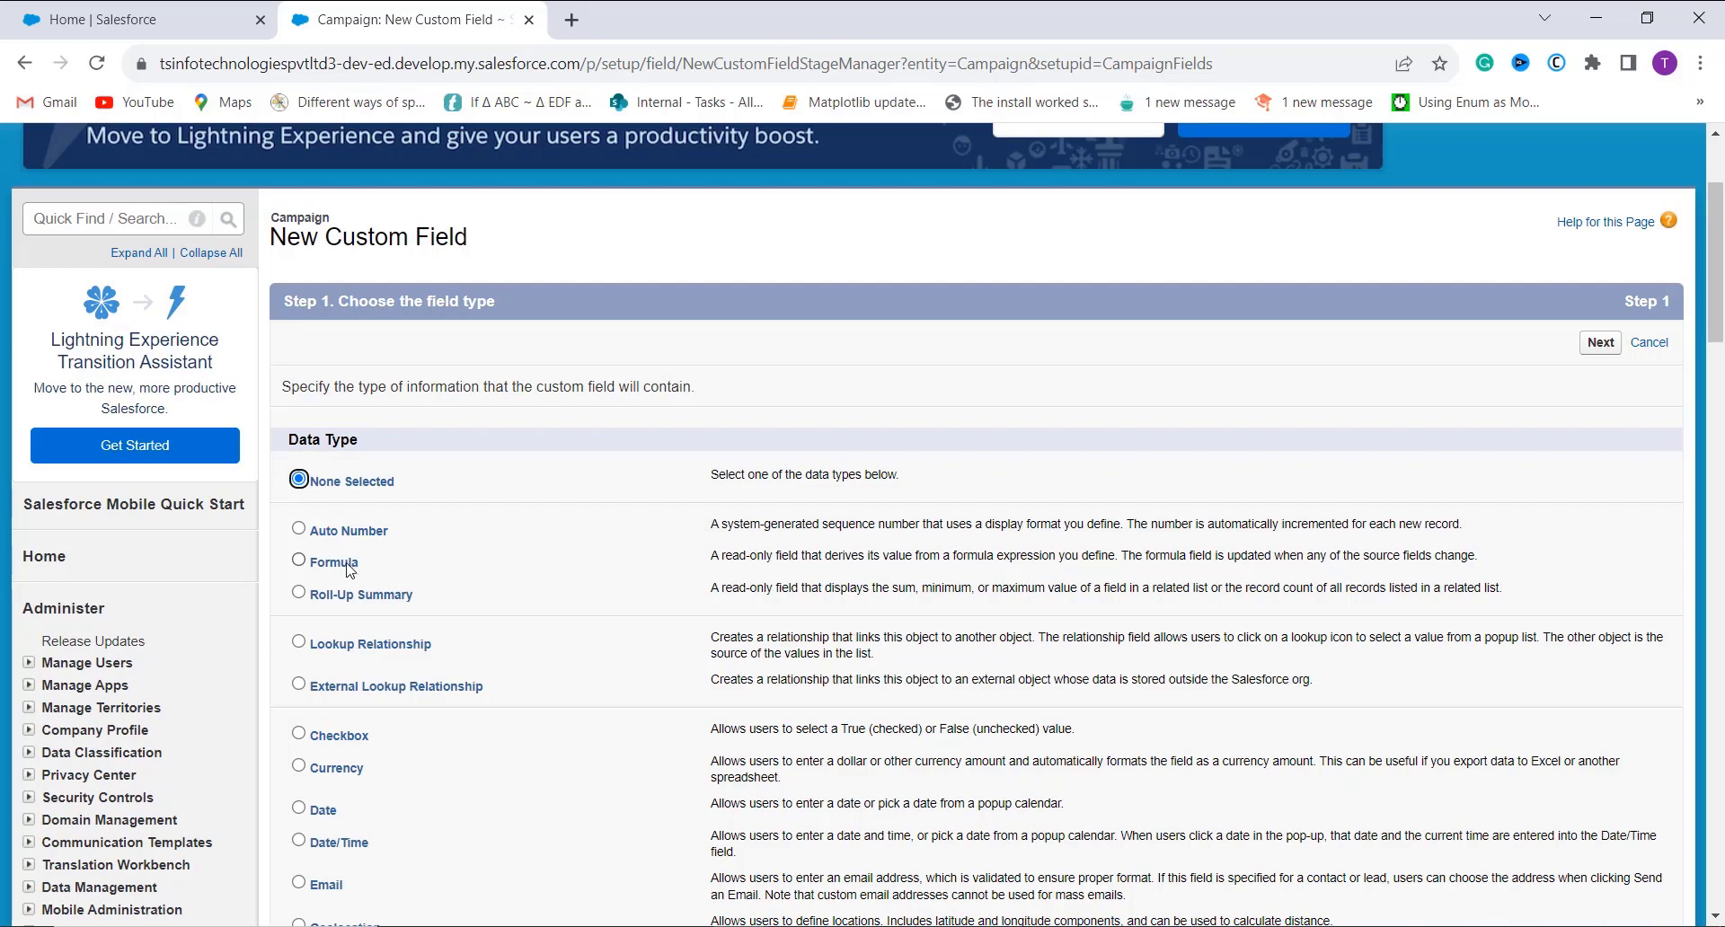
click(299, 560)
click(1600, 343)
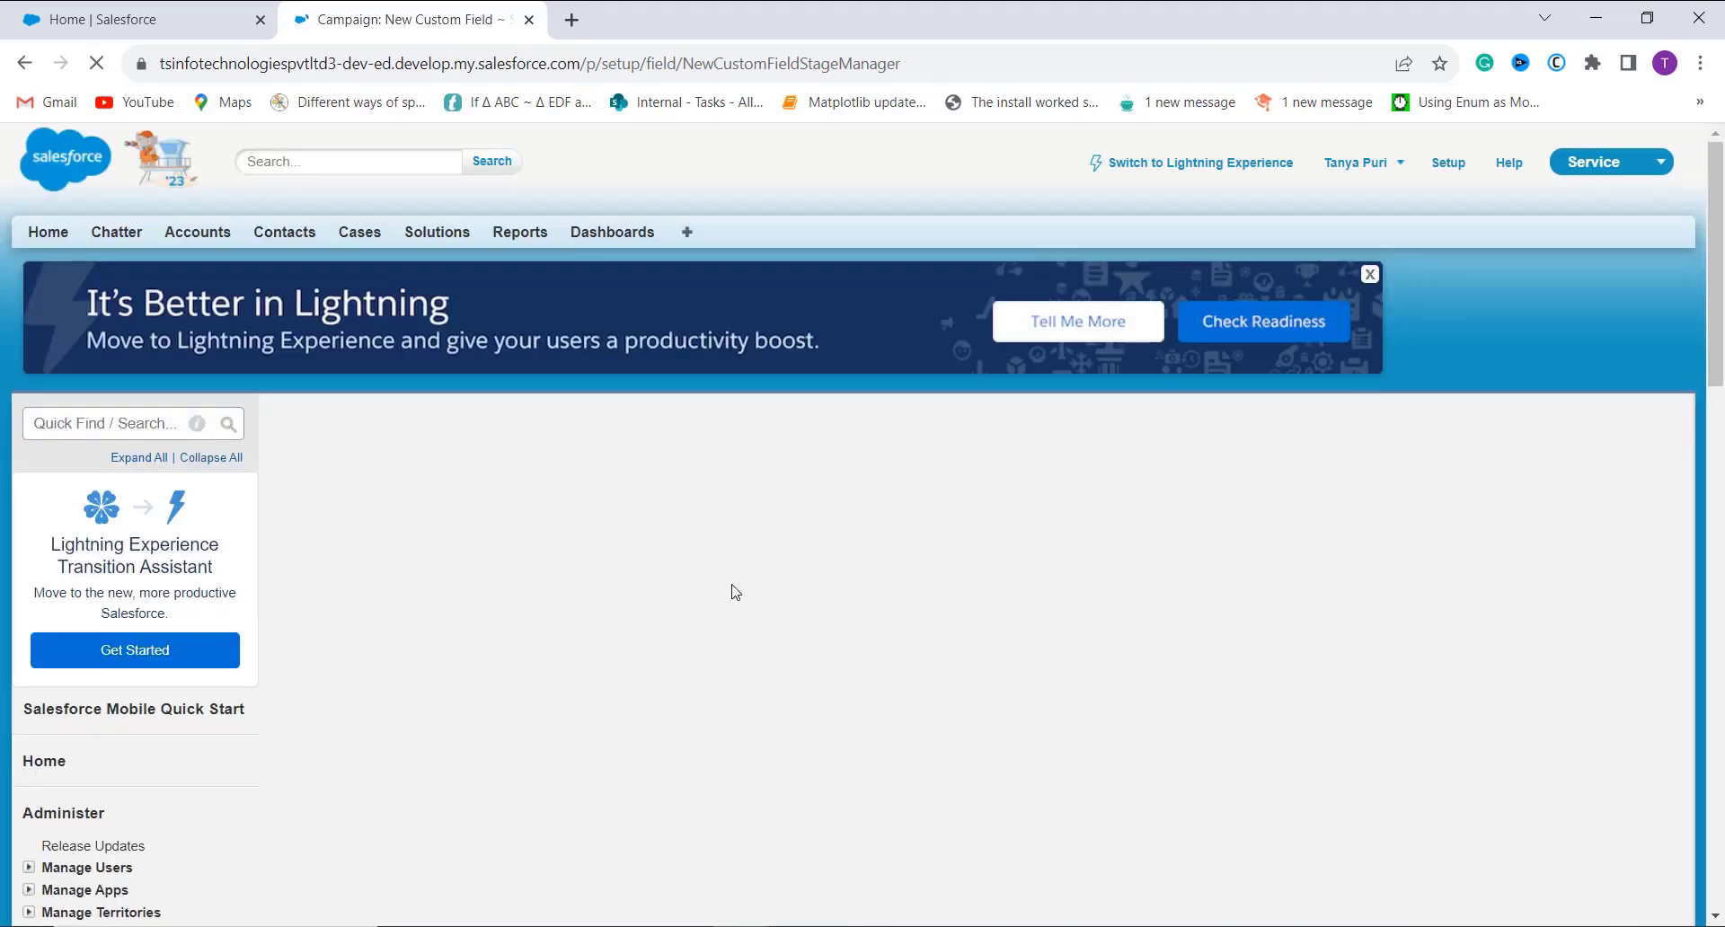
- Label it 'Text Start Date' (Text_Start_Date) with a Text return type
click(592, 593)
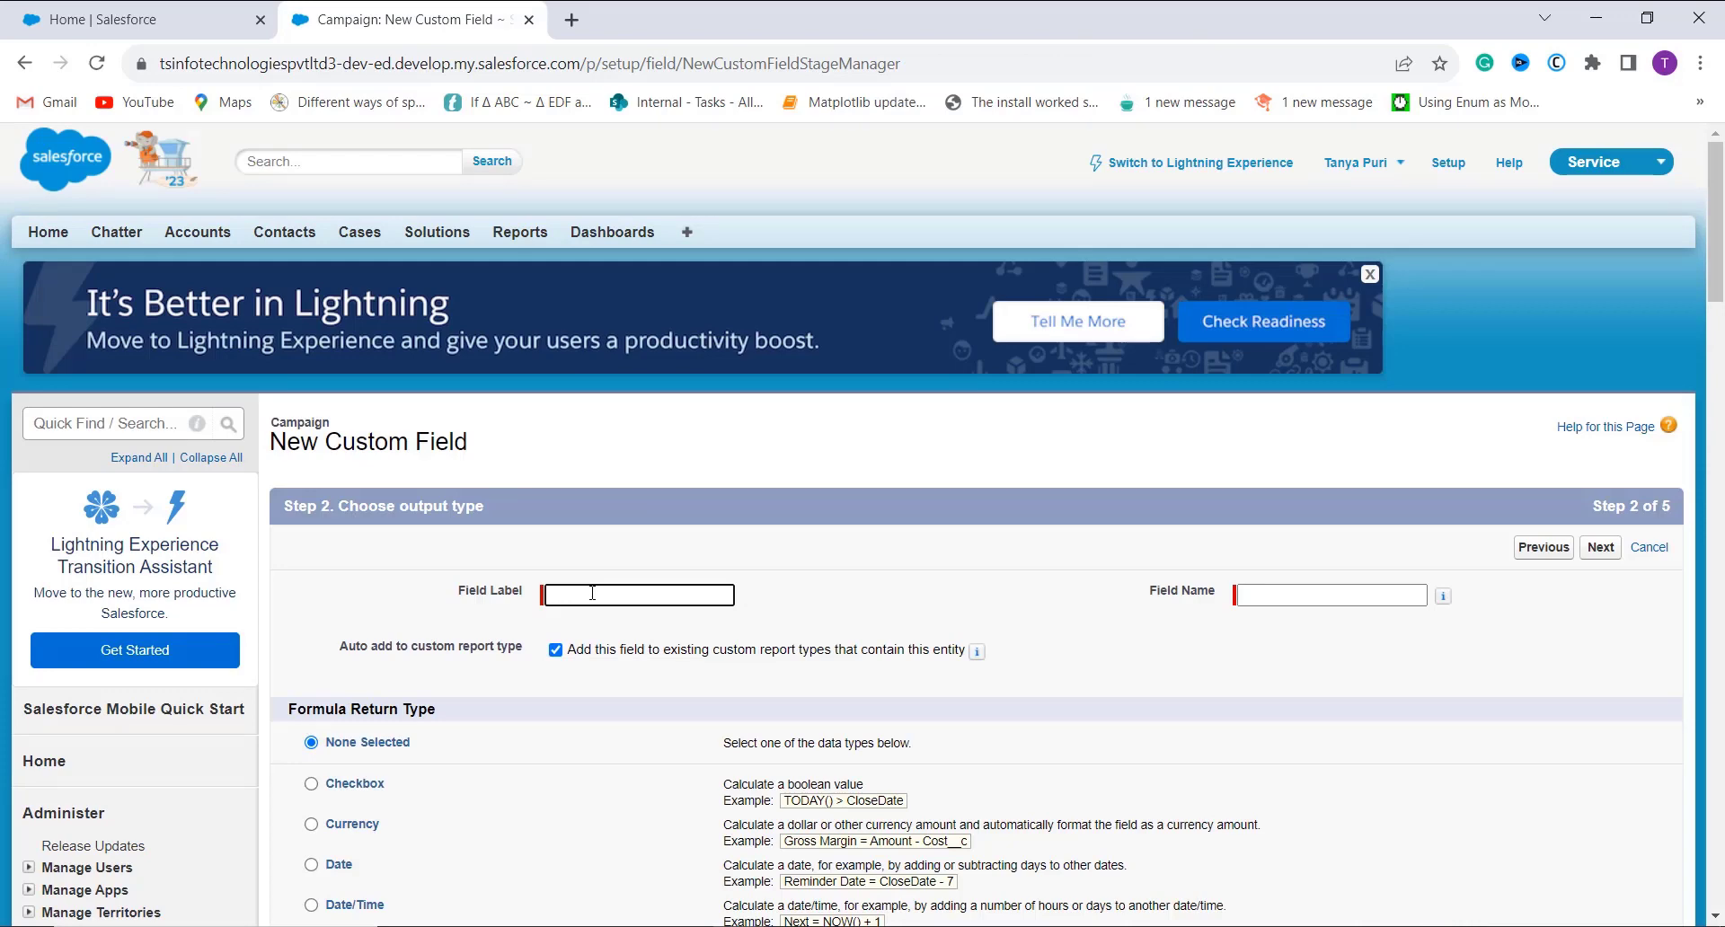
text(Text Start Date)
click(818, 612)
scroll(809, 647, down, 2)
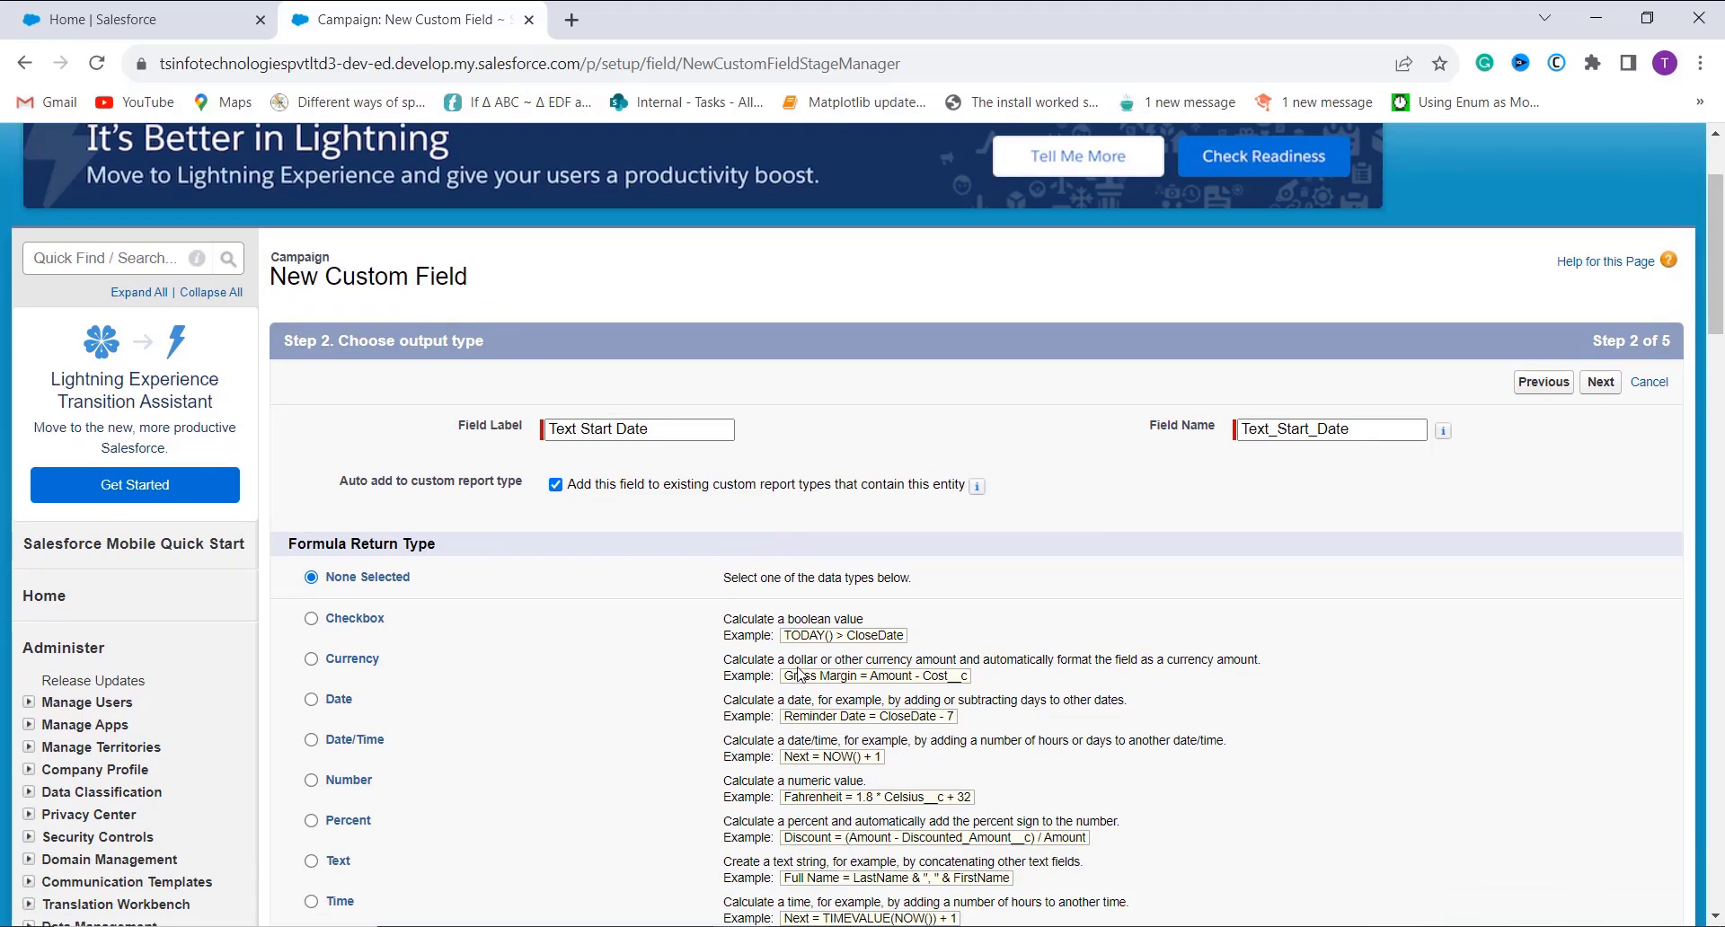
scroll(580, 678, down, 2)
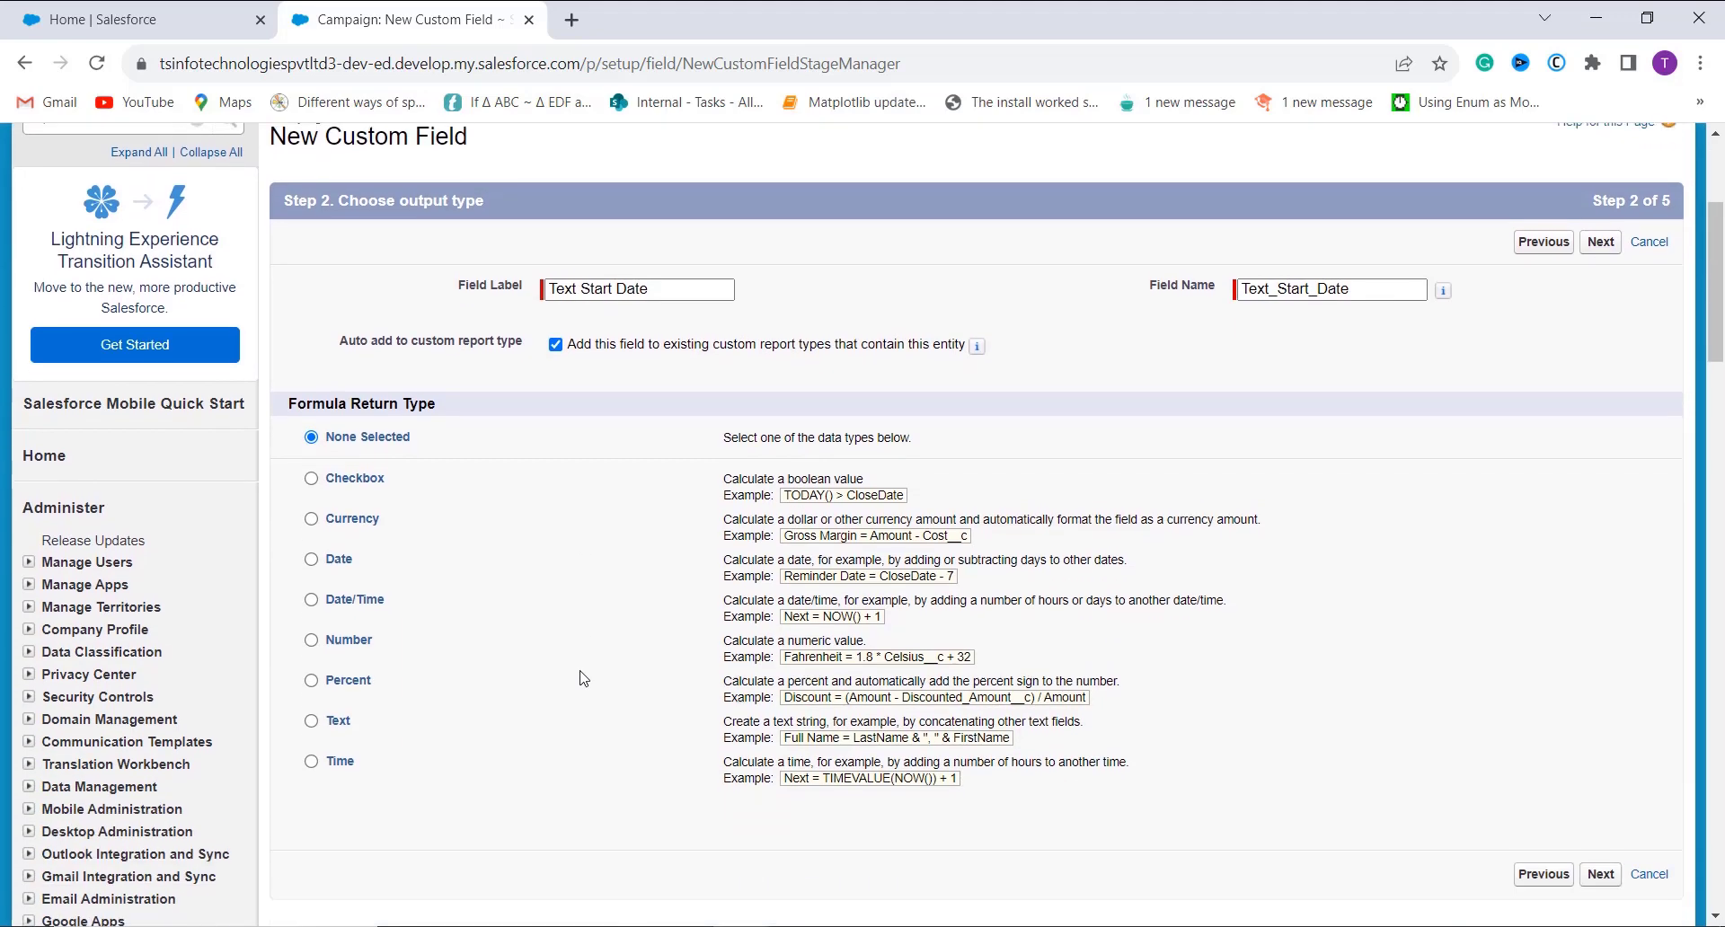
click(319, 721)
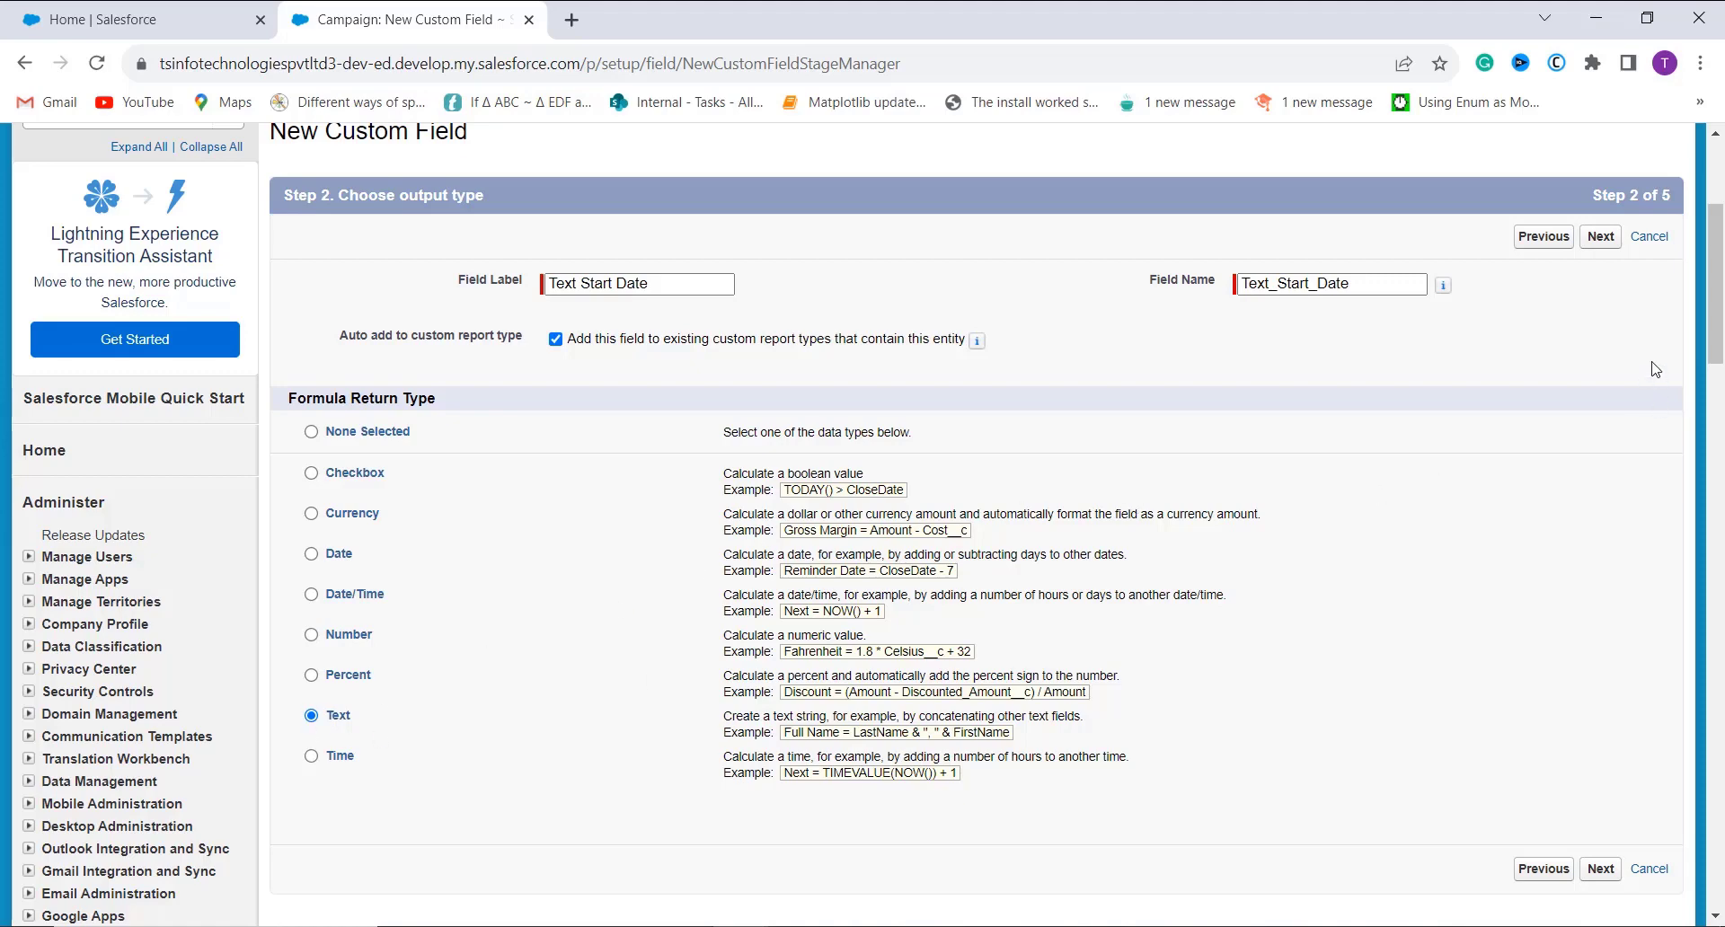
click(1613, 241)
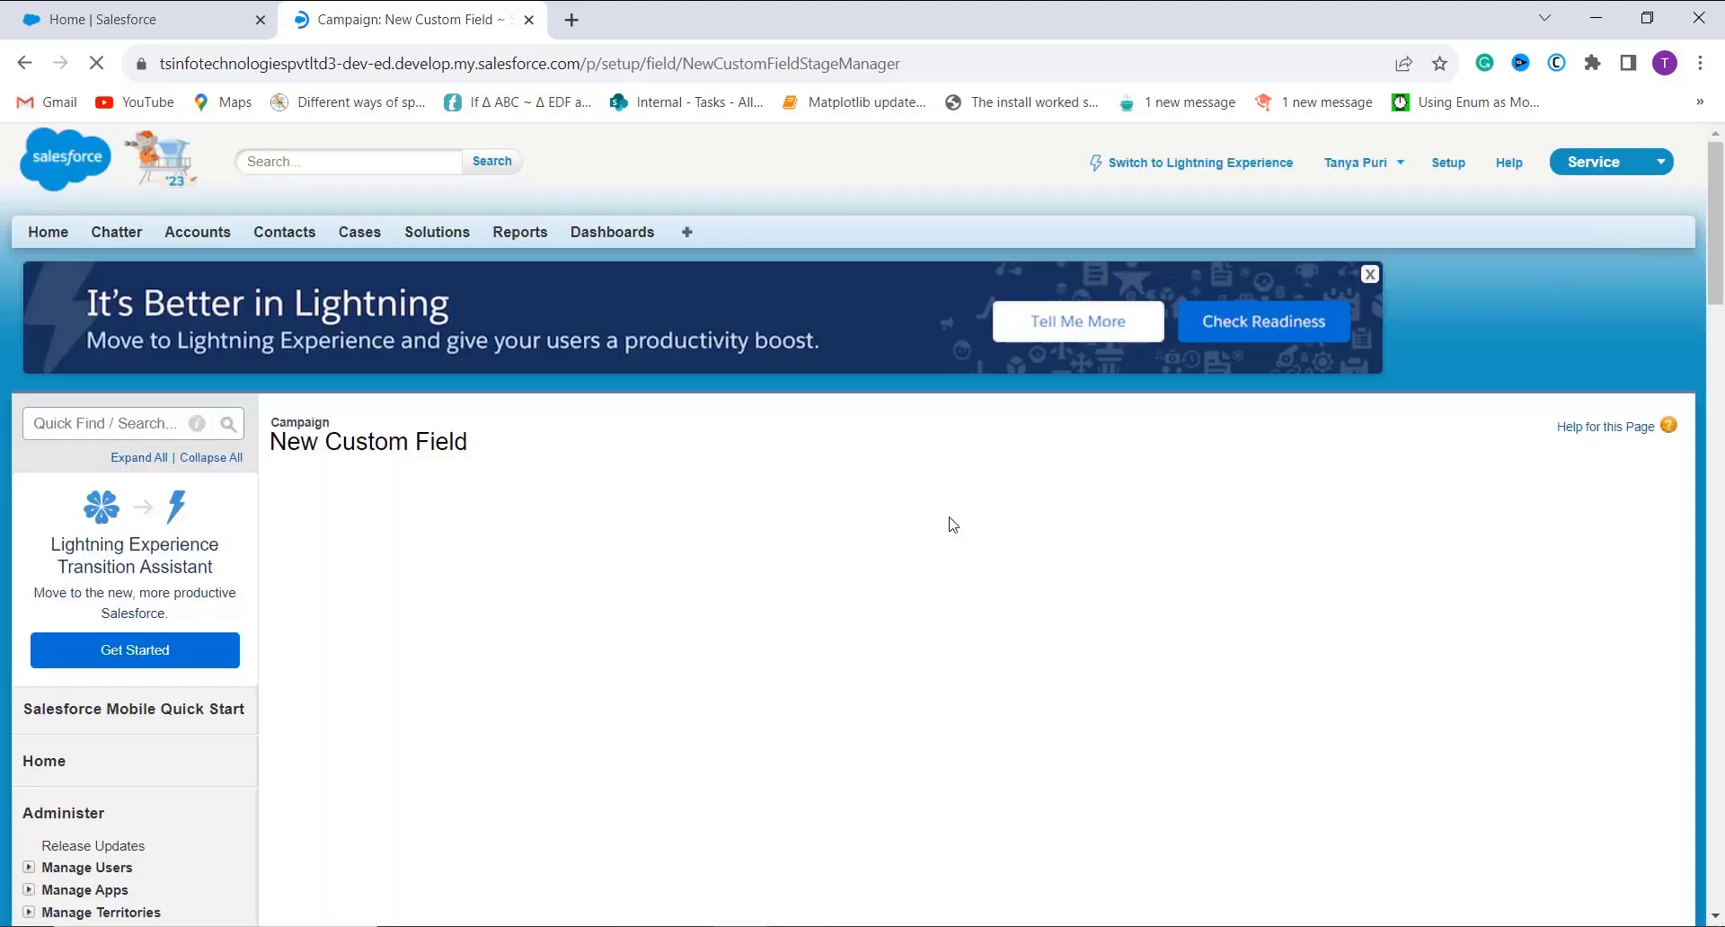
- Insert the TEXT function into the formula, removing its value placeholder
scroll(953, 525, down, 2)
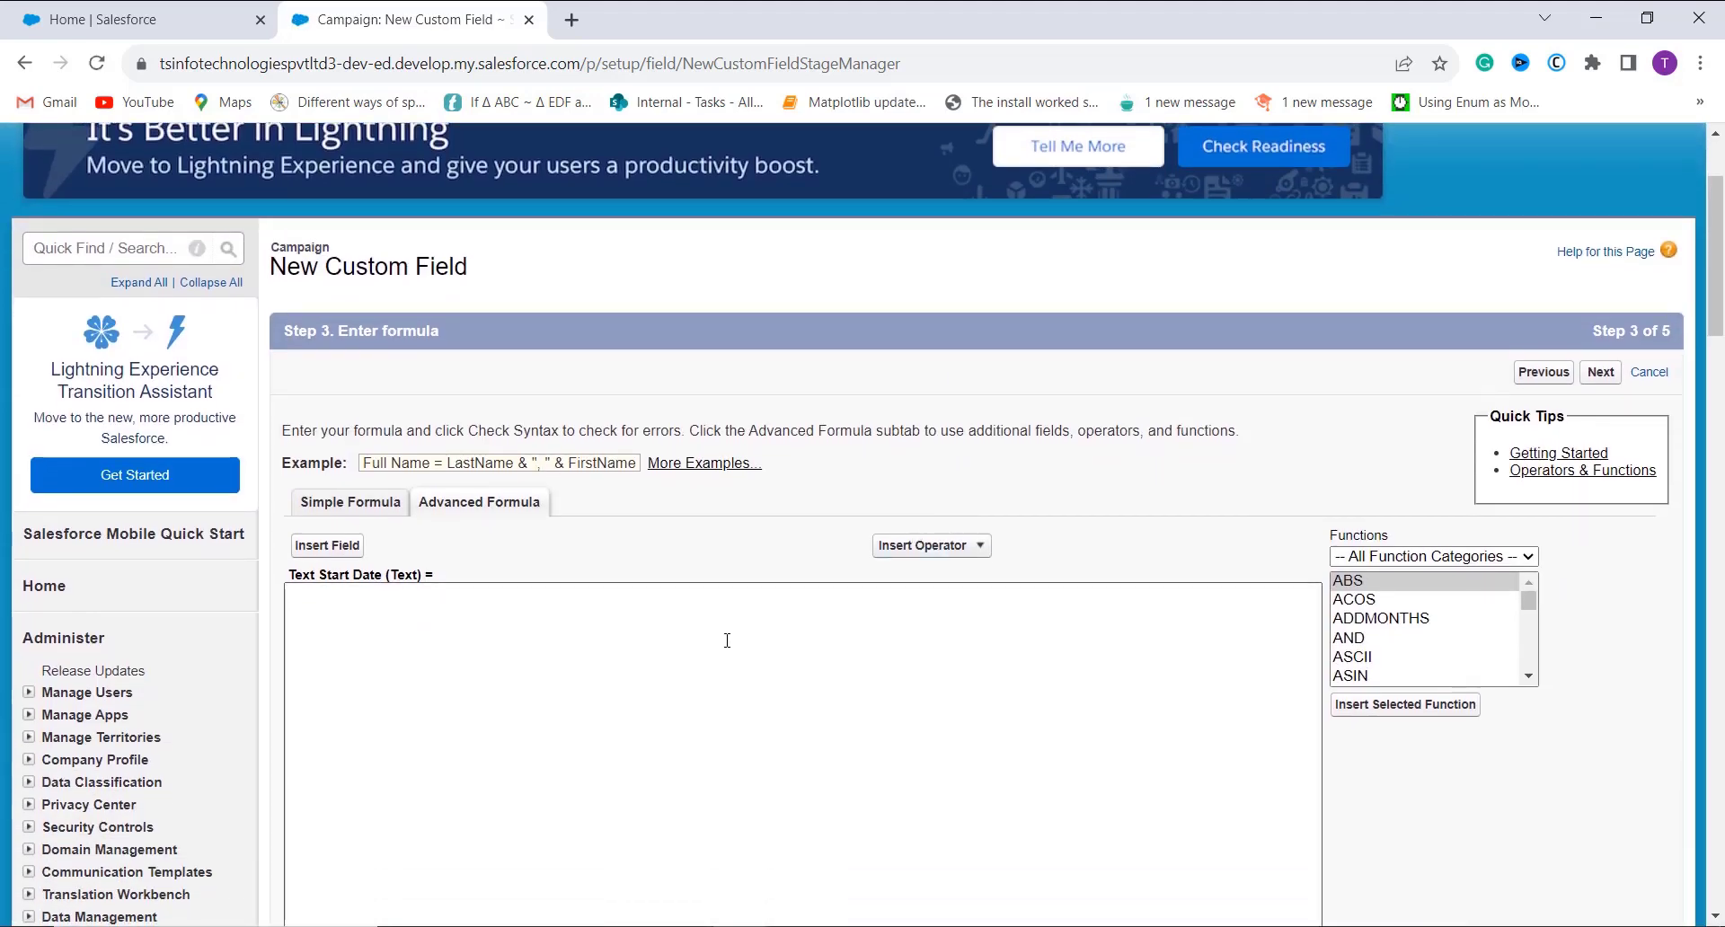
click(714, 649)
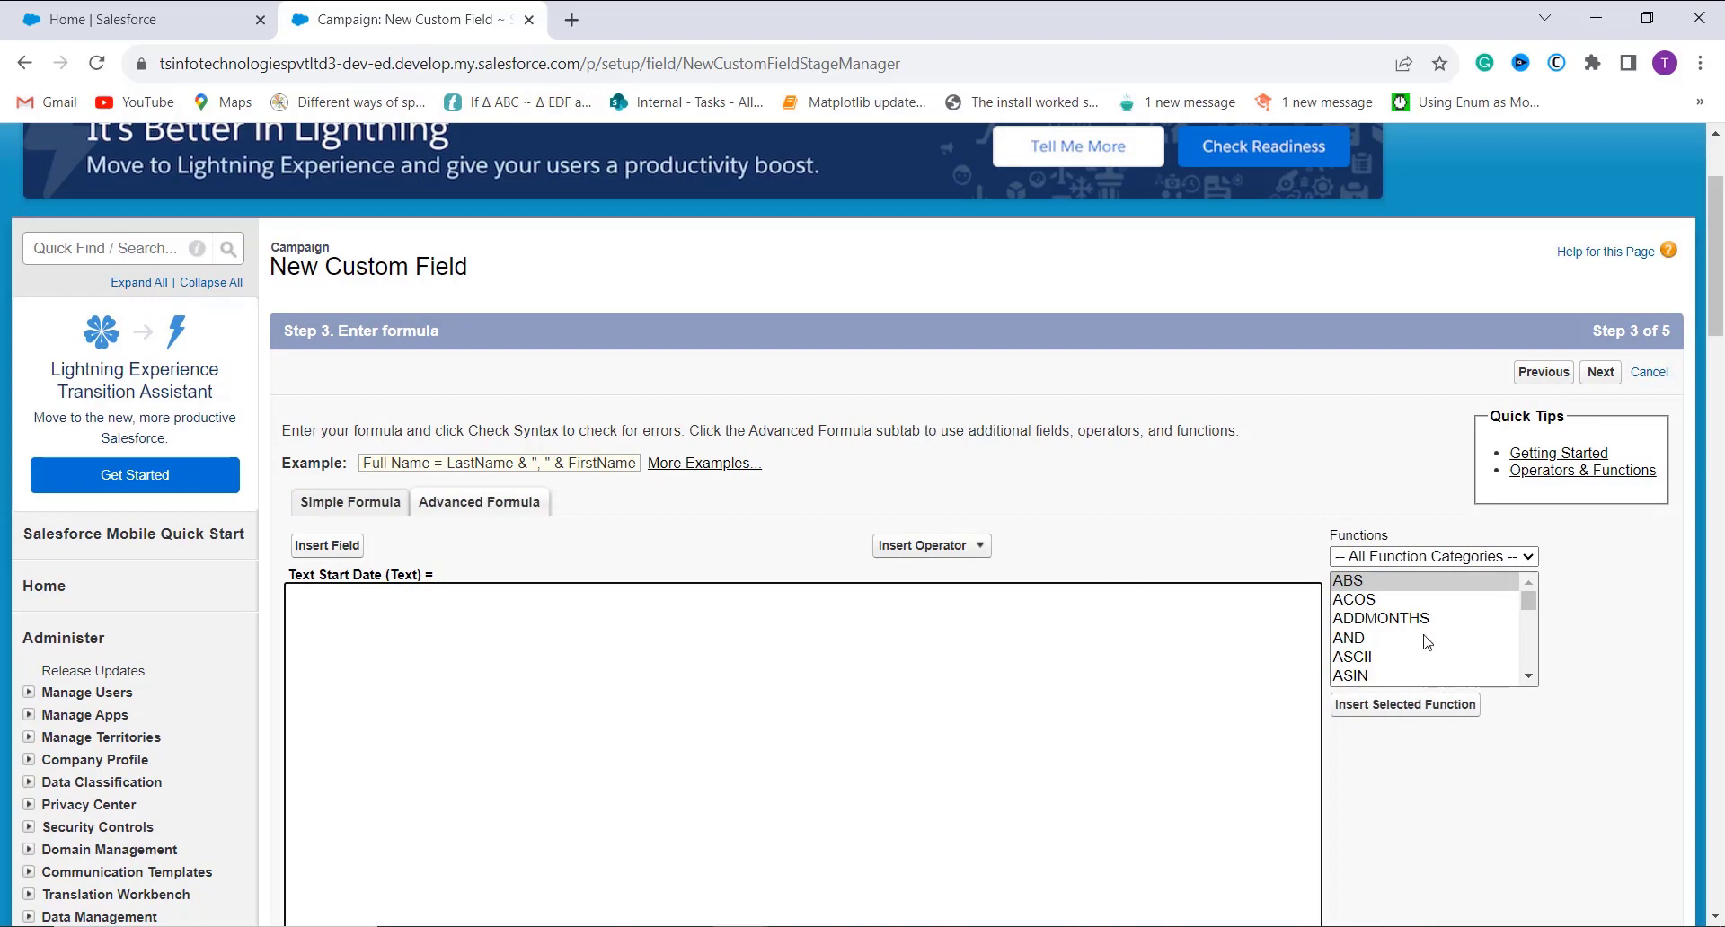
click(1527, 558)
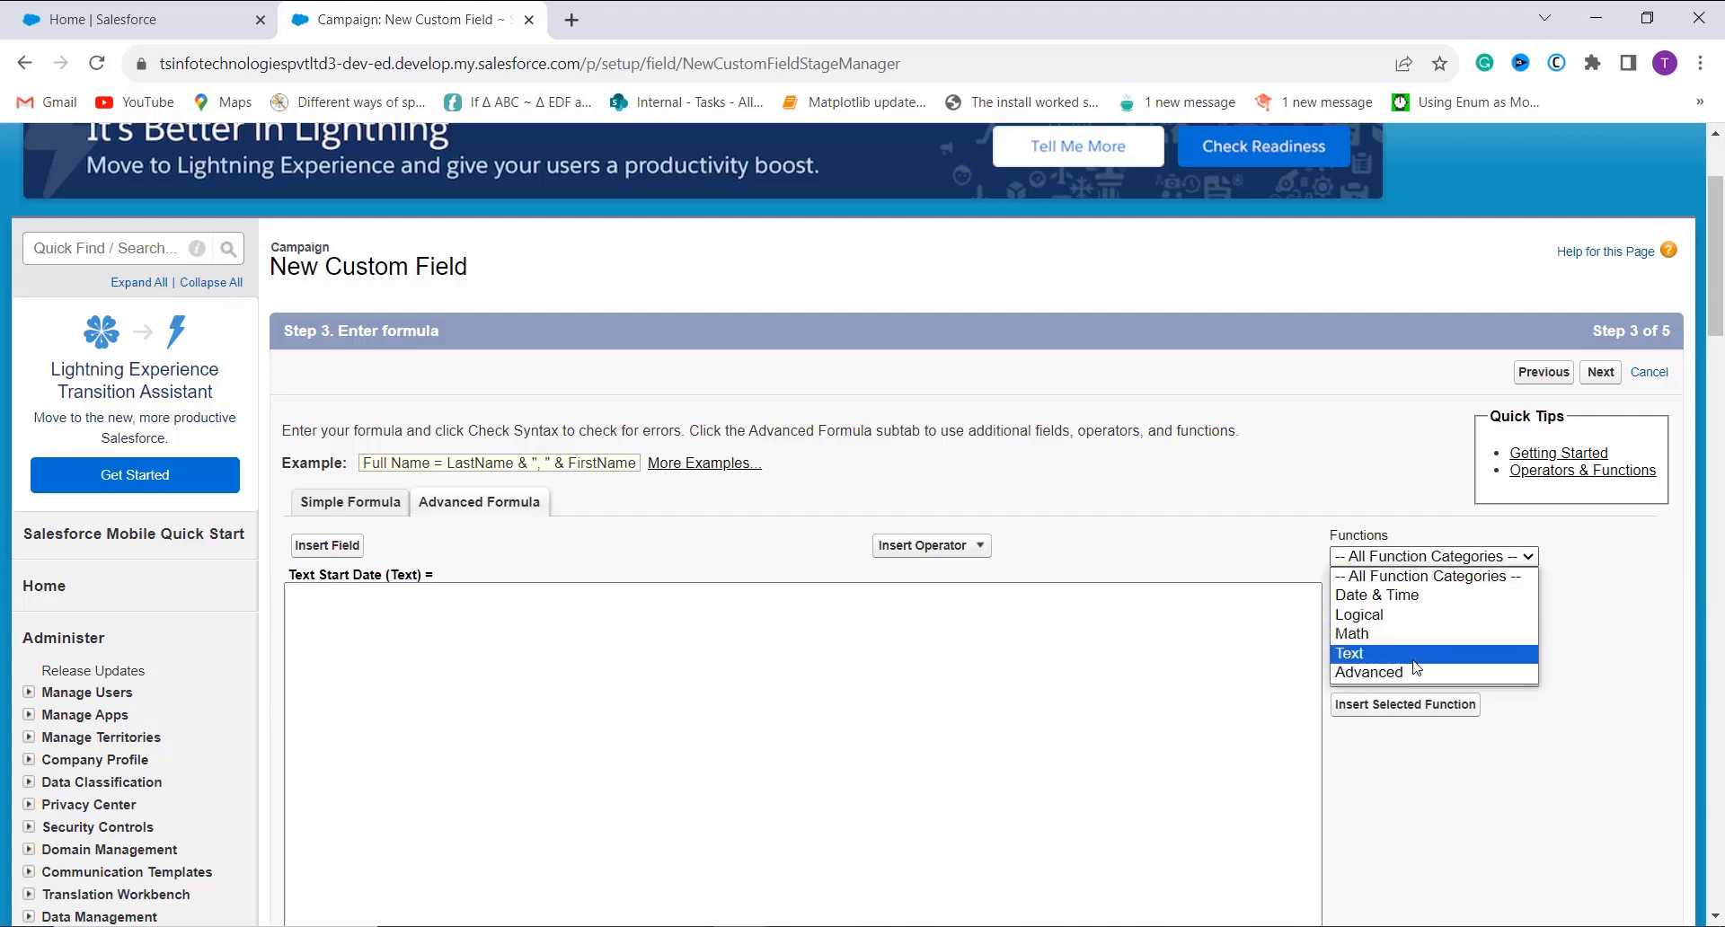
click(1366, 654)
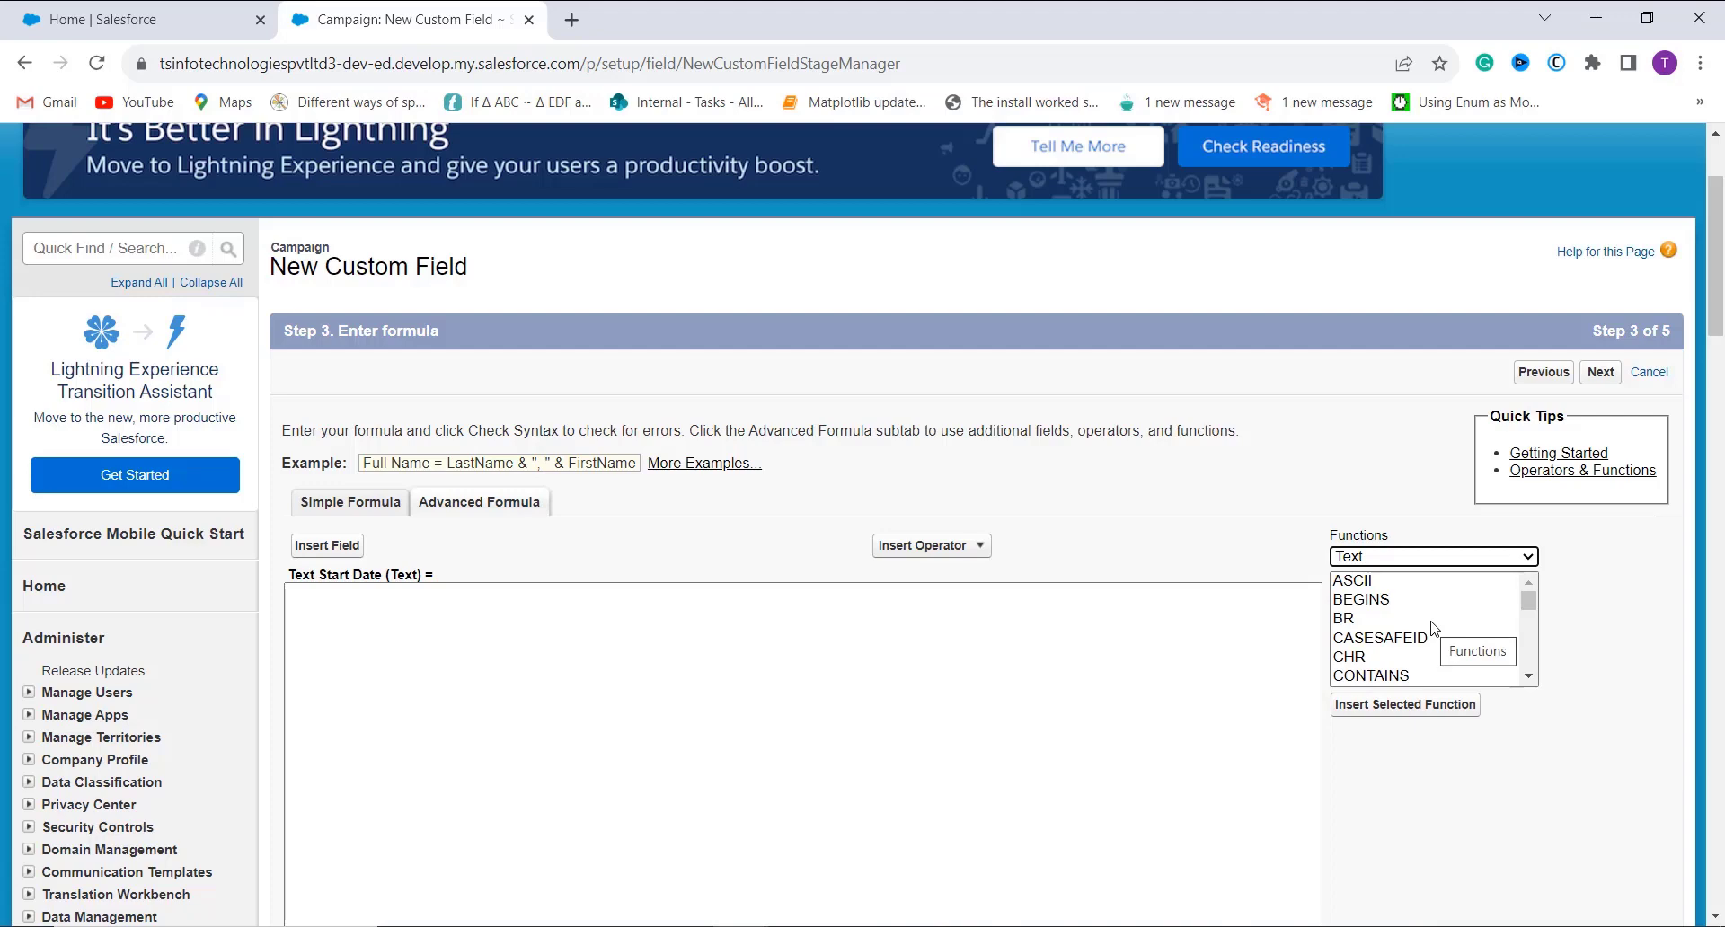
scroll(1432, 628, down, 8)
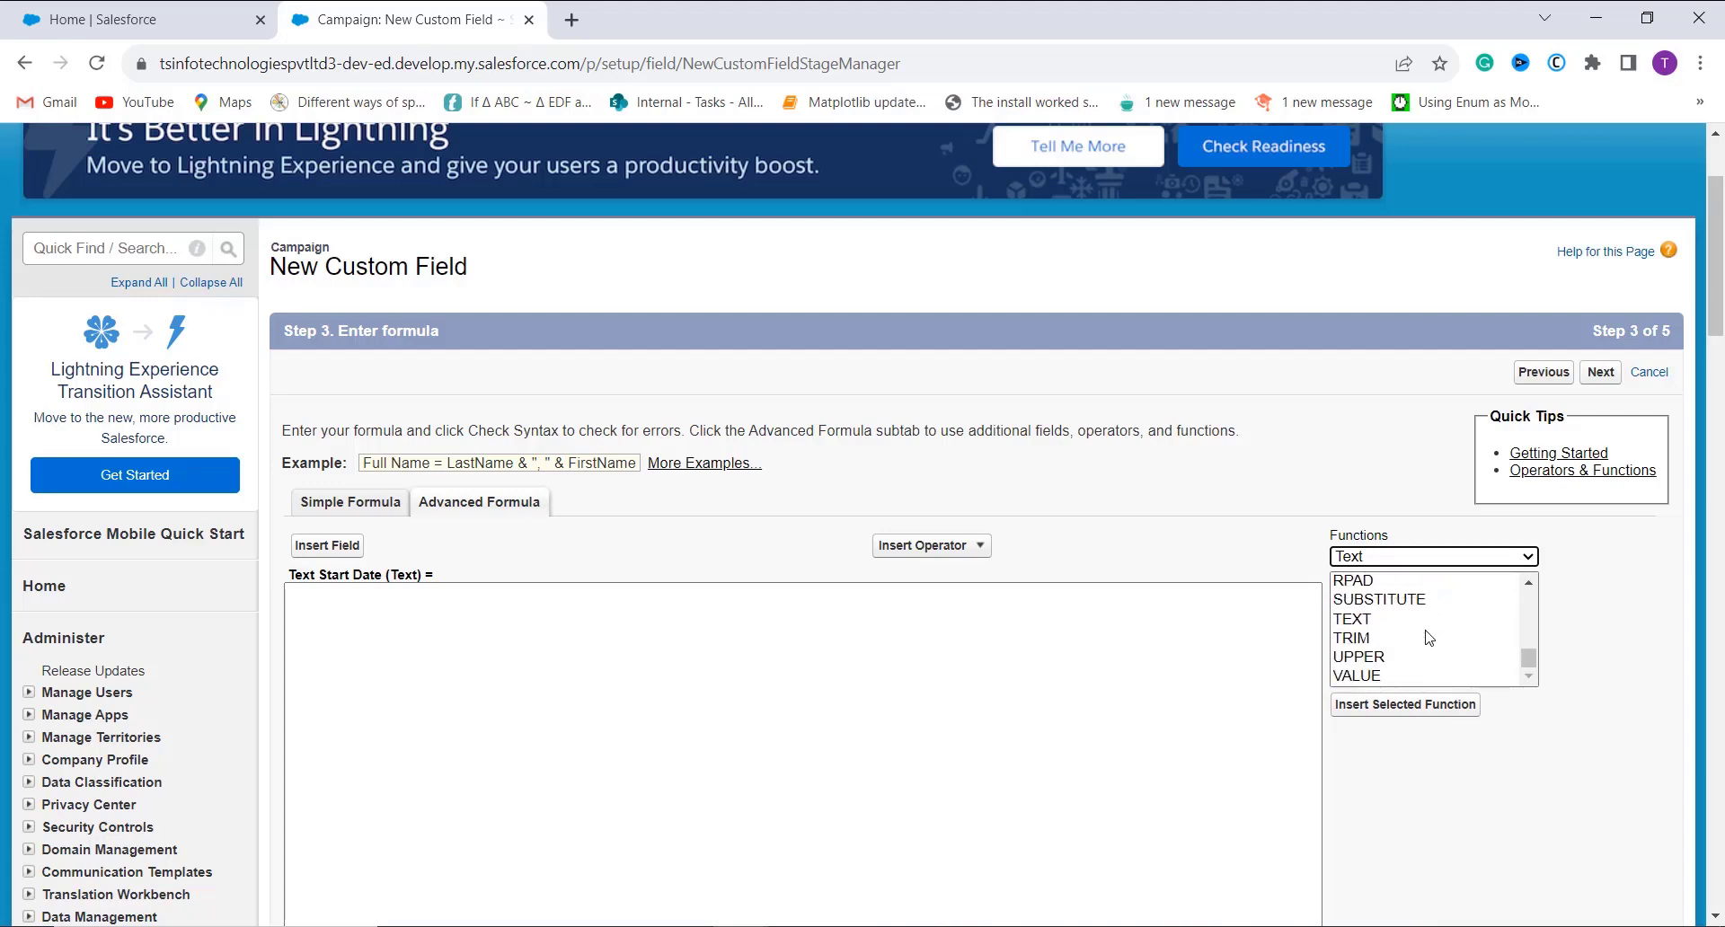
click(1382, 620)
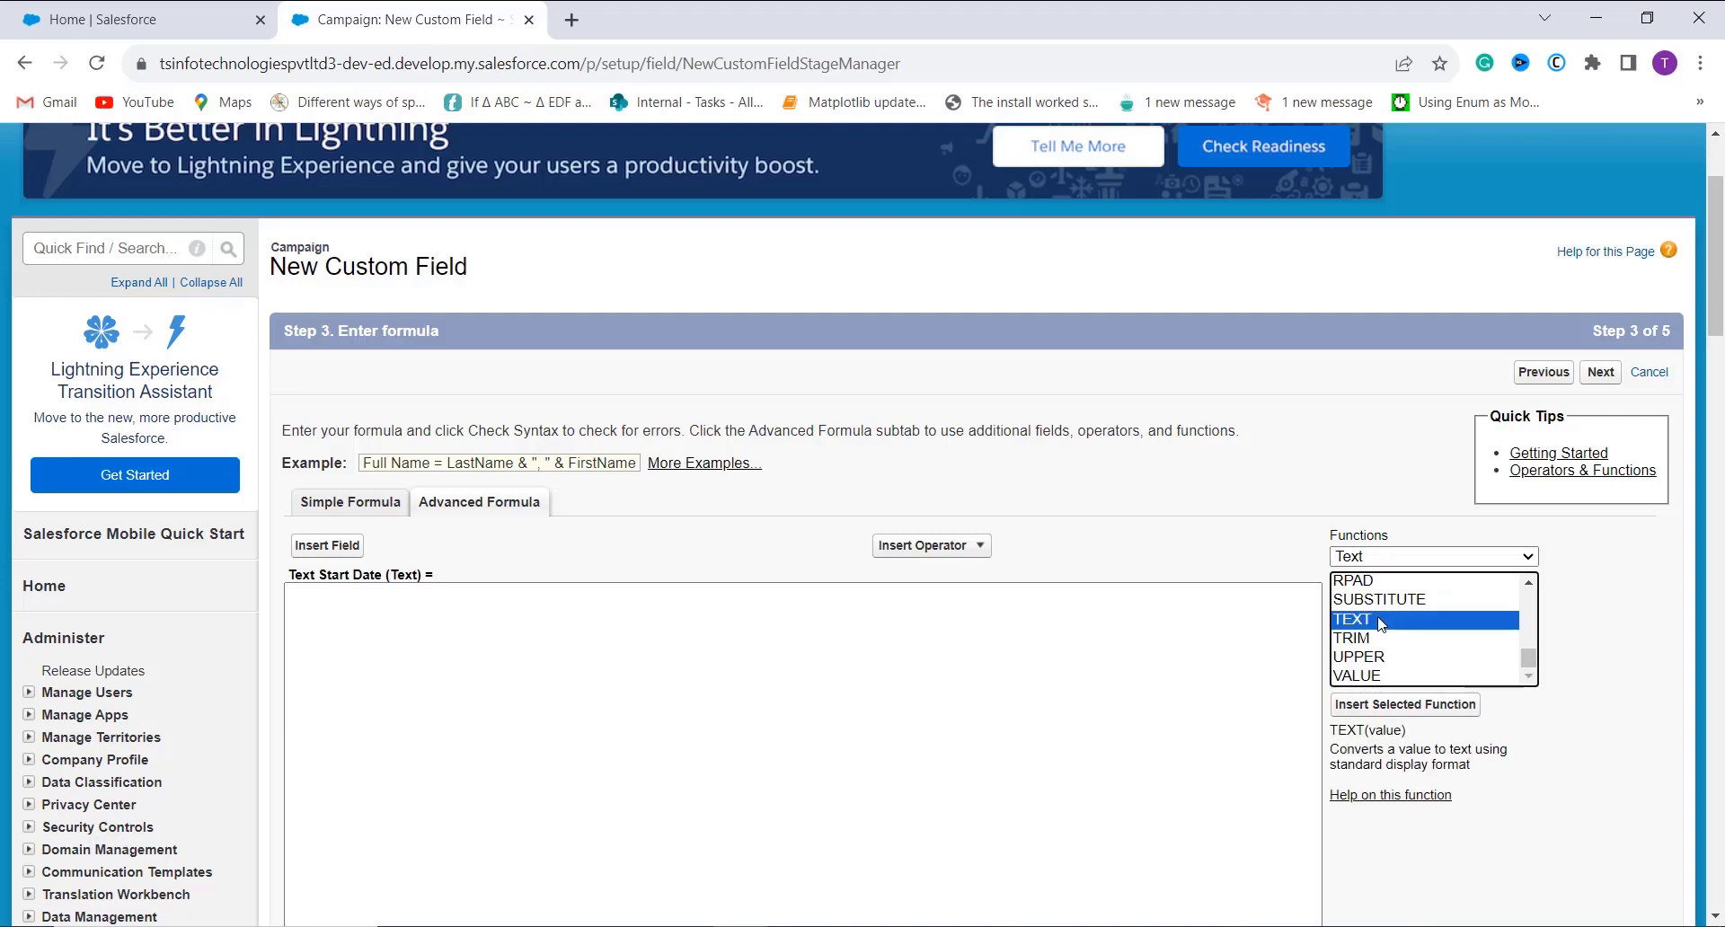
click(1431, 704)
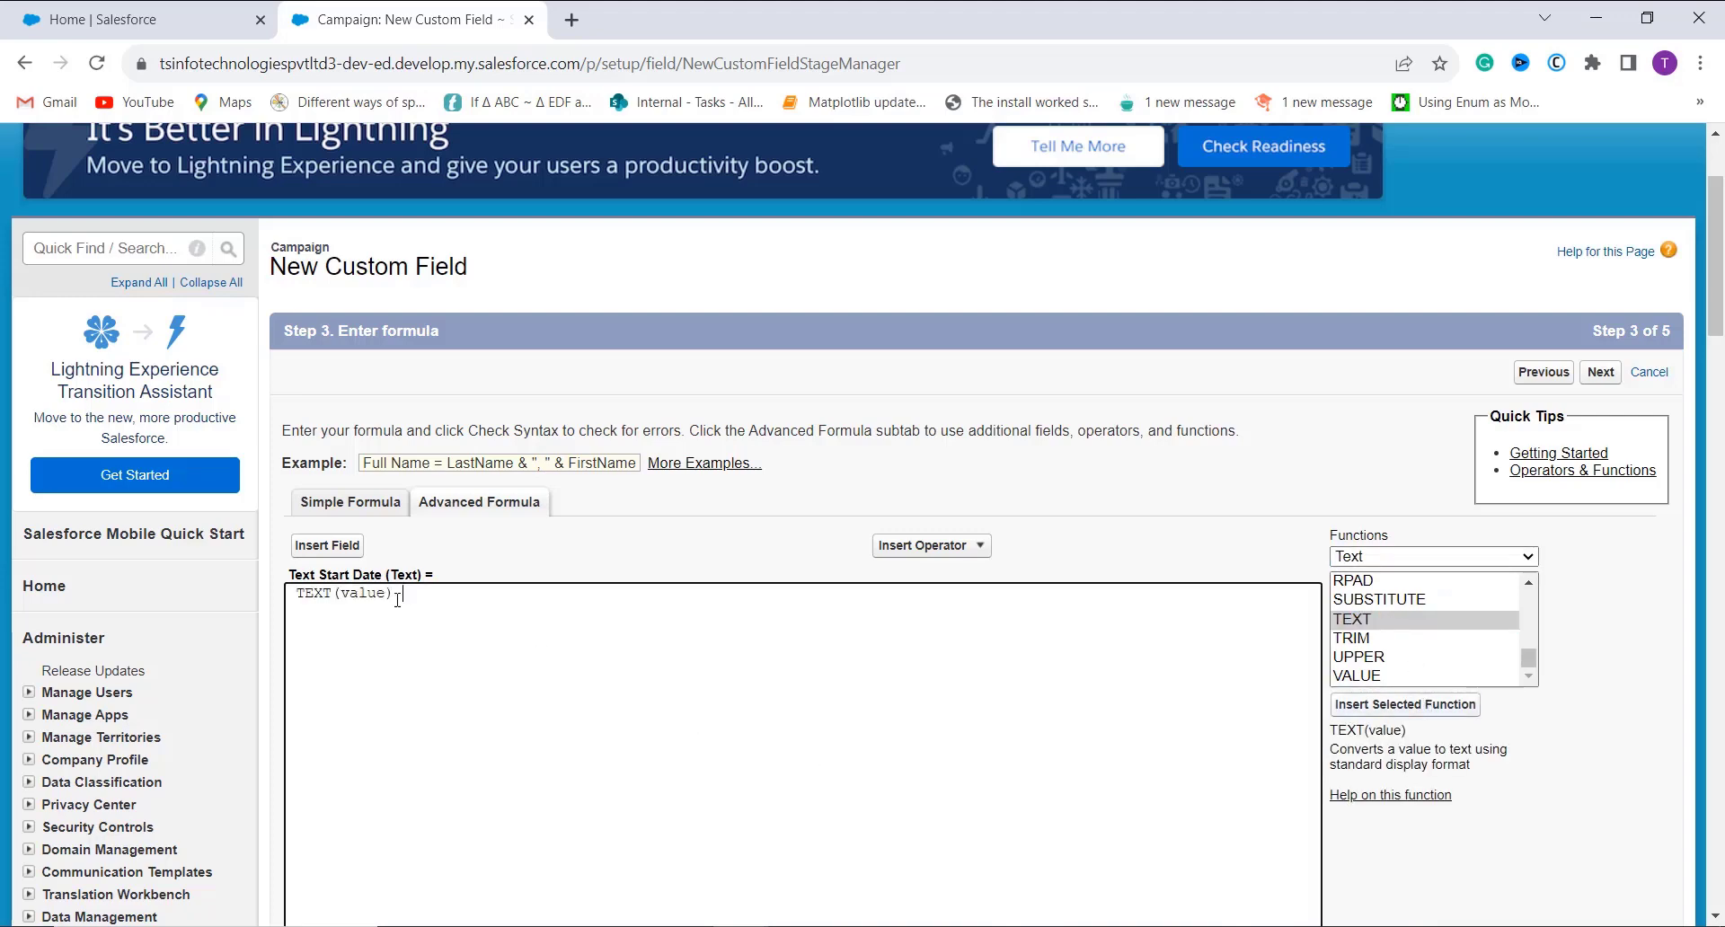
key(BackSpace)
key(BackSpace)
key(BackSpace)
key(BackSpace)
key(BackSpace)
- Insert the Campaign Start Date field so the formula reads TEXT( StartDate )
click(332, 550)
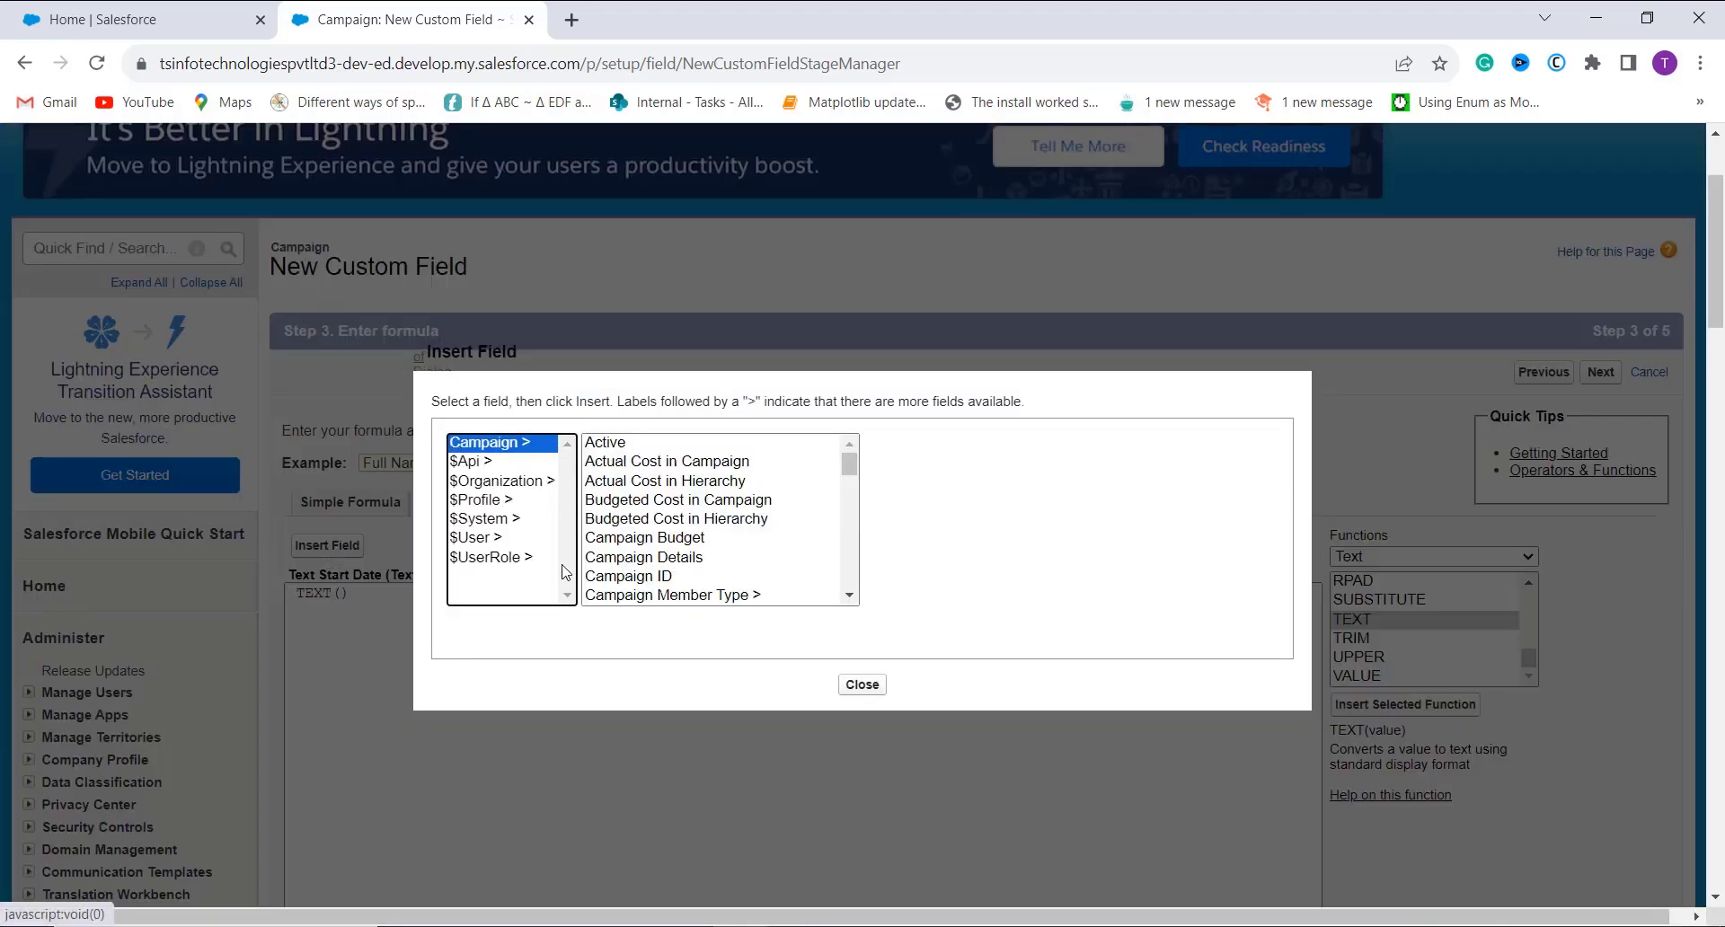
scroll(719, 575, down, 2)
scroll(718, 575, down, 5)
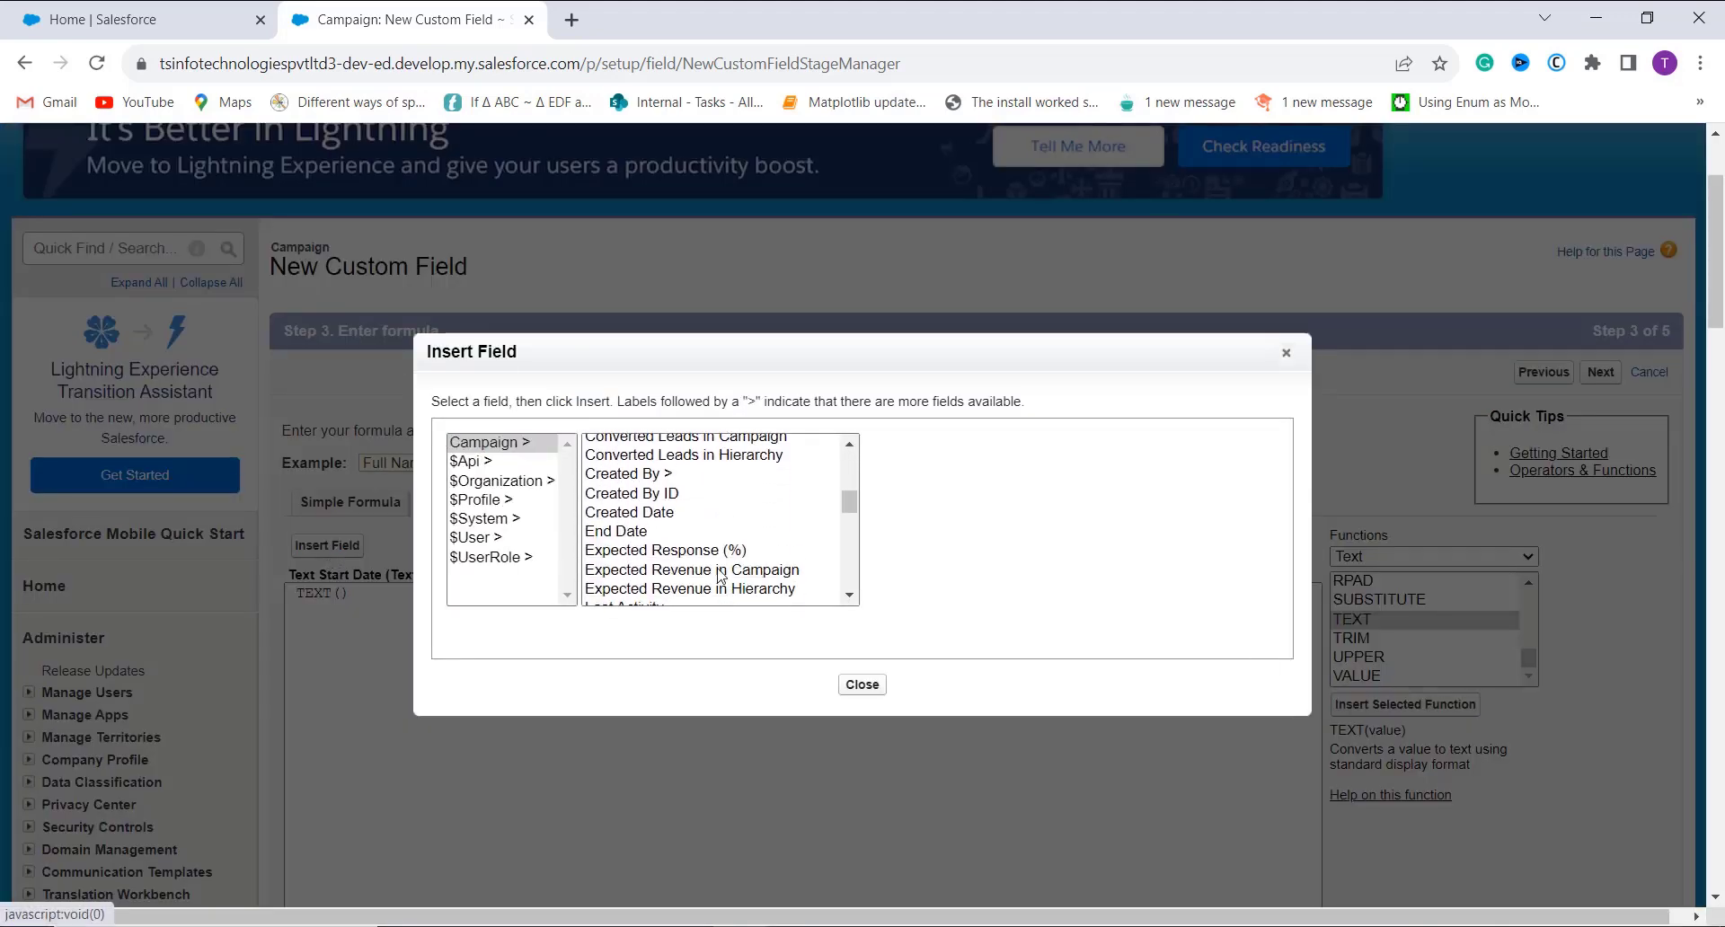
scroll(718, 575, down, 4)
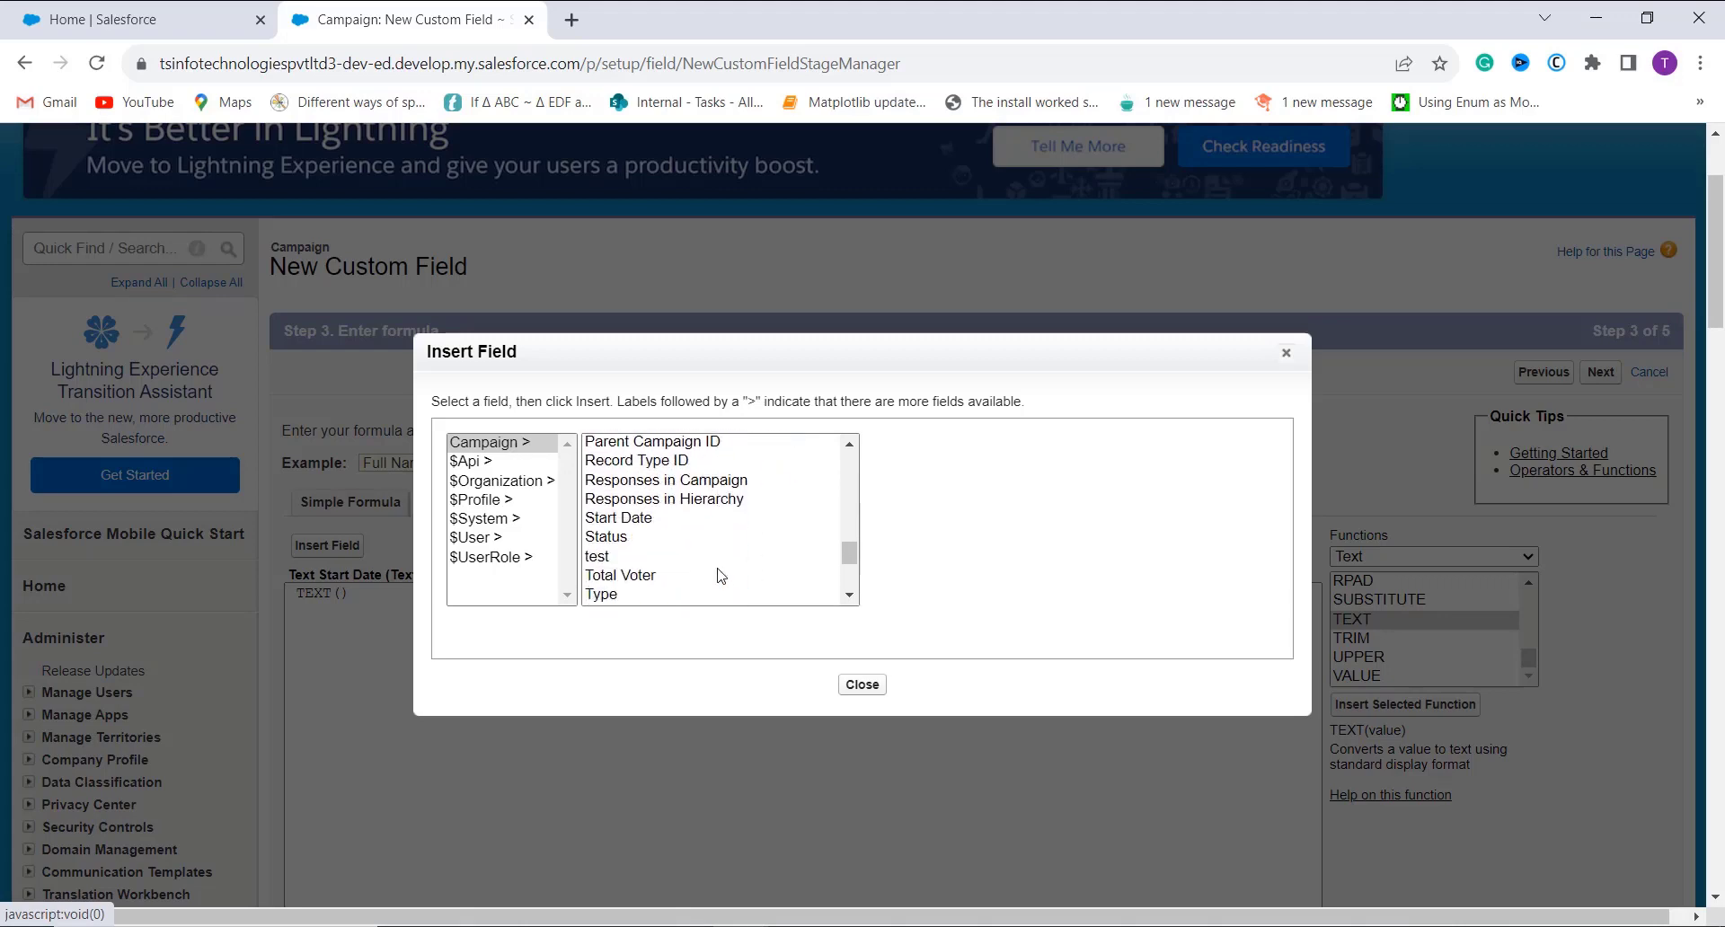
click(620, 442)
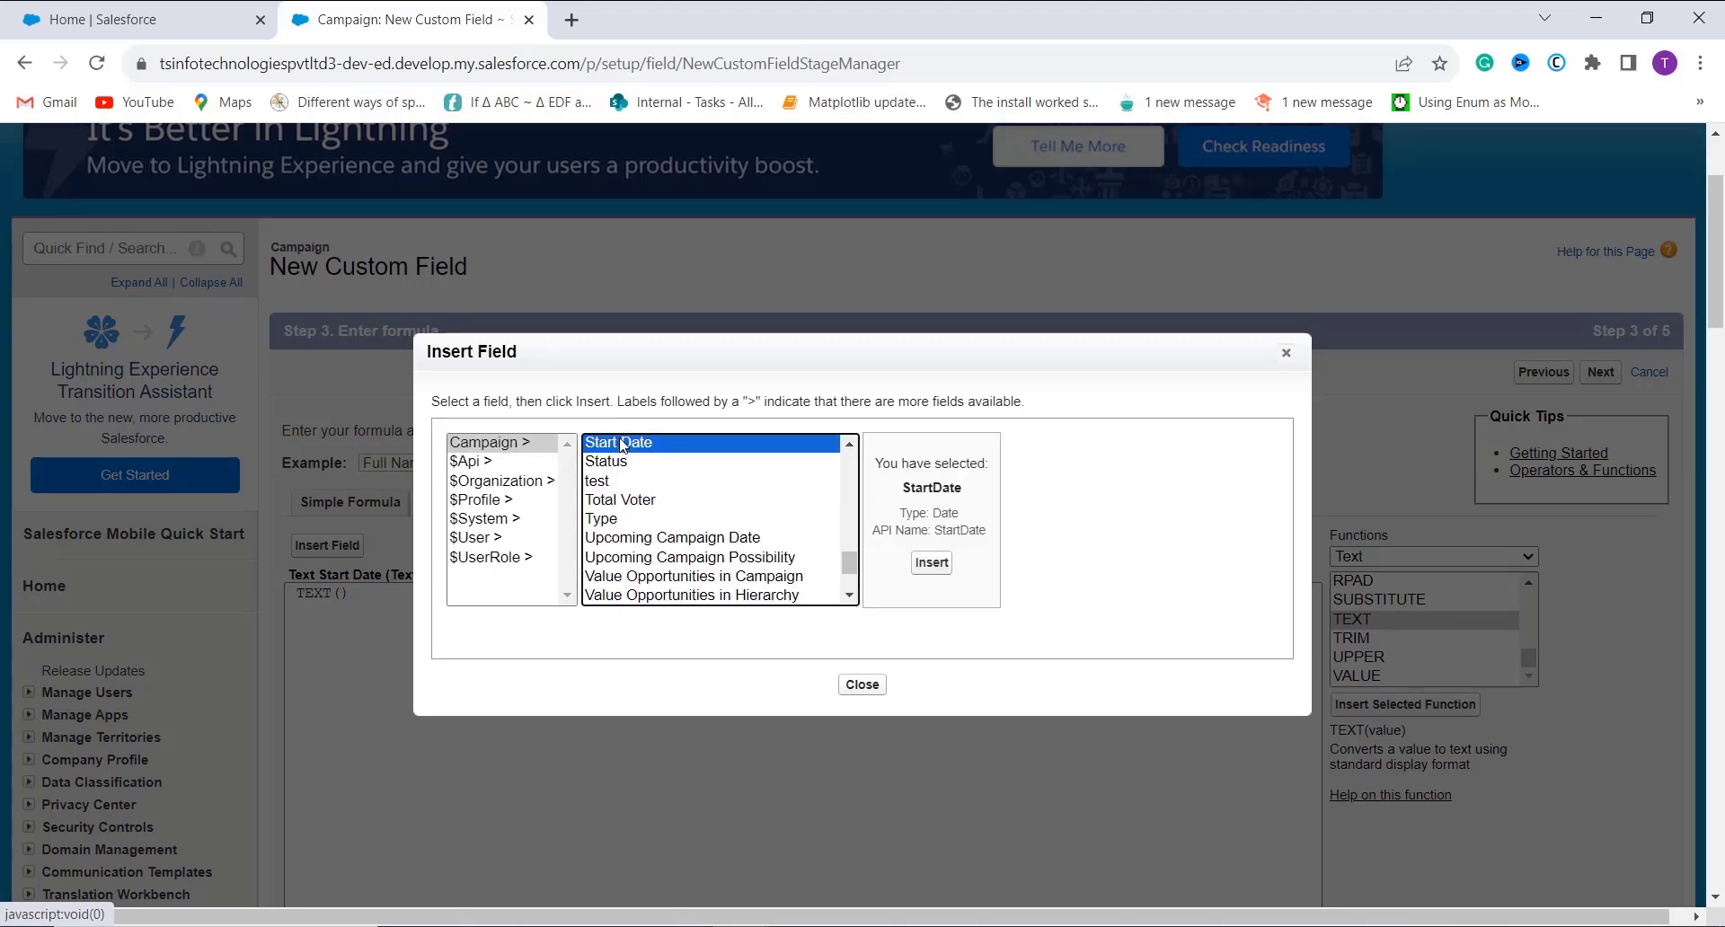
click(931, 564)
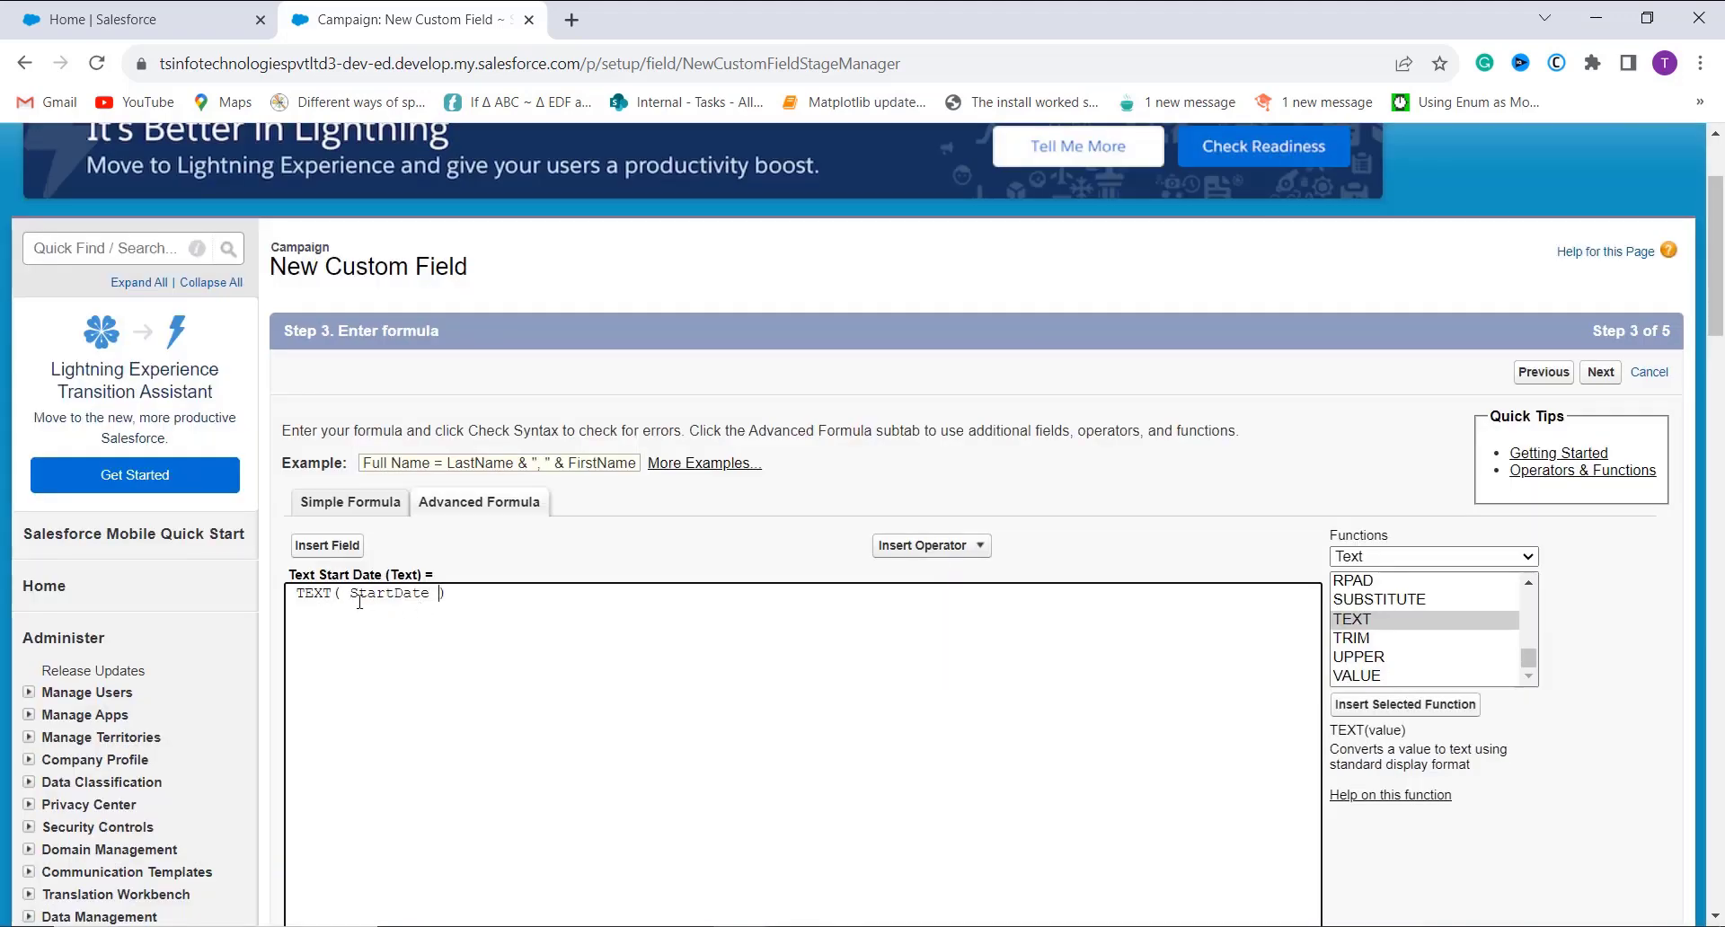
- Check the formula syntax and continue to field-level security
scroll(421, 611, down, 1)
scroll(404, 683, down, 3)
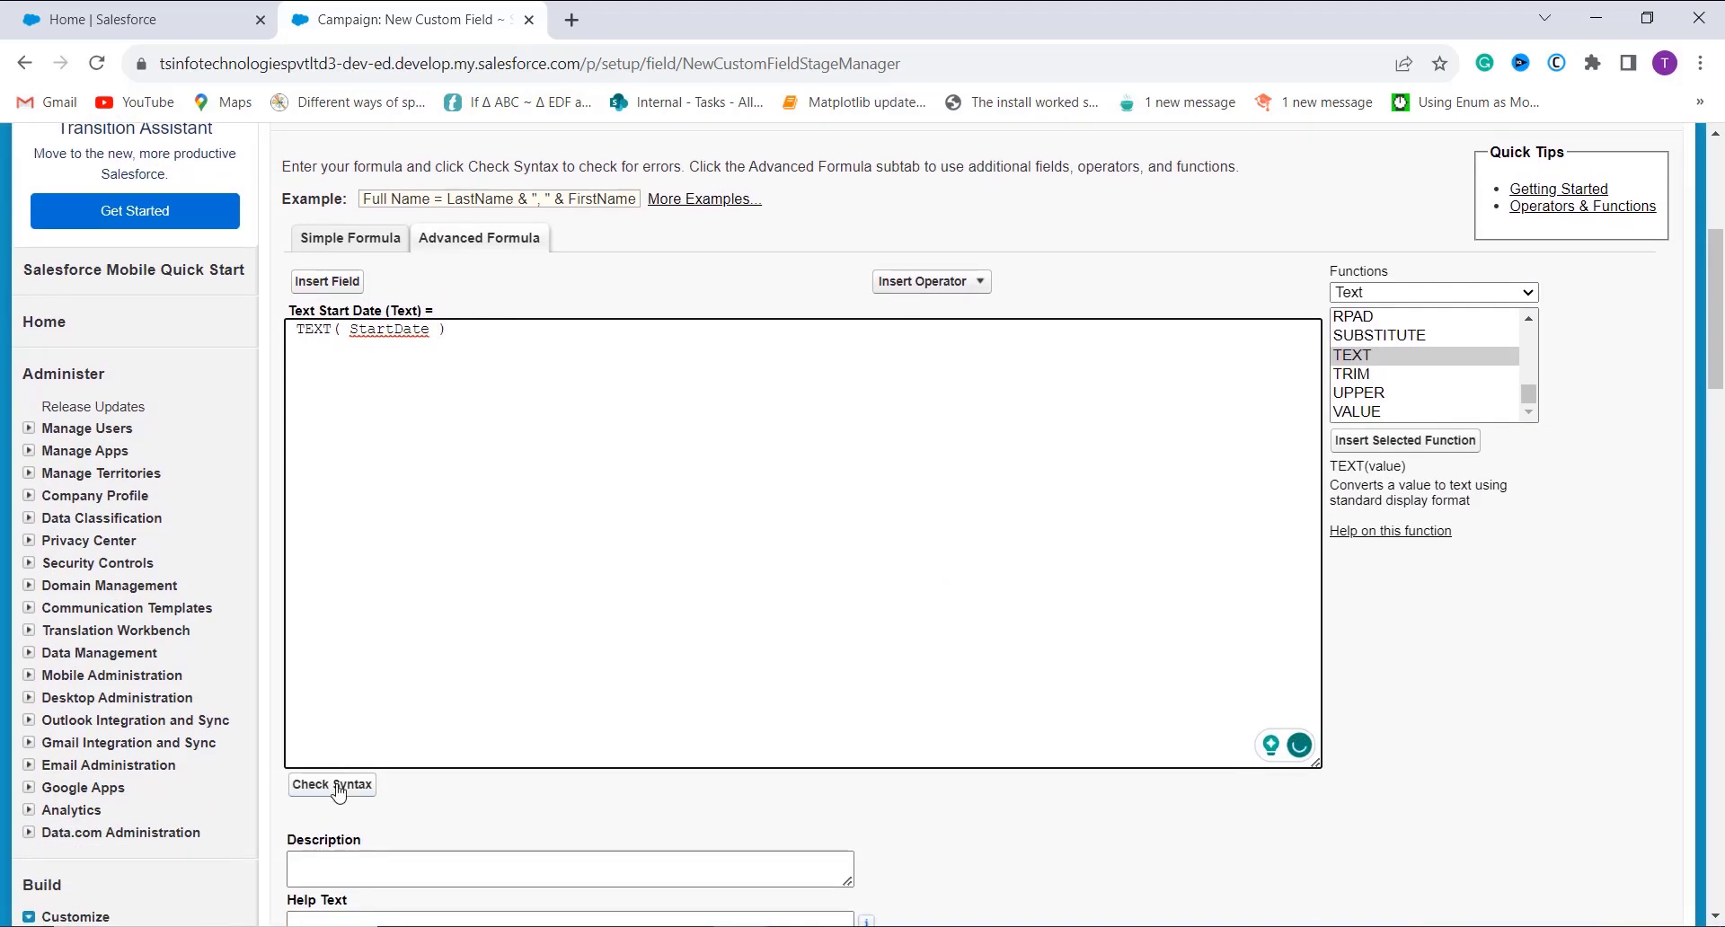
click(335, 787)
scroll(532, 751, down, 2)
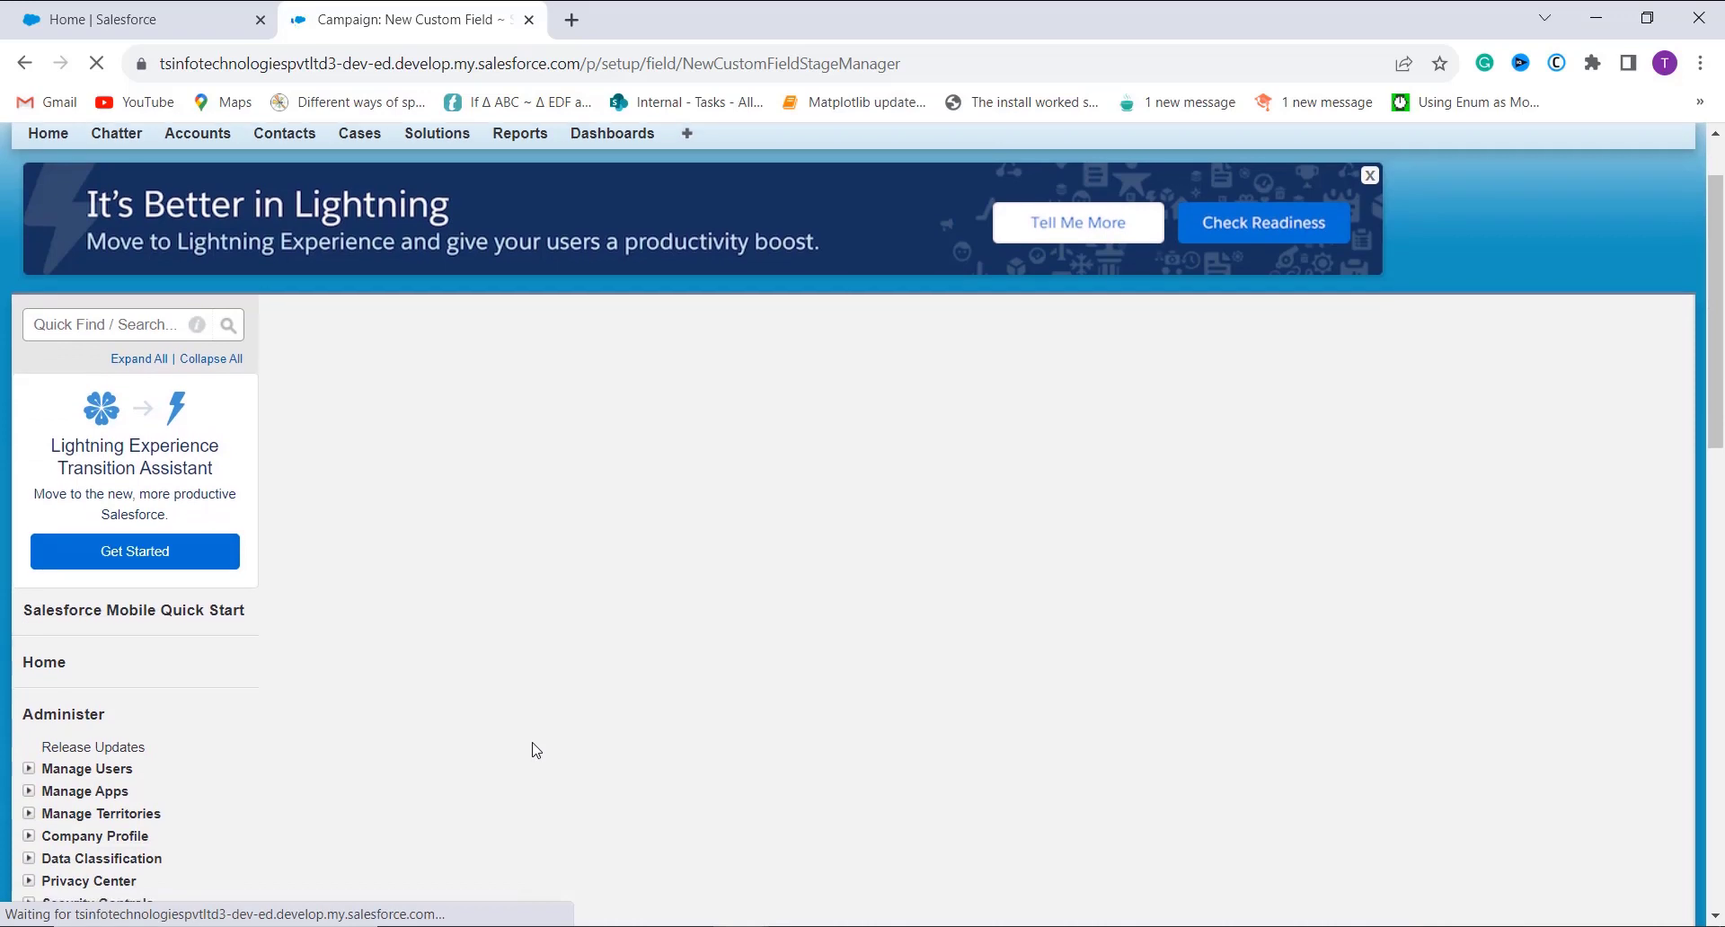
scroll(533, 740, down, 4)
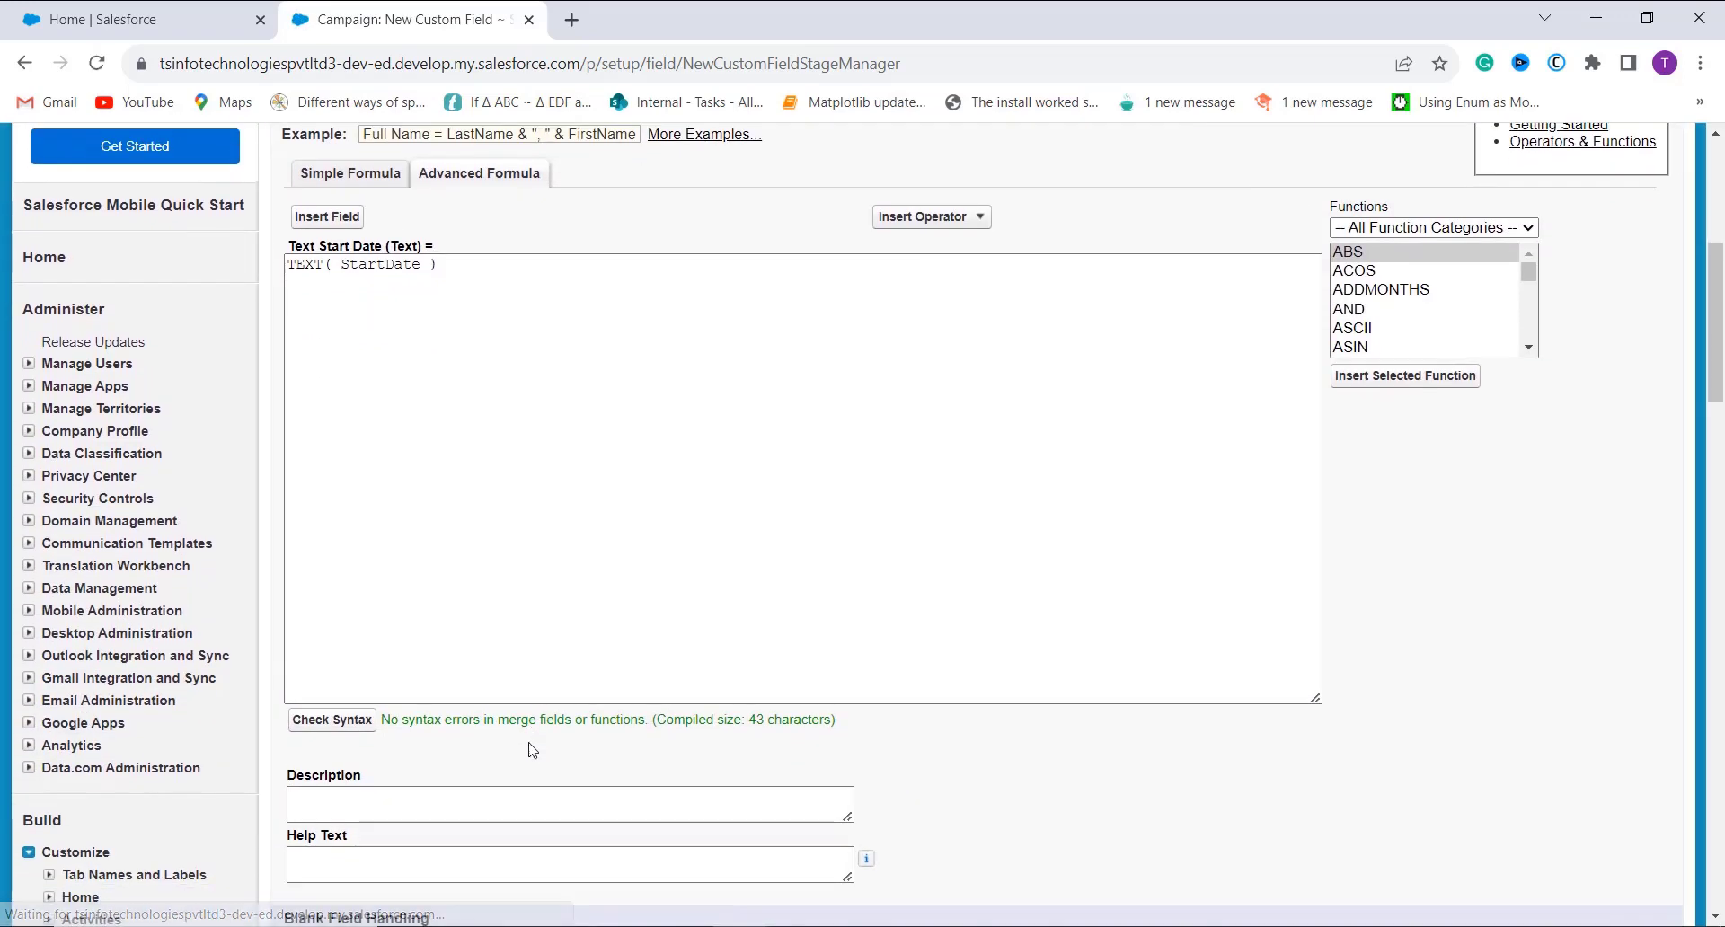
scroll(785, 713, down, 3)
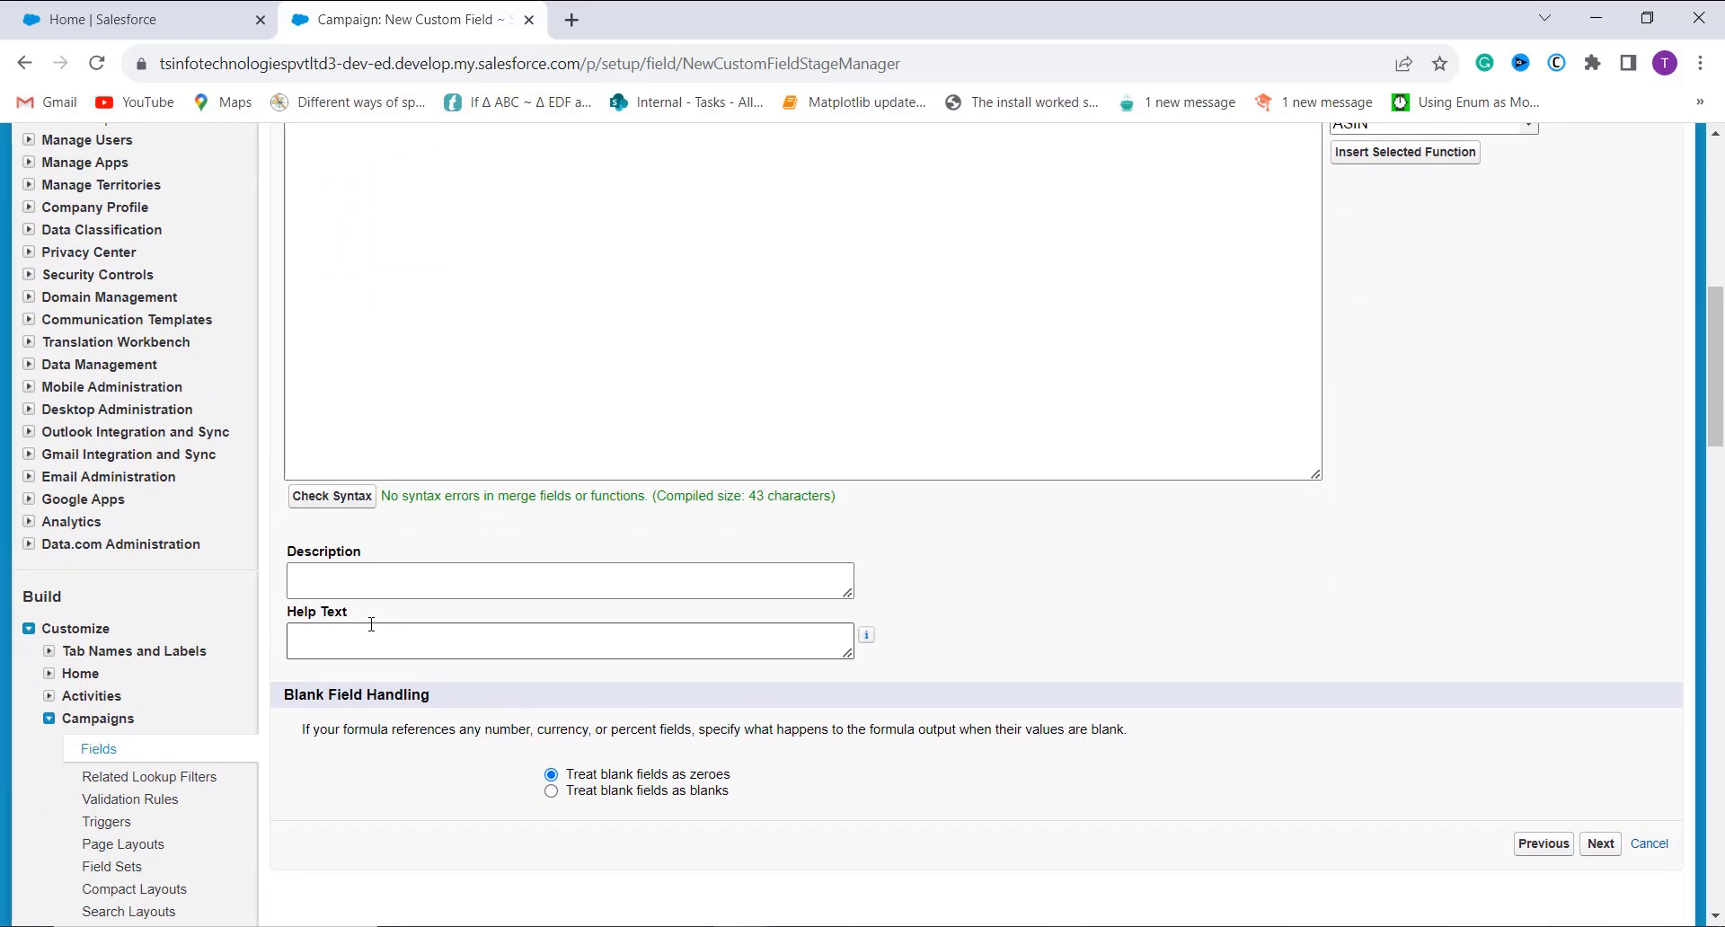
click(370, 638)
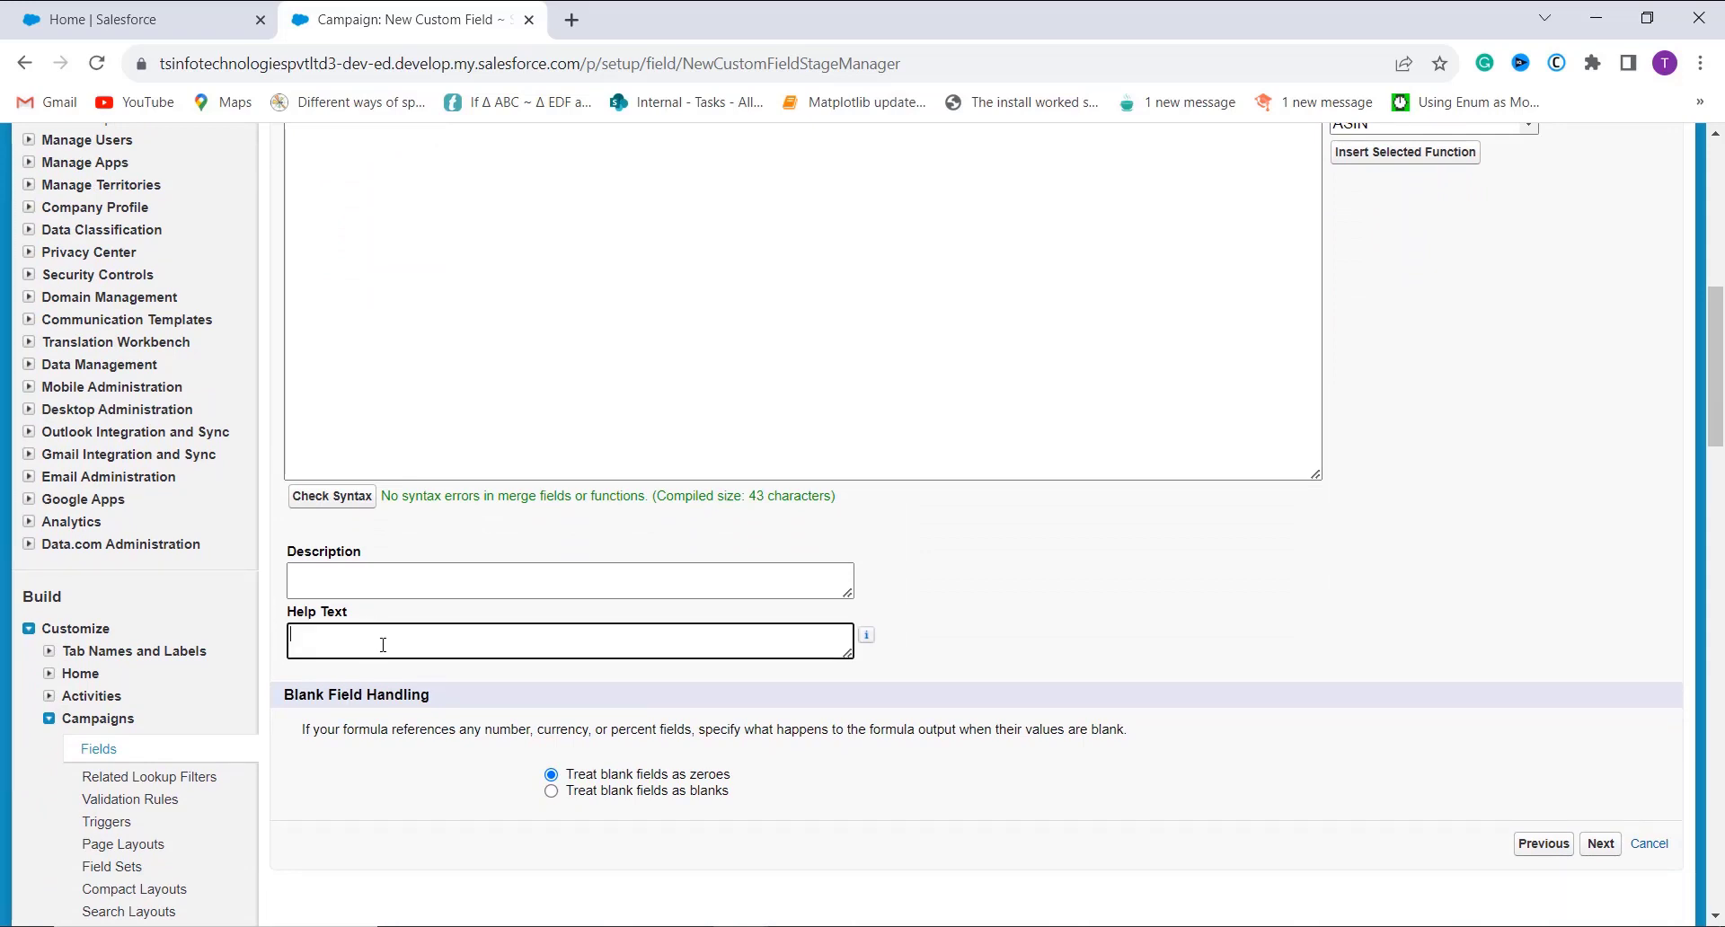
click(331, 688)
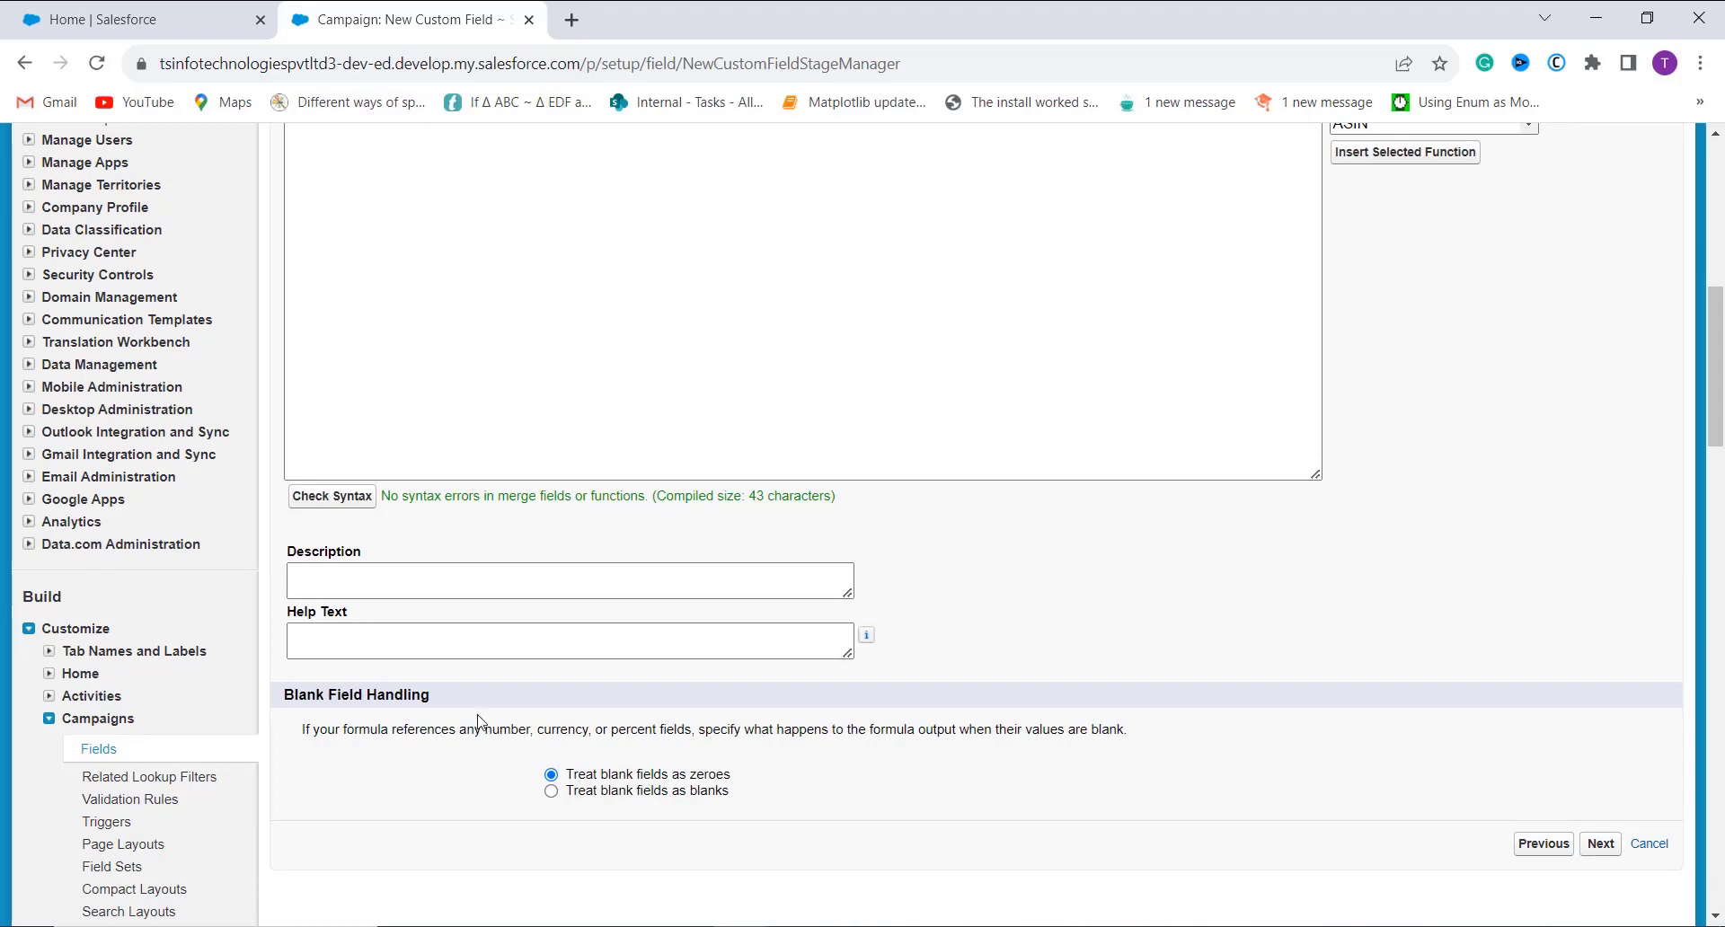
scroll(792, 655, up, 3)
scroll(791, 656, up, 4)
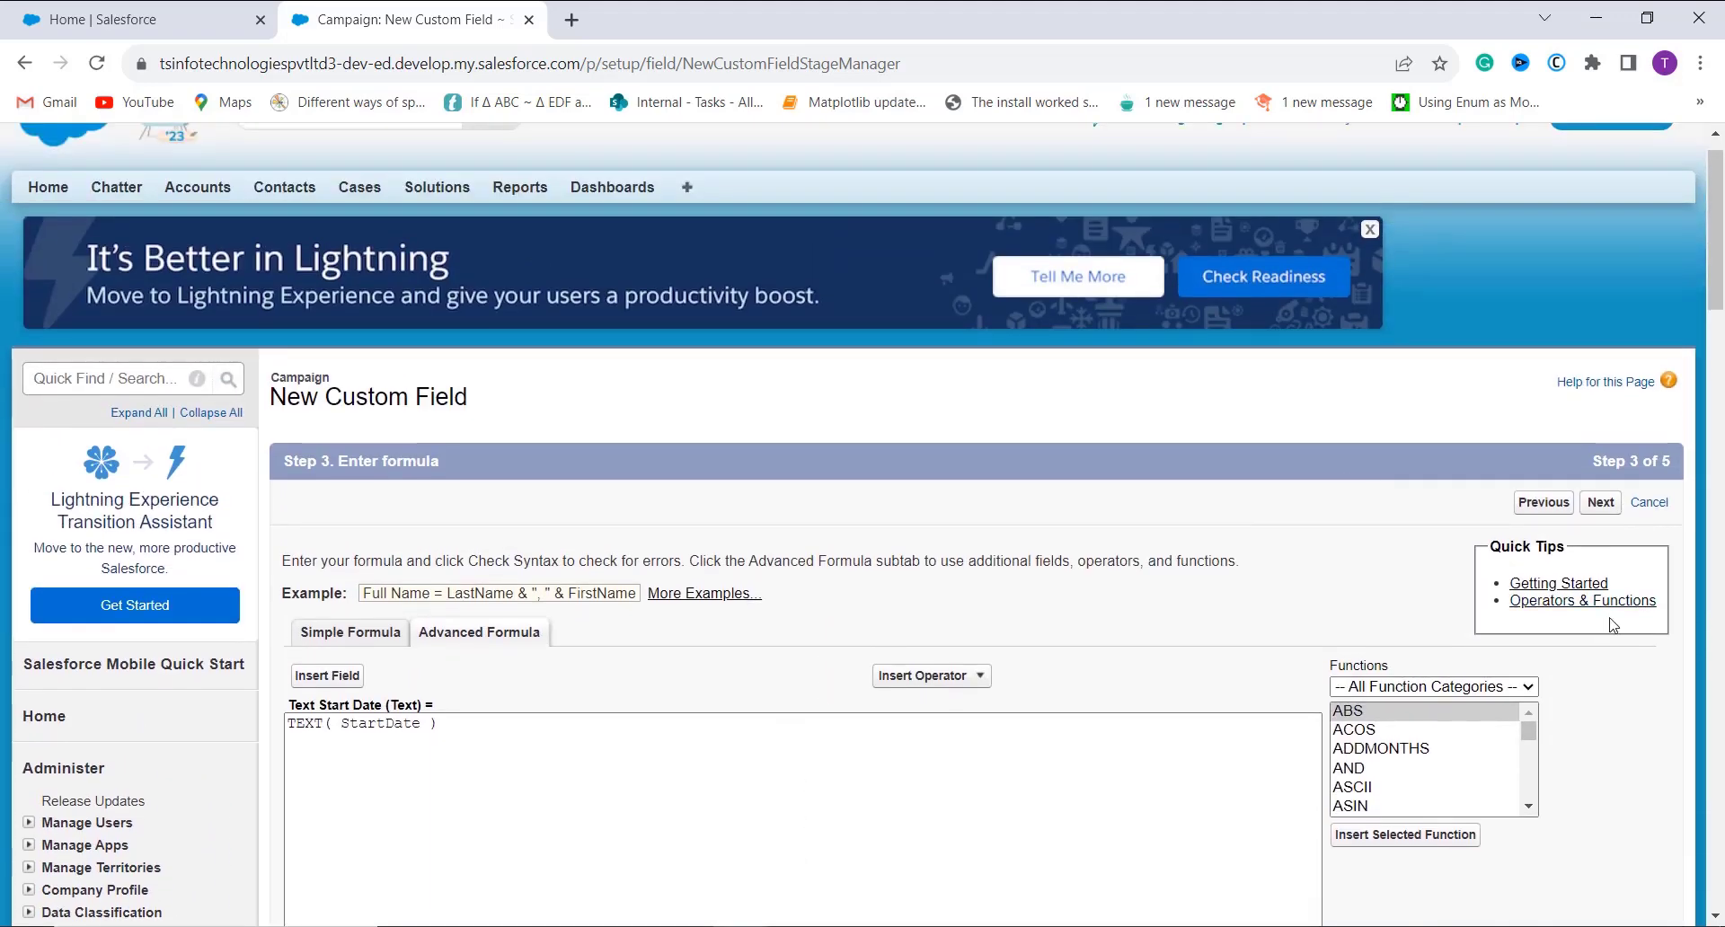
click(1600, 504)
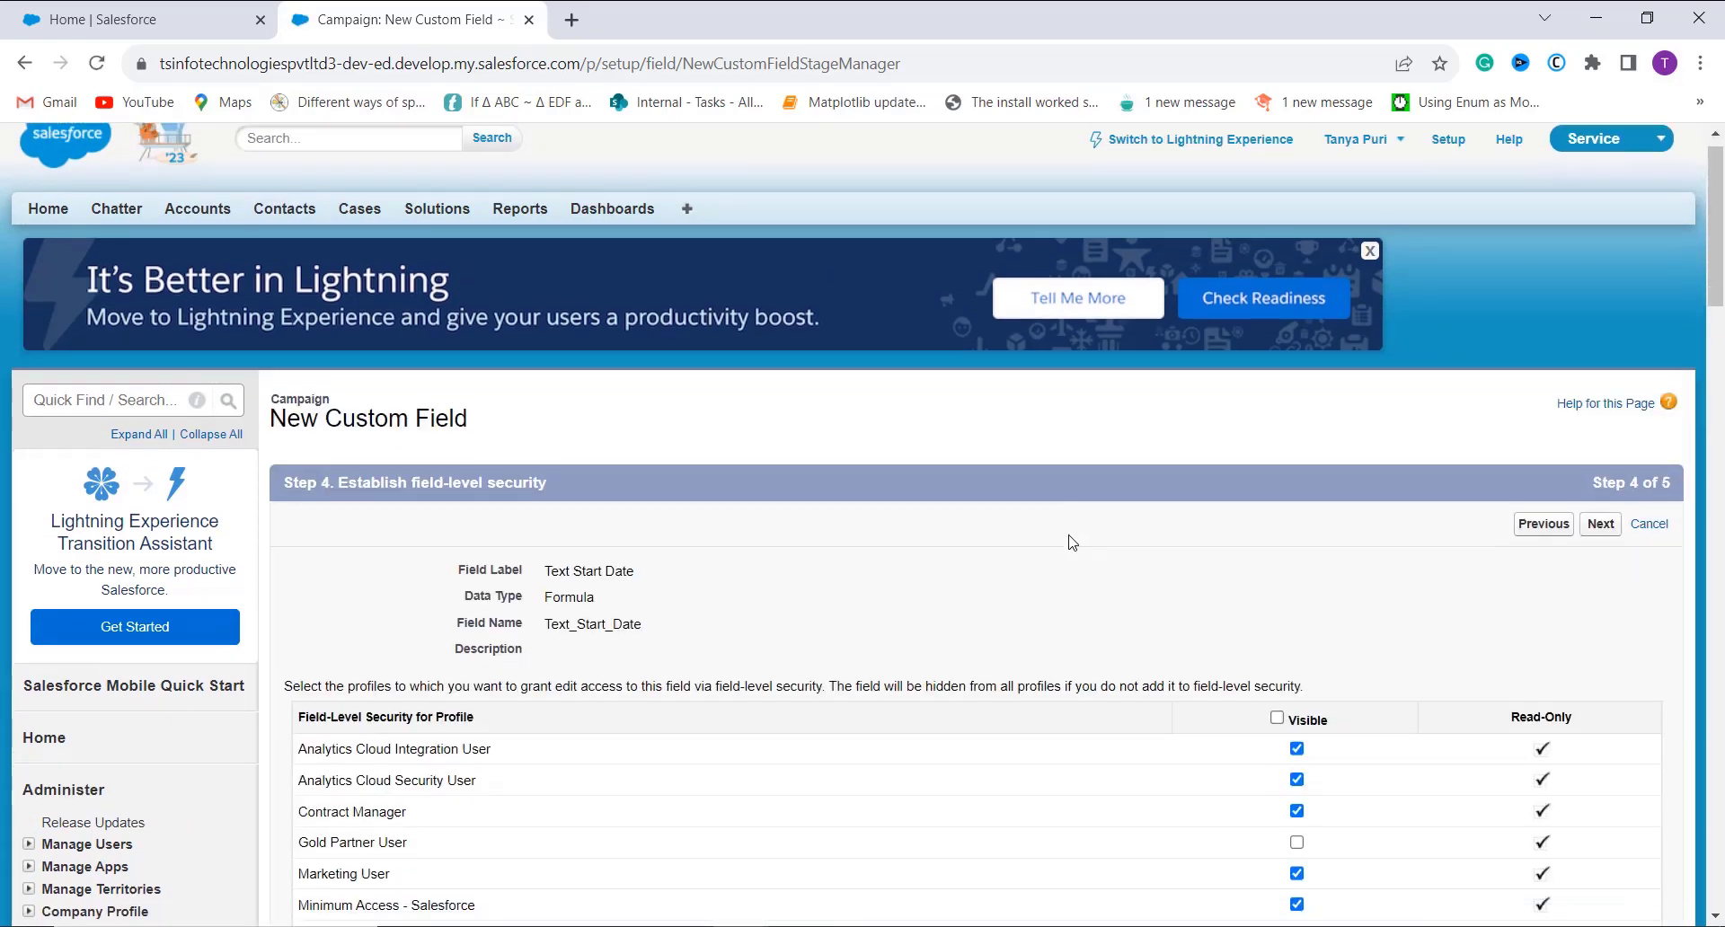
- Make Text Start Date visible to every profile, keep Campaign Layout, and save the field
scroll(1072, 542, down, 2)
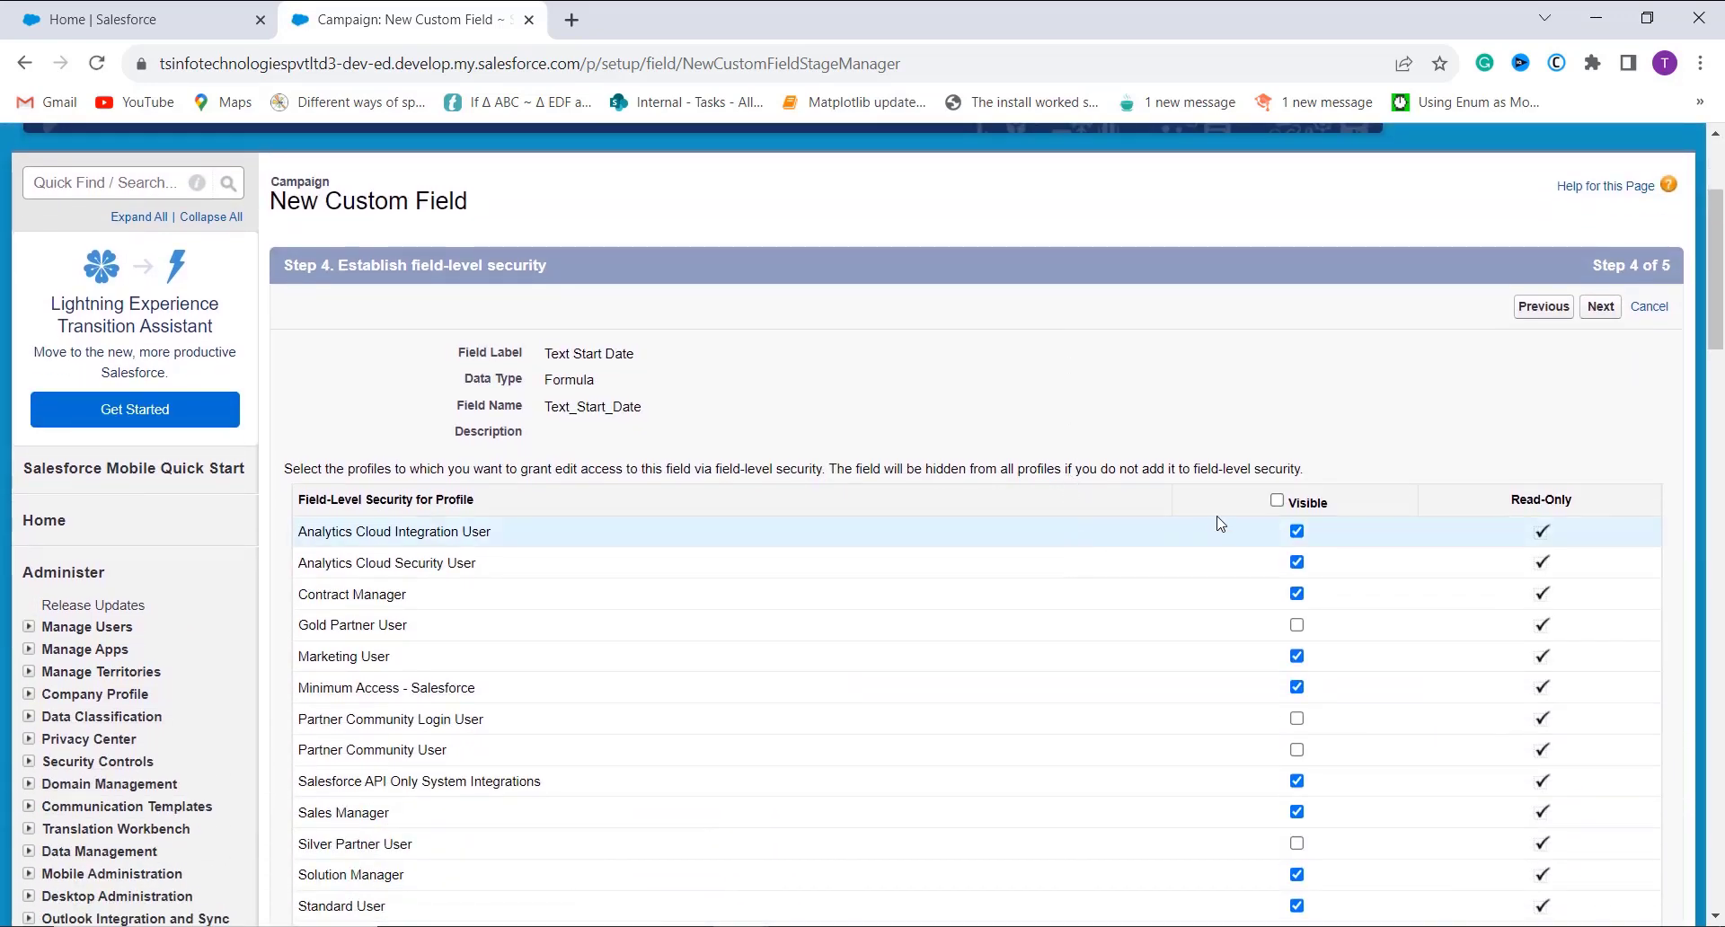
click(1277, 501)
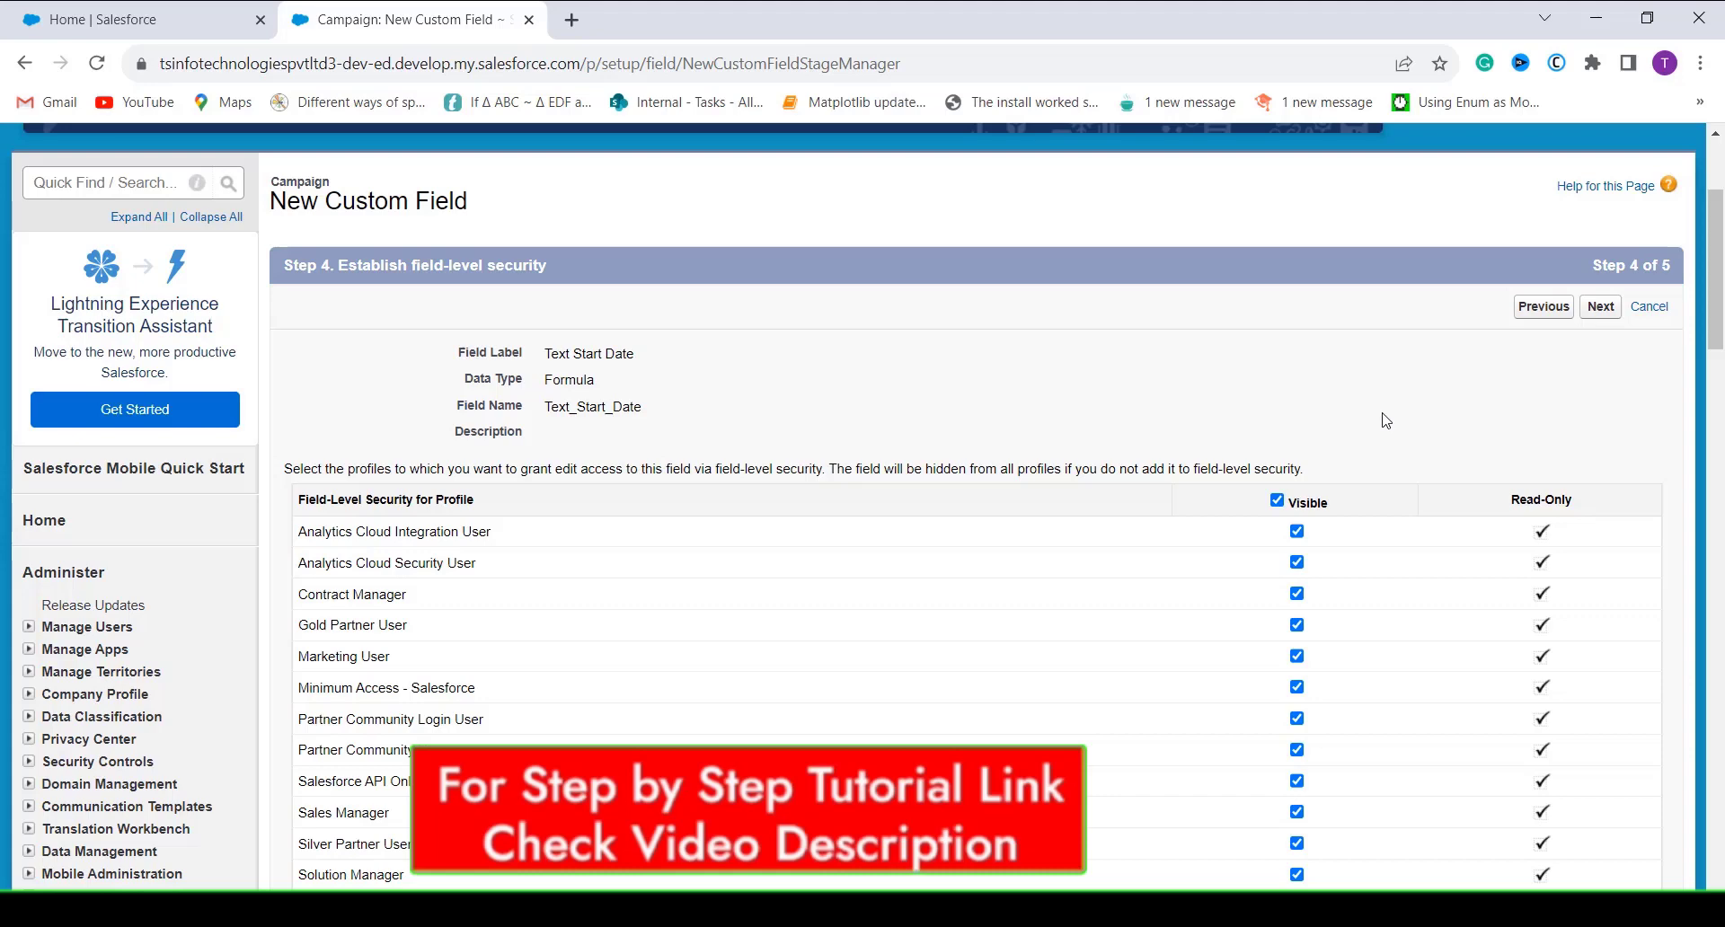
click(1597, 308)
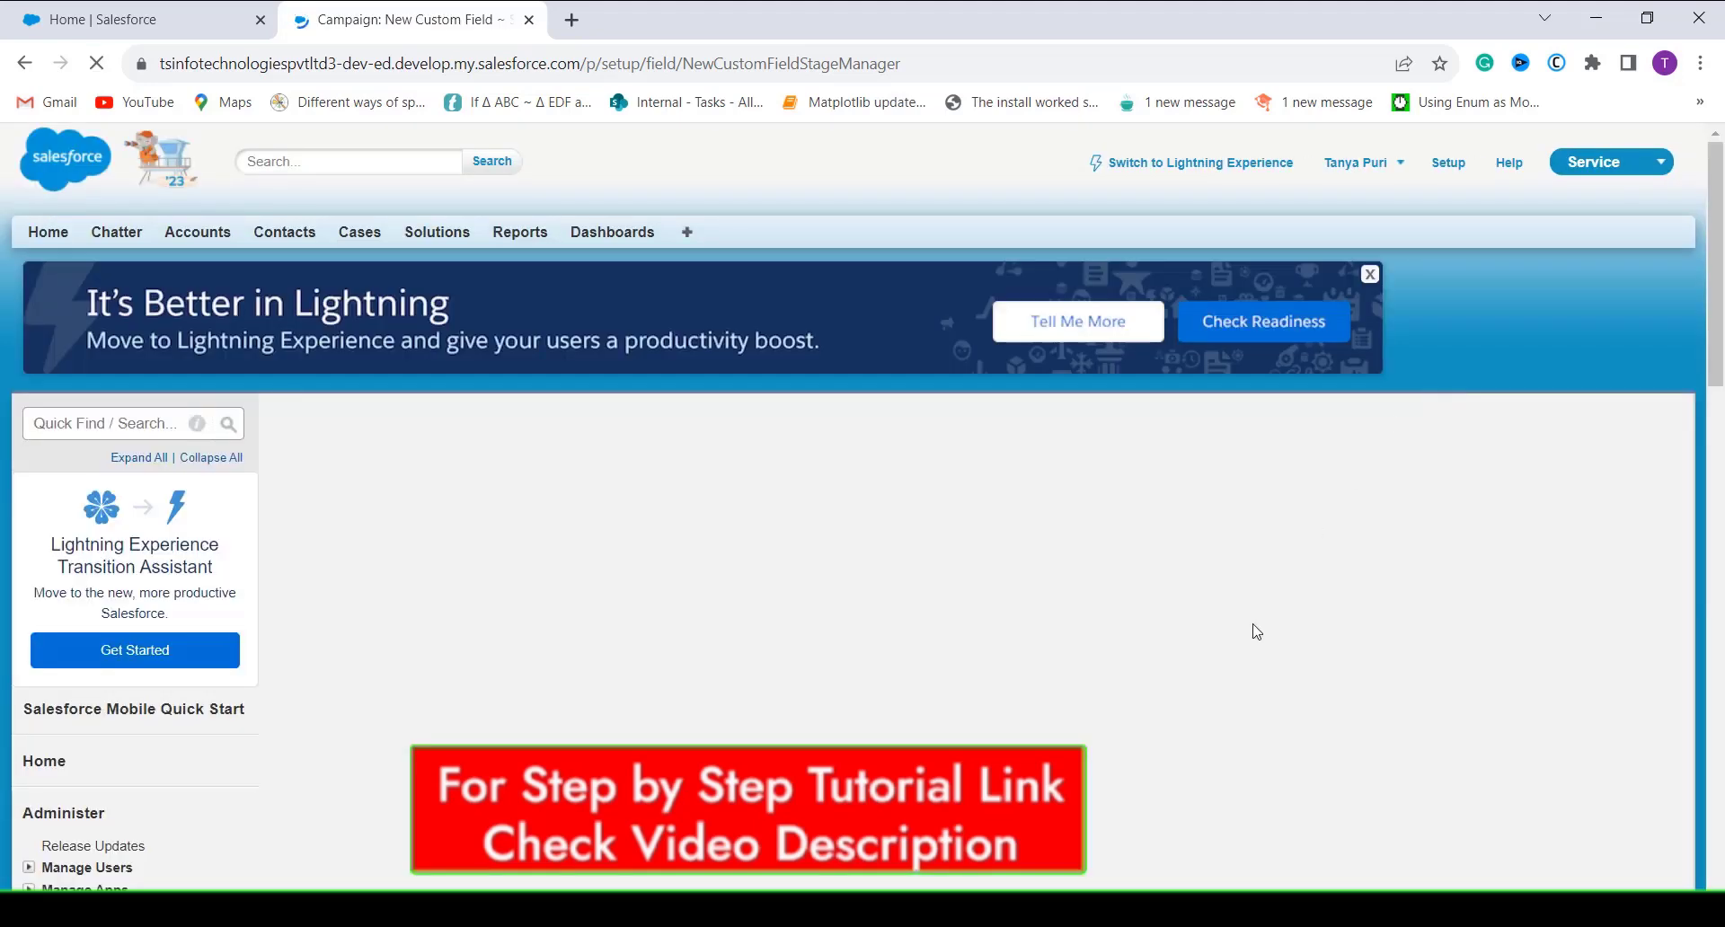
scroll(1197, 771, down, 2)
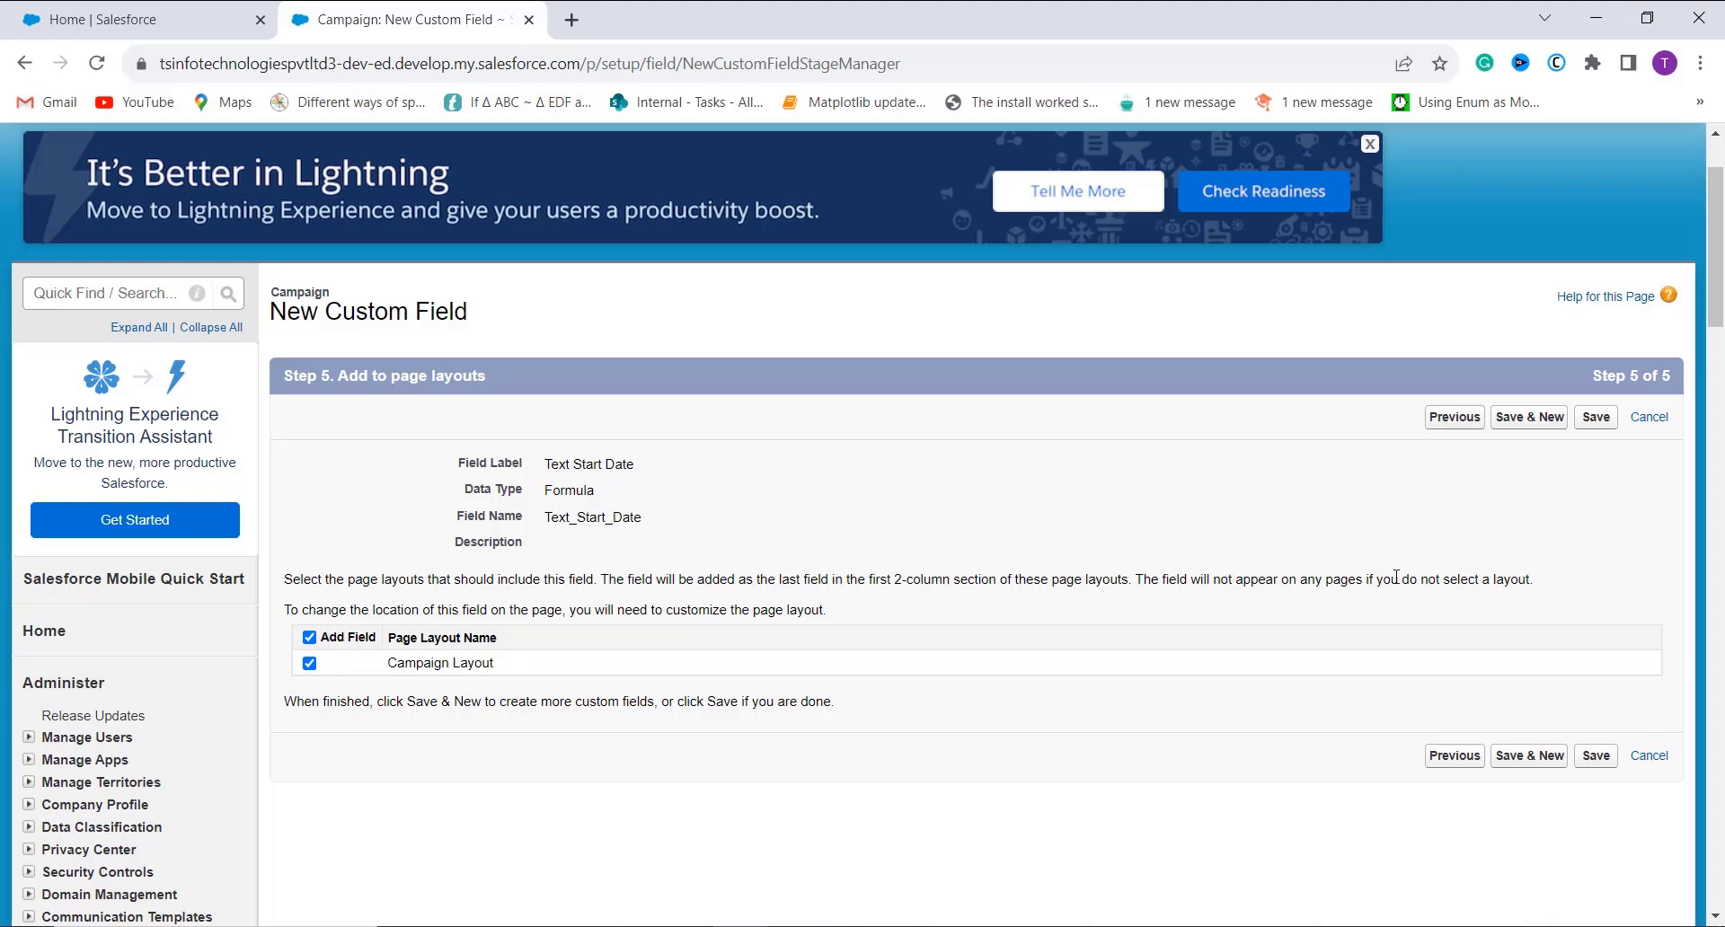
click(1609, 420)
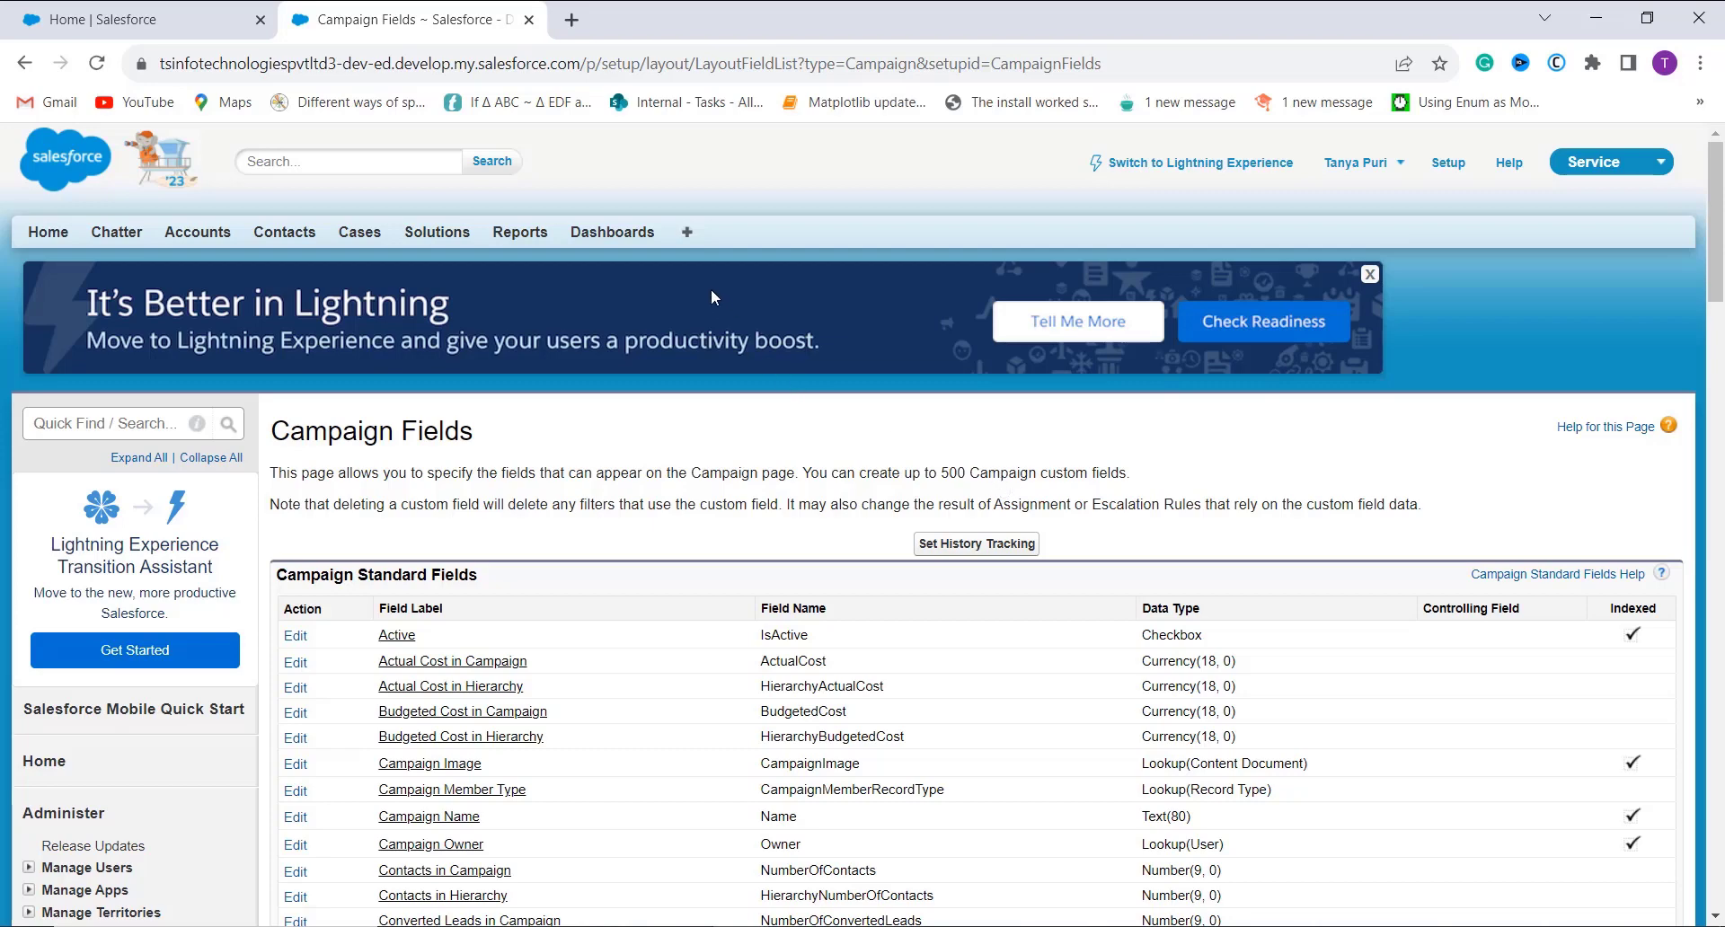
- Open the New Green Campaign record from Campaigns to see Text Start Date 2023-04-18
click(688, 239)
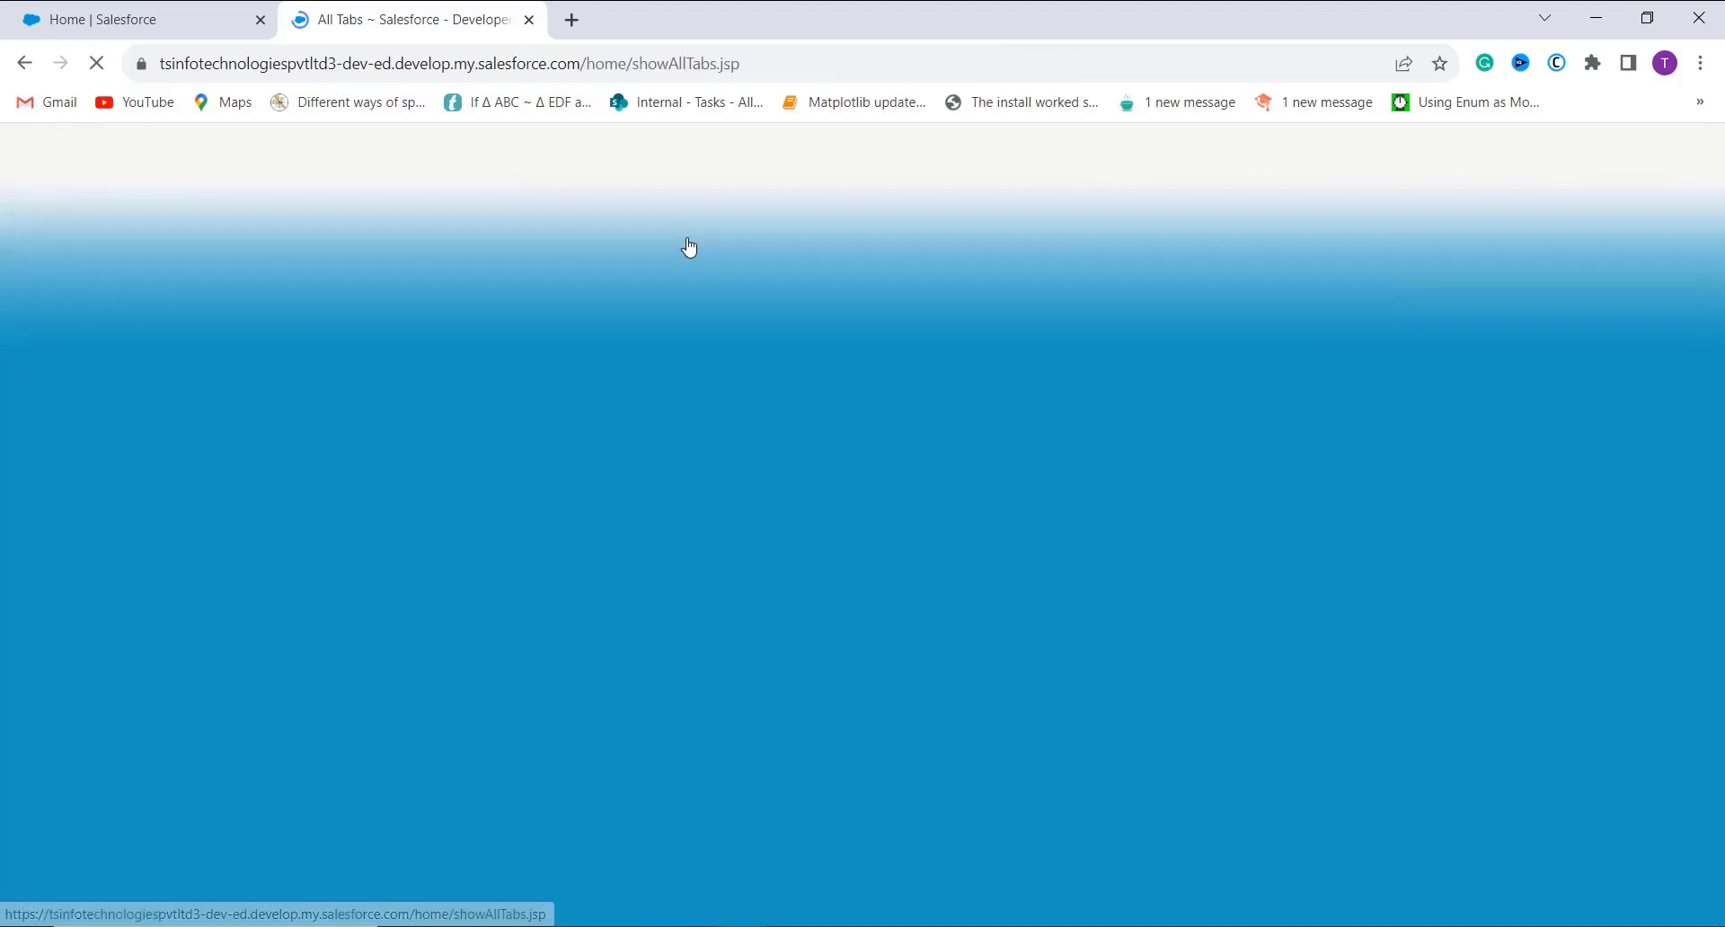
scroll(866, 584, down, 8)
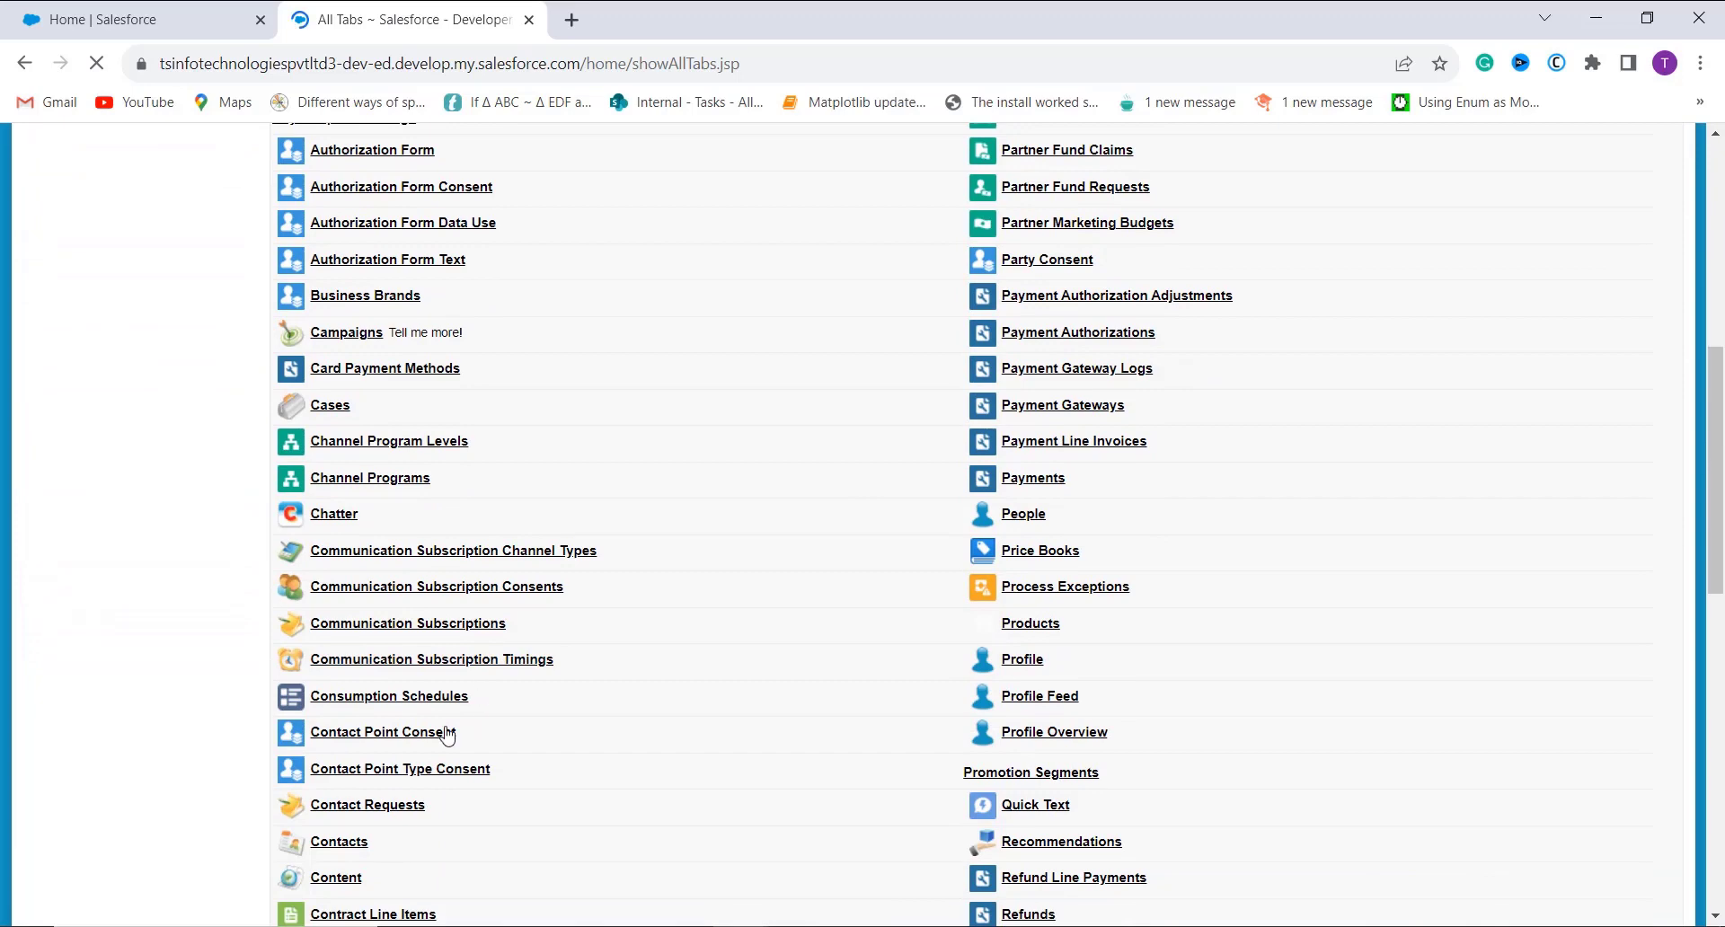
scroll(447, 731, down, 2)
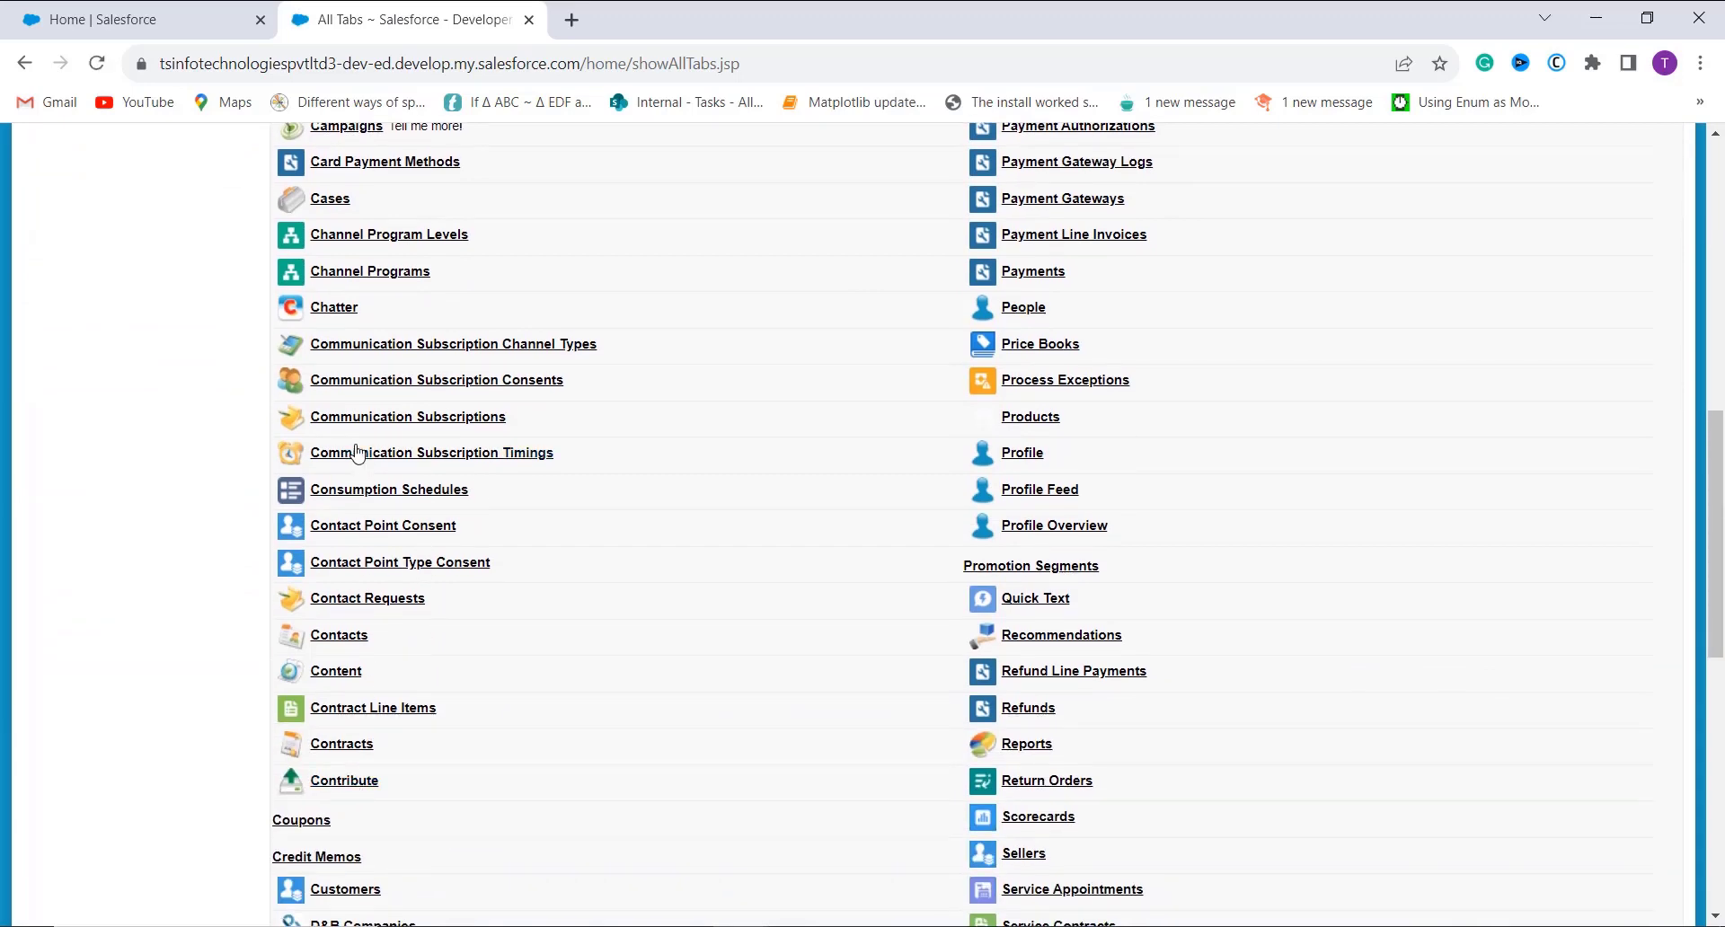
scroll(425, 505, up, 1)
scroll(425, 505, up, 2)
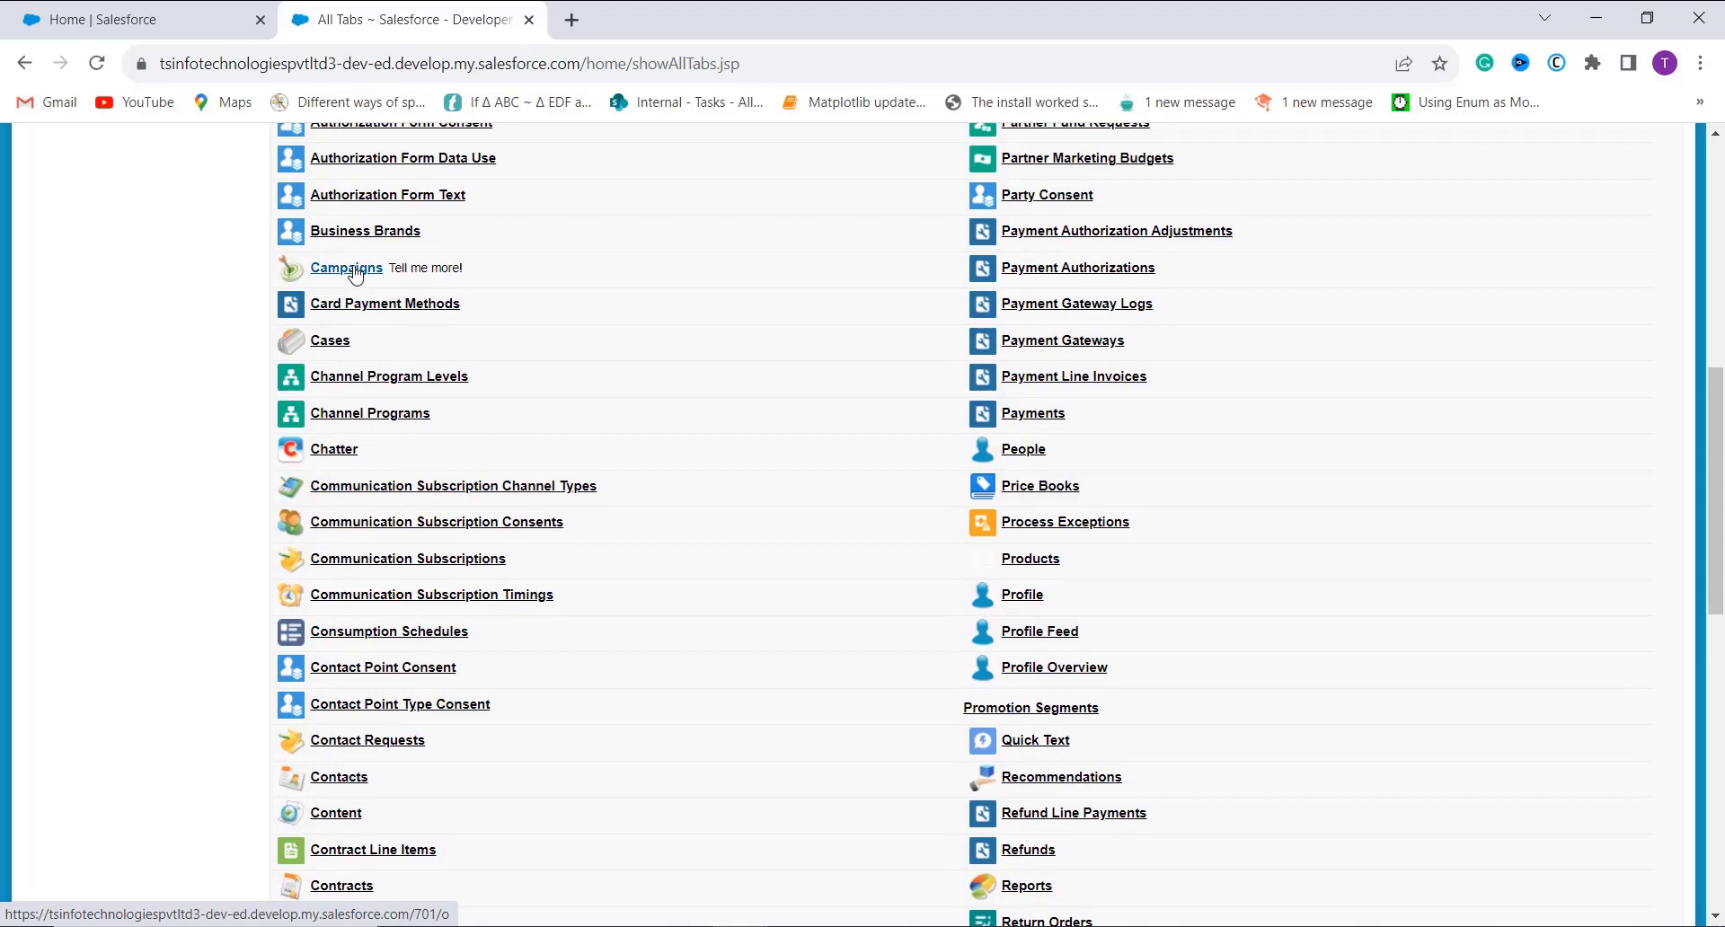
click(351, 270)
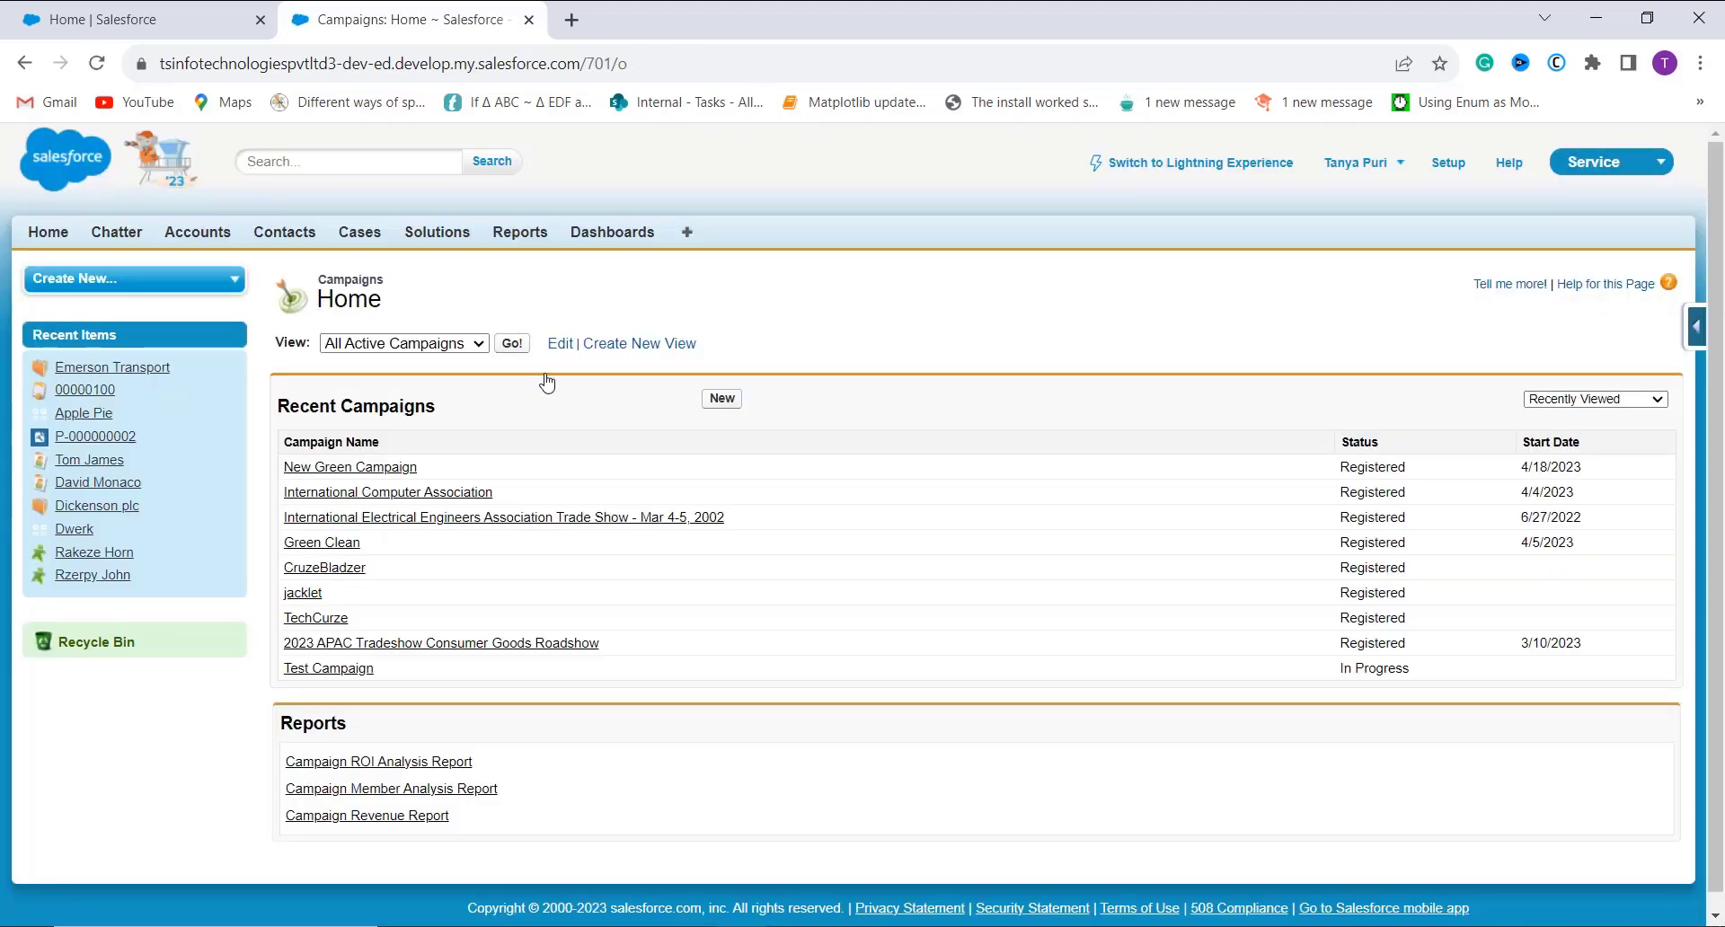
click(337, 468)
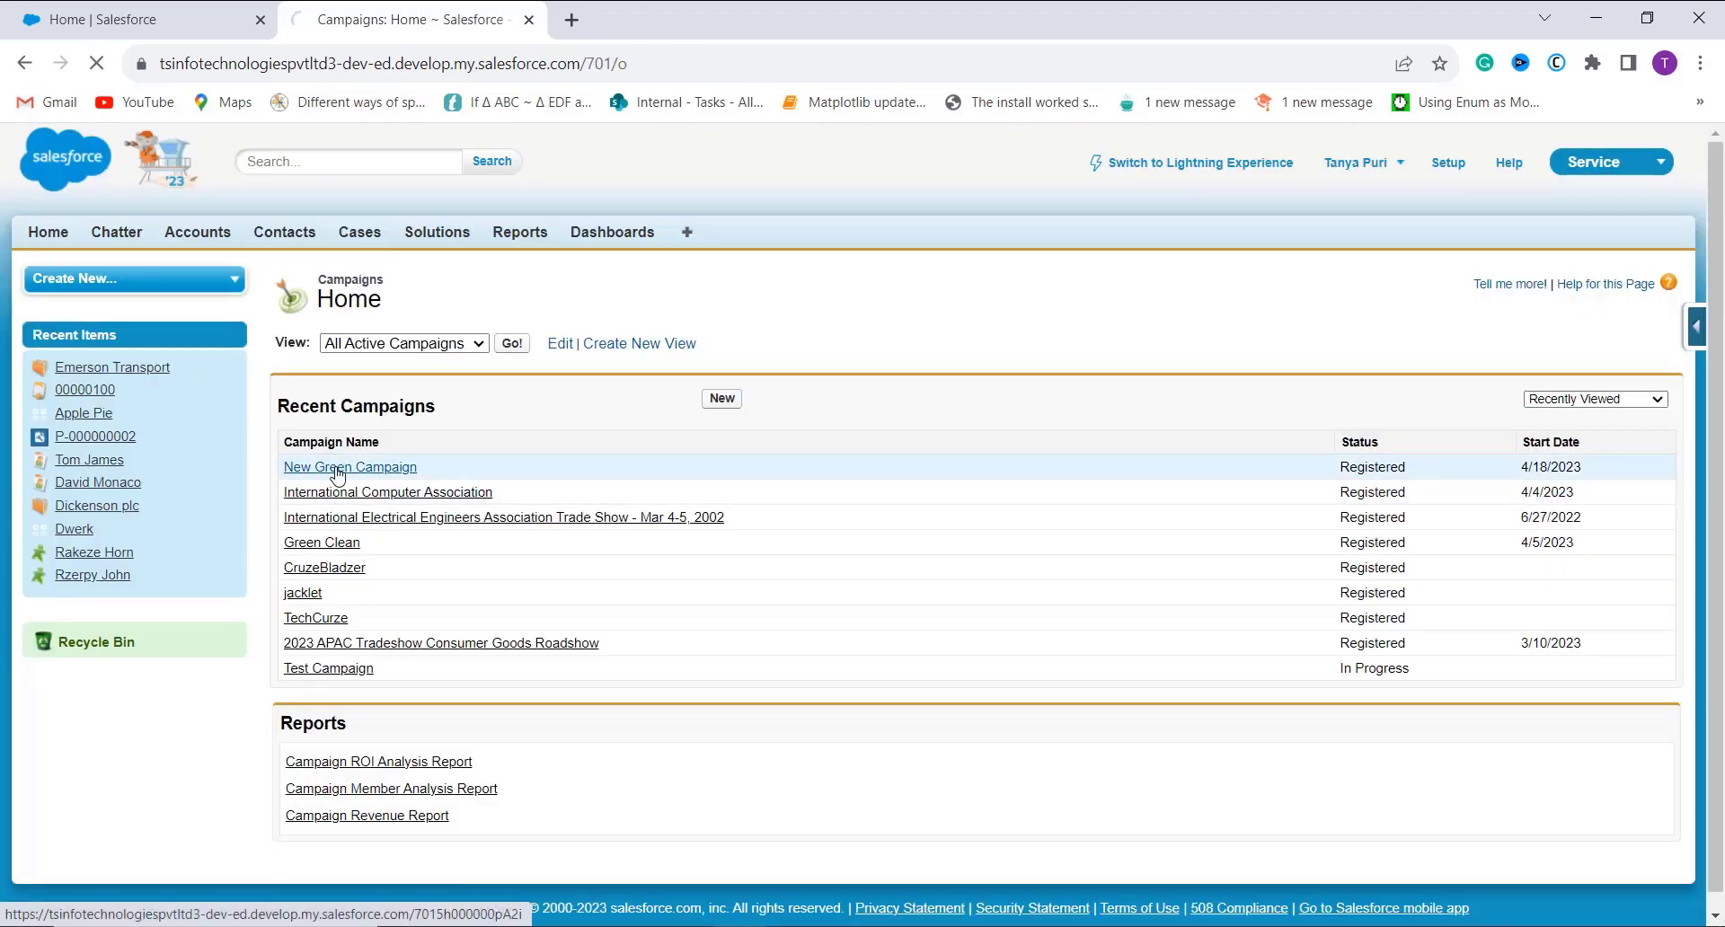
scroll(585, 590, down, 1)
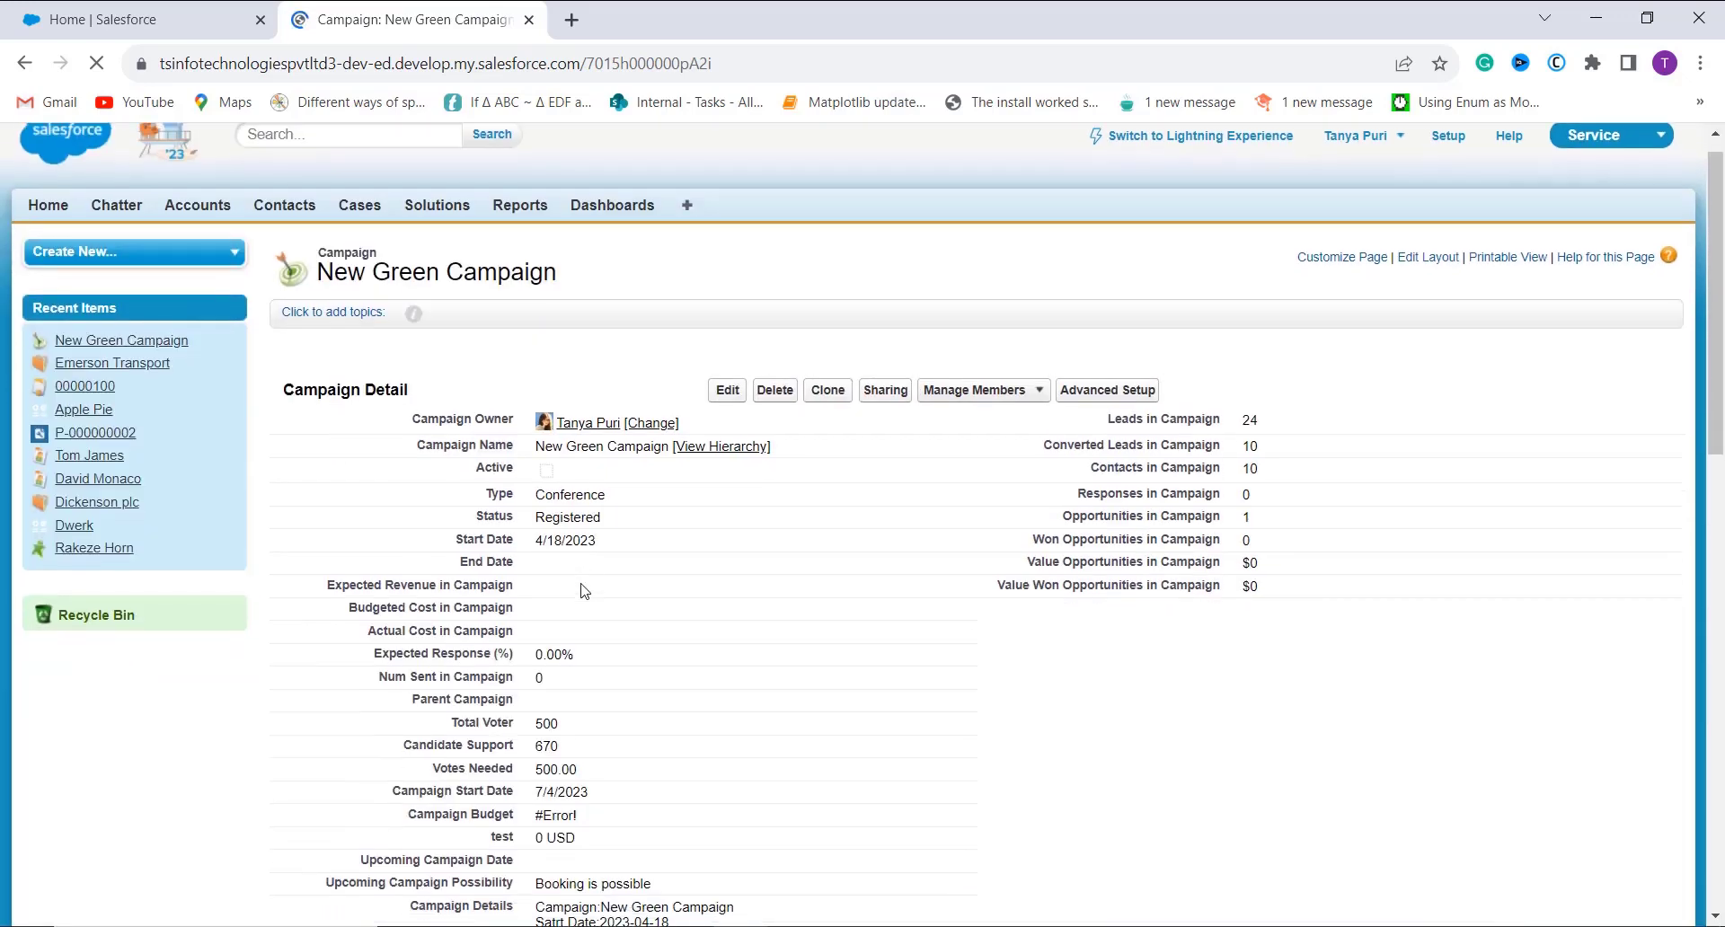
scroll(550, 544, down, 2)
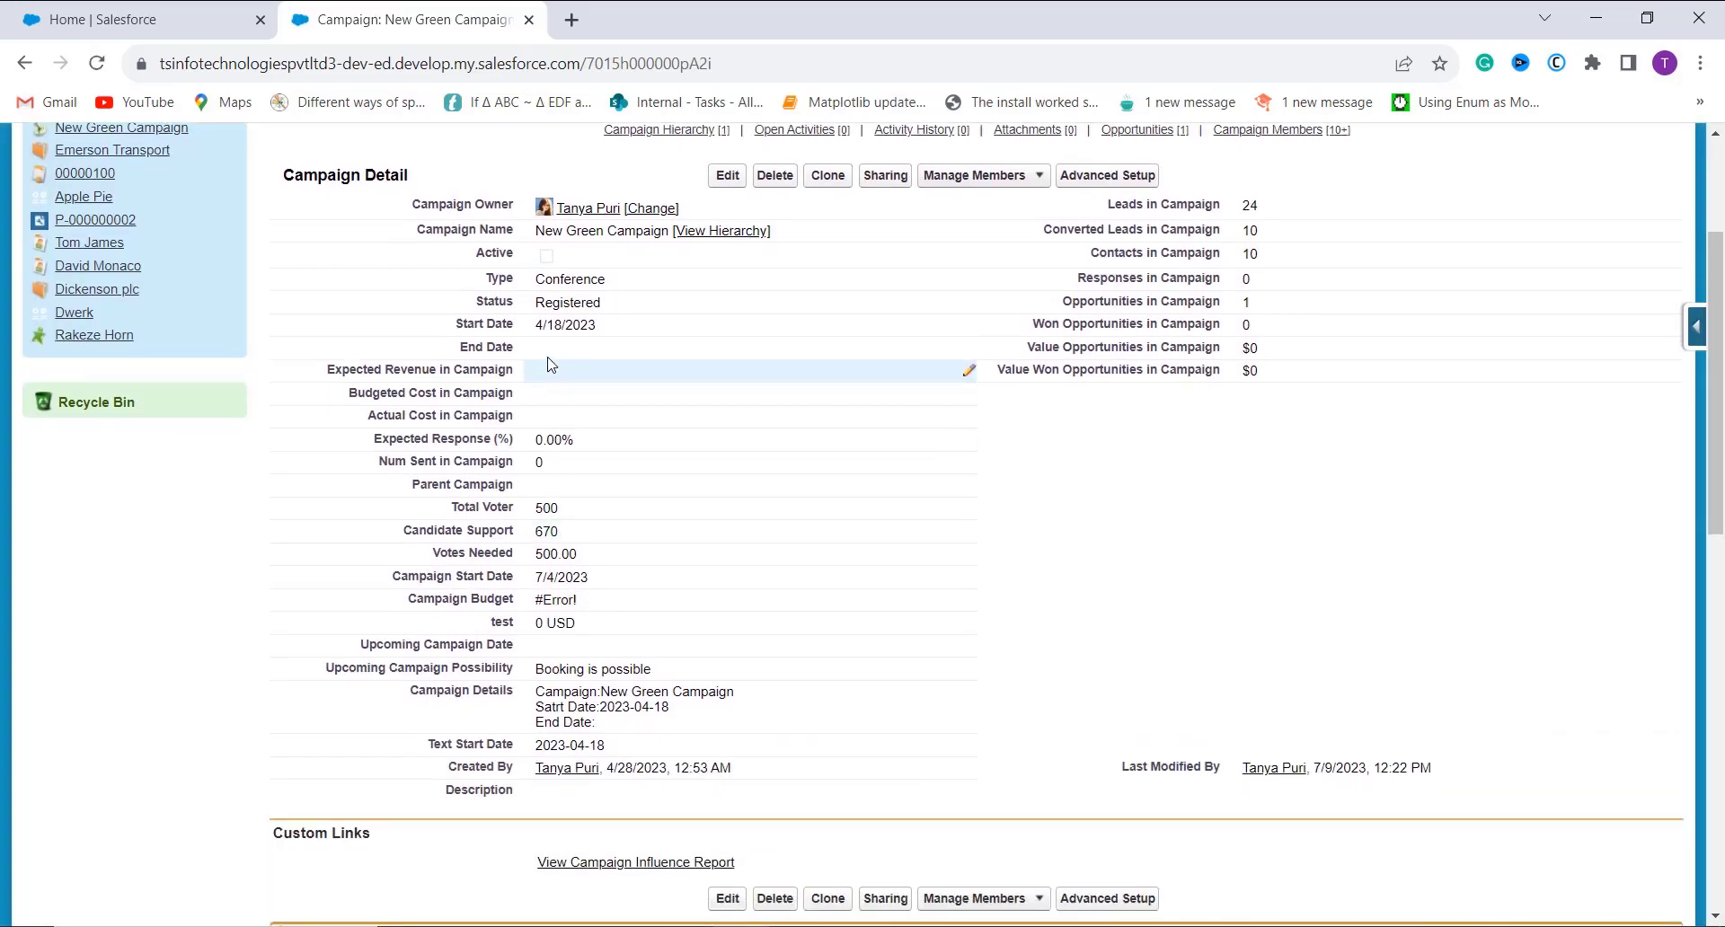